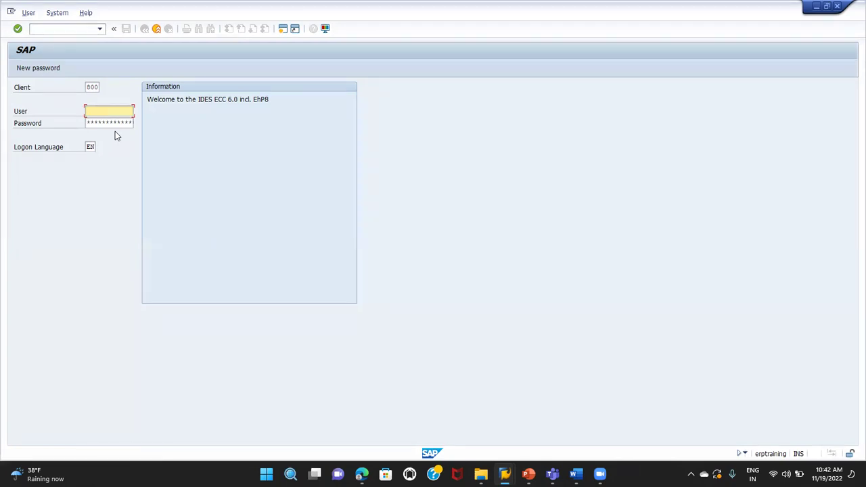
# Enter the suggested user name and the password on the client 800 logon screen and submit.
pyautogui.write('use')
pyautogui.press('Down')
pyautogui.press('Return')
pyautogui.press('Tab')
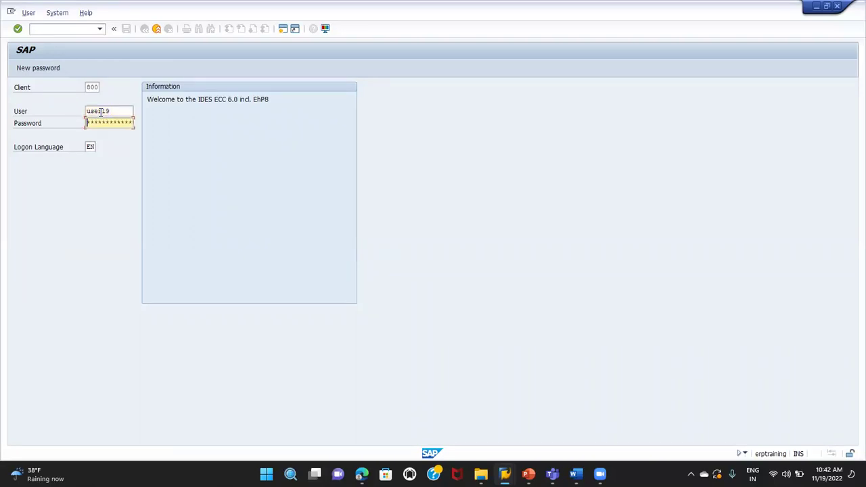
pyautogui.write('*******')
pyautogui.press('Return')
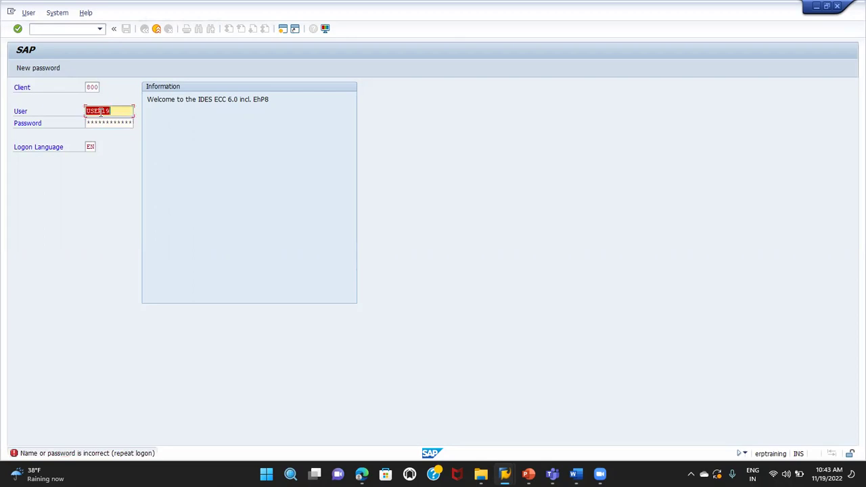
# Resubmit the password after the logon error and acknowledge the failed-attempts notice.
pyautogui.click(115, 122)
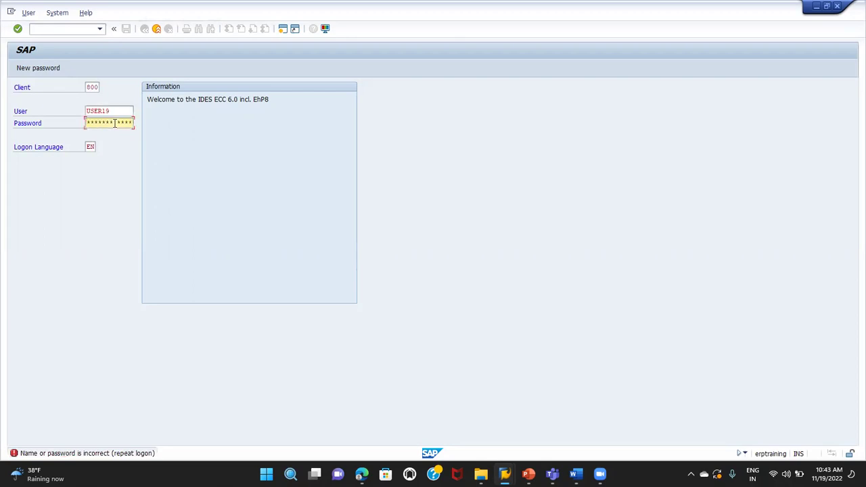
pyautogui.press('Right')
pyautogui.press('Right')
pyautogui.press('Right')
pyautogui.press('Right')
pyautogui.press('Right')
pyautogui.press('Return')
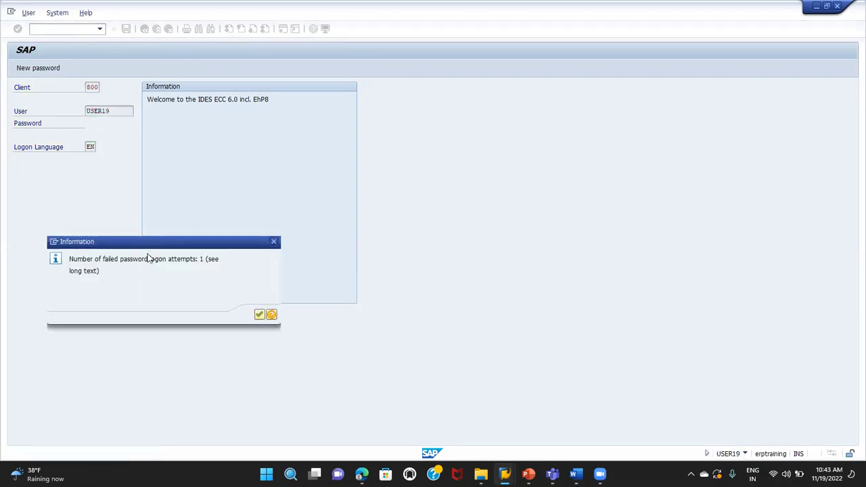
pyautogui.press('Return')
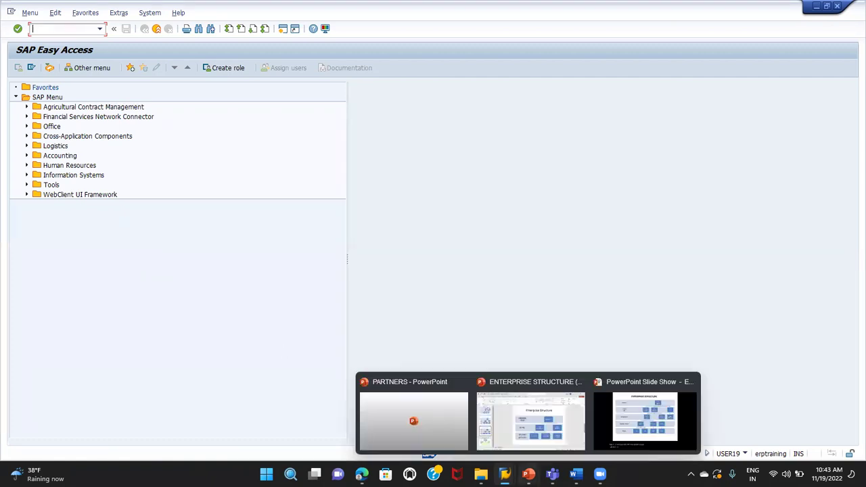
pyautogui.click(528, 474)
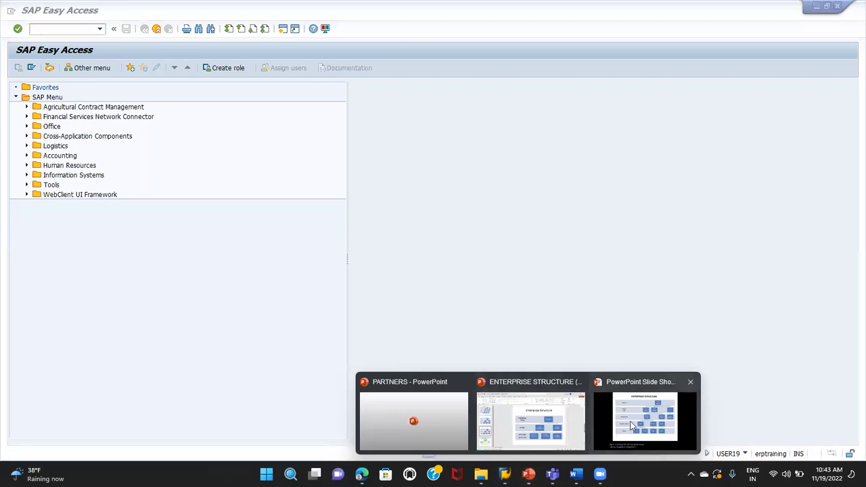
pyautogui.click(630, 421)
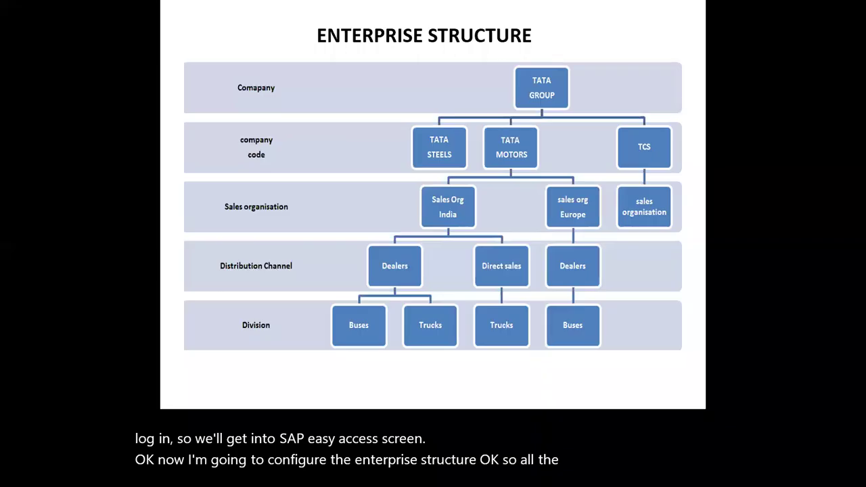
pyautogui.hotkey('alt', 'Tab')
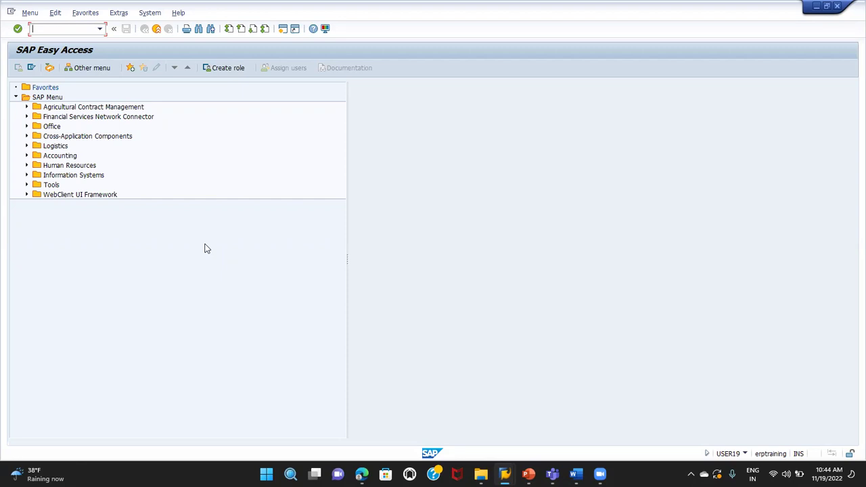
# Open the SAP Reference IMG via Tools > Customizing > IMG > Execute Project, then return to Easy Access.
pyautogui.click(27, 185)
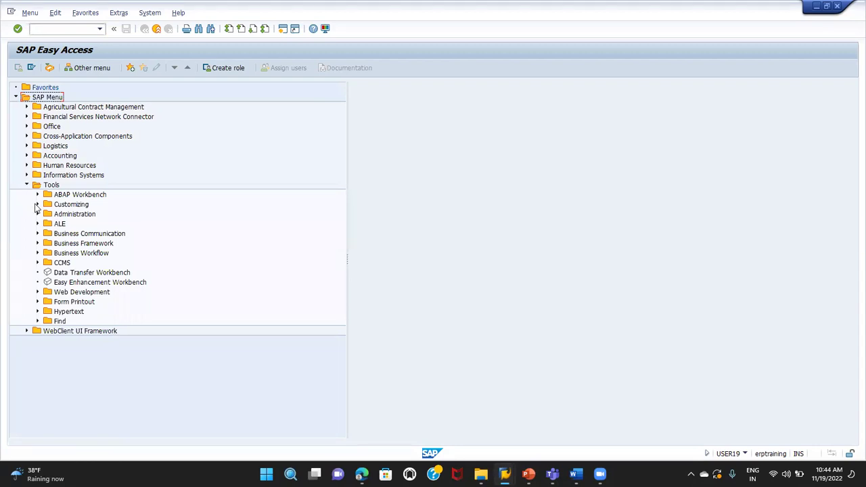
pyautogui.click(38, 204)
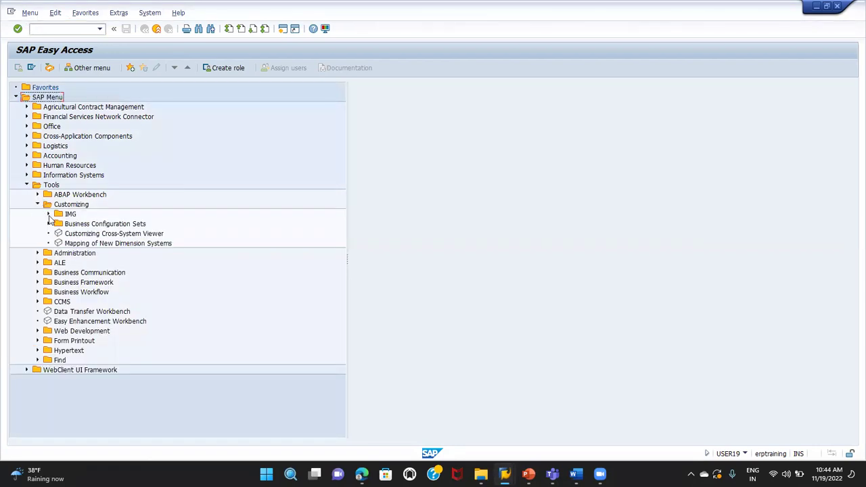
pyautogui.click(48, 214)
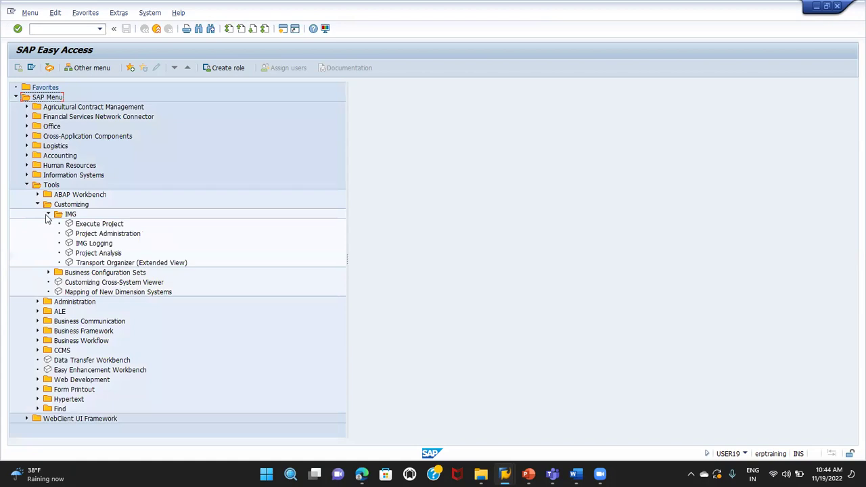
pyautogui.doubleClick(86, 224)
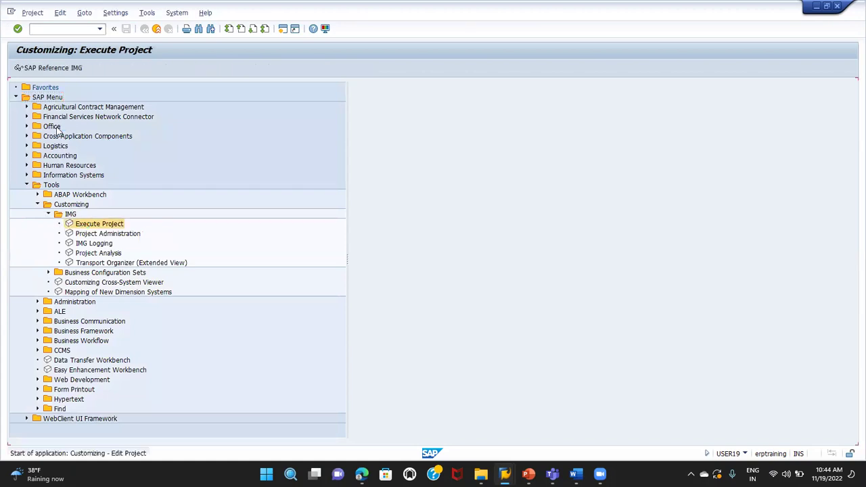
pyautogui.click(59, 71)
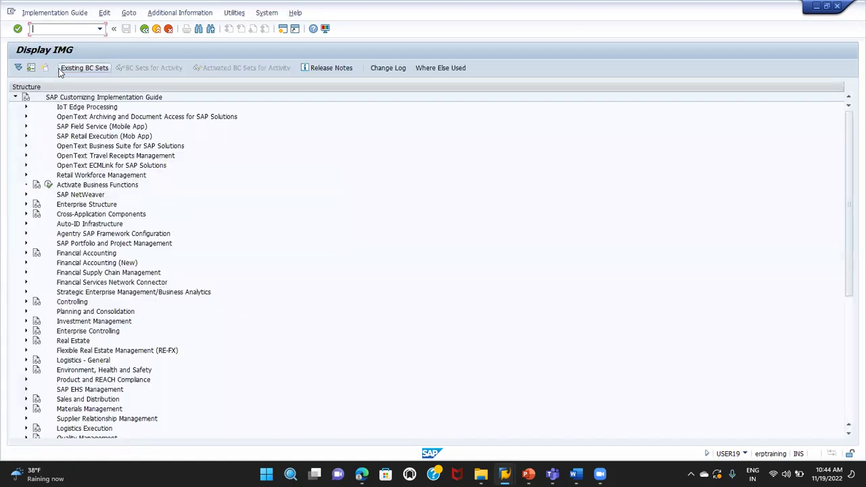
pyautogui.click(143, 30)
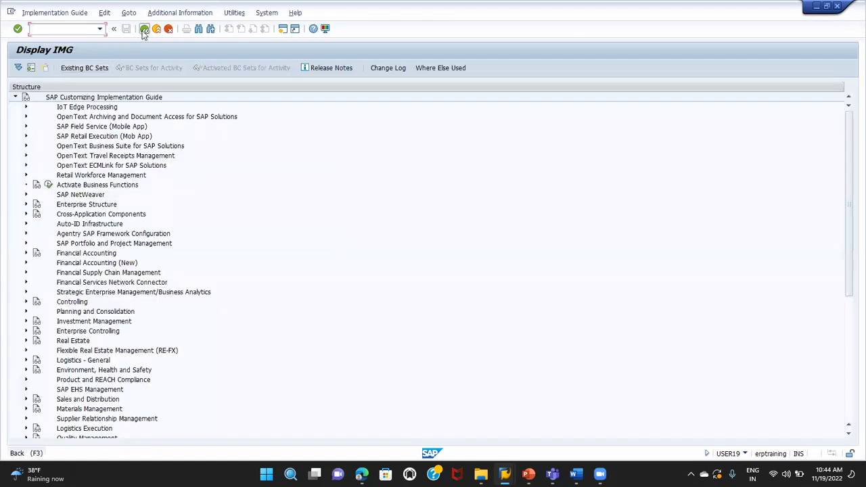
pyautogui.click(143, 31)
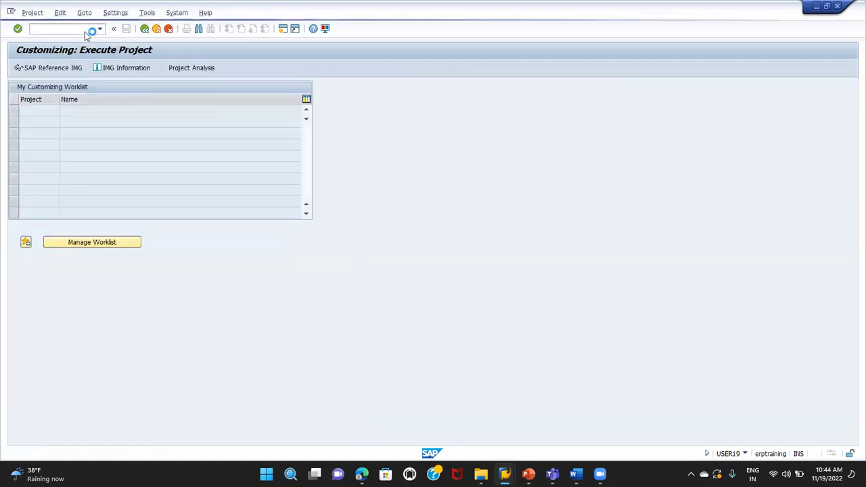
# Run transaction SPRO and open the SAP Reference IMG tree.
pyautogui.click(67, 29)
pyautogui.write('spro')
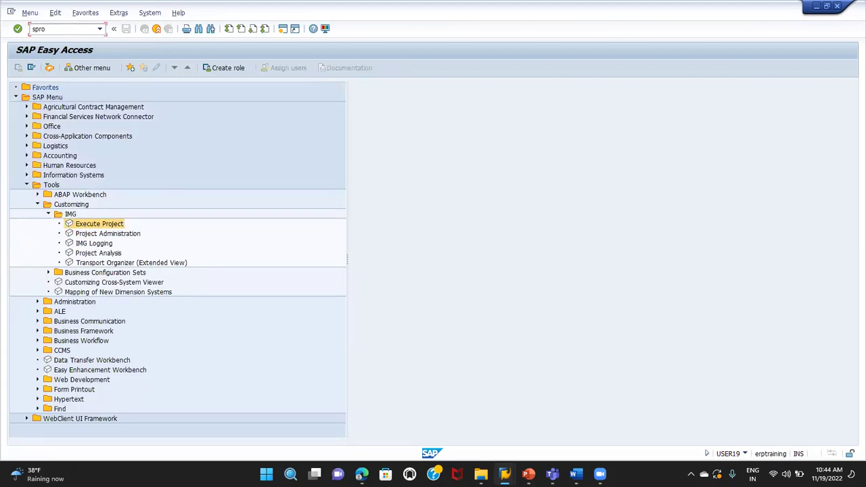
pyautogui.press('Return')
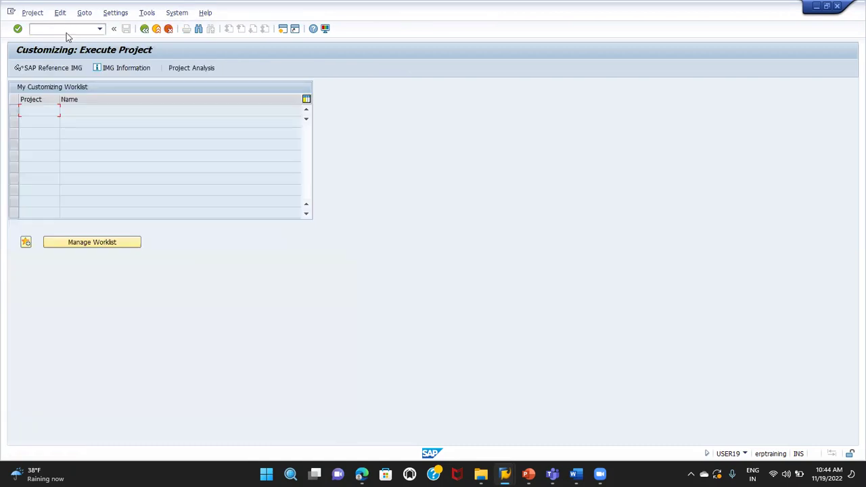
pyautogui.click(68, 68)
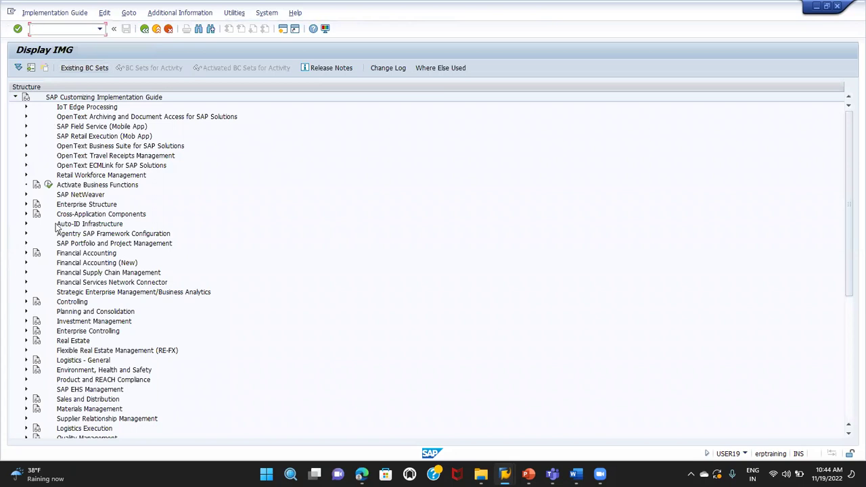
# Expand Enterprise Structure in the IMG and view the Enterprise Structure slide show in PowerPoint.
pyautogui.click(26, 205)
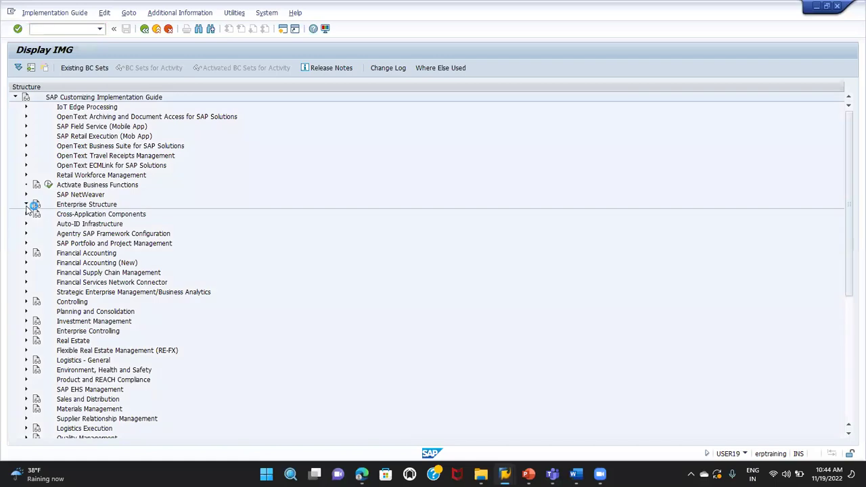
pyautogui.click(79, 205)
pyautogui.click(77, 224)
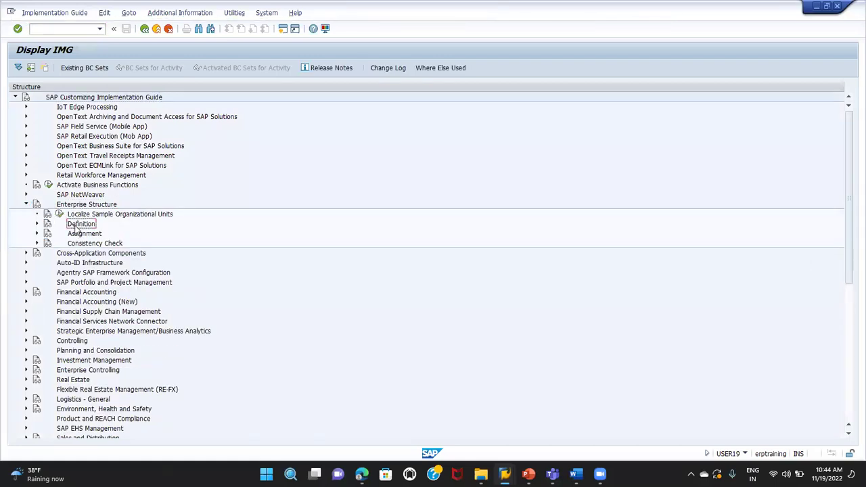
pyautogui.click(505, 474)
pyautogui.moveTo(528, 474)
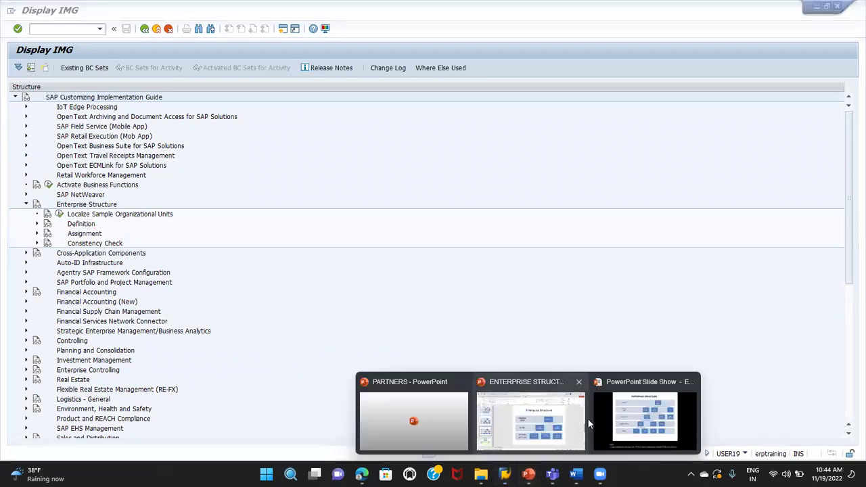
pyautogui.click(650, 411)
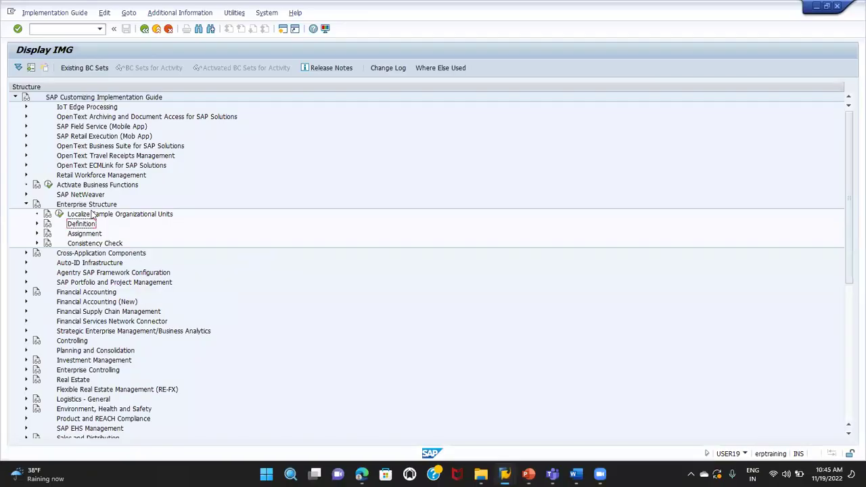
# Expand Definition > Financial Accounting and select the Define company activity.
pyautogui.click(80, 205)
pyautogui.click(76, 224)
pyautogui.click(37, 224)
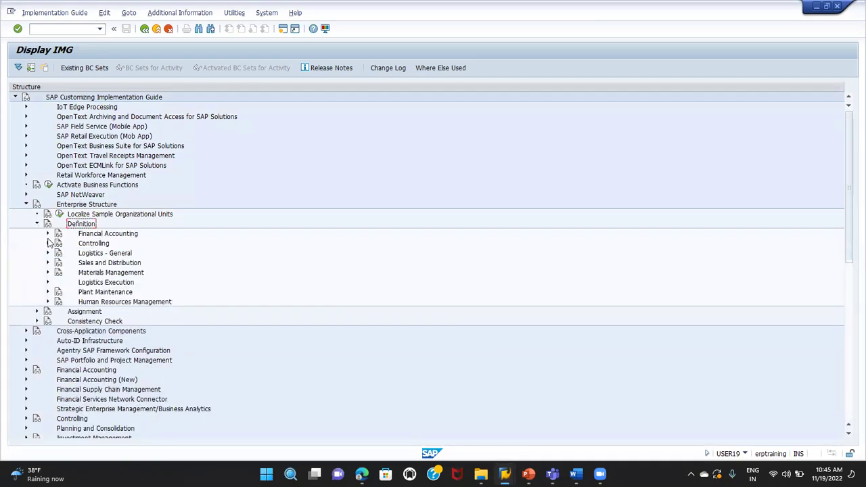
pyautogui.click(48, 235)
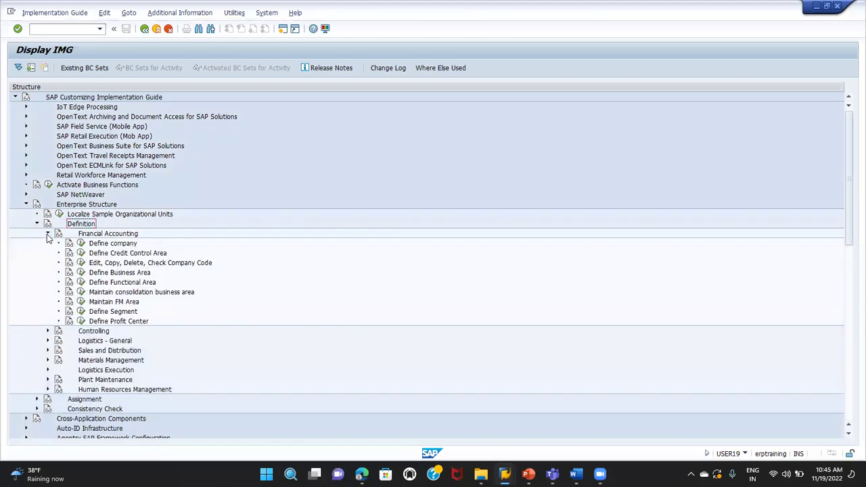
pyautogui.click(113, 243)
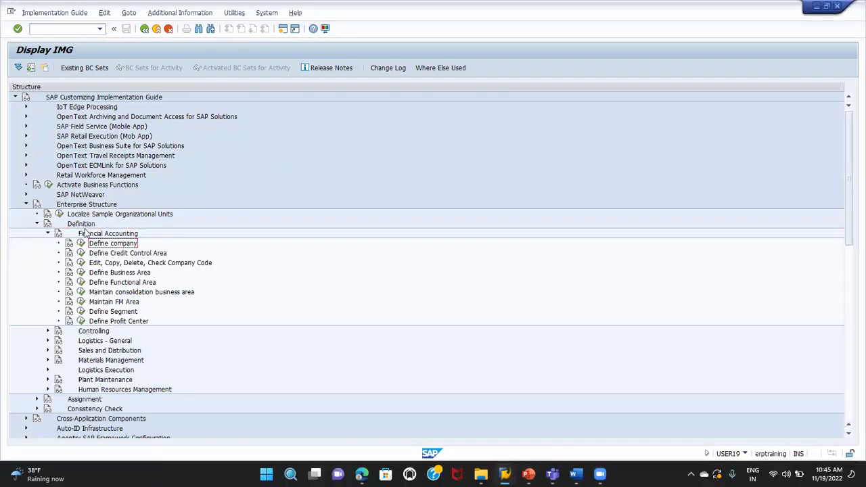
# Execute Define company to list the 167 internal trading partners, briefly marking company 1000.
pyautogui.click(80, 243)
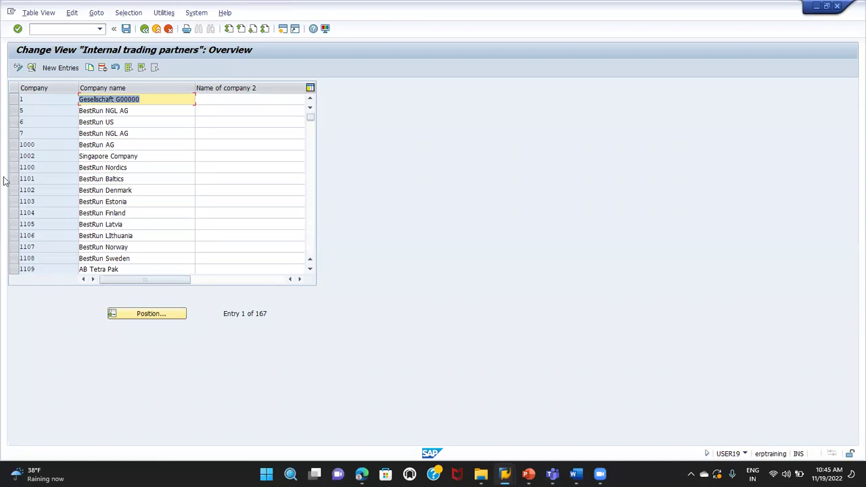
pyautogui.click(13, 145)
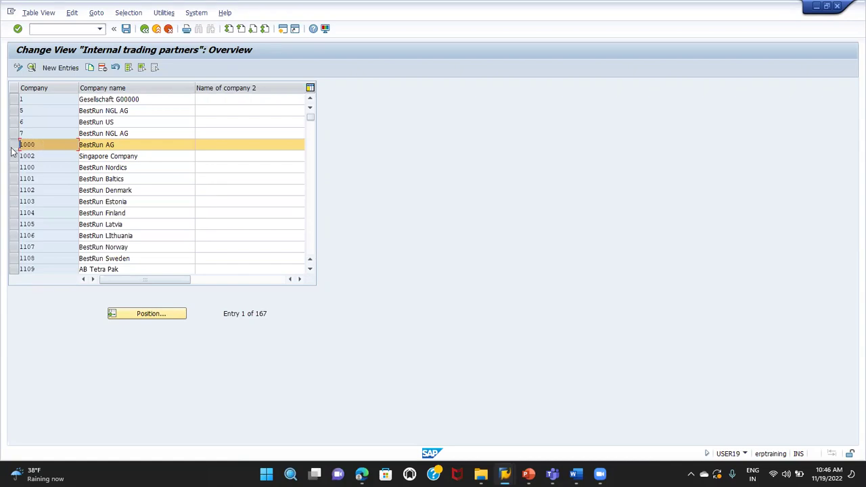
pyautogui.click(13, 147)
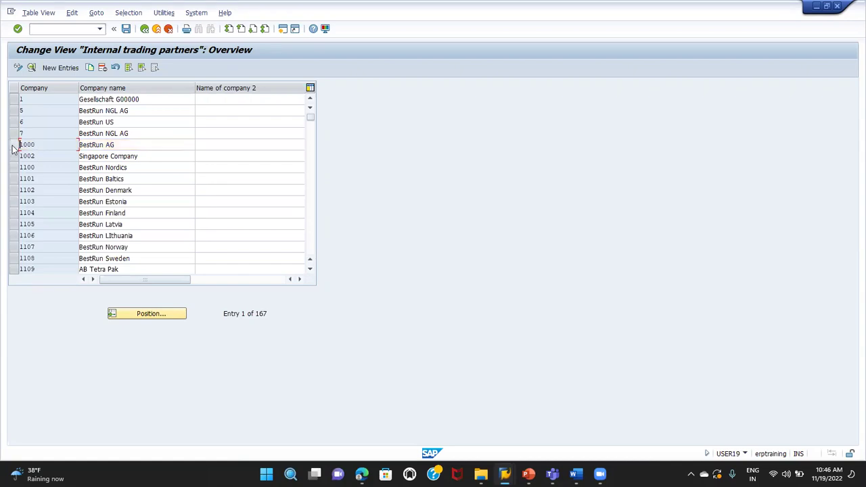
# Discard the blank New Entries form, re-execute Define company, and mark company 1000 BestRun AG.
pyautogui.click(57, 68)
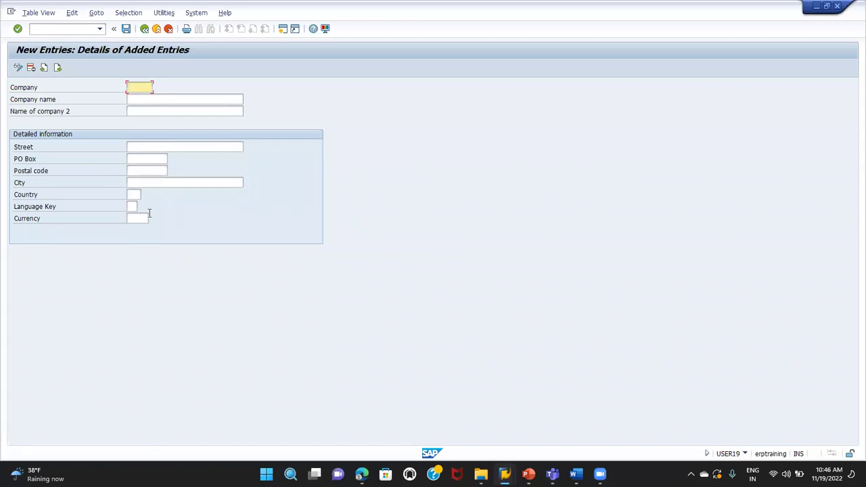
pyautogui.click(145, 29)
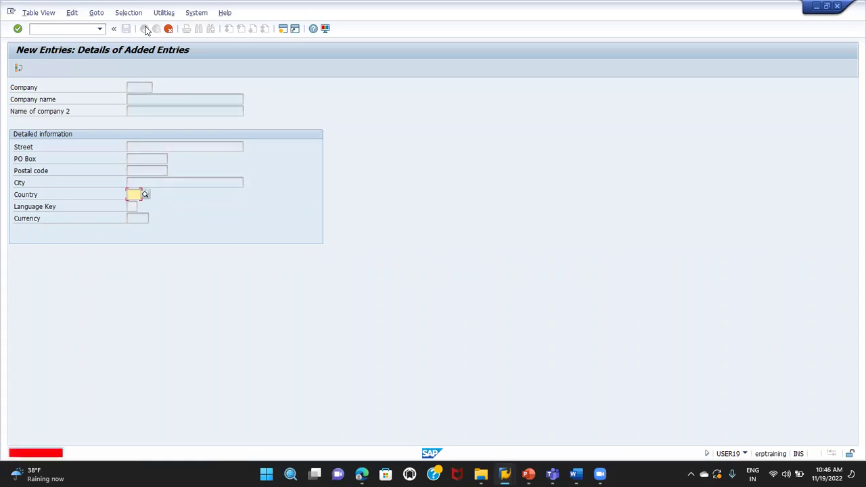
pyautogui.click(169, 29)
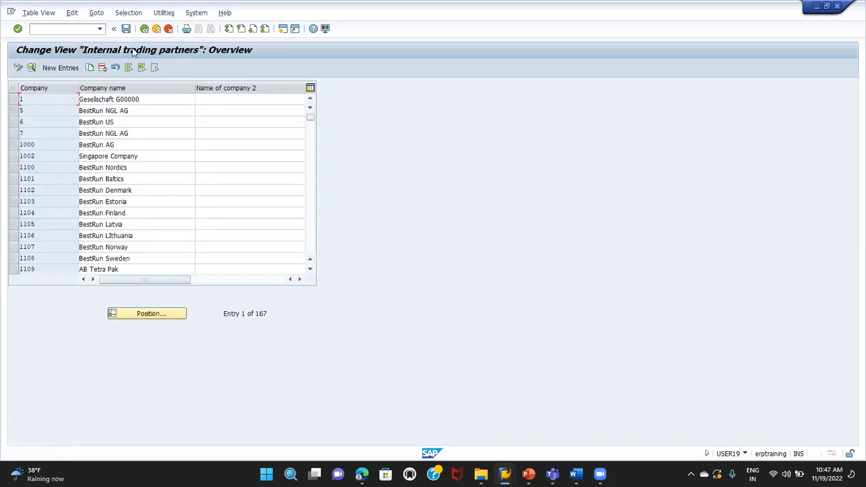
pyautogui.click(144, 29)
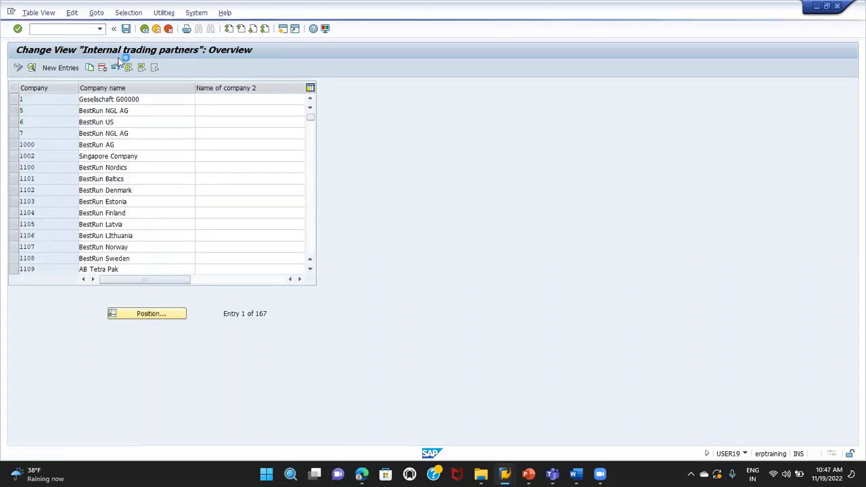
pyautogui.click(81, 244)
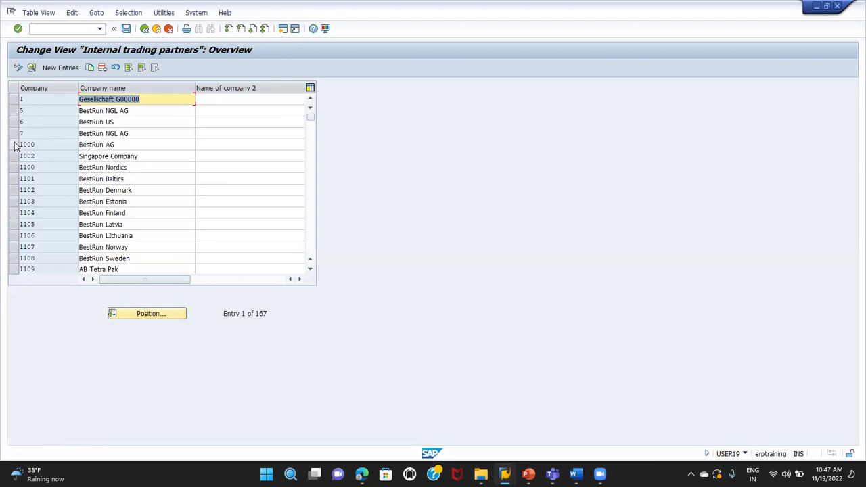
pyautogui.click(15, 145)
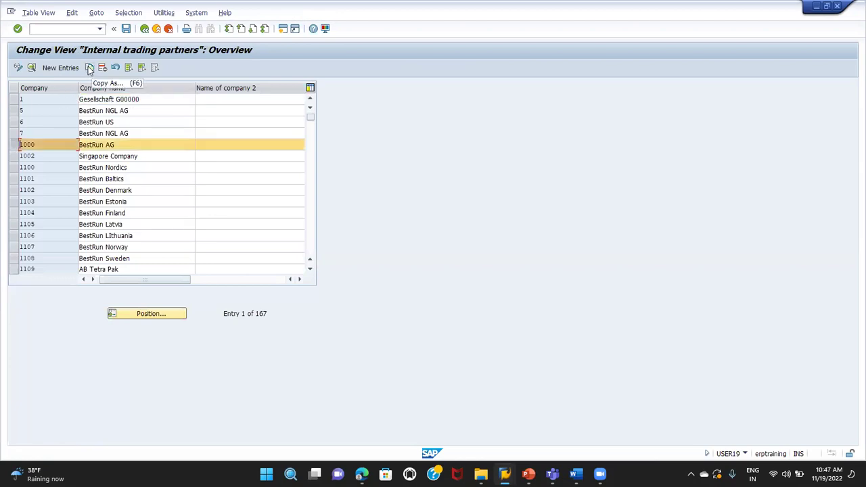
# Copy company 1000 as new company TATA01 named 'TATA GROUP OF COMAPNIES'.
pyautogui.click(89, 69)
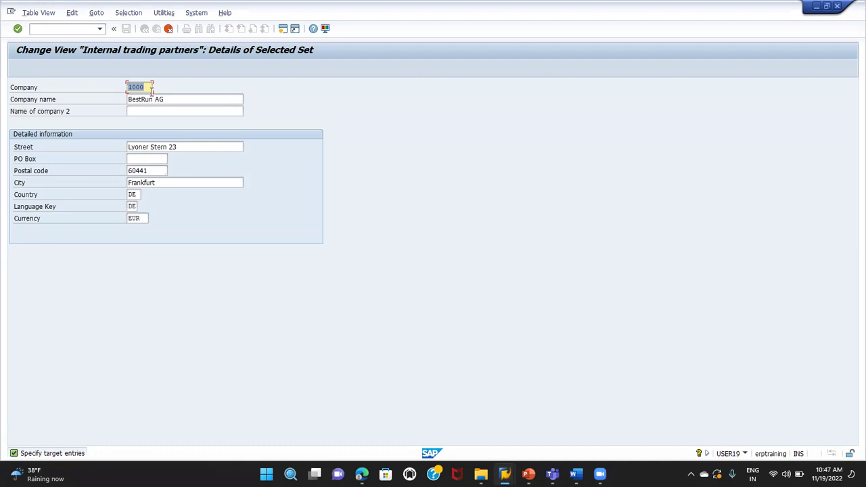
pyautogui.write('TATA01')
pyautogui.click(170, 100)
pyautogui.press('BackSpace')
pyautogui.press('BackSpace')
pyautogui.press('BackSpace')
pyautogui.press('BackSpace')
pyautogui.press('BackSpace')
pyautogui.press('BackSpace')
pyautogui.press('BackSpace')
pyautogui.press('BackSpace')
pyautogui.press('BackSpace')
pyautogui.press('BackSpace')
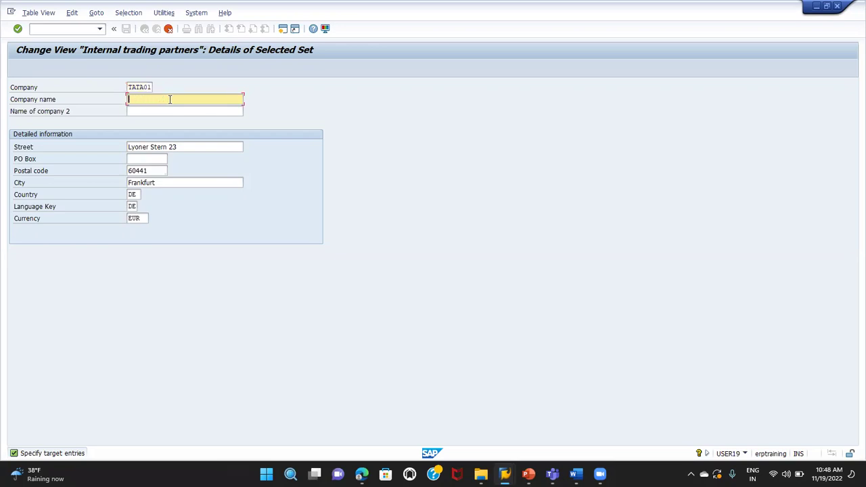
pyautogui.write('TATA GROUP OF CO')
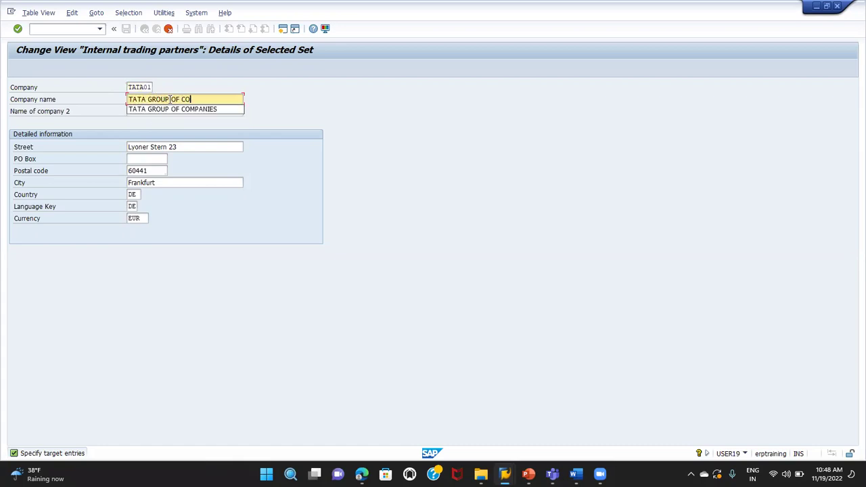
pyautogui.write('MAPNIES')
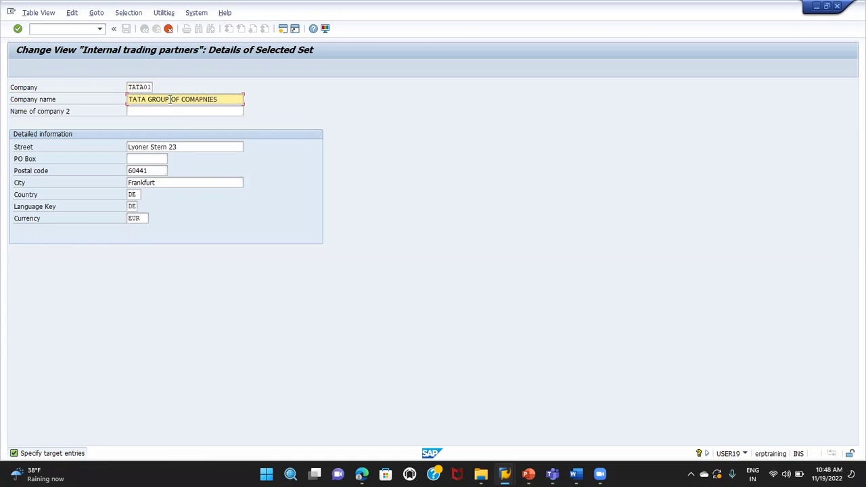
# Clear the street, set postal code 604411, city MUMBAI and country IN.
pyautogui.click(188, 147)
pyautogui.press('BackSpace')
pyautogui.press('BackSpace')
pyautogui.press('BackSpace')
pyautogui.press('BackSpace')
pyautogui.press('BackSpace')
pyautogui.press('BackSpace')
pyautogui.press('BackSpace')
pyautogui.press('BackSpace')
pyautogui.press('BackSpace')
pyautogui.press('BackSpace')
pyautogui.press('BackSpace')
pyautogui.press('BackSpace')
pyautogui.press('BackSpace')
pyautogui.press('BackSpace')
pyautogui.press('BackSpace')
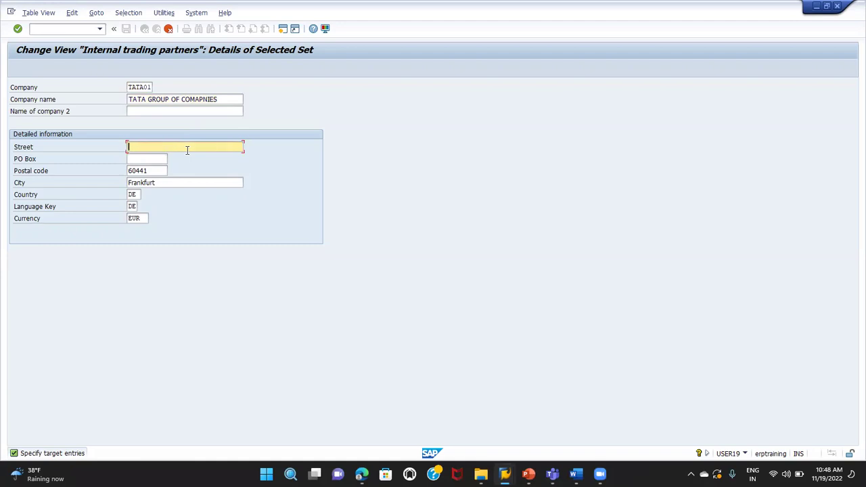
pyautogui.press('Tab')
pyautogui.press('Tab')
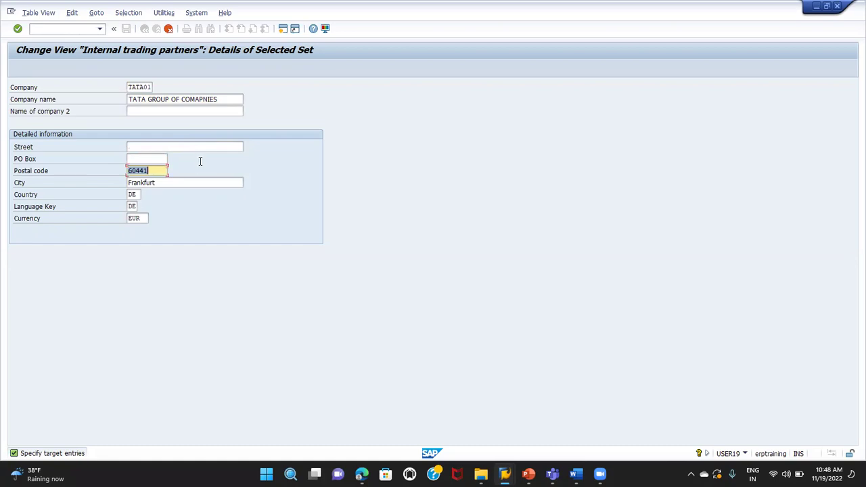
pyautogui.click(155, 170)
pyautogui.write('1')
pyautogui.click(156, 183)
pyautogui.press('BackSpace')
pyautogui.press('BackSpace')
pyautogui.press('BackSpace')
pyautogui.press('BackSpace')
pyautogui.press('BackSpace')
pyautogui.press('BackSpace')
pyautogui.press('BackSpace')
pyautogui.press('BackSpace')
pyautogui.press('BackSpace')
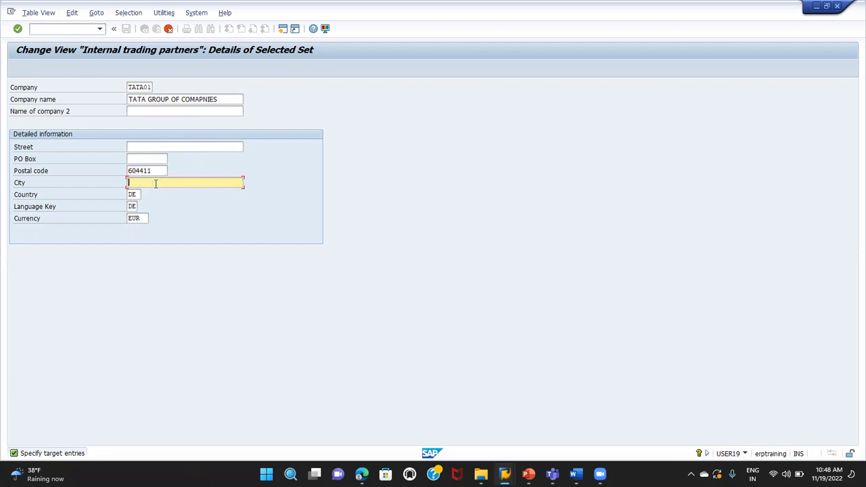
pyautogui.write('MUMBAI')
pyautogui.press('Tab')
pyautogui.write('IN')
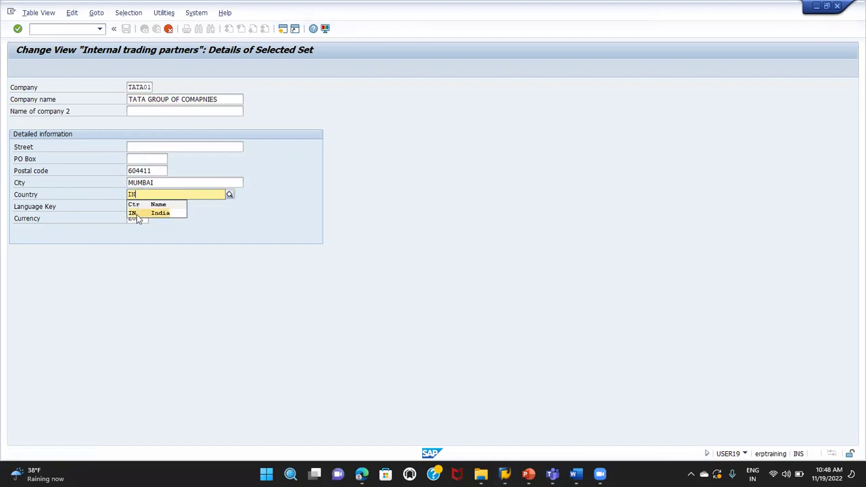
# Keep country IN and language key EN, and change the currency from EUR to INR Indian Rupee.
pyautogui.click(136, 214)
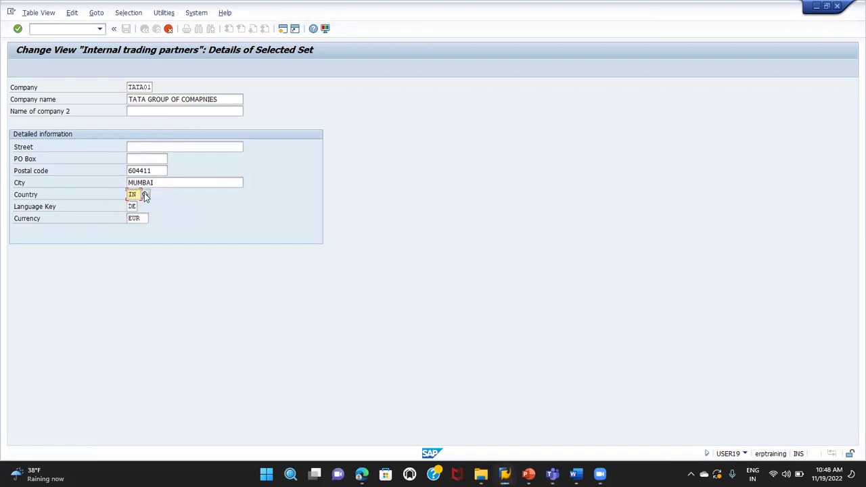
pyautogui.click(153, 204)
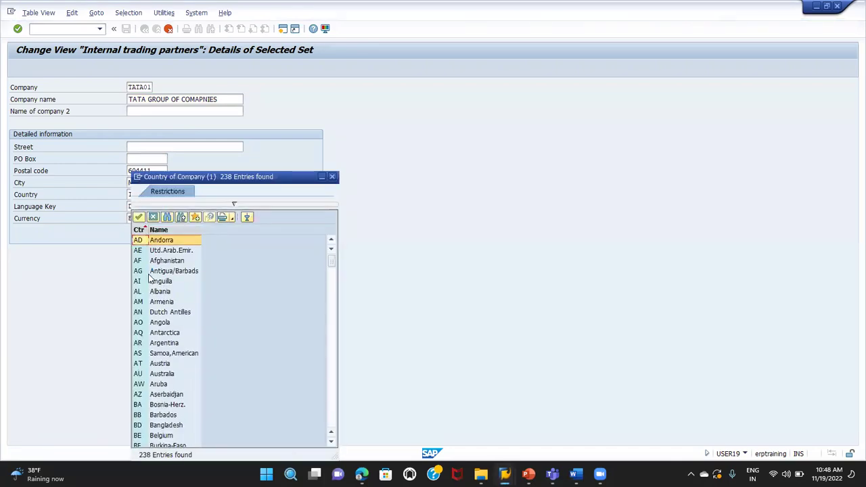
pyautogui.click(152, 216)
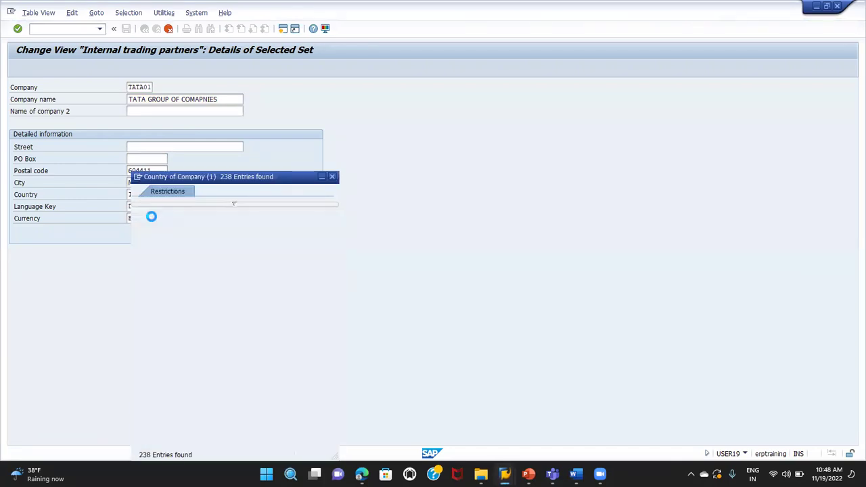
pyautogui.click(133, 207)
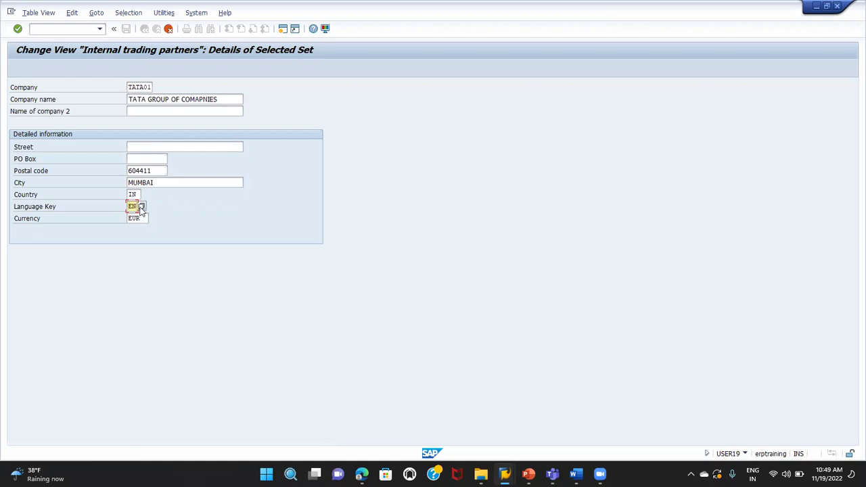
pyautogui.click(141, 207)
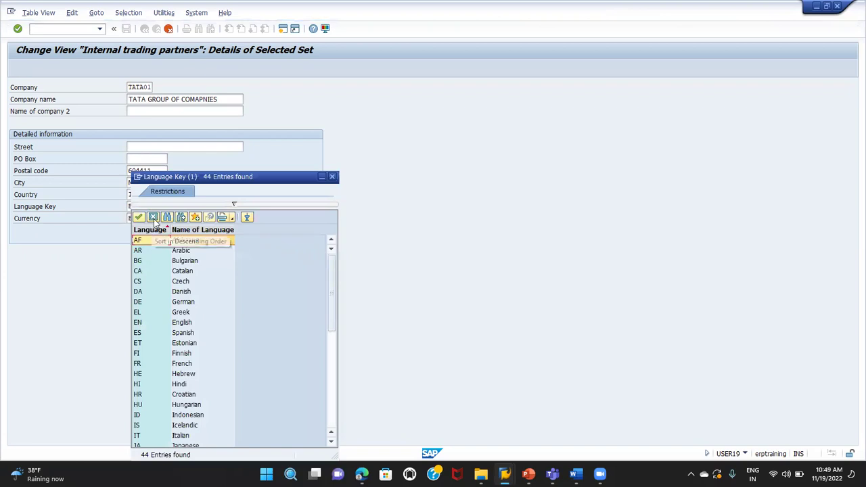
pyautogui.click(154, 217)
pyautogui.click(146, 217)
pyautogui.press('BackSpace')
pyautogui.press('BackSpace')
pyautogui.press('BackSpace')
pyautogui.write('INR')
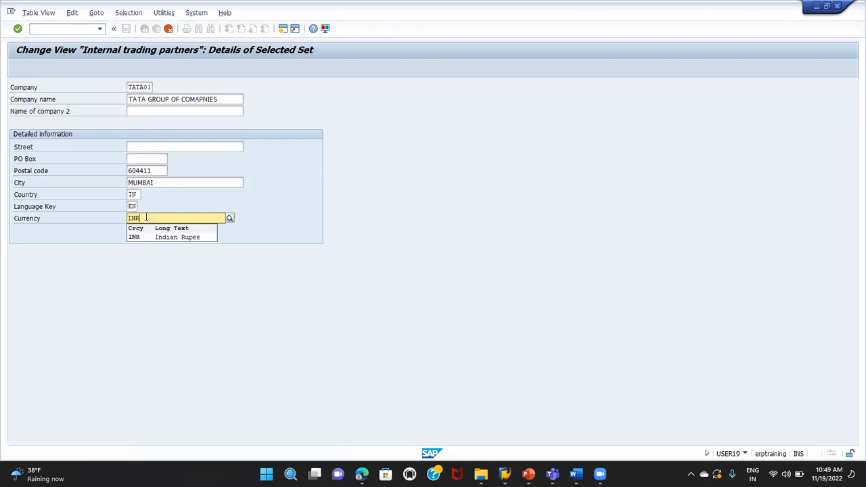
pyautogui.click(142, 239)
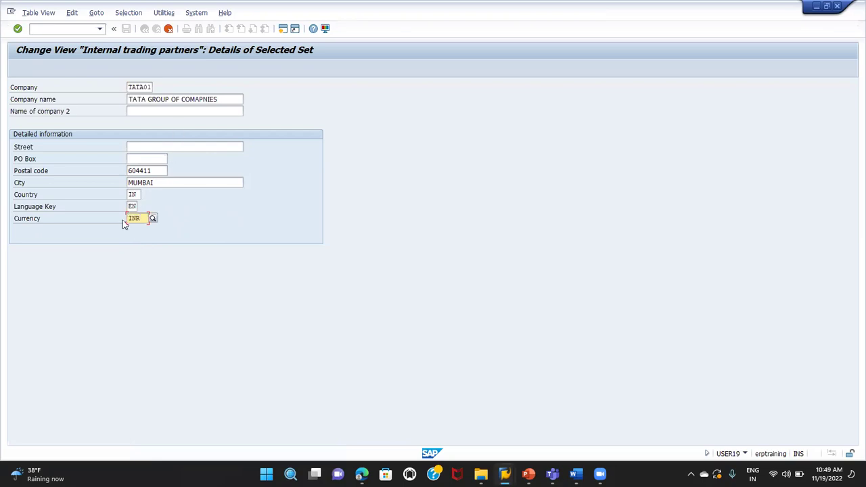
# Confirm the copied TATA01 entry and save it, triggering the V_T880 customizing request prompt.
pyautogui.click(138, 195)
pyautogui.press('Return')
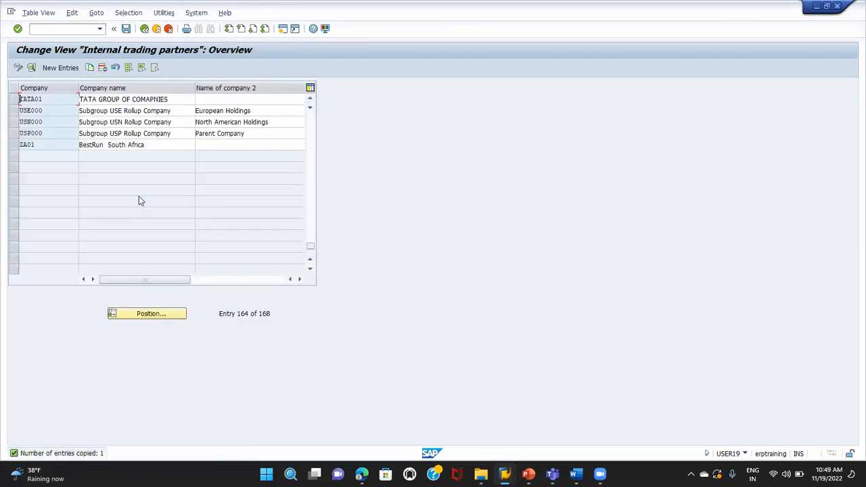
pyautogui.click(126, 28)
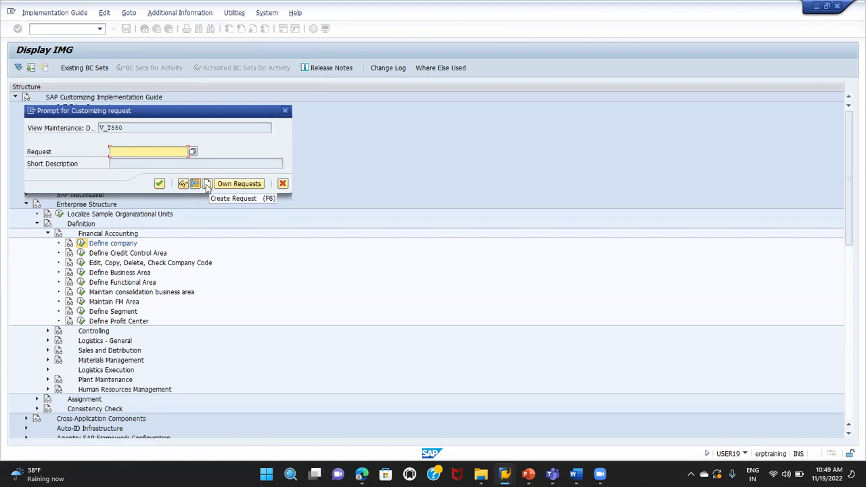
# Create customizing request NSPK900002 with description 'TEST' and confirm it for the change.
pyautogui.click(207, 187)
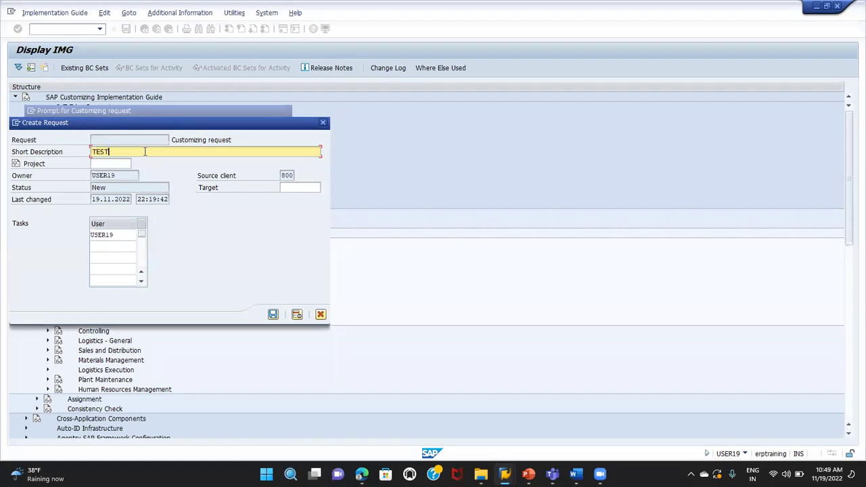
pyautogui.click(273, 314)
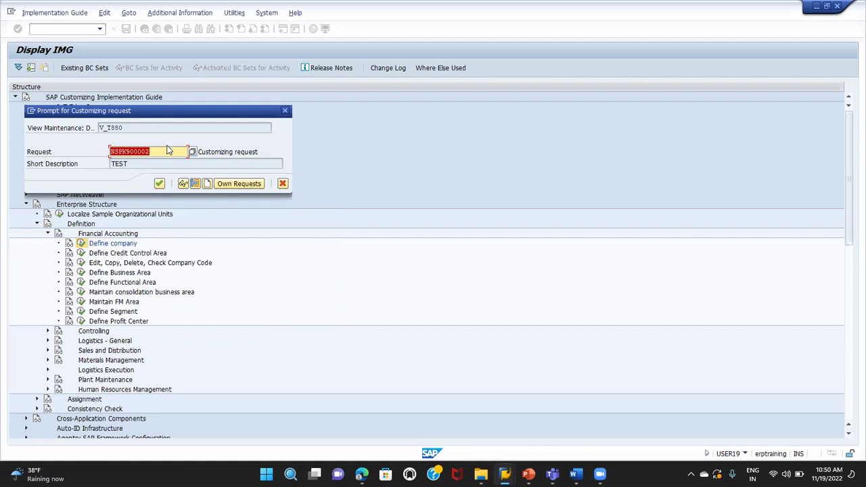
pyautogui.click(158, 184)
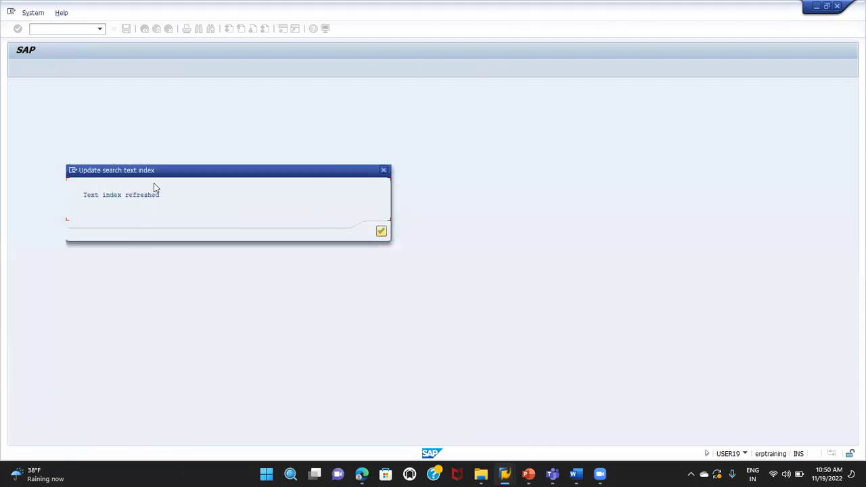
# Dismiss the 'Text index refreshed' notice, scroll the company list to the top, and start a new entry.
pyautogui.click(381, 232)
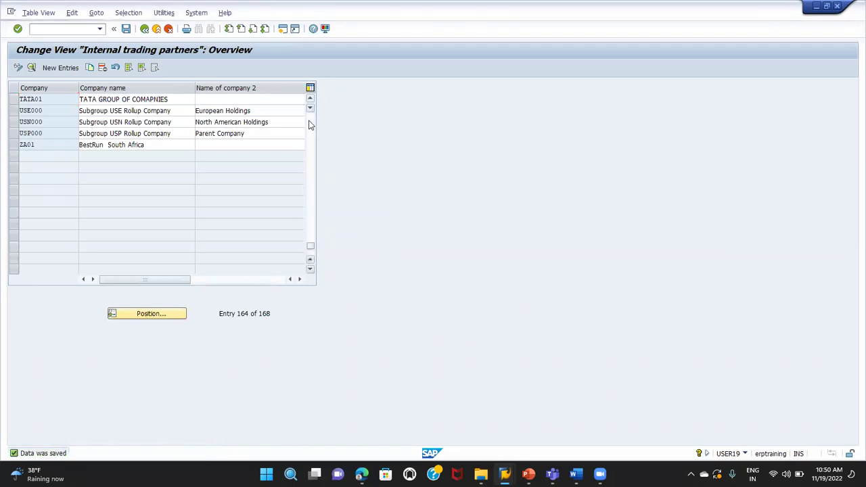
pyautogui.scroll(5, 309, 124)
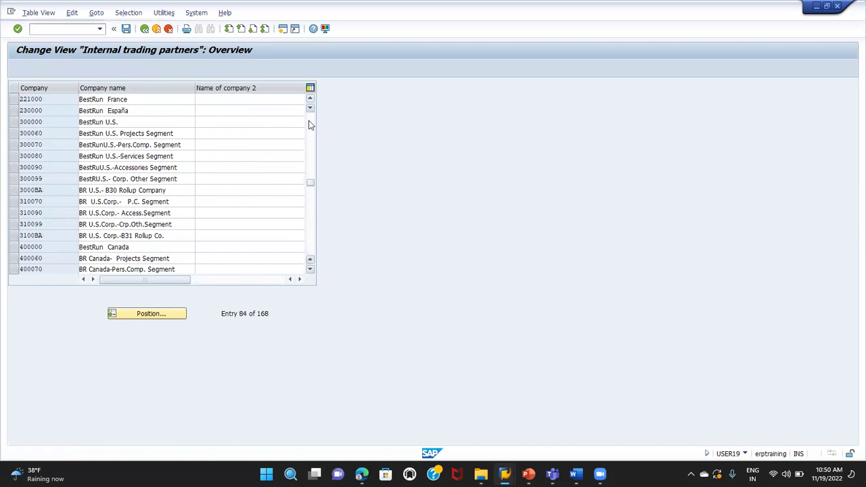
pyautogui.scroll(3, 308, 125)
pyautogui.moveTo(309, 161); pyautogui.dragTo(309, 115)
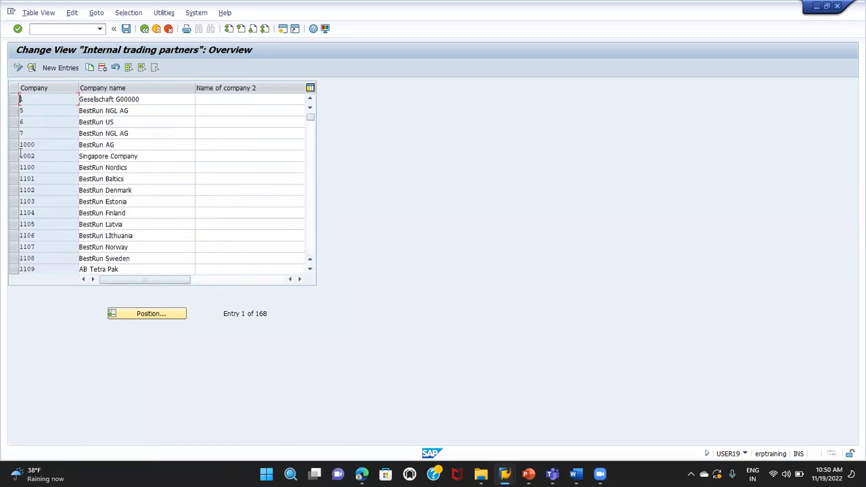
pyautogui.click(13, 145)
pyautogui.click(14, 145)
pyautogui.click(61, 68)
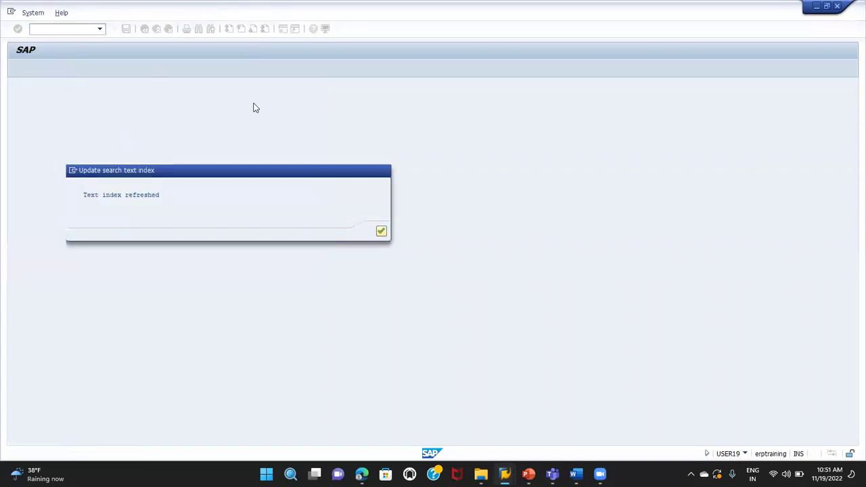
# Leave the blank new-entry form unsaved and select company 1000 BestRun AG in the list.
pyautogui.press('Return')
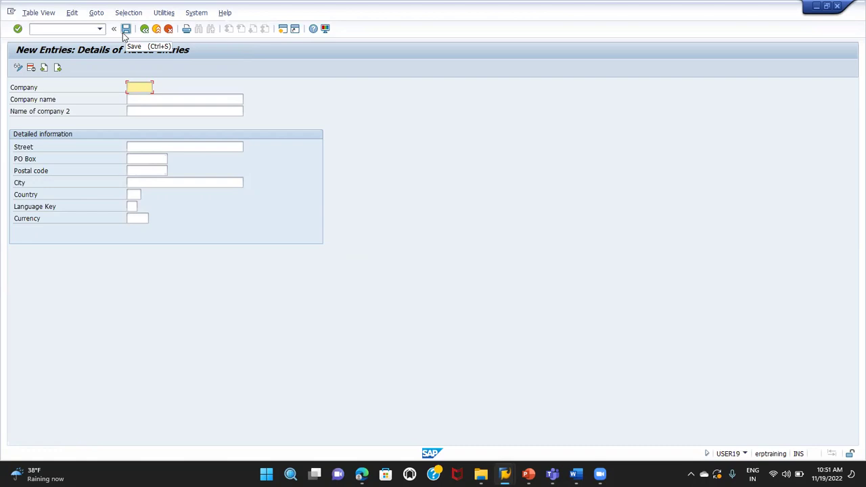
pyautogui.click(144, 29)
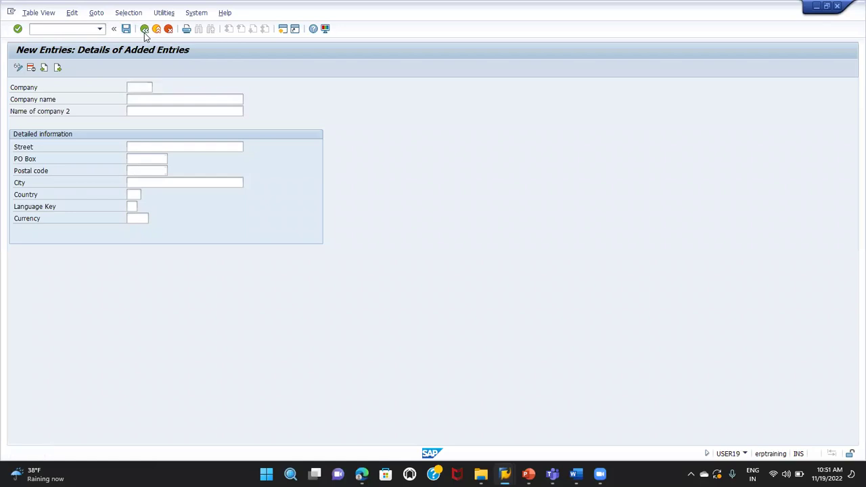
pyautogui.click(159, 31)
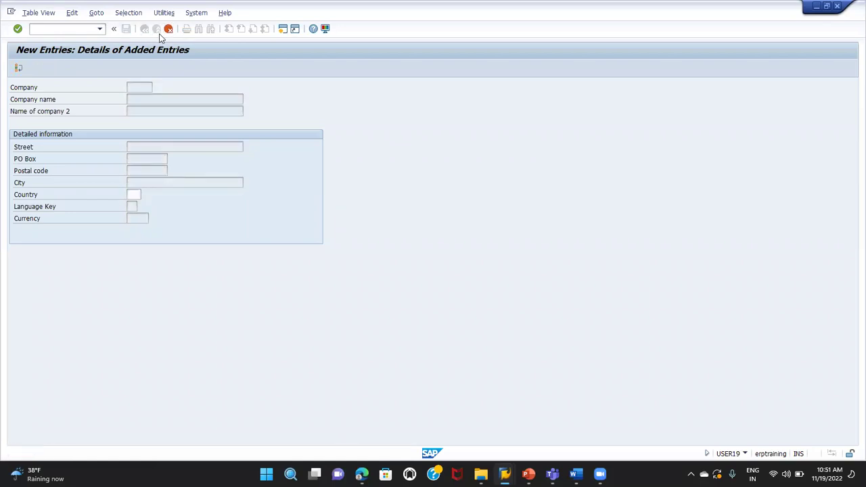
pyautogui.click(14, 148)
# Position the list at TATA, view TATA01's details, then back out to the IMG tree.
pyautogui.click(13, 147)
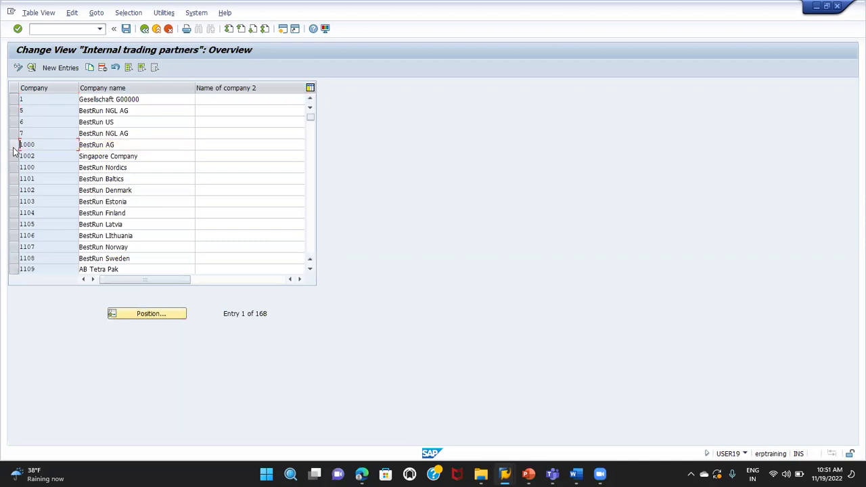
pyautogui.click(147, 314)
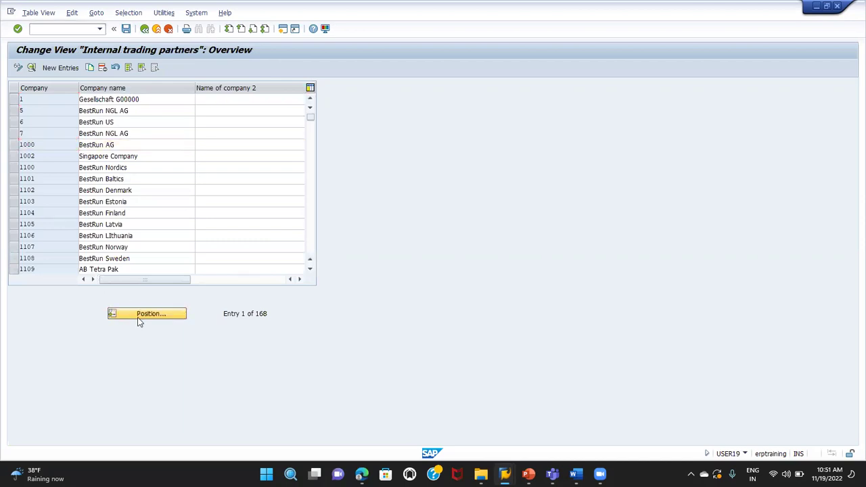
pyautogui.write('TATA')
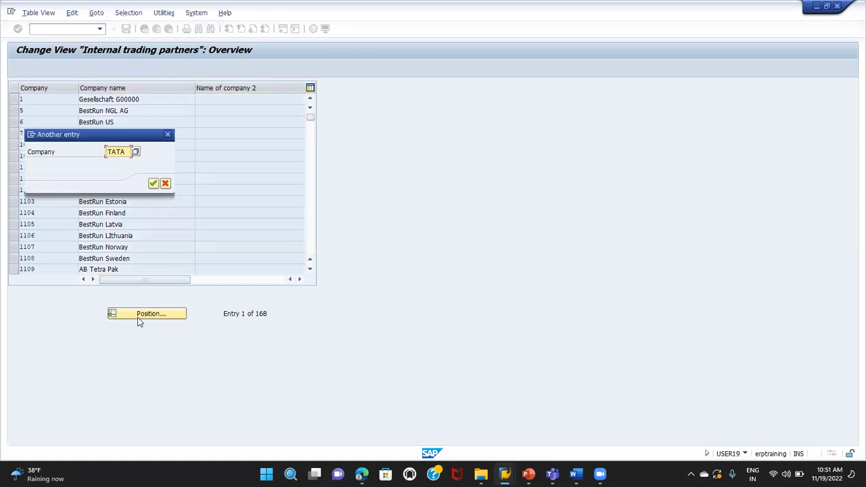
pyautogui.press('Return')
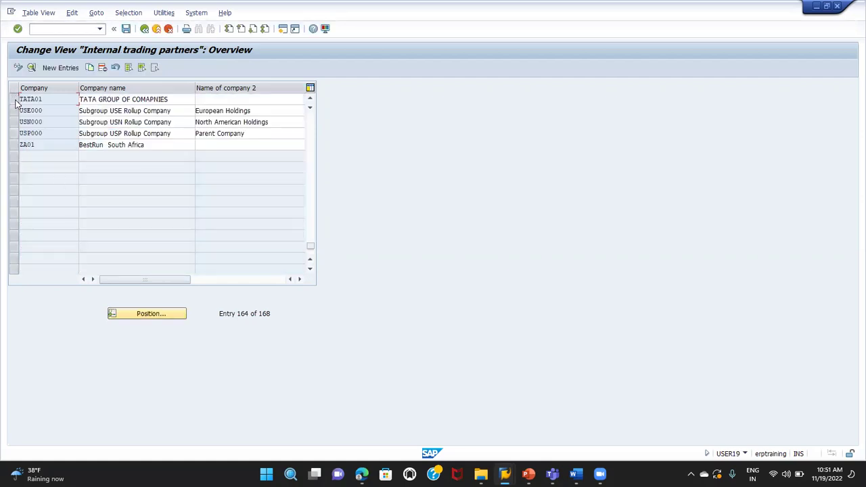
pyautogui.click(13, 98)
pyautogui.click(33, 68)
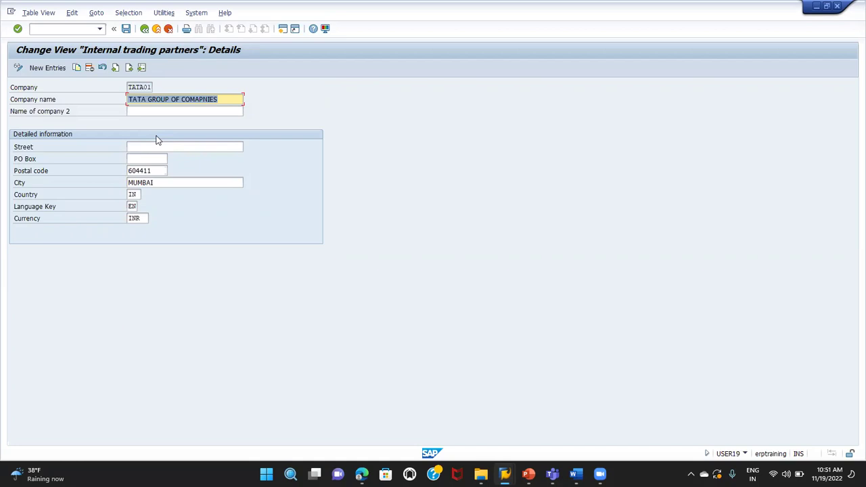
pyautogui.click(145, 30)
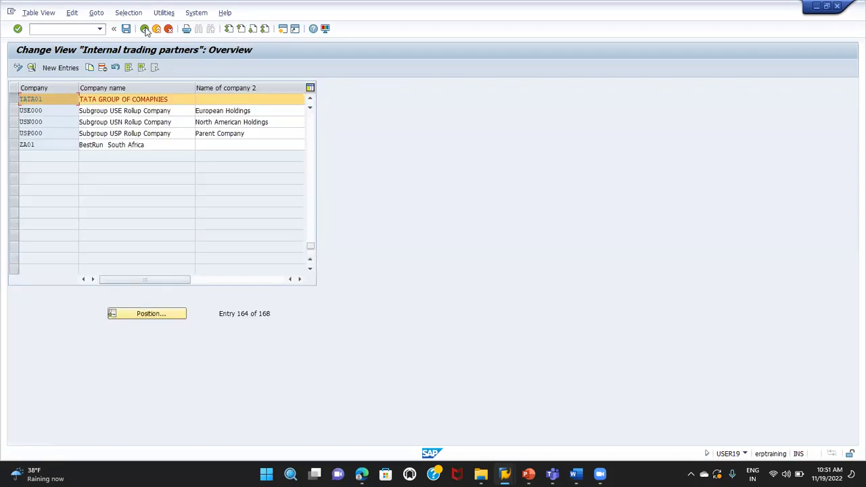
pyautogui.click(145, 29)
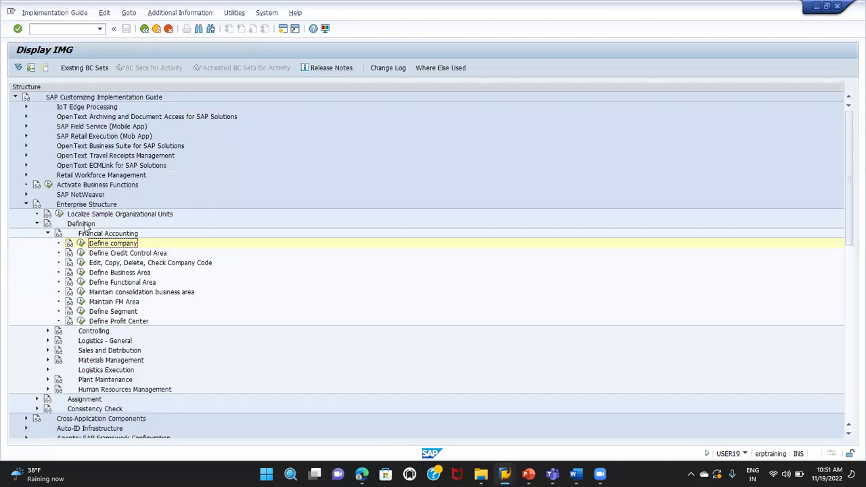
# Execute Define company, then go back three screens to SAP Easy Access.
pyautogui.click(81, 244)
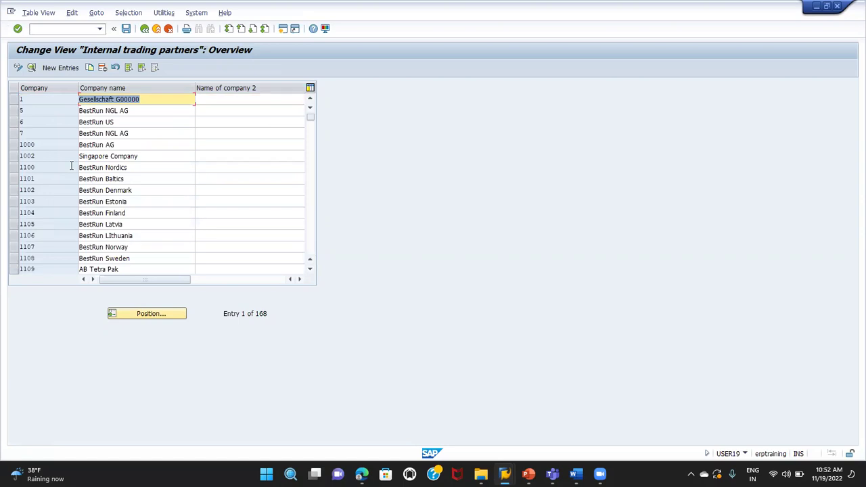
pyautogui.click(145, 31)
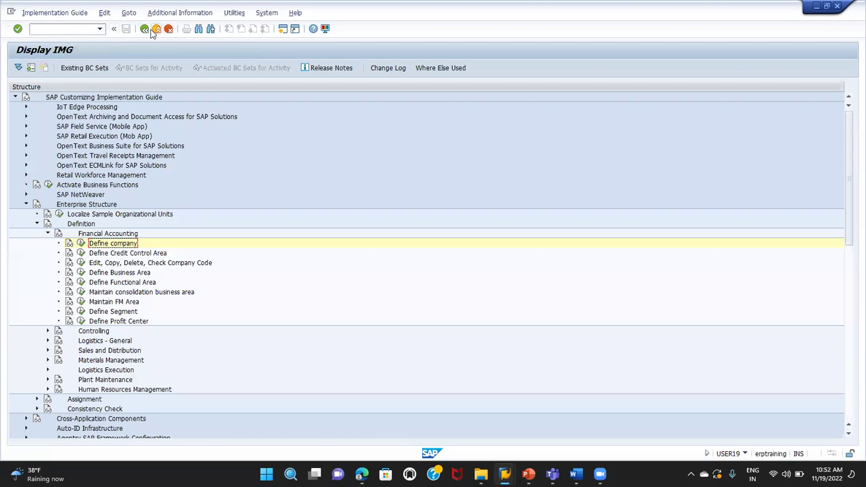
pyautogui.click(145, 30)
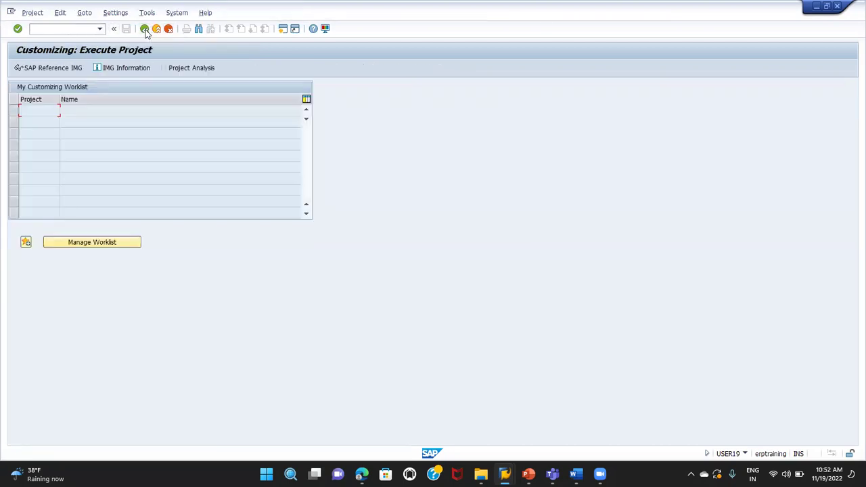
pyautogui.click(145, 30)
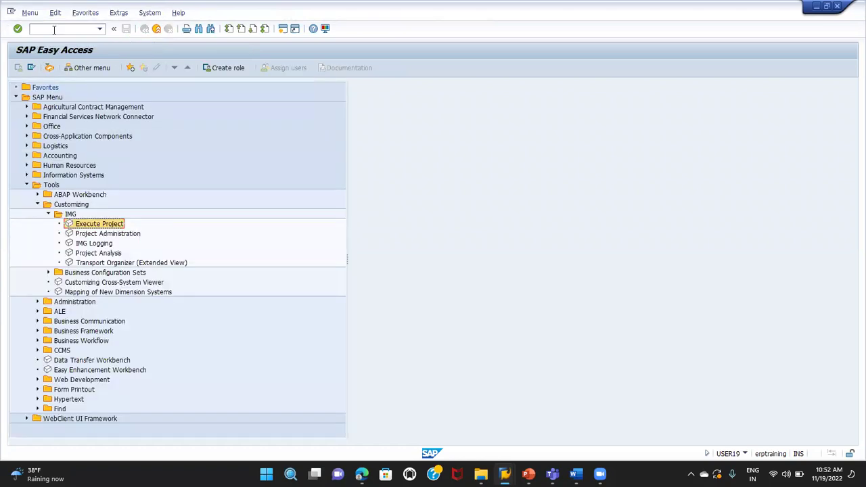
# Run SPRO and execute Enterprise Structure > Definition > Financial Accounting > Define company.
pyautogui.write('SPRO')
pyautogui.press('Return')
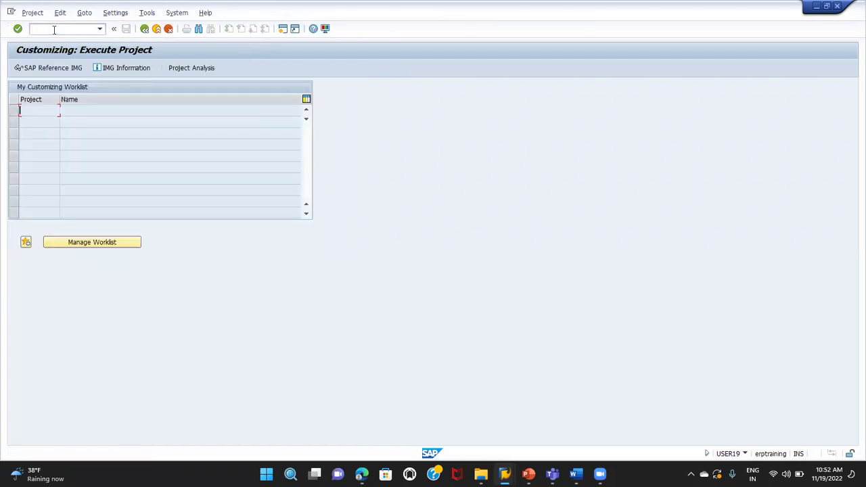
pyautogui.click(44, 69)
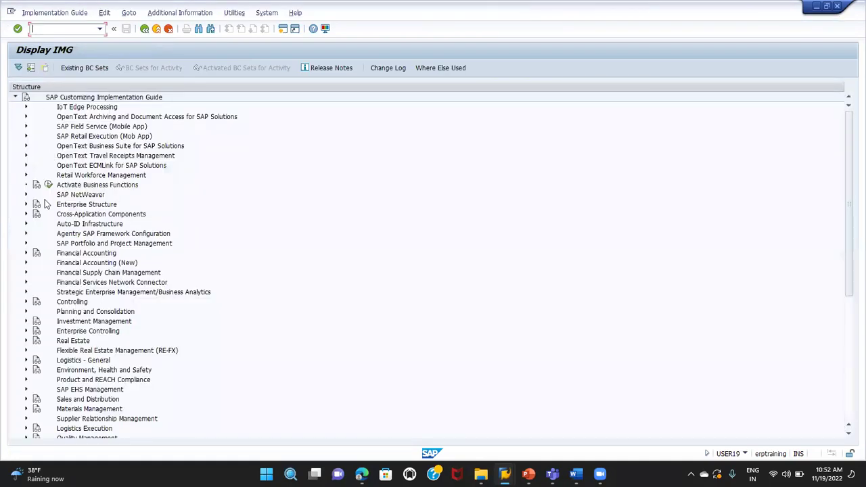
pyautogui.click(25, 205)
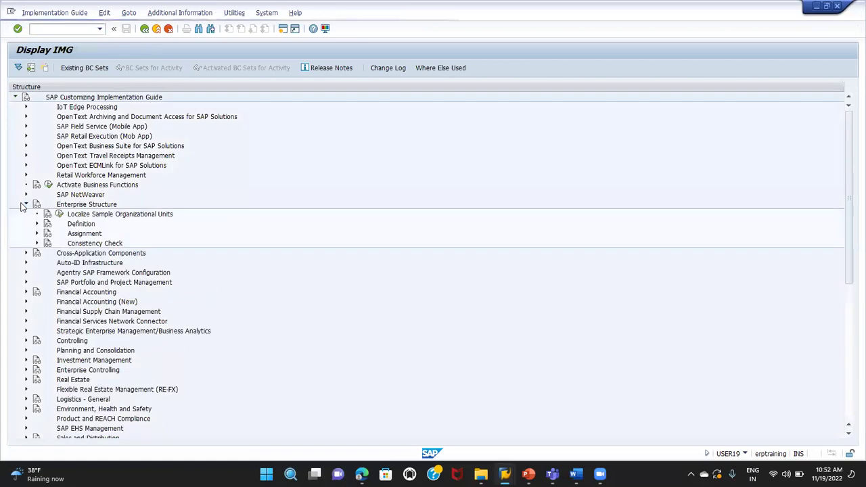
pyautogui.click(38, 224)
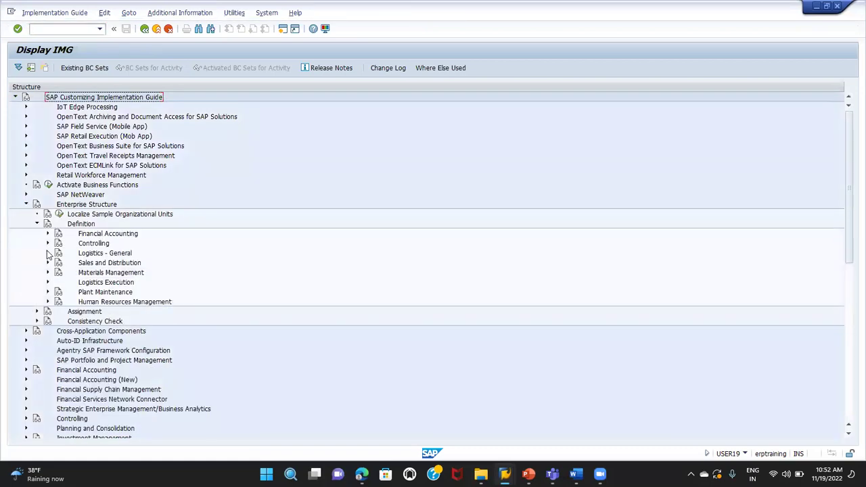
pyautogui.click(48, 233)
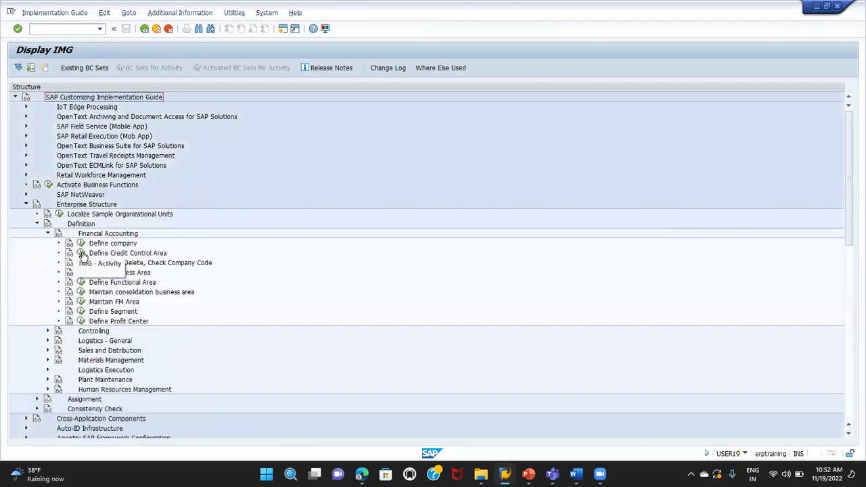
pyautogui.click(81, 244)
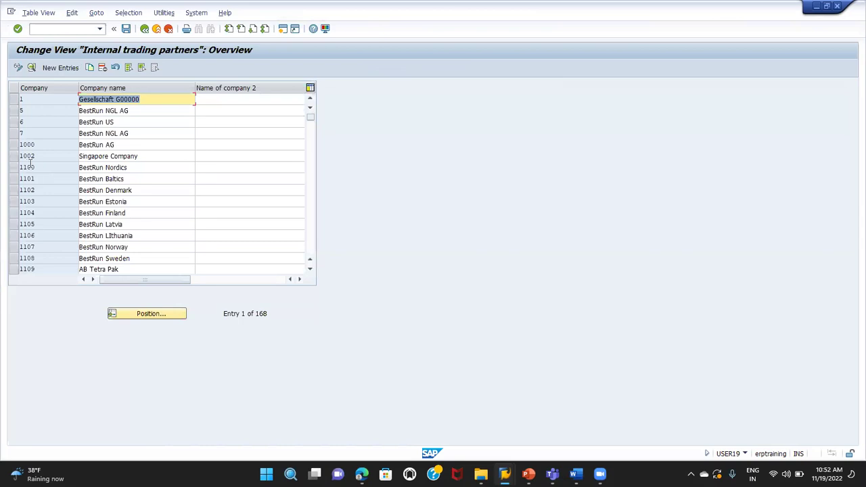
# Start Copy As on company 1000 BestRun AG, exit without creating anything, and return to Display IMG.
pyautogui.click(13, 150)
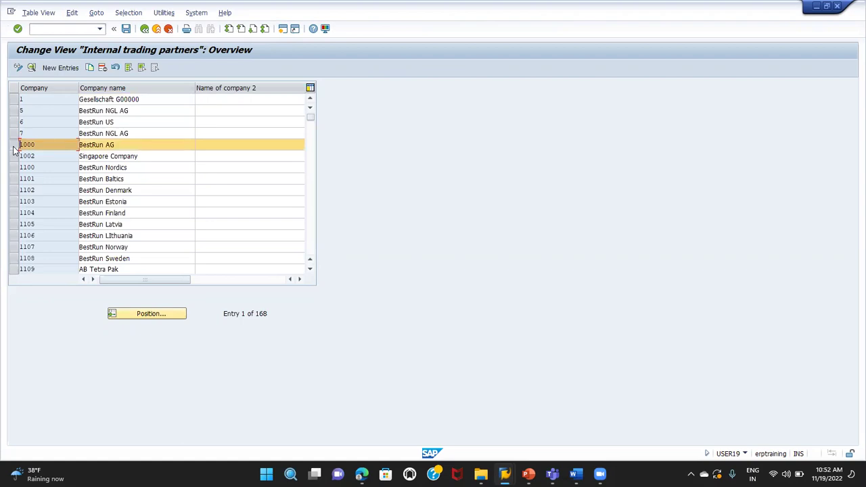
pyautogui.click(91, 68)
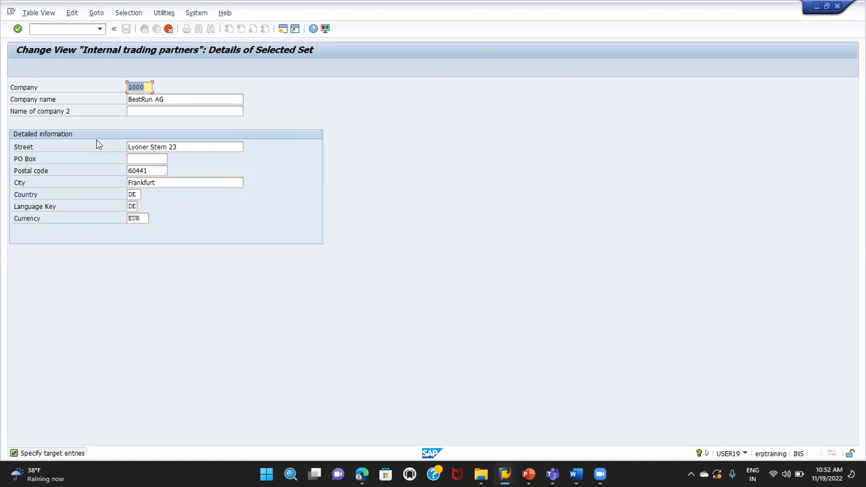
pyautogui.click(172, 98)
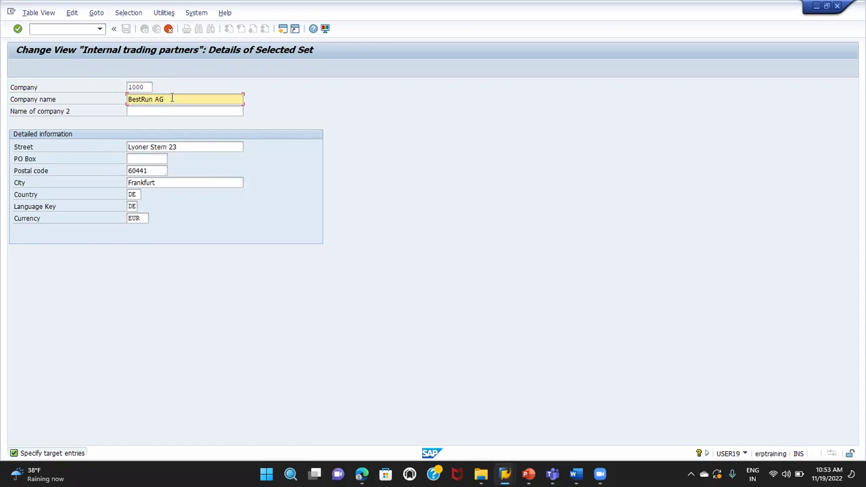
pyautogui.click(169, 29)
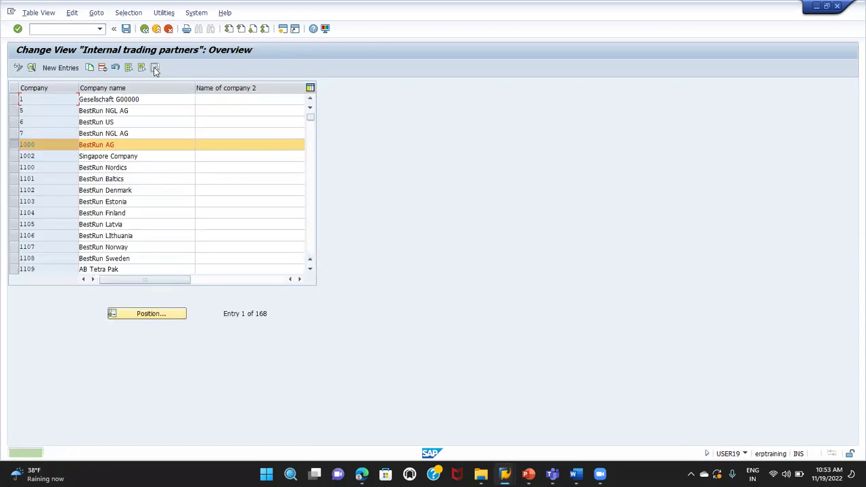
pyautogui.click(144, 29)
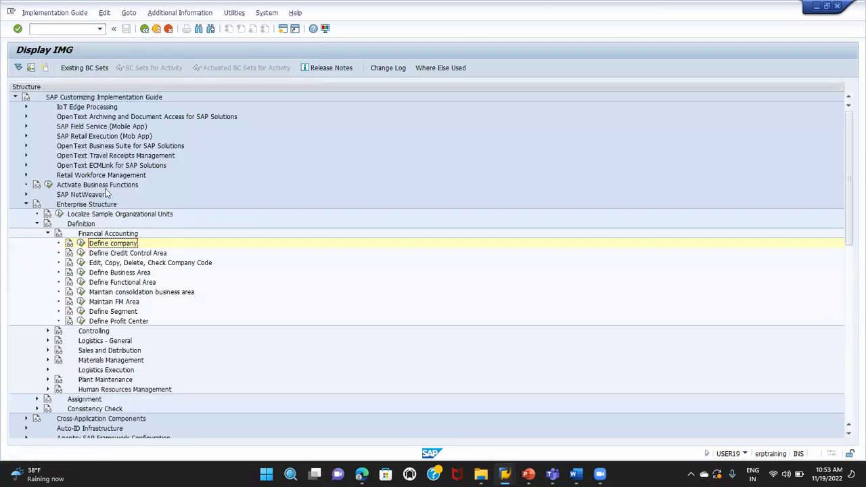
# Execute Define company, discard an empty New Entries form, and select row 1000 BestRun AG.
pyautogui.click(80, 244)
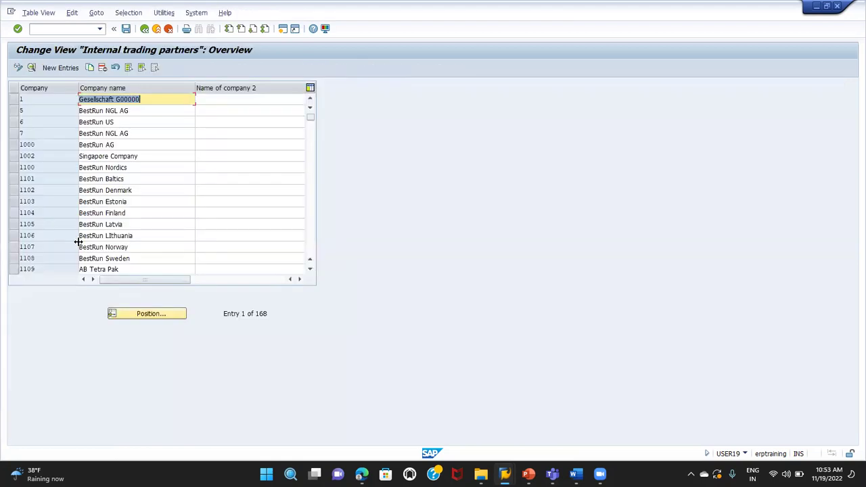
pyautogui.click(57, 69)
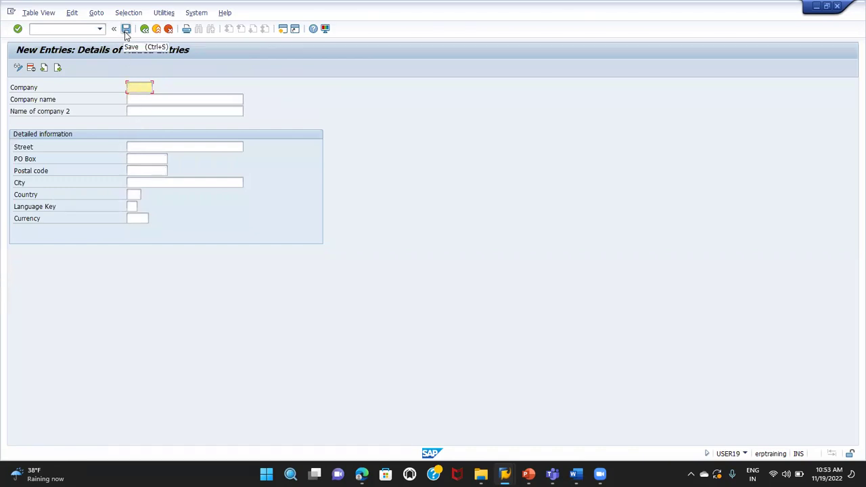
pyautogui.click(143, 30)
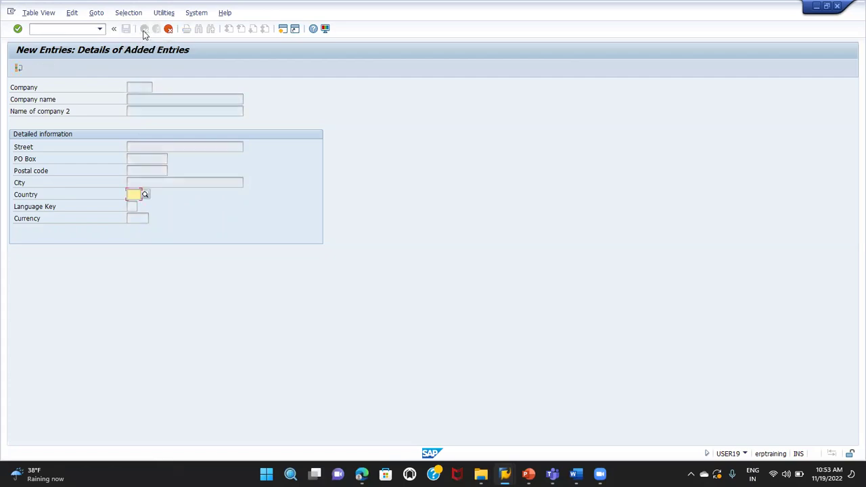
pyautogui.click(164, 35)
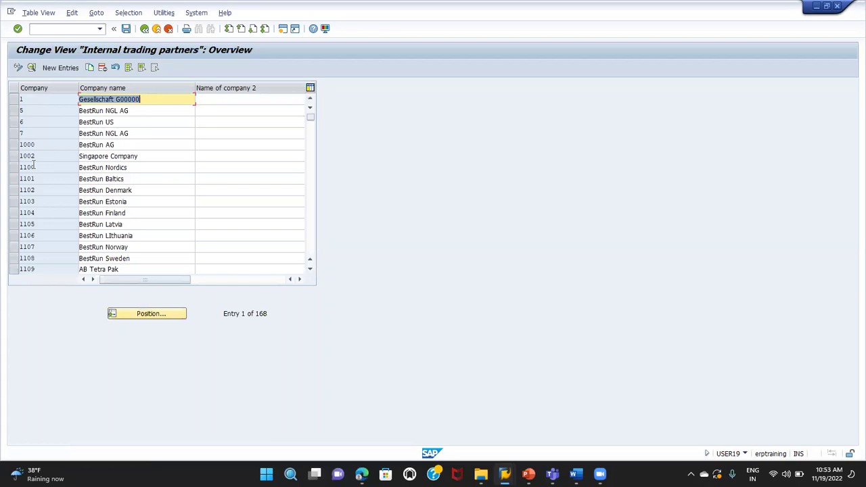
pyautogui.click(14, 144)
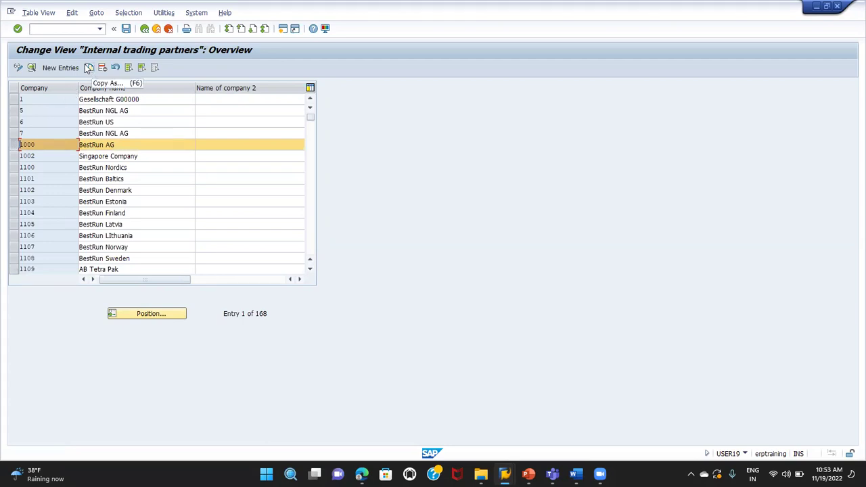
# Copy company 1000 as TATA02 with company name TATA GROUP OF COMAPNIES.
pyautogui.click(89, 68)
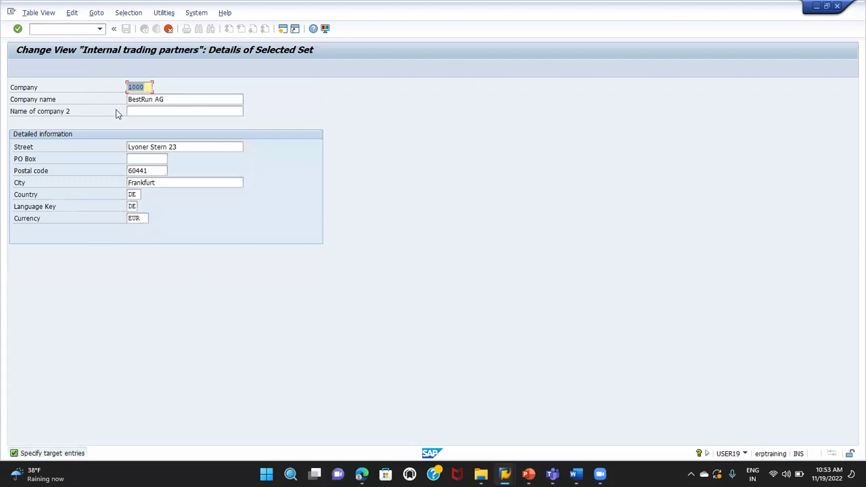
pyautogui.click(149, 87)
pyautogui.press('BackSpace')
pyautogui.press('BackSpace')
pyautogui.press('BackSpace')
pyautogui.press('BackSpace')
pyautogui.write('TATA')
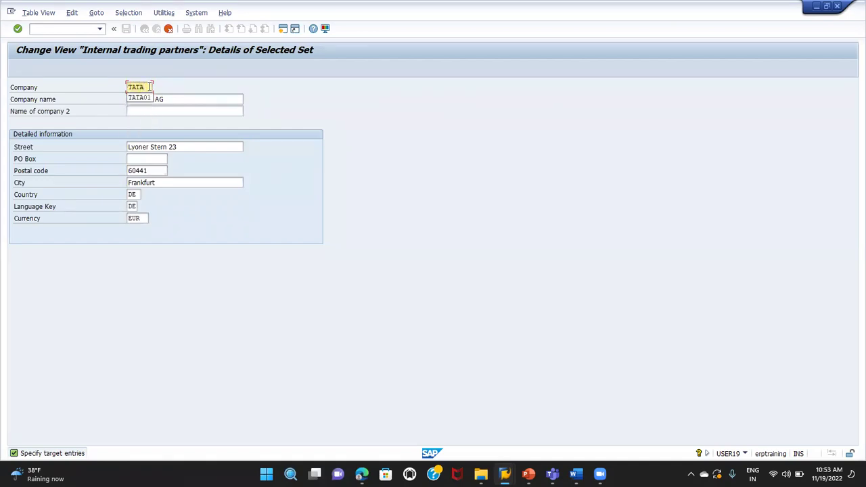
pyautogui.write('02')
pyautogui.click(181, 100)
pyautogui.press('BackSpace')
pyautogui.press('BackSpace')
pyautogui.press('BackSpace')
pyautogui.press('BackSpace')
pyautogui.press('BackSpace')
pyautogui.press('BackSpace')
pyautogui.press('BackSpace')
pyautogui.press('BackSpace')
pyautogui.press('BackSpace')
pyautogui.press('BackSpace')
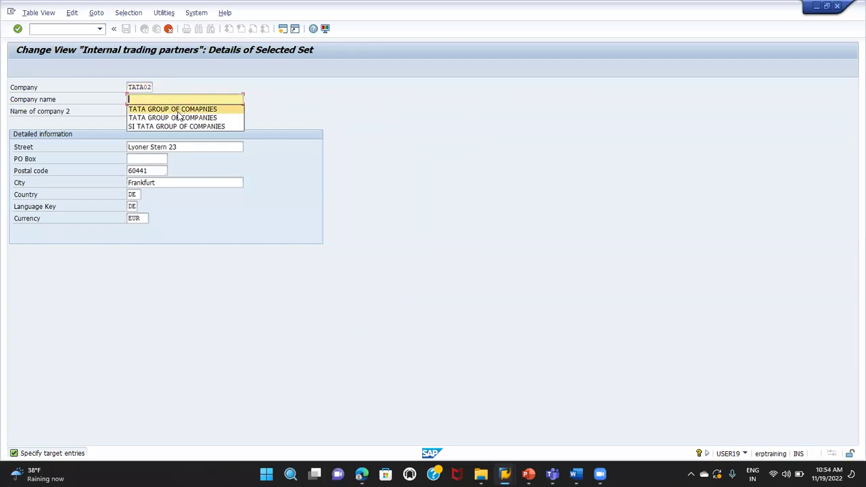
pyautogui.click(178, 111)
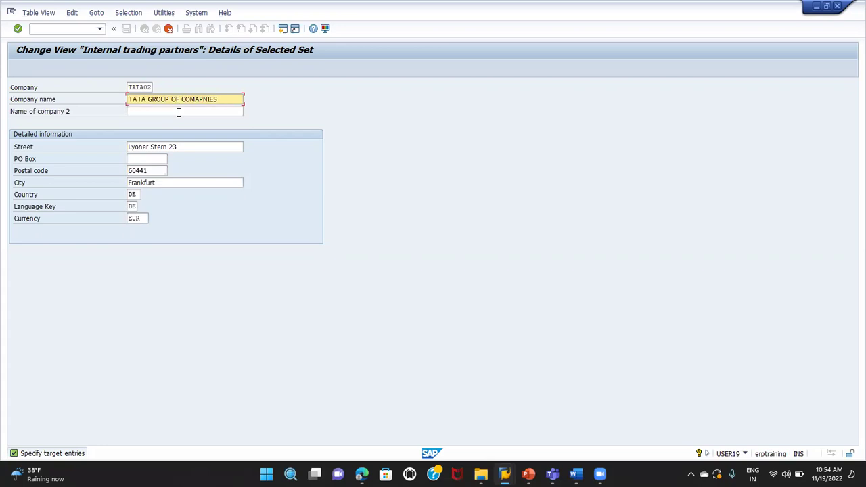
# Confirm the copied TATA02 entry and save it.
pyautogui.click(134, 85)
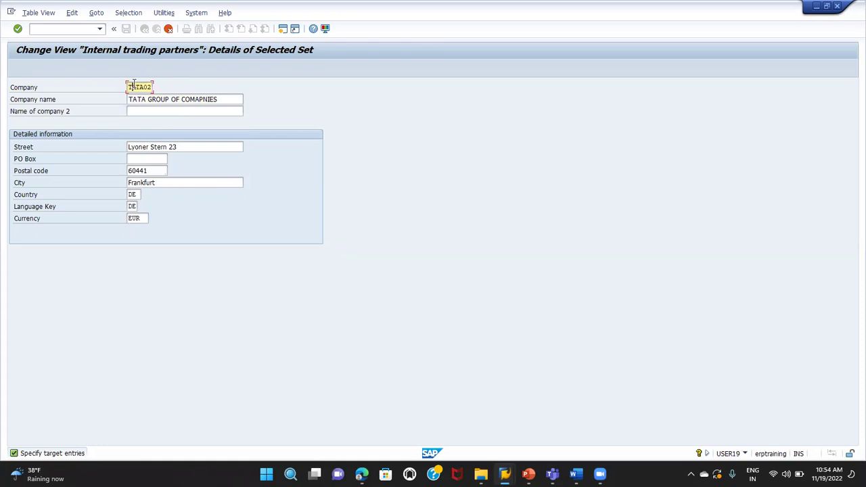
pyautogui.click(177, 147)
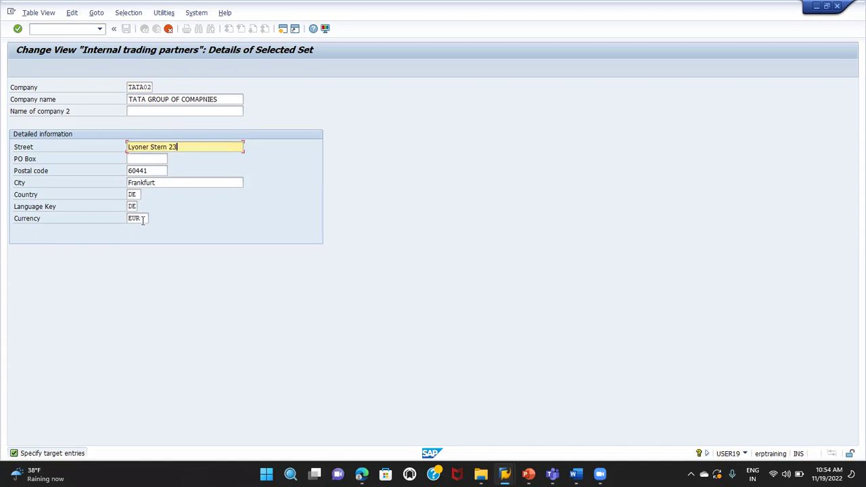
pyautogui.press('F3')
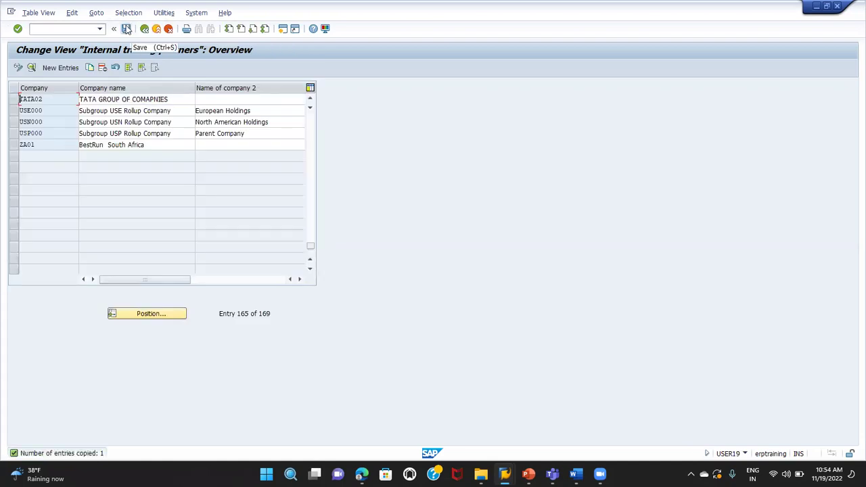
pyautogui.click(126, 29)
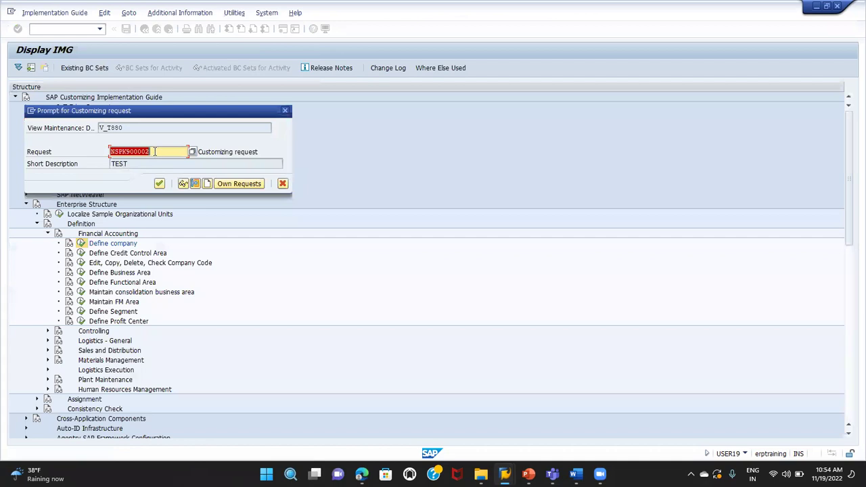
# Accept customizing request NSPK900002 (TEST) to finish saving TATA02.
pyautogui.click(154, 152)
pyautogui.click(159, 184)
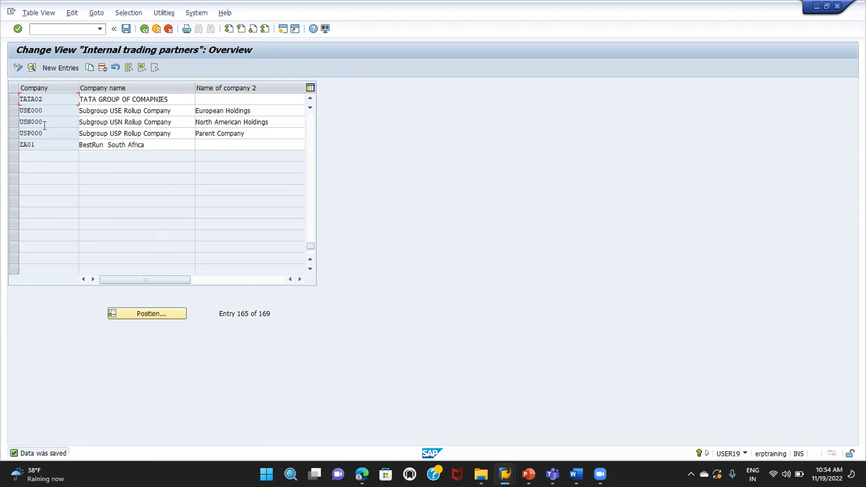
# In TATA02's details, set country IN, language key EN and currency INR.
pyautogui.click(15, 100)
pyautogui.click(31, 68)
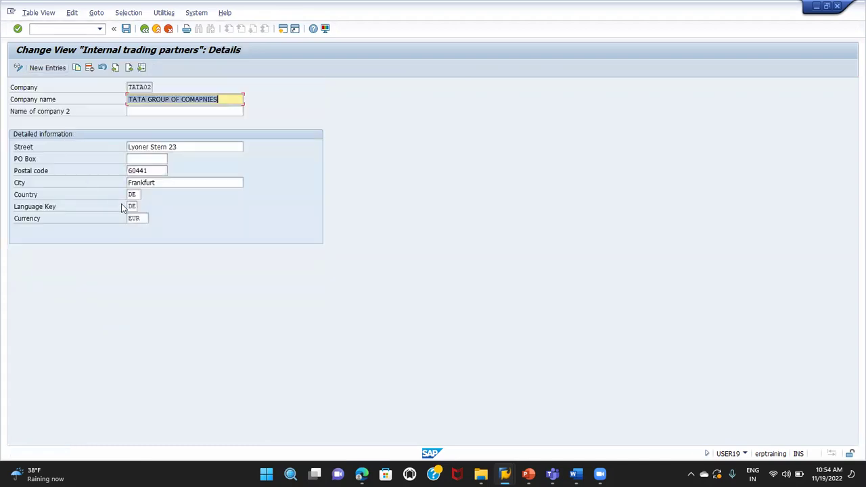
pyautogui.click(132, 194)
pyautogui.press('BackSpace')
pyautogui.press('BackSpace')
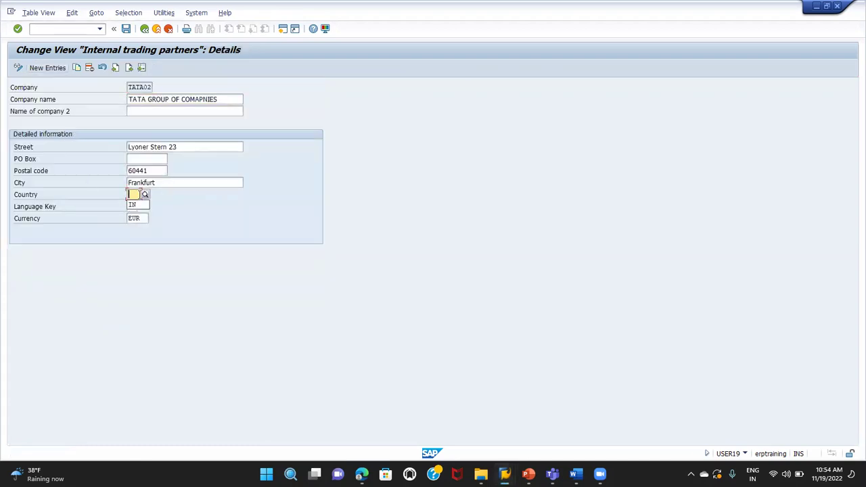
pyautogui.write('IN')
pyautogui.press('Tab')
pyautogui.write('IN')
pyautogui.click(146, 87)
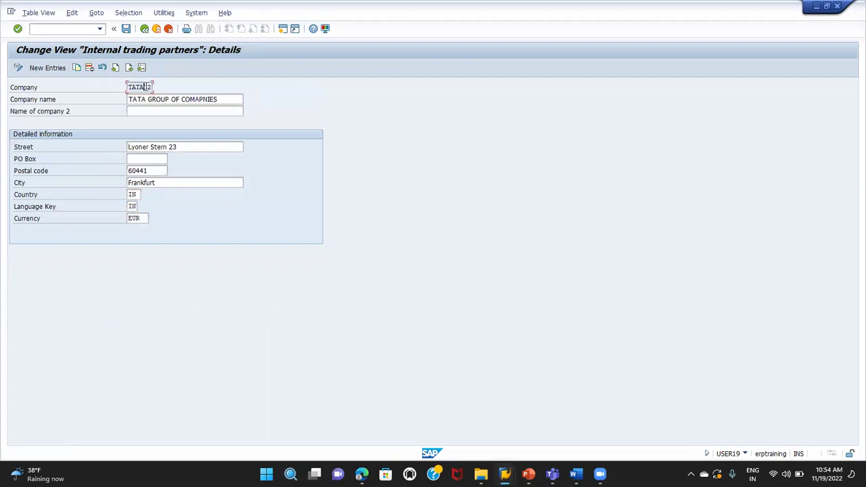
pyautogui.doubleClick(134, 206)
pyautogui.write('EN')
pyautogui.press('Tab')
pyautogui.write('INR')
pyautogui.press('Return')
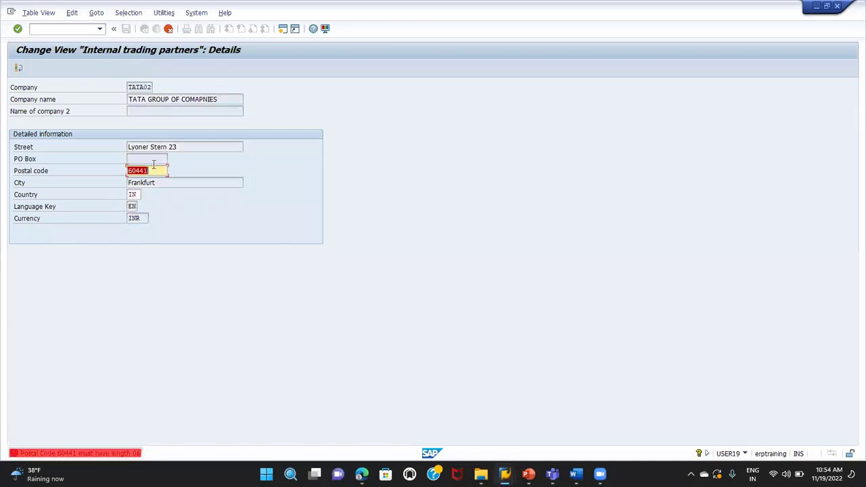
# Correct the postal code to 604411, save TATA02, and return to the company list.
pyautogui.click(160, 170)
pyautogui.write('1')
pyautogui.press('Return')
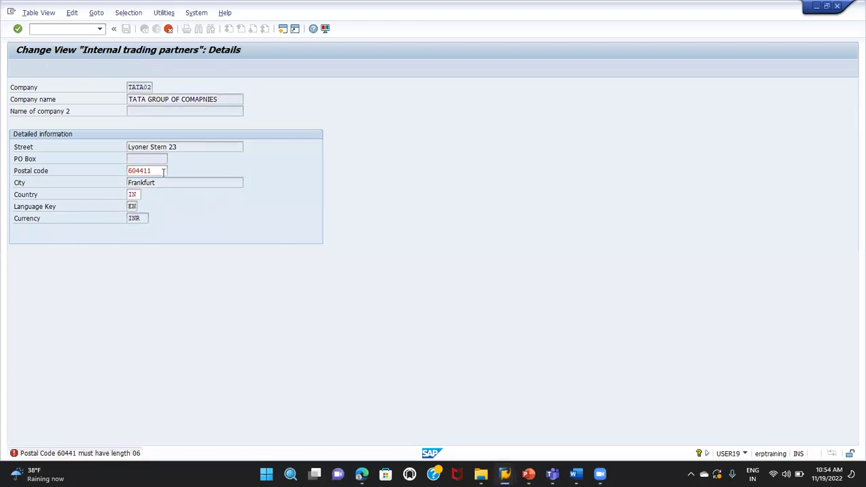
pyautogui.click(126, 29)
pyautogui.click(143, 29)
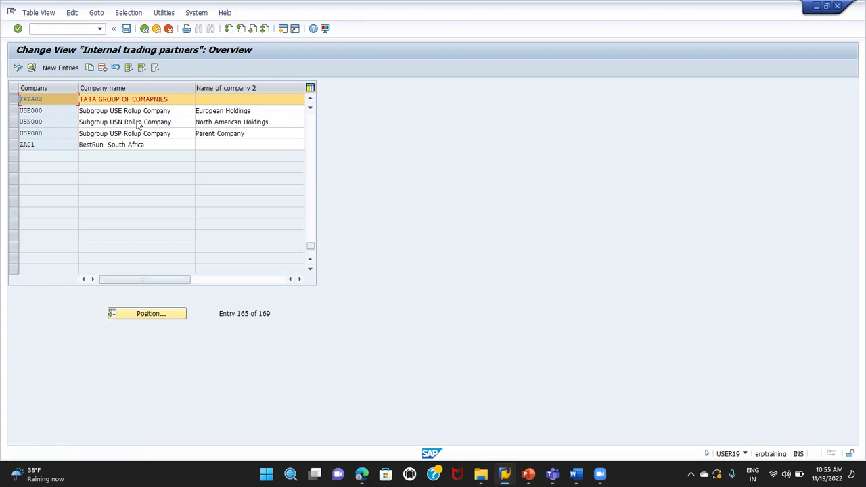
# Delete company TATA02 from the list, save the deletion, and return to Display IMG.
pyautogui.click(311, 102)
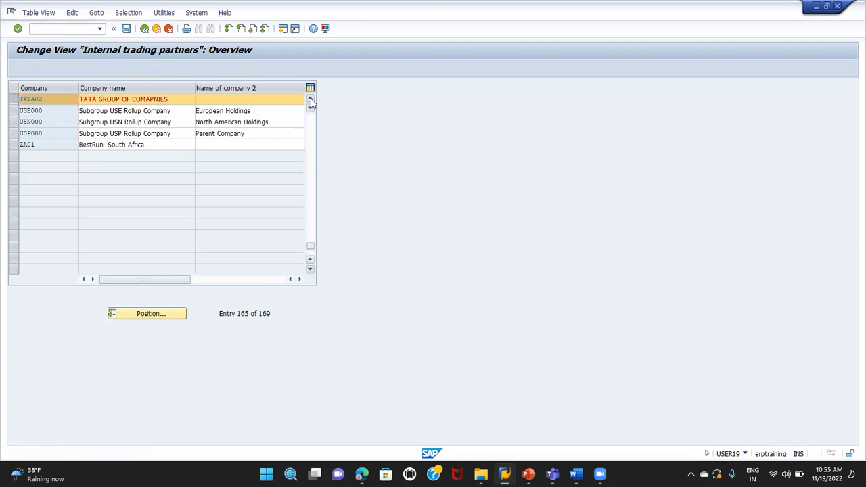
pyautogui.click(311, 101)
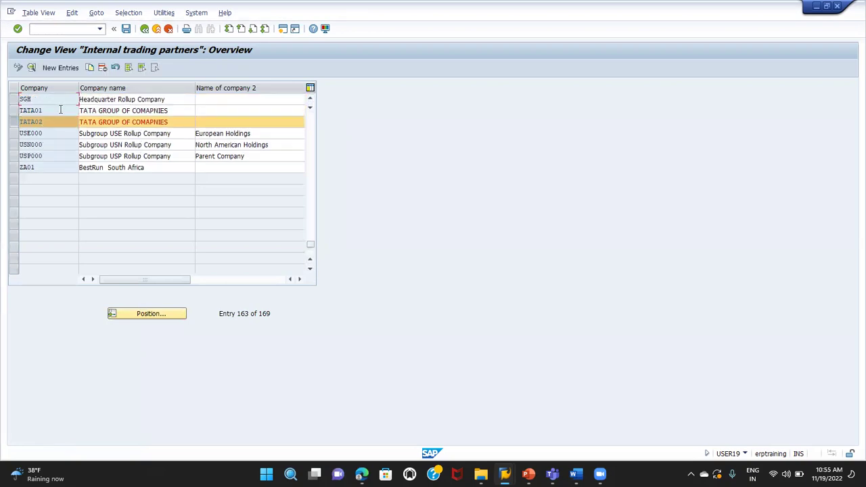
pyautogui.click(14, 122)
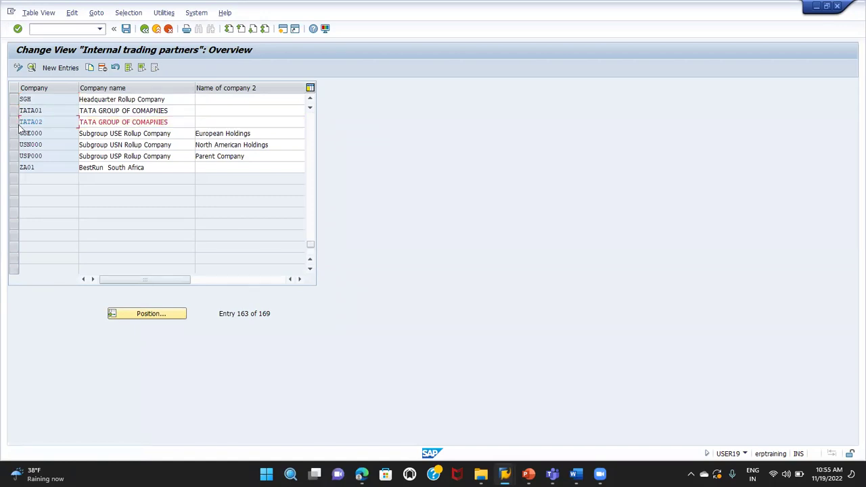
pyautogui.click(13, 123)
pyautogui.click(102, 68)
pyautogui.click(126, 28)
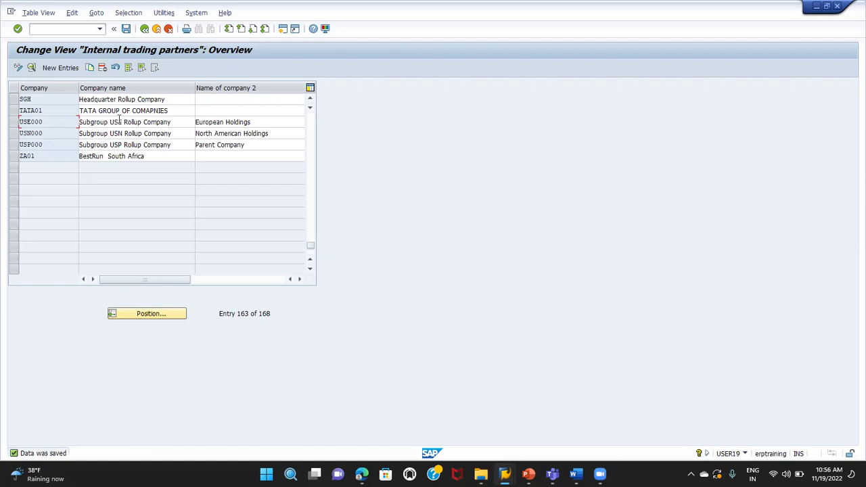
pyautogui.click(158, 111)
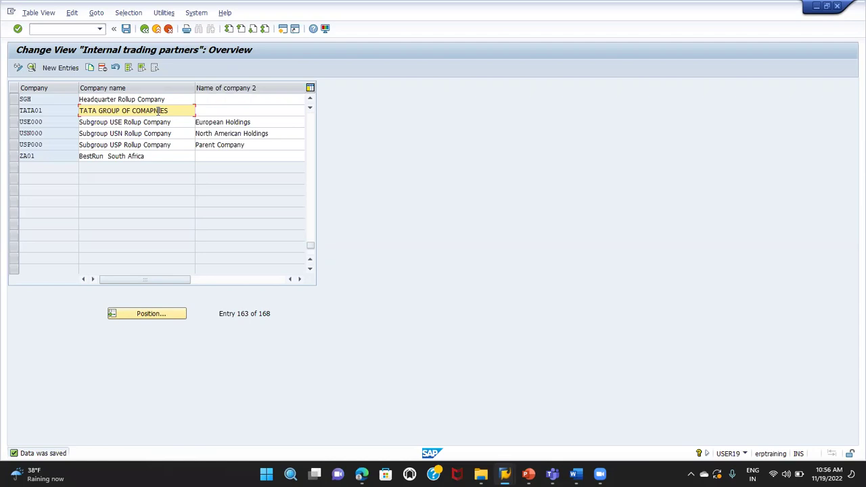
pyautogui.click(144, 28)
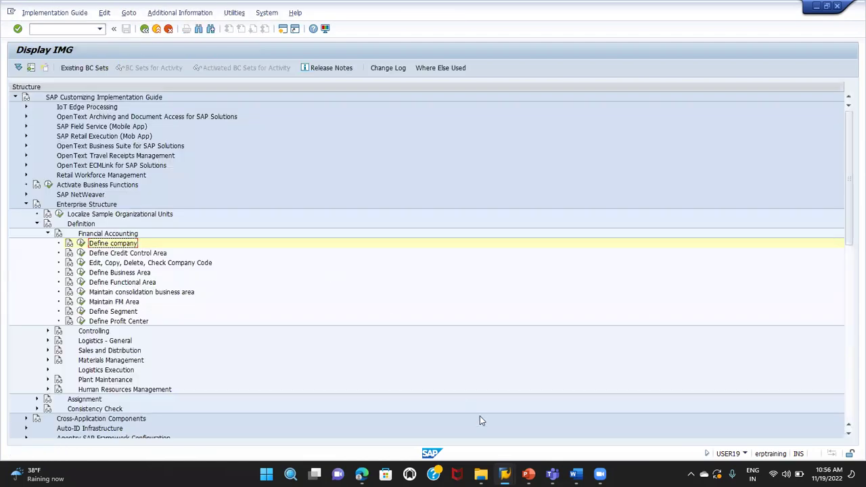
pyautogui.moveTo(529, 473)
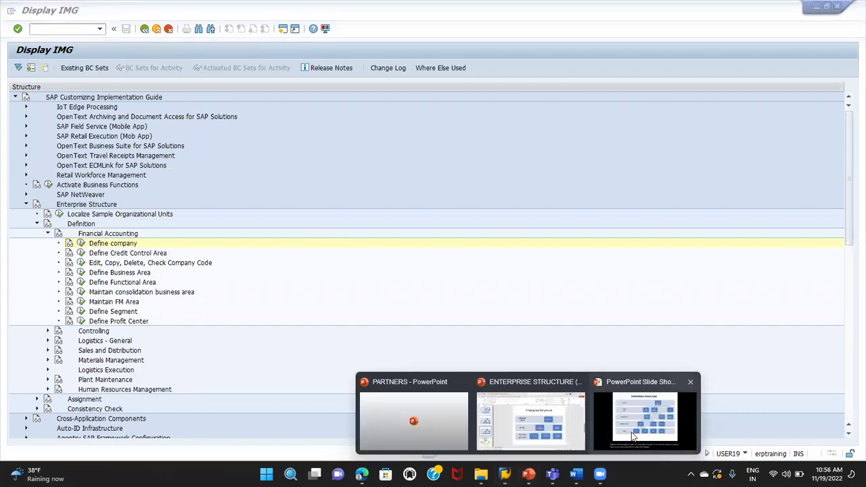
pyautogui.click(643, 413)
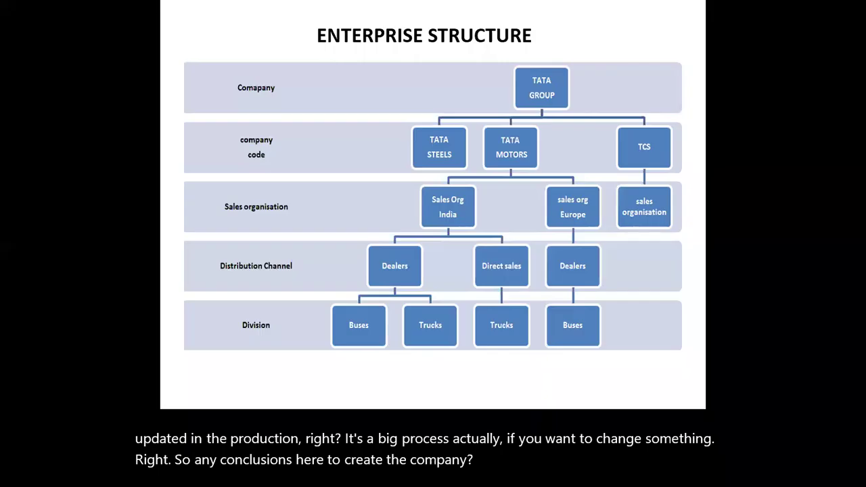
pyautogui.hotkey('alt', 'Tab')
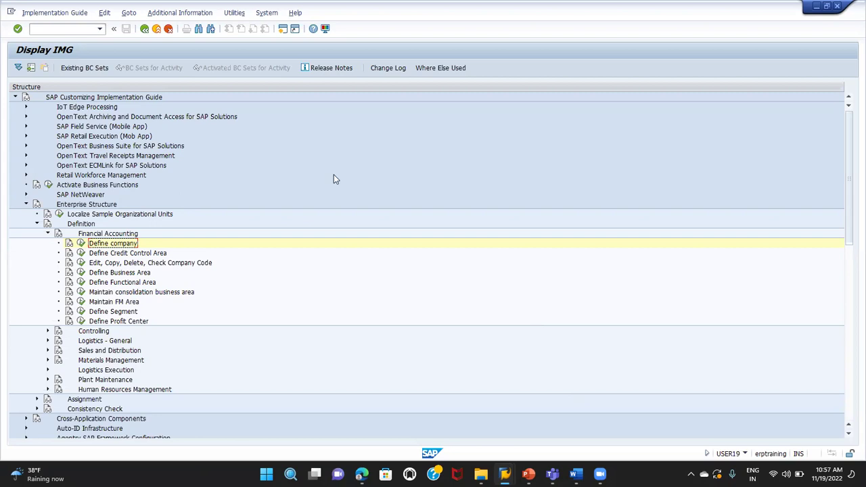
# Run /OSE10 and display the user's modifiable customizing requests, showing NSPK900002 with task NSPK900003.
pyautogui.click(58, 31)
pyautogui.write('/OSE10')
pyautogui.press('Return')
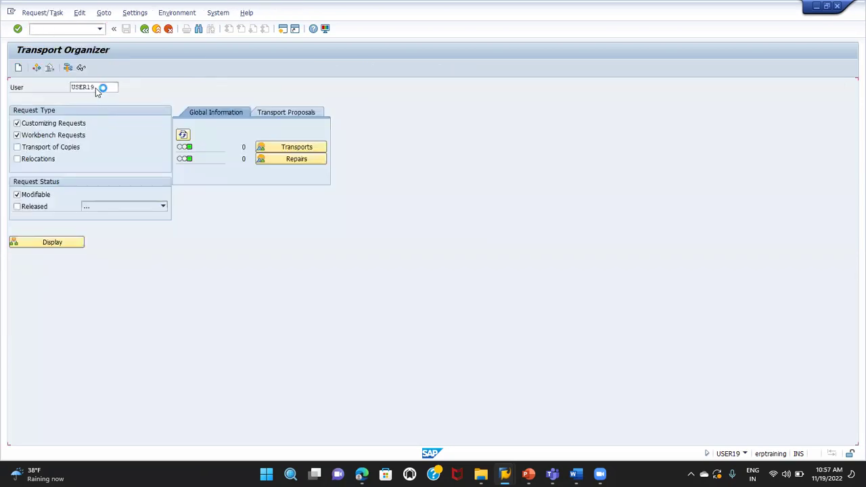
pyautogui.doubleClick(96, 88)
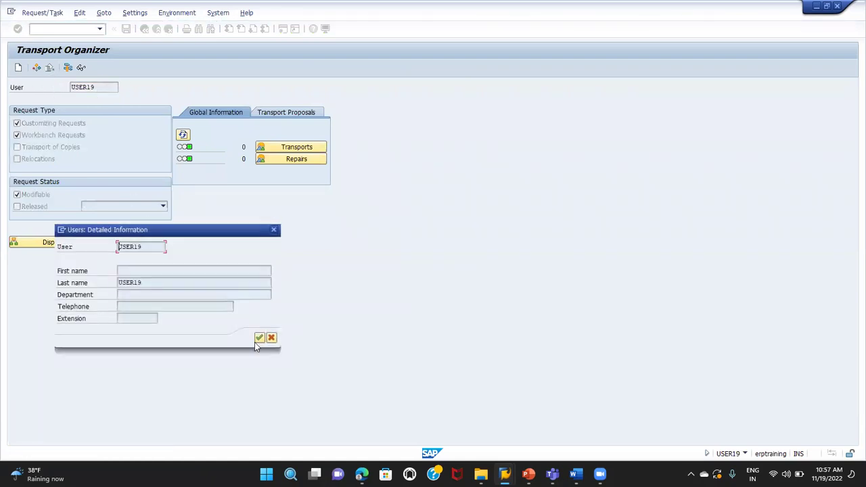
pyautogui.click(271, 338)
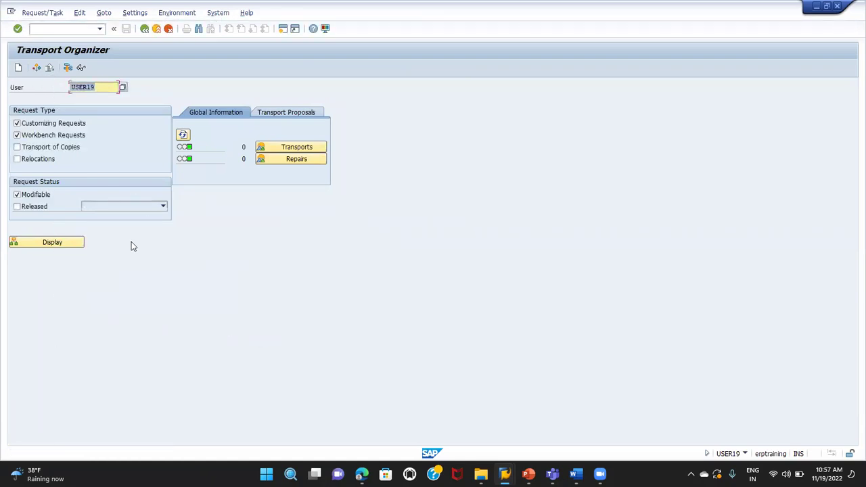
pyautogui.click(72, 242)
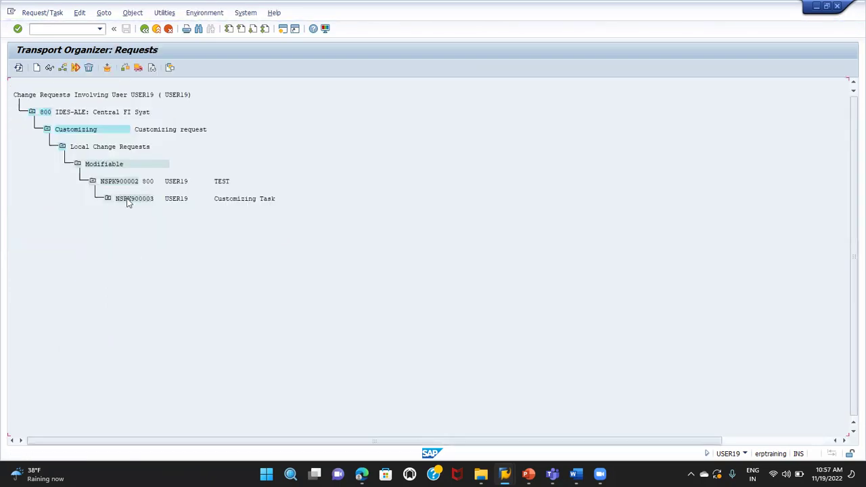
# Expand customizing task NSPK900003 down through the Define company activity, V_T880 and T880.
pyautogui.click(130, 198)
pyautogui.click(107, 199)
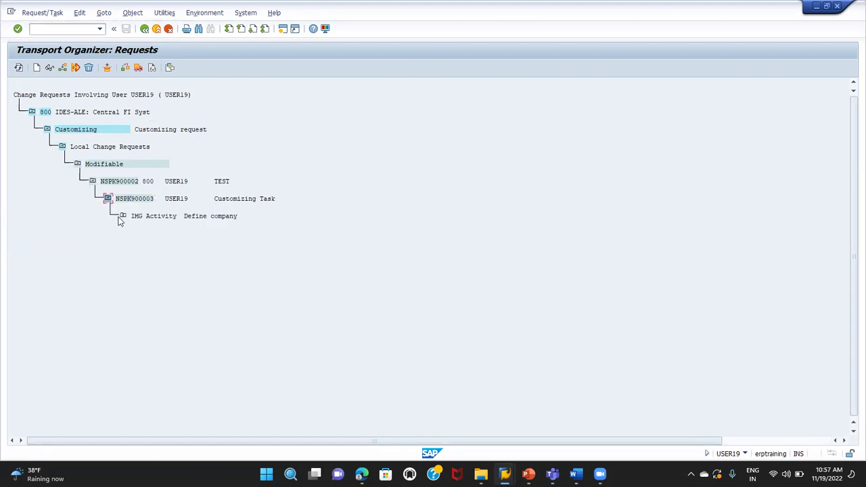
pyautogui.click(123, 217)
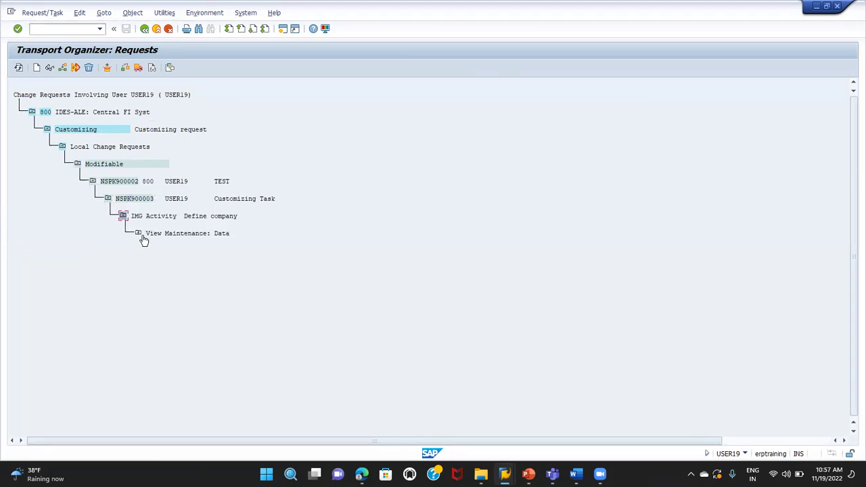
pyautogui.click(138, 234)
pyautogui.click(155, 252)
pyautogui.click(169, 269)
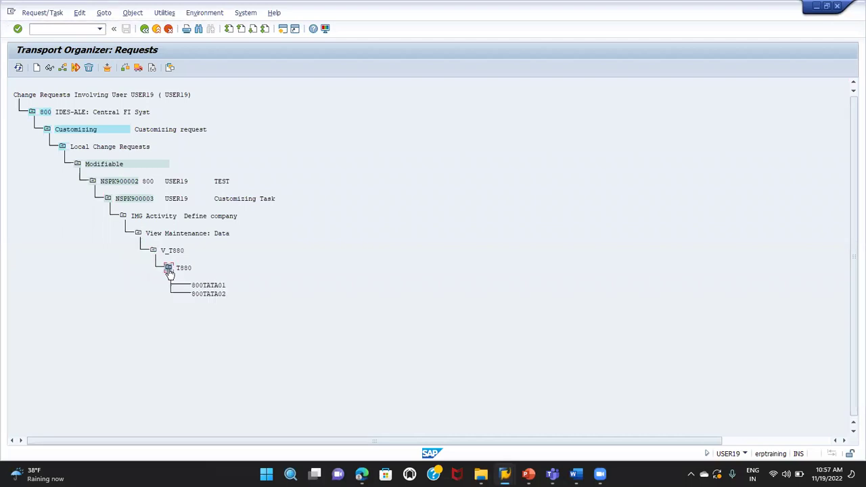
# Check the 800TATA01 and 800TATA02 entries, then return to the Transport Organizer start screen.
pyautogui.click(212, 287)
pyautogui.click(222, 296)
pyautogui.click(181, 269)
pyautogui.click(210, 287)
pyautogui.press('F3')
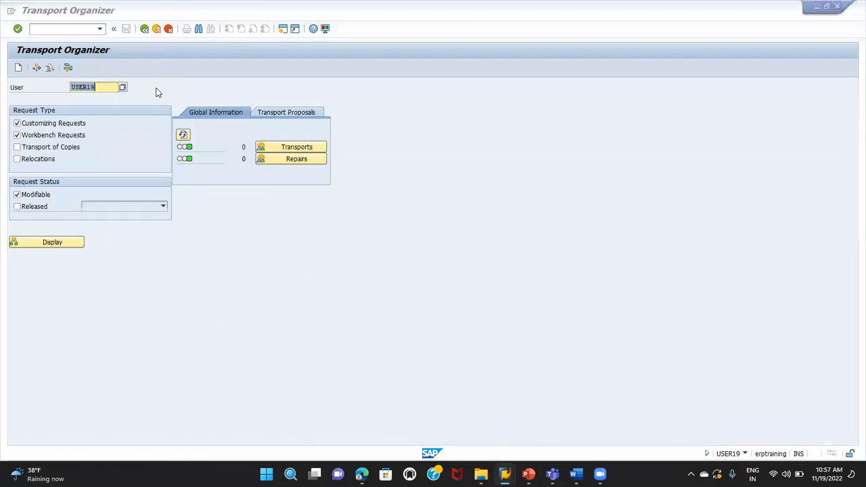
# Switch from the Transport Organizer back to the Display IMG window with Alt+Tab.
pyautogui.hotkey('alt', 'Tab')
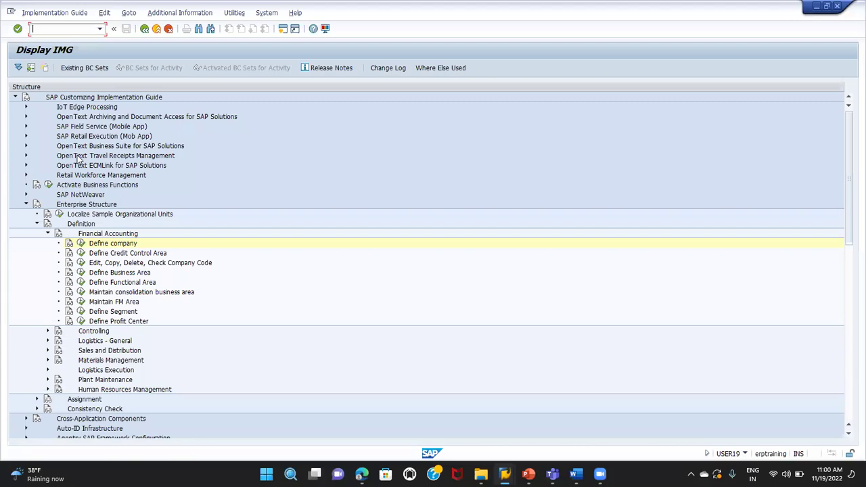
pyautogui.click(528, 474)
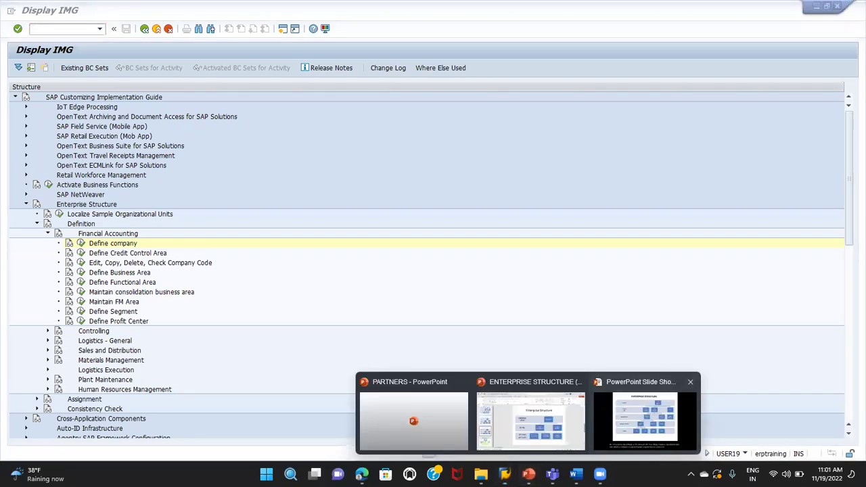
pyautogui.click(635, 424)
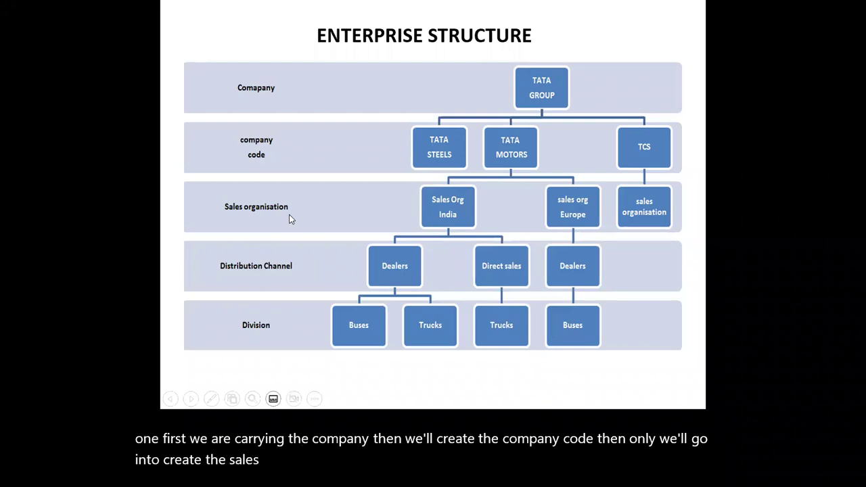
pyautogui.hotkey('alt', 'Tab')
pyautogui.hotkey('alt', 'Tab')
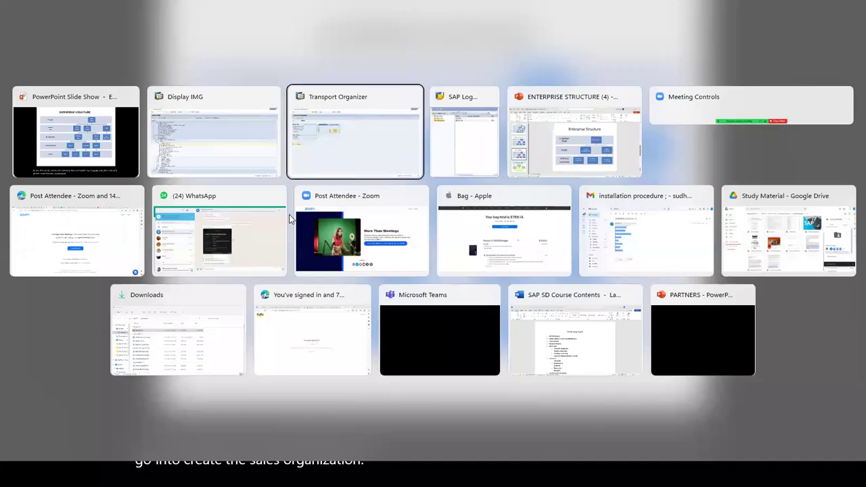
pyautogui.hotkey('alt', 'Tab')
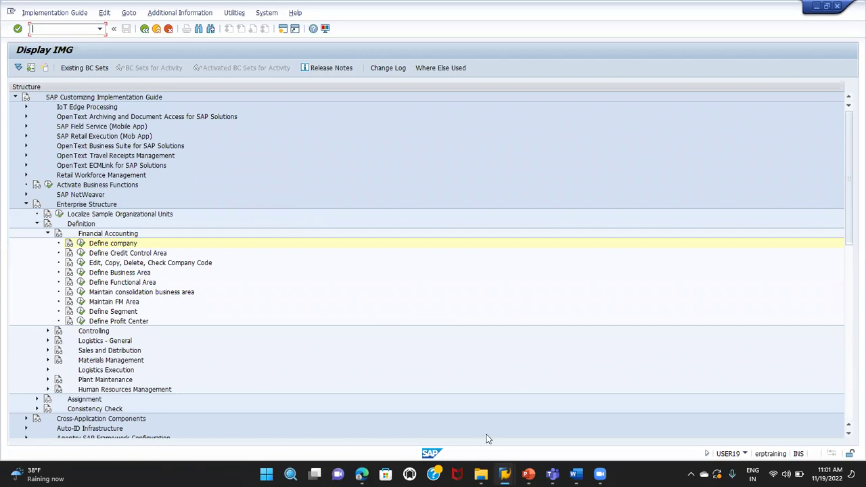
# Reopen the enterprise structure slideshow, then switch to the SAP Display IMG window.
pyautogui.click(529, 473)
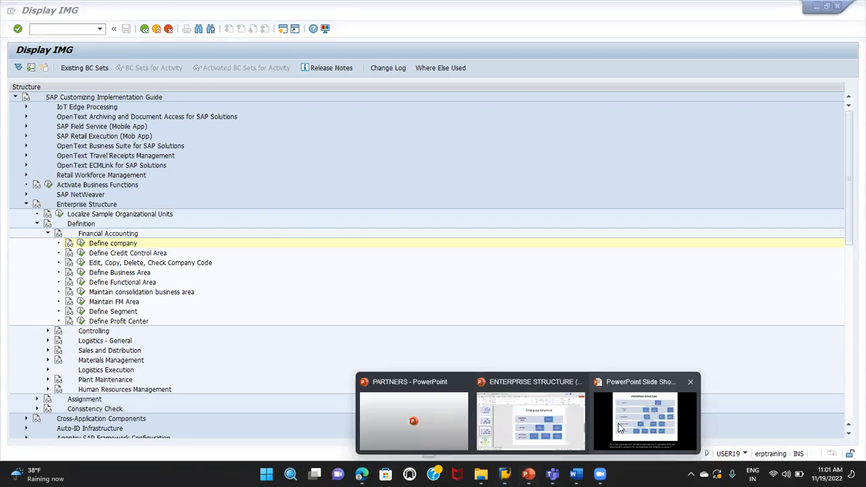
pyautogui.click(645, 420)
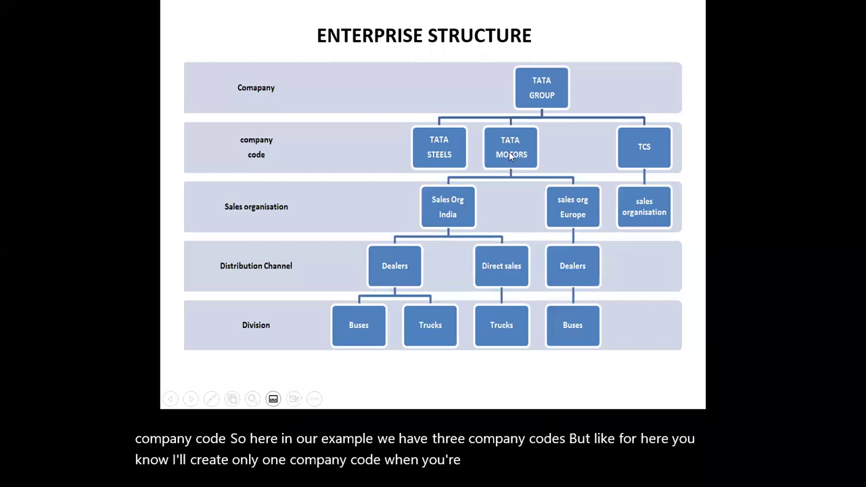
pyautogui.hotkey('alt', 'Tab')
pyautogui.hotkey('alt', 'Tab')
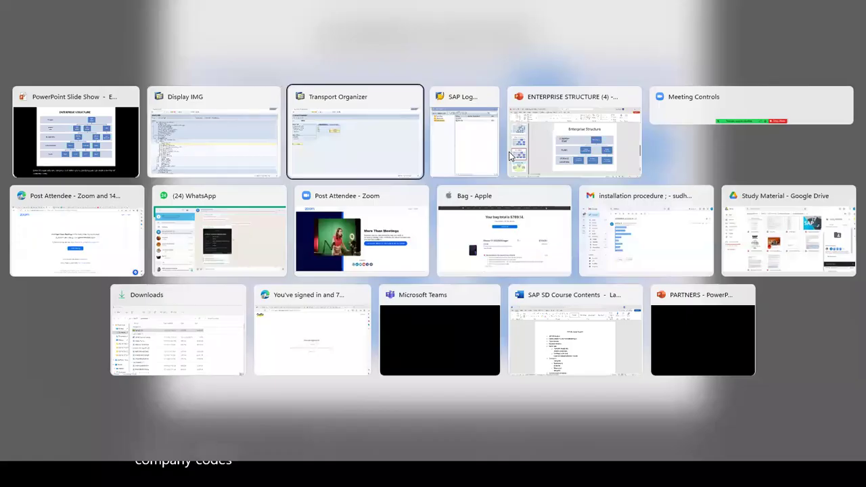
pyautogui.hotkey('alt', 'Tab')
pyautogui.hotkey('alt', 'Tab')
# Expand Enterprise Structure > Definition > Financial Accounting and execute Edit, Copy, Delete, Check Company Code.
pyautogui.click(361, 132)
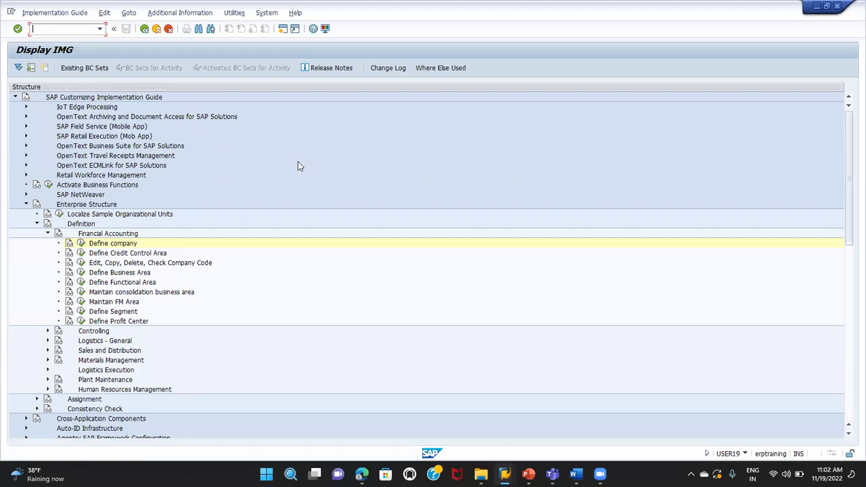
pyautogui.click(95, 206)
pyautogui.click(79, 225)
pyautogui.click(89, 235)
pyautogui.click(100, 265)
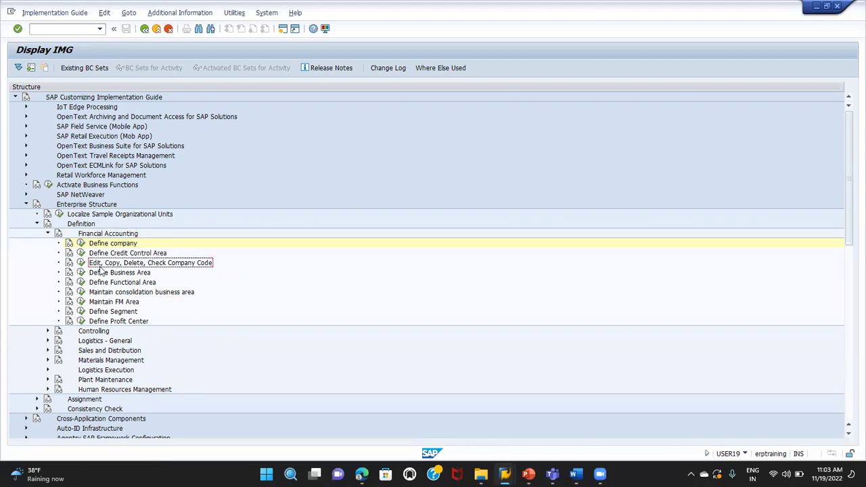
pyautogui.click(81, 263)
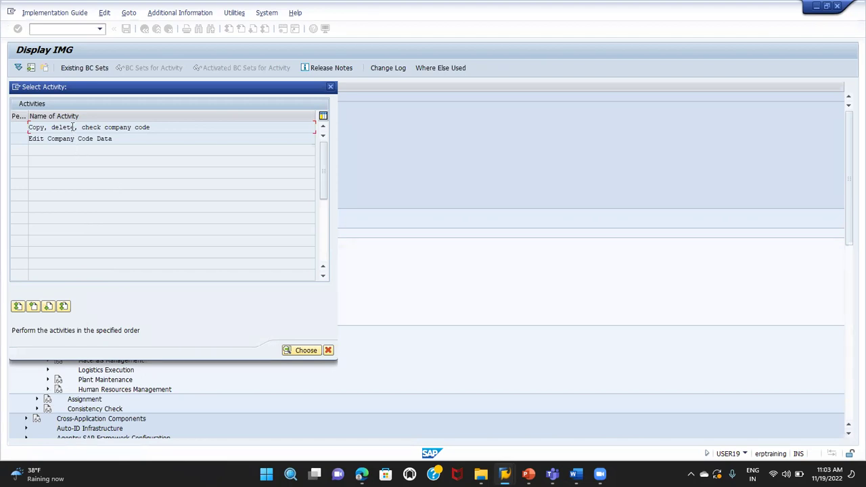
# Choose 'Copy, delete, check company code' in the Select Activity dialog.
pyautogui.doubleClick(73, 126)
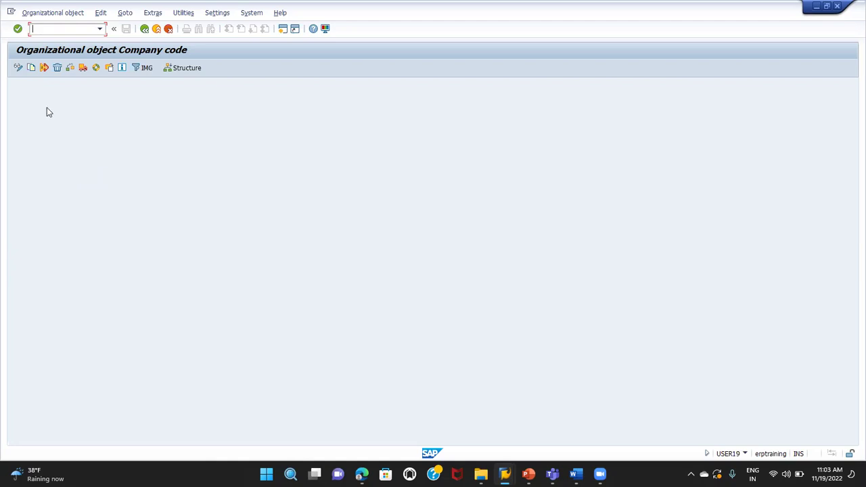
# Start a company code copy and pick 1000 as the From Company Code.
pyautogui.click(32, 68)
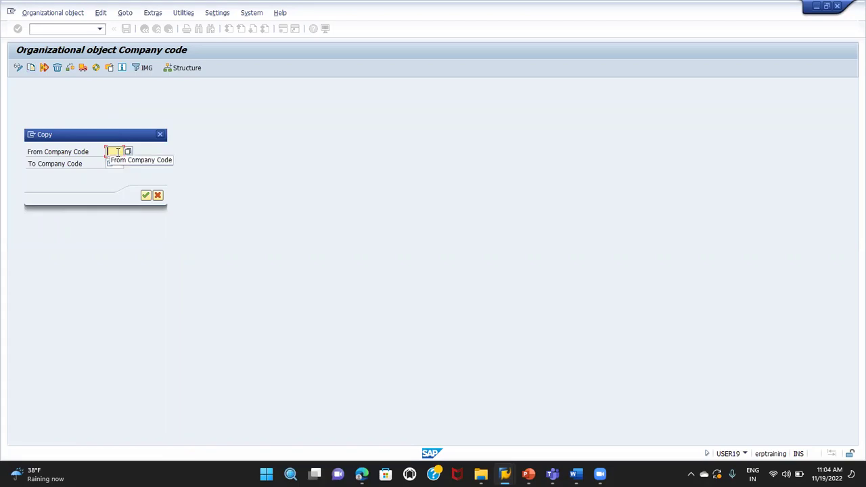
pyautogui.write('1000')
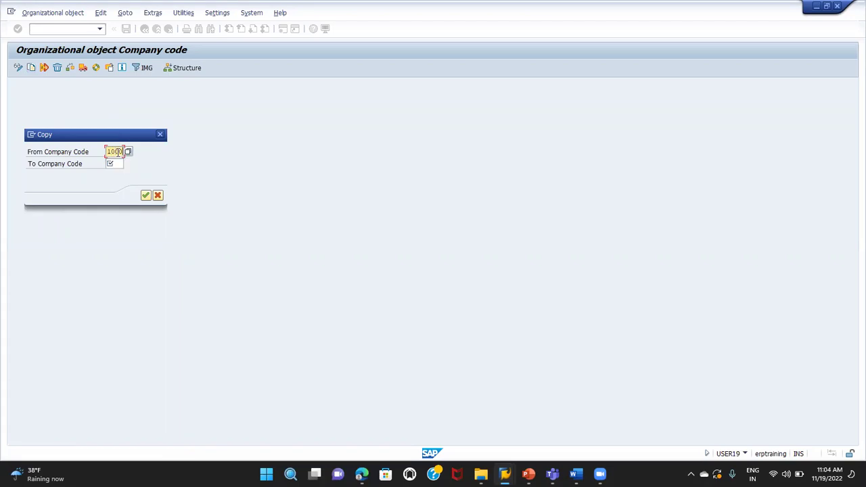
pyautogui.press('Return')
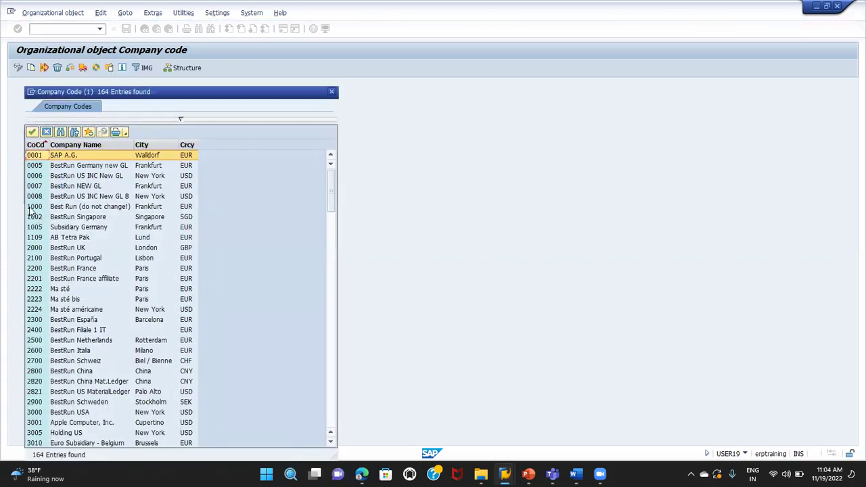
pyautogui.doubleClick(30, 209)
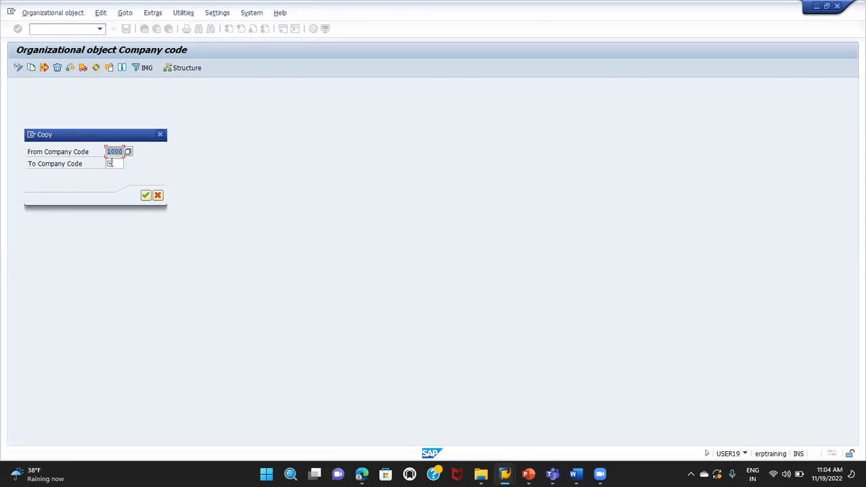
# Enter TG01 as the To Company Code, verify both codes, and submit the copy.
pyautogui.click(110, 163)
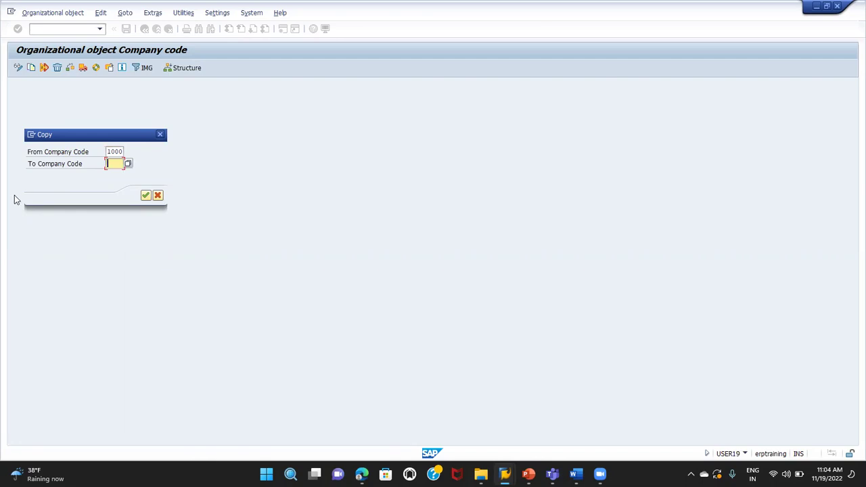
pyautogui.write('TGV')
pyautogui.press('BackSpace')
pyautogui.write('01')
pyautogui.click(114, 152)
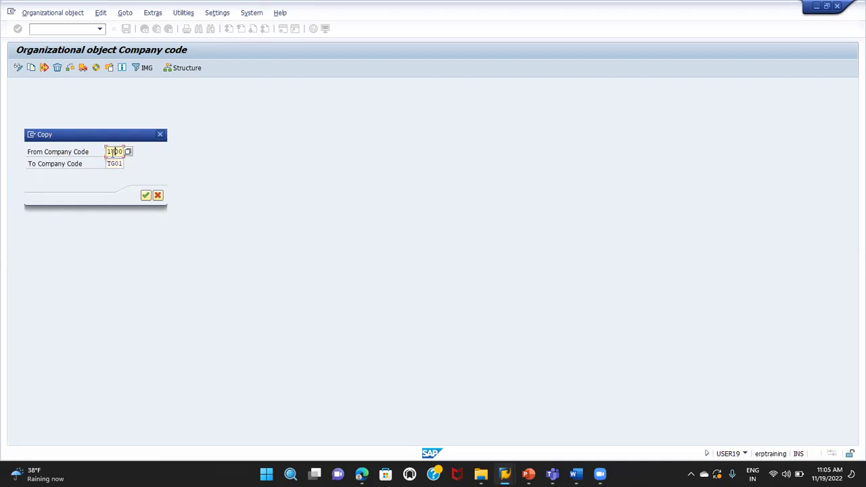
pyautogui.click(112, 165)
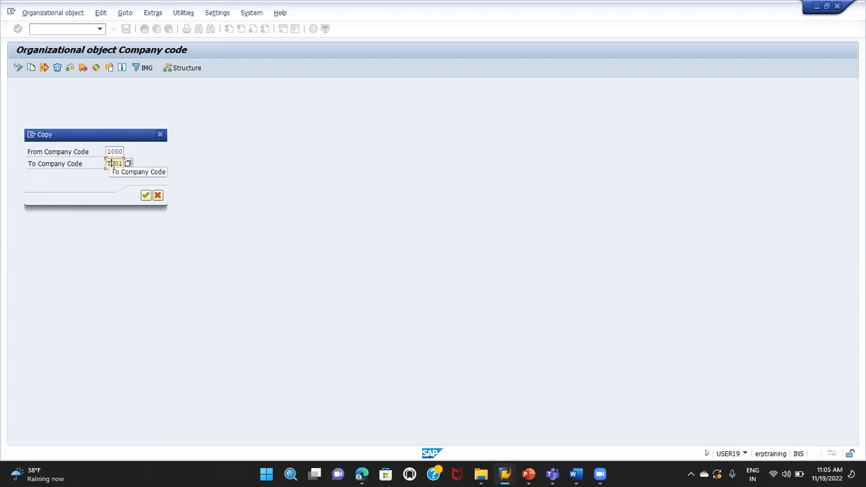
pyautogui.click(111, 152)
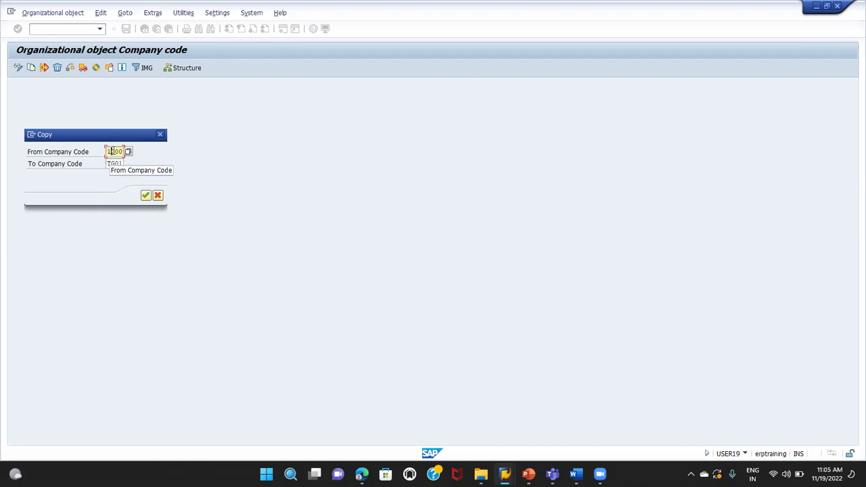
pyautogui.click(112, 163)
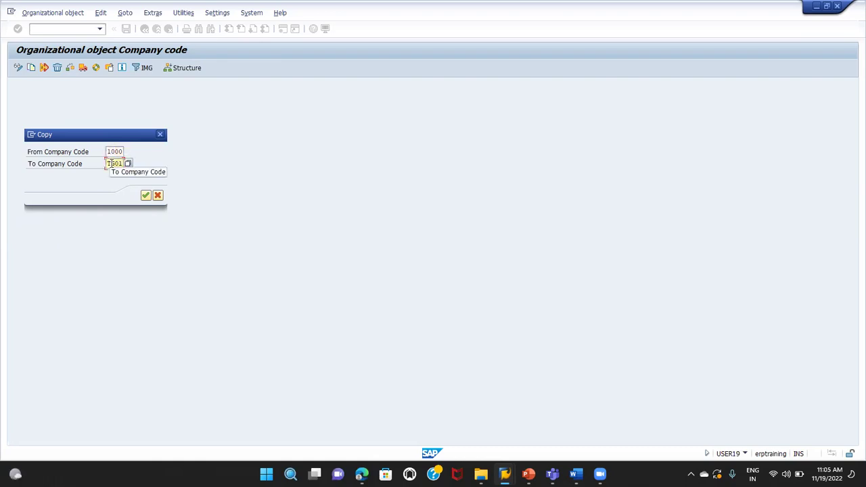
pyautogui.click(146, 195)
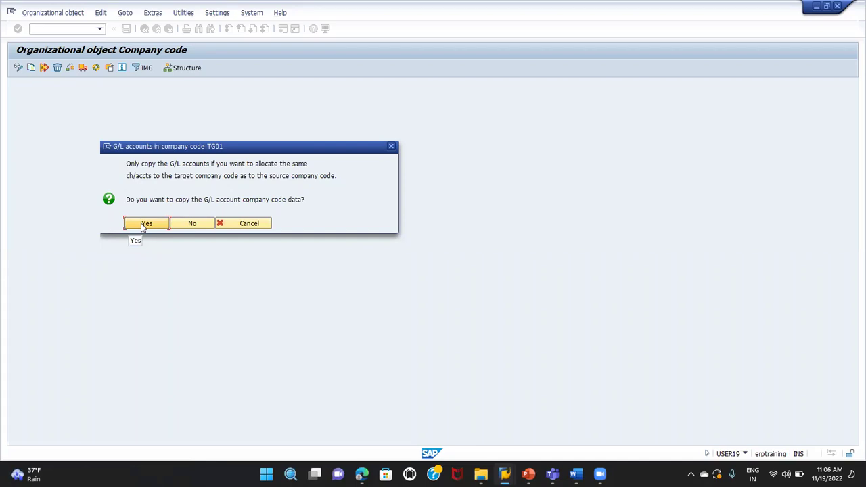
# Confirm copying the G/L account data and change TG01's local currency from EUR to INR.
pyautogui.click(142, 227)
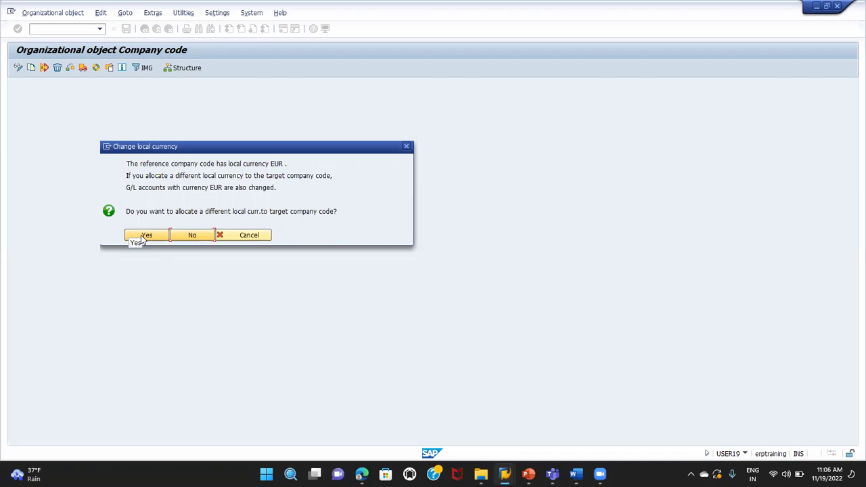
pyautogui.click(141, 235)
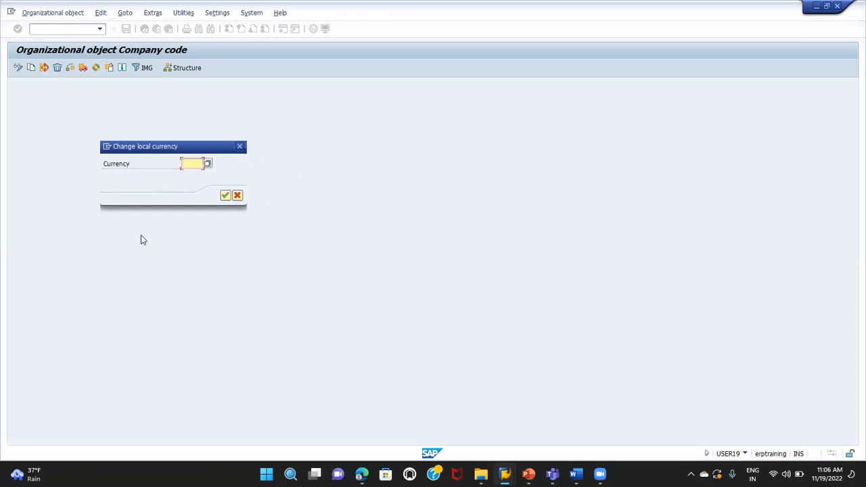
pyautogui.write('INR')
pyautogui.click(226, 197)
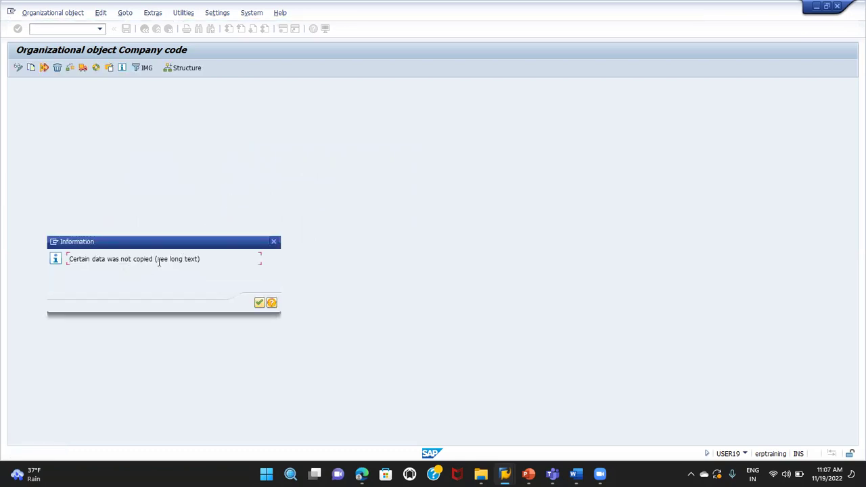
# Acknowledge the 'Certain data was not copied' and ledger 8A inconsistency messages.
pyautogui.click(258, 303)
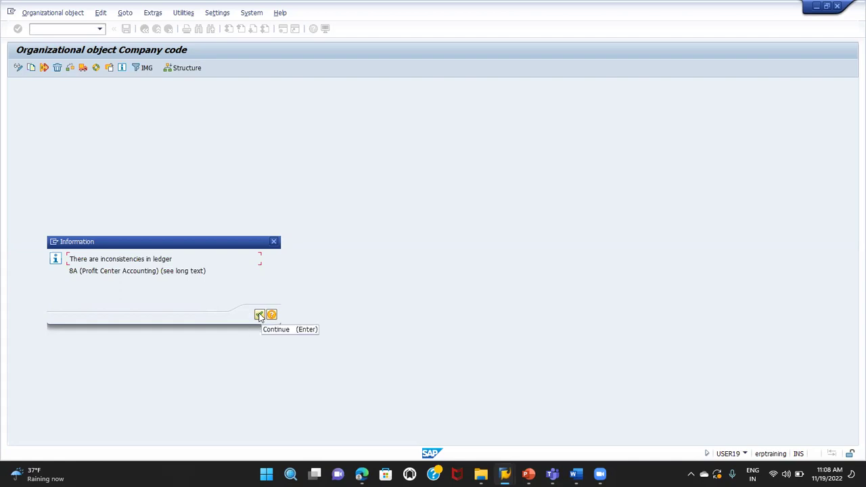
pyautogui.click(259, 316)
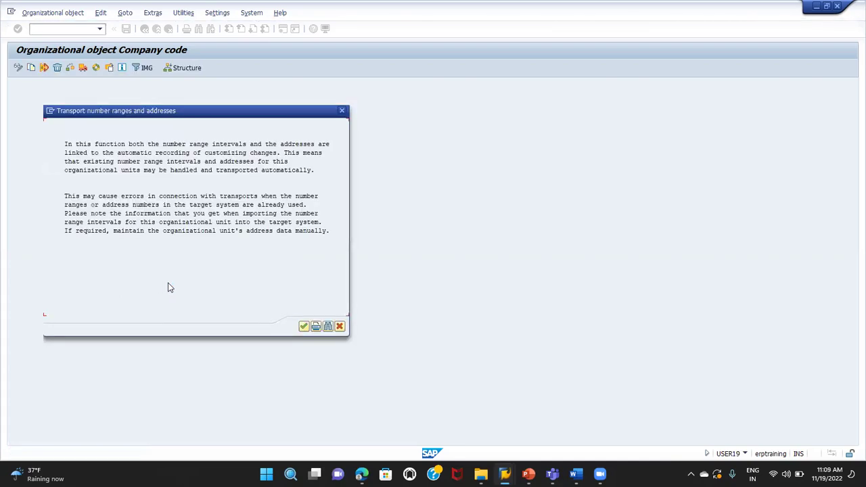
# Continue past the number-range and address notice and confirm transporting number ranges.
pyautogui.click(304, 327)
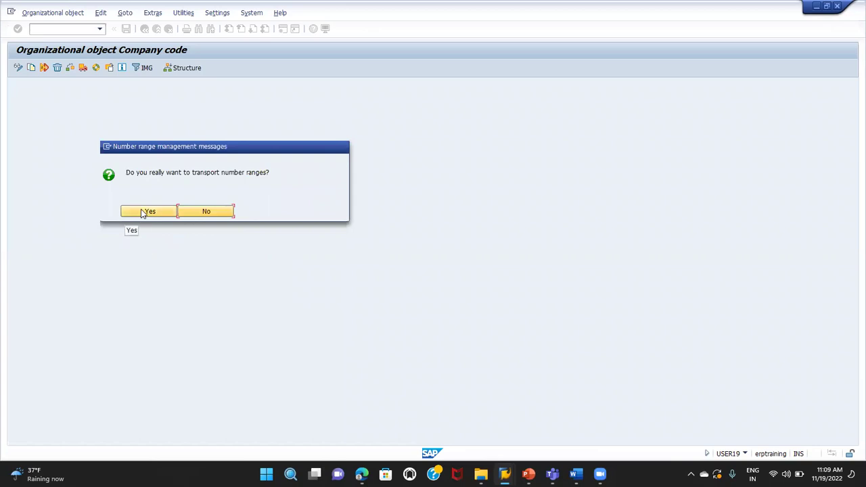
pyautogui.click(144, 212)
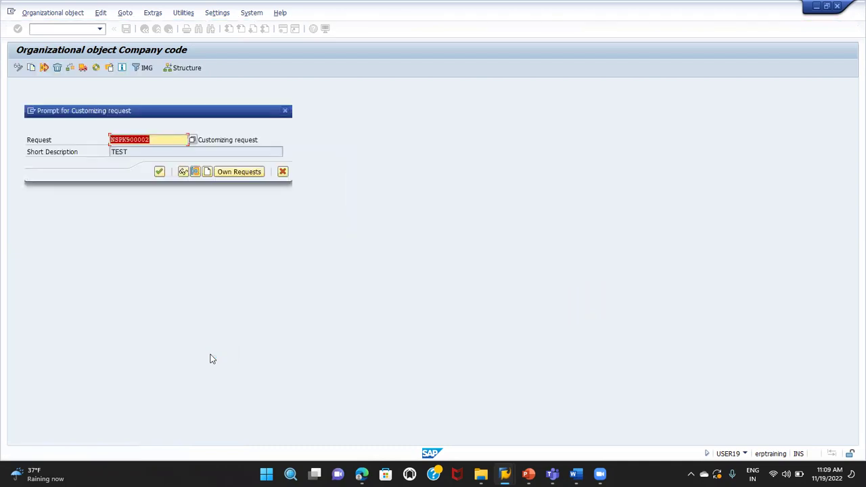
# Repeatedly confirm the customizing request and agree to transport intervals, acknowledging the number-range transport caution.
pyautogui.click(159, 173)
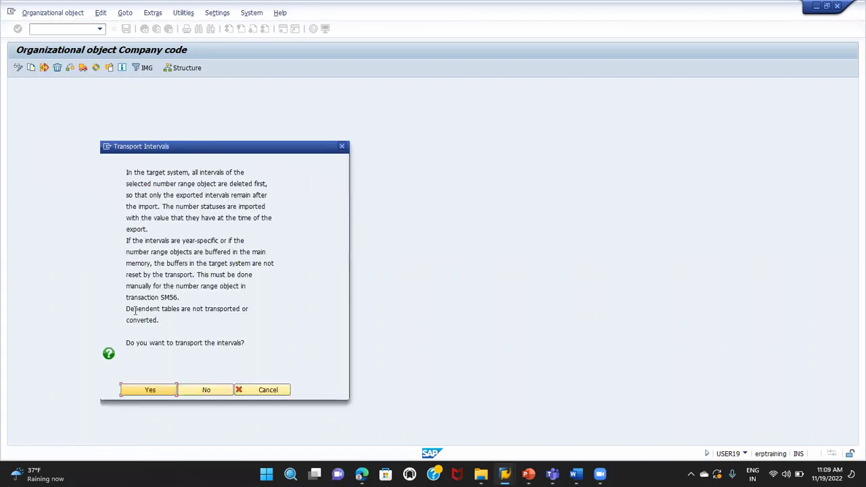
pyautogui.click(150, 391)
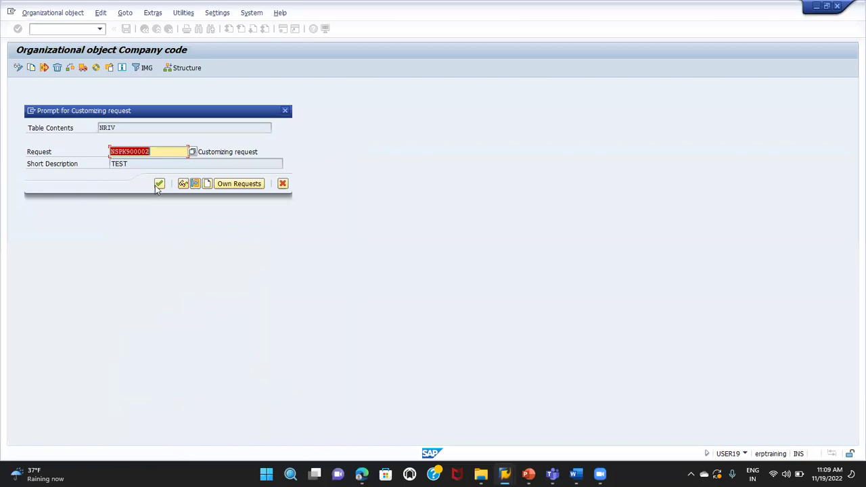
pyautogui.click(159, 184)
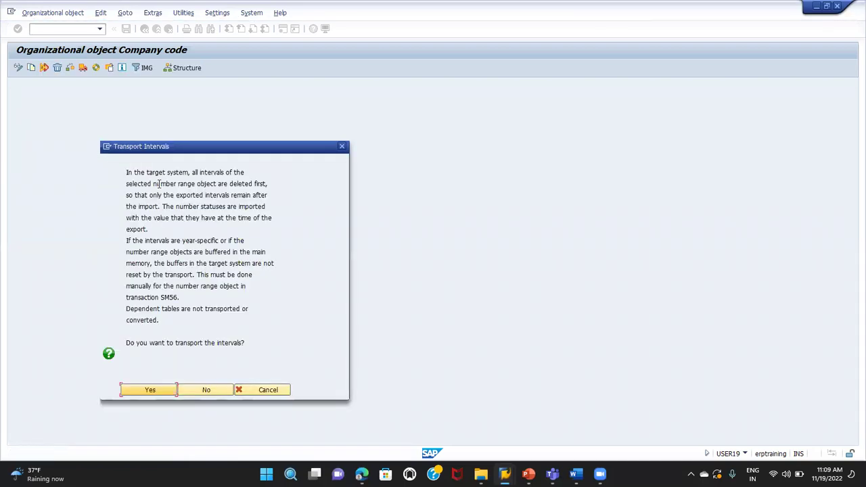
pyautogui.click(149, 395)
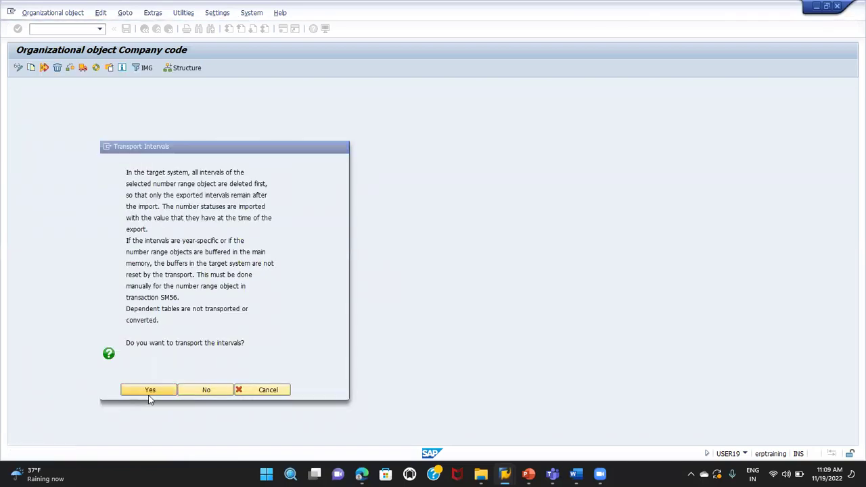
pyautogui.press('Return')
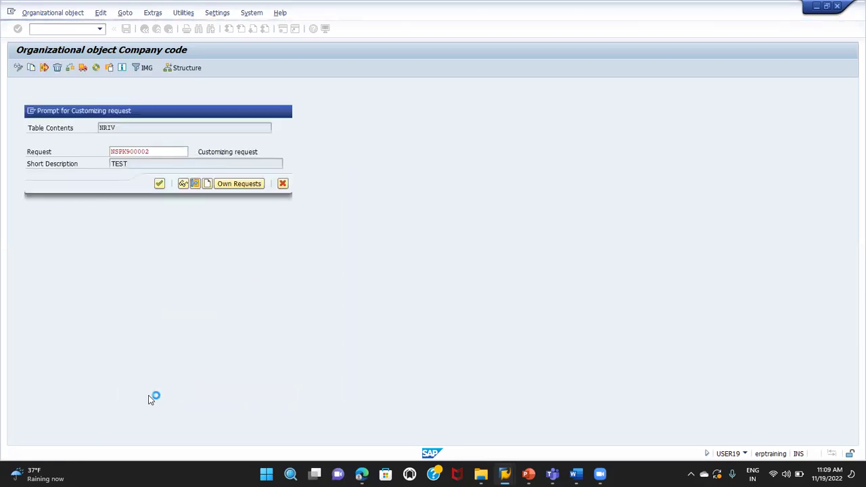
pyautogui.click(149, 395)
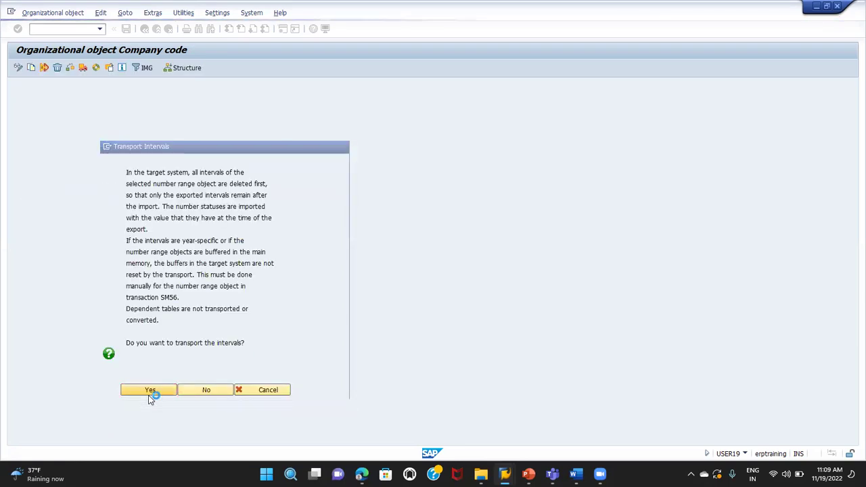
pyautogui.press('Return')
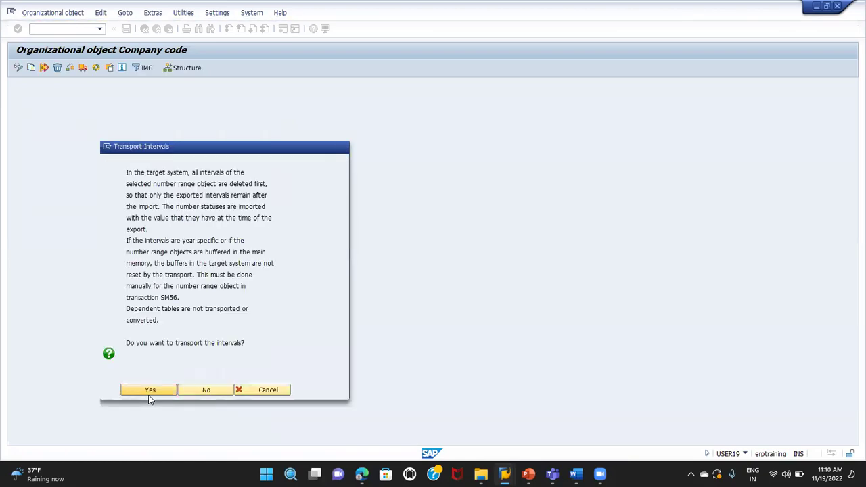
pyautogui.click(148, 395)
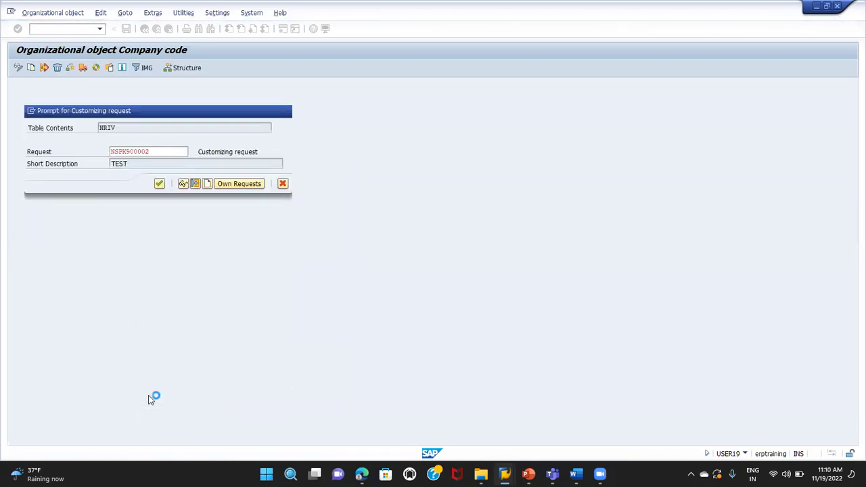
pyautogui.press('Return')
pyautogui.click(150, 398)
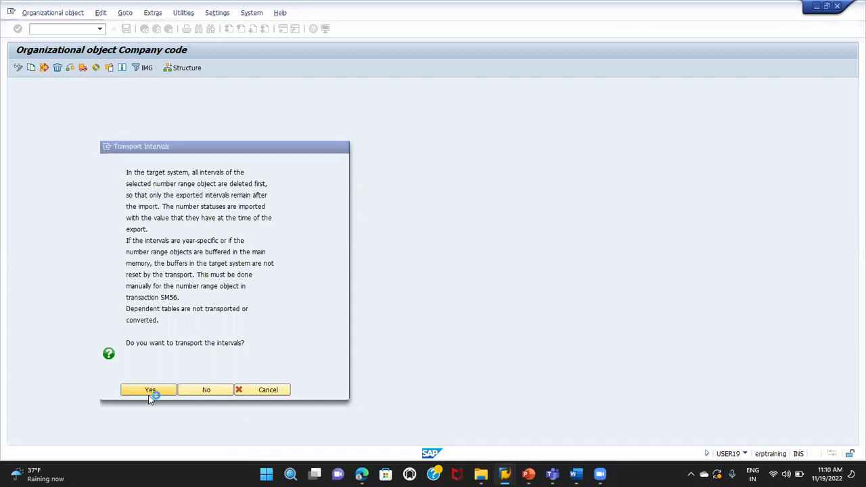
pyautogui.press('Return')
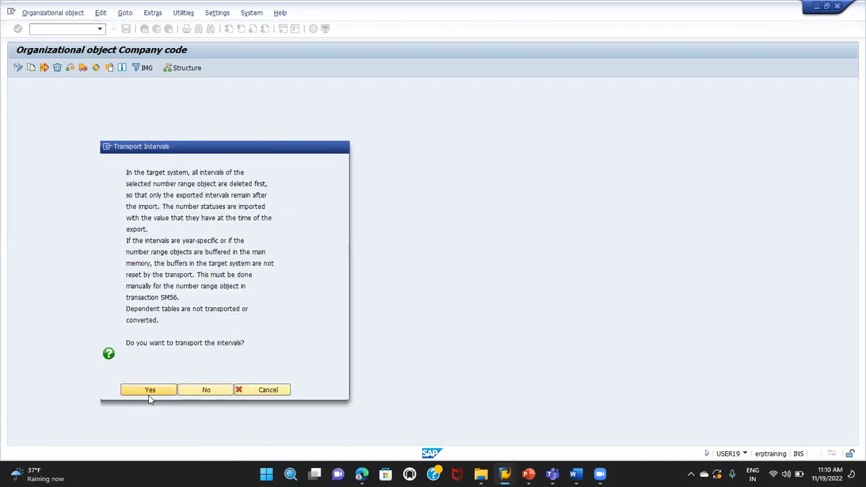
pyautogui.click(150, 398)
pyautogui.press('Return')
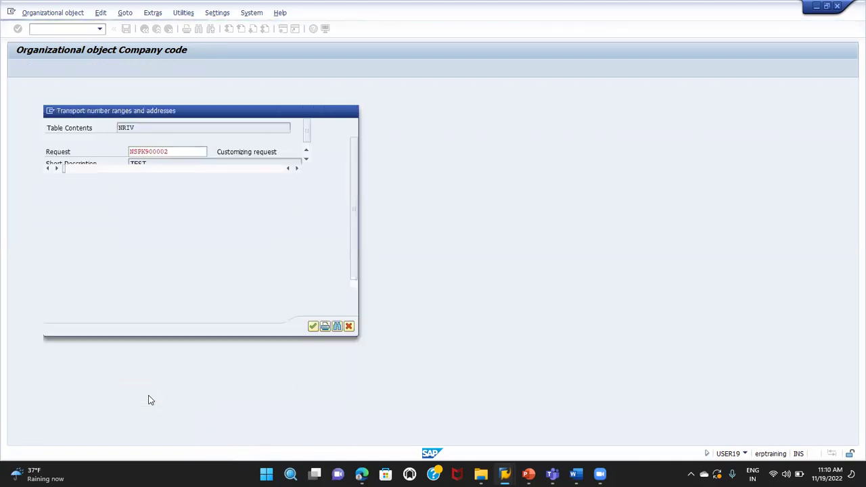
pyautogui.press('Return')
pyautogui.click(151, 398)
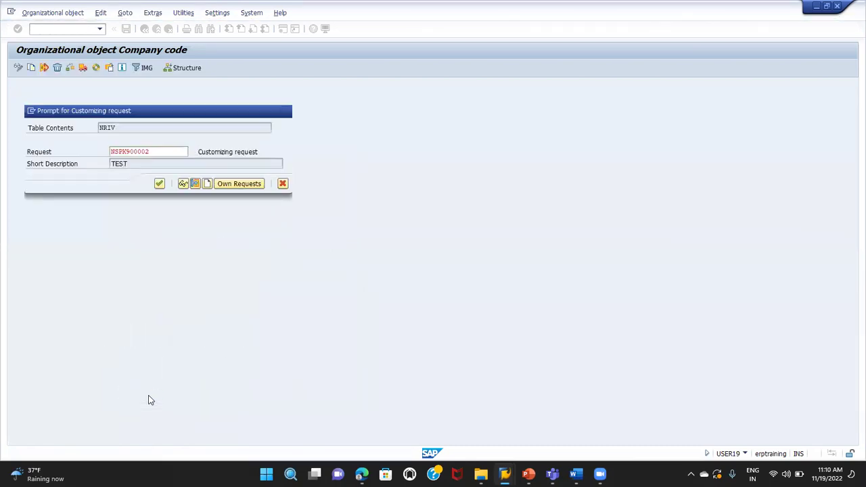
pyautogui.press('Return')
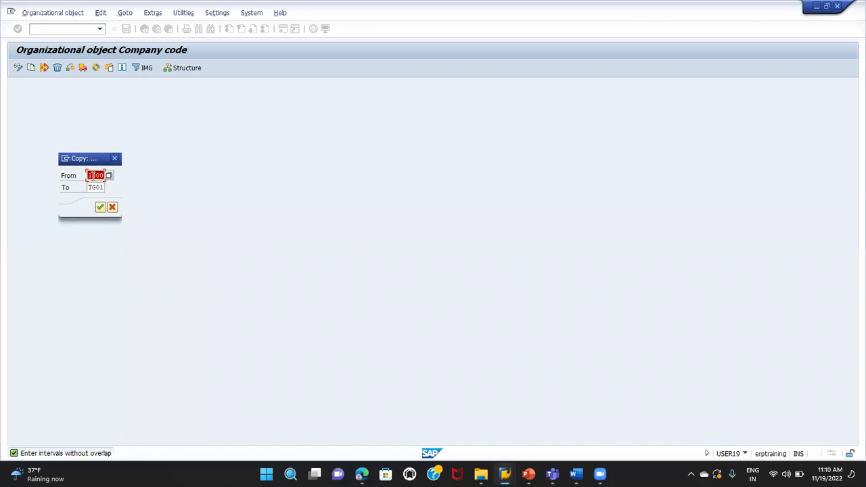
# Launch the 1000-to-TG01 company code copy and continue copying intervals after the FIAA-BELNR error.
pyautogui.click(112, 208)
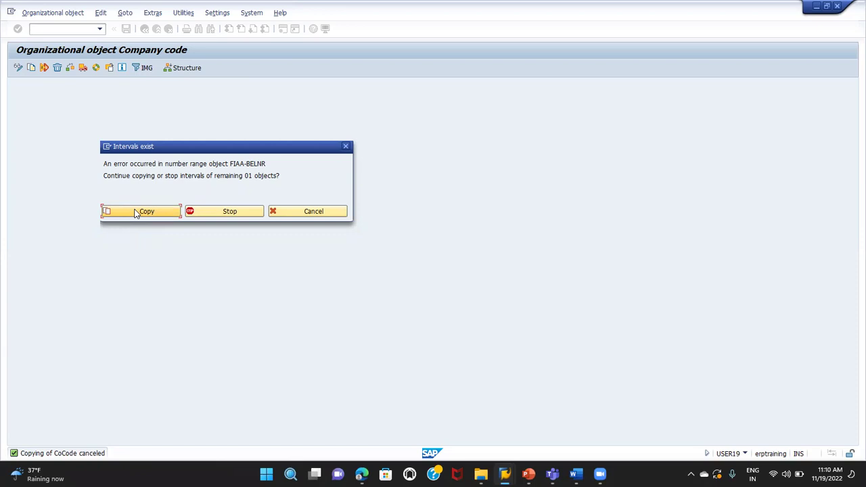
pyautogui.click(135, 213)
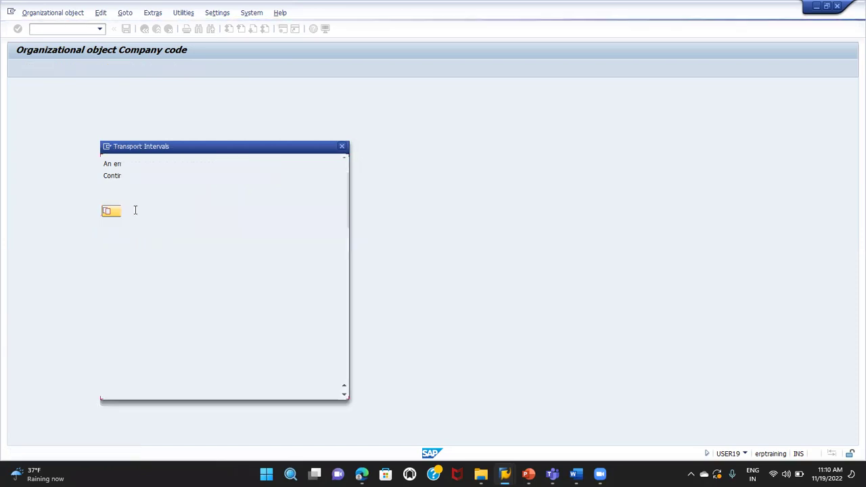
# Approve the next number-range interval transports, assigning each to request NSPK900002.
pyautogui.press('Return')
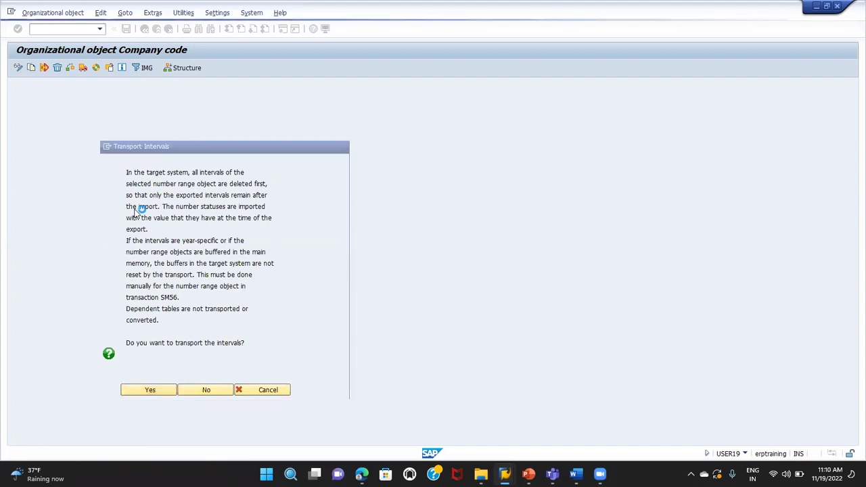
pyautogui.press('Return')
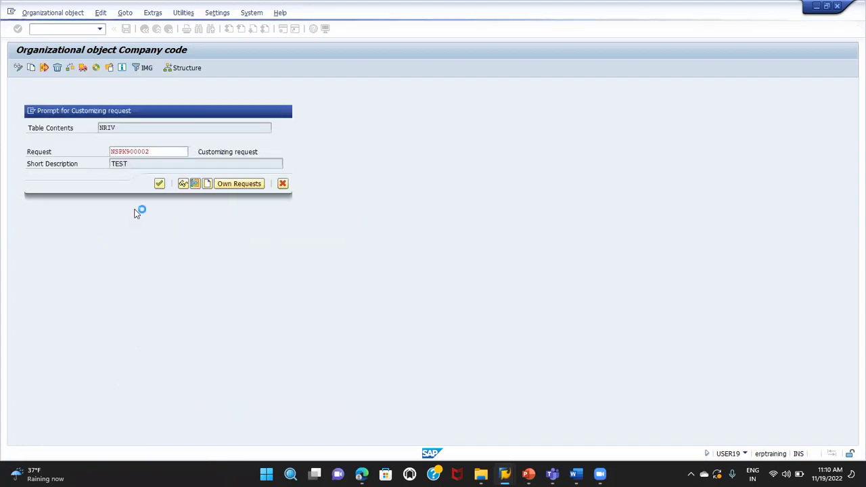
pyautogui.press('Return')
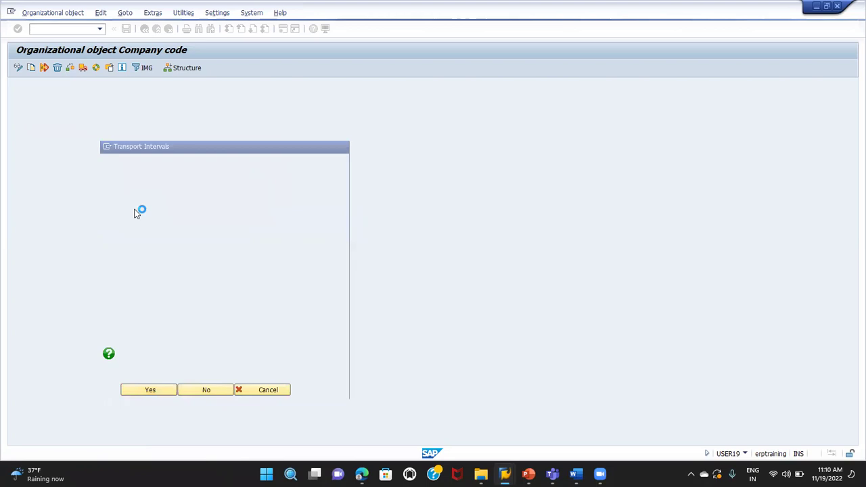
pyautogui.press('Return')
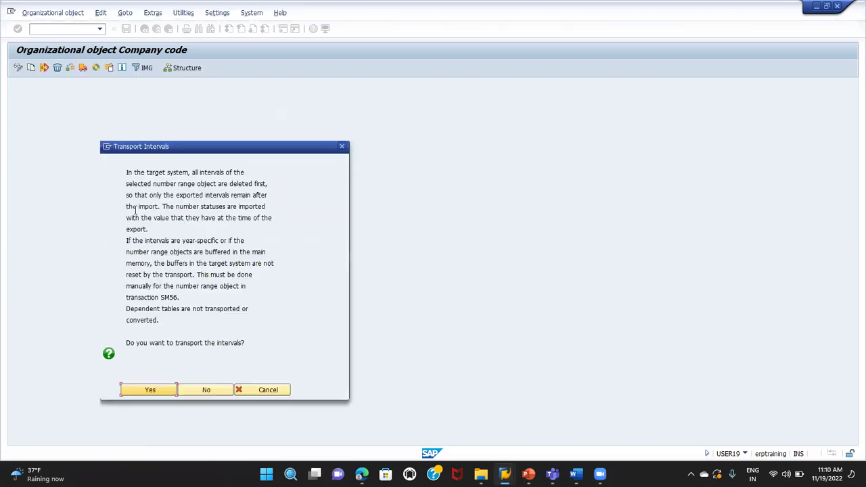
pyautogui.press('Return')
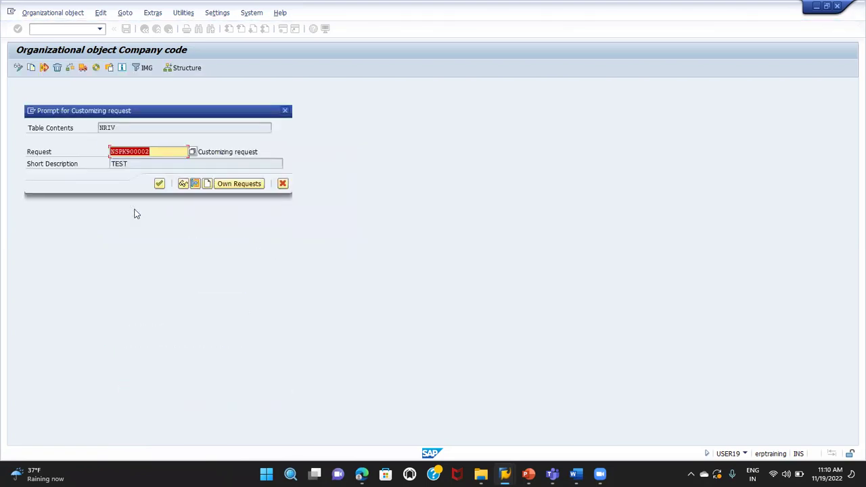
pyautogui.press('Return')
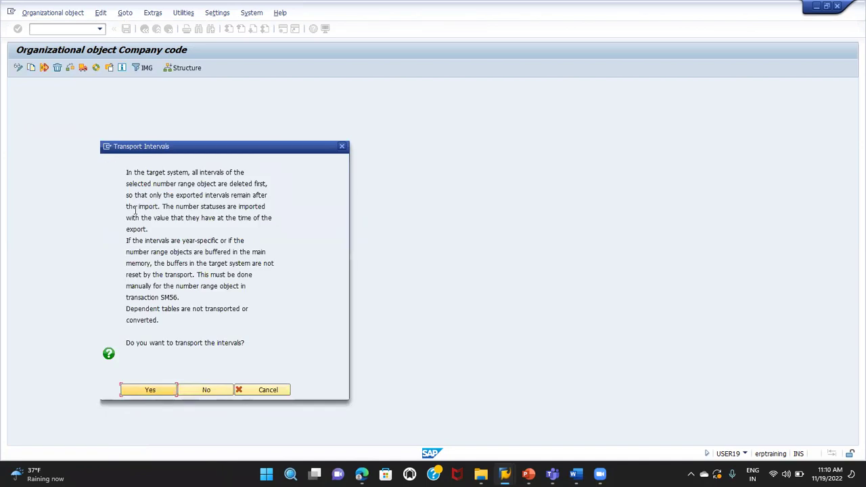
pyautogui.press('Return')
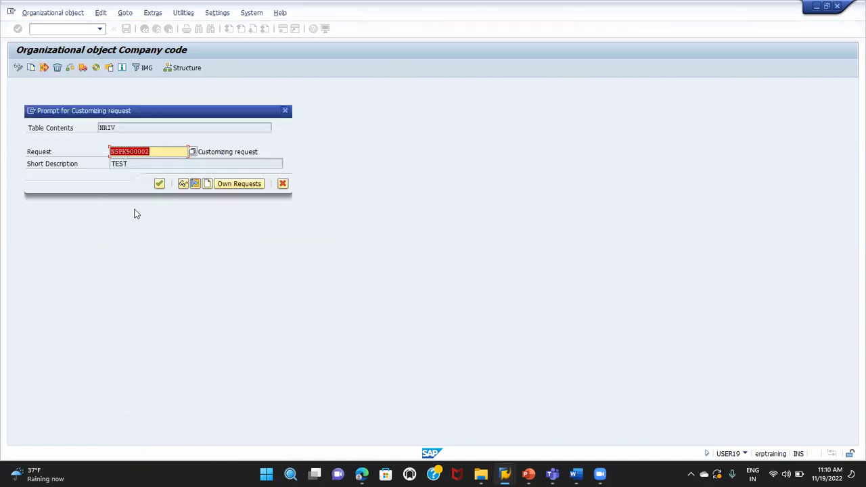
pyautogui.press('Return')
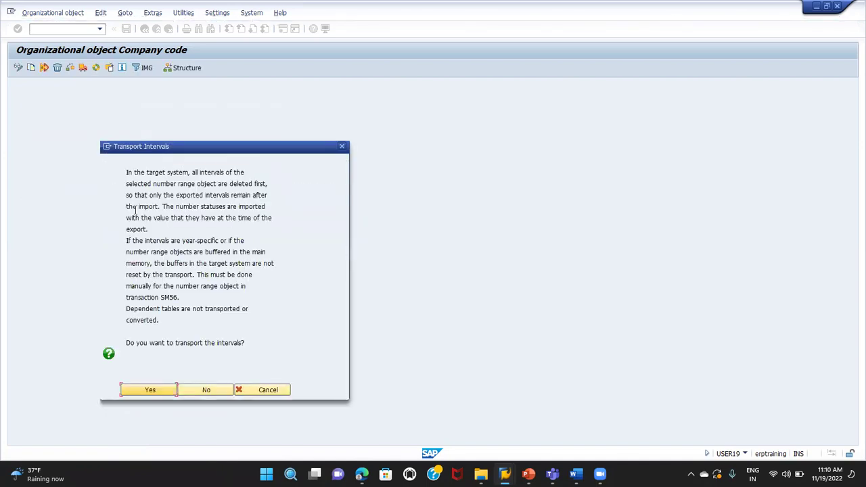
pyautogui.press('Return')
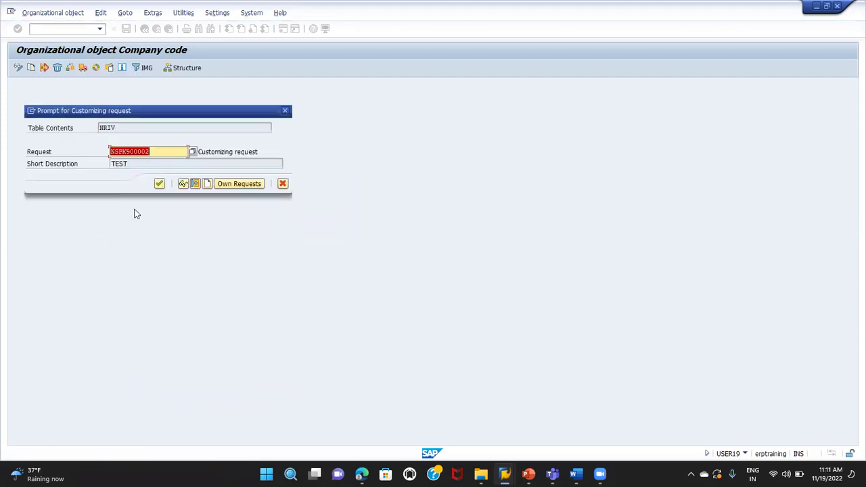
pyautogui.press('Return')
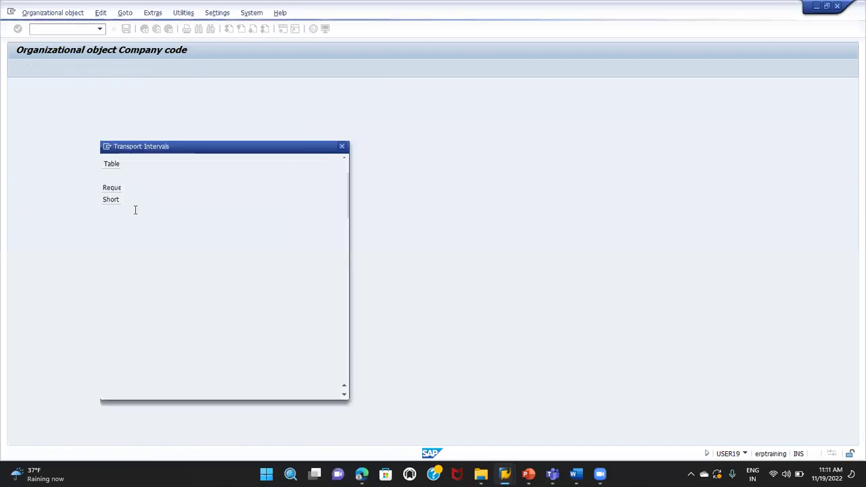
pyautogui.press('Return')
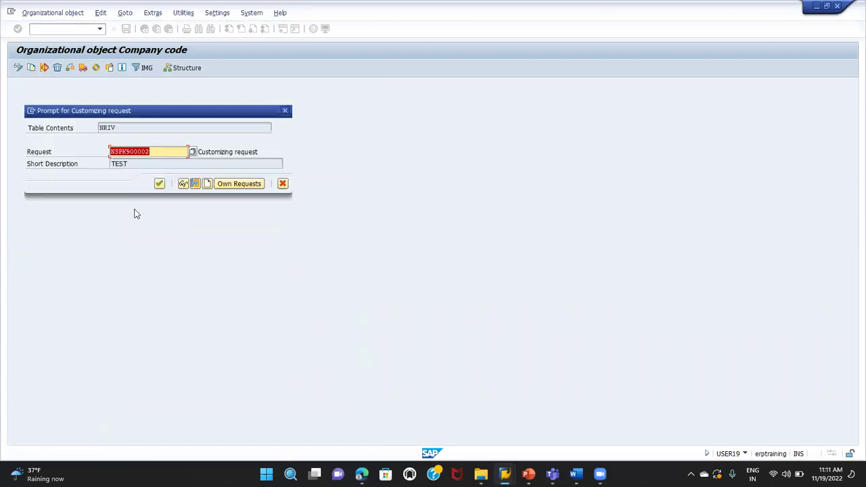
pyautogui.press('Return')
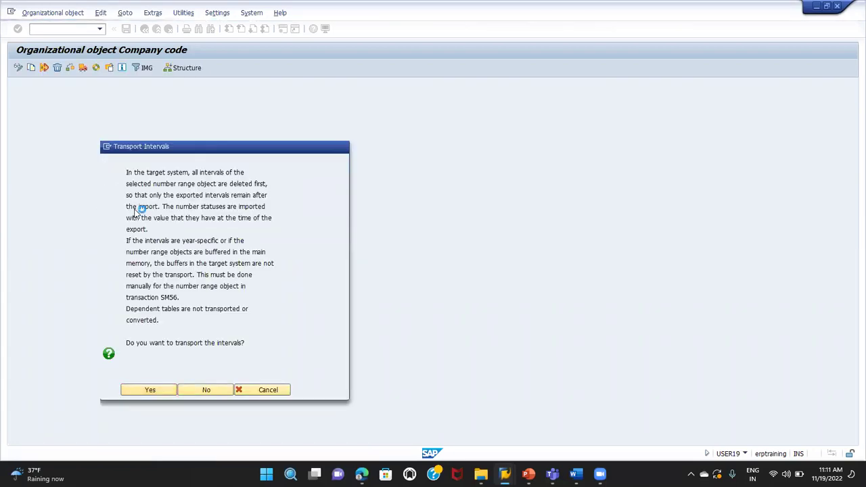
pyautogui.press('Return')
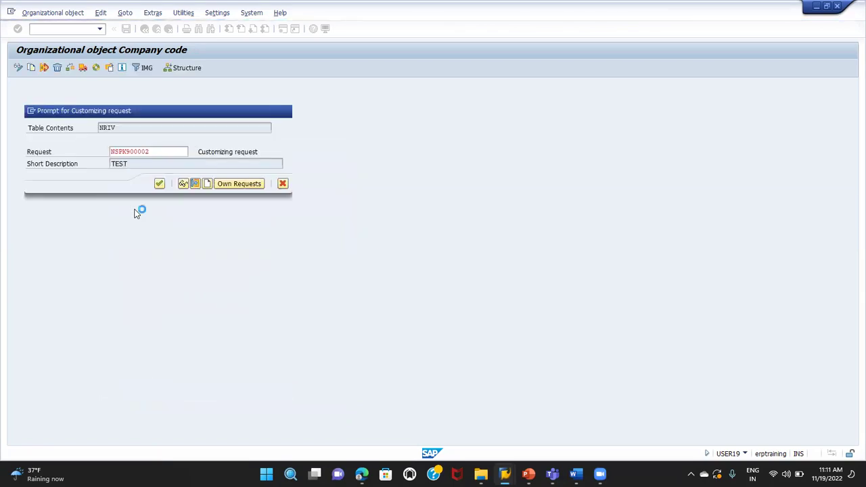
pyautogui.press('Return')
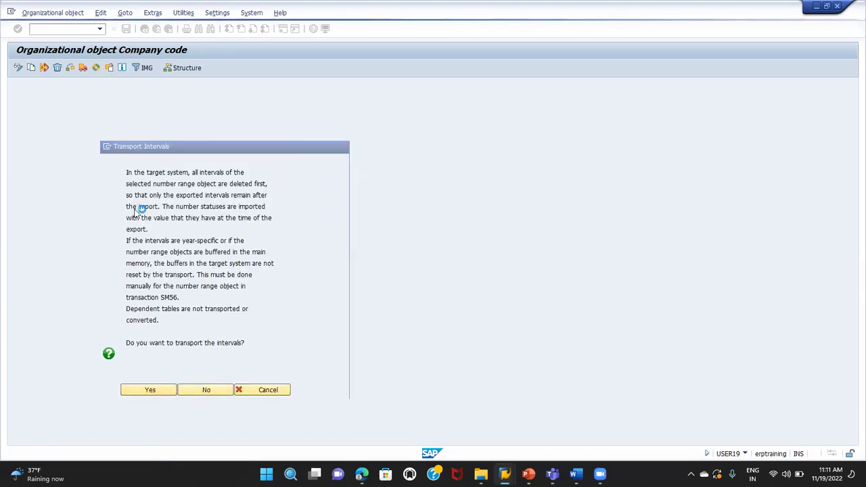
pyautogui.press('Return')
pyautogui.press('Return')
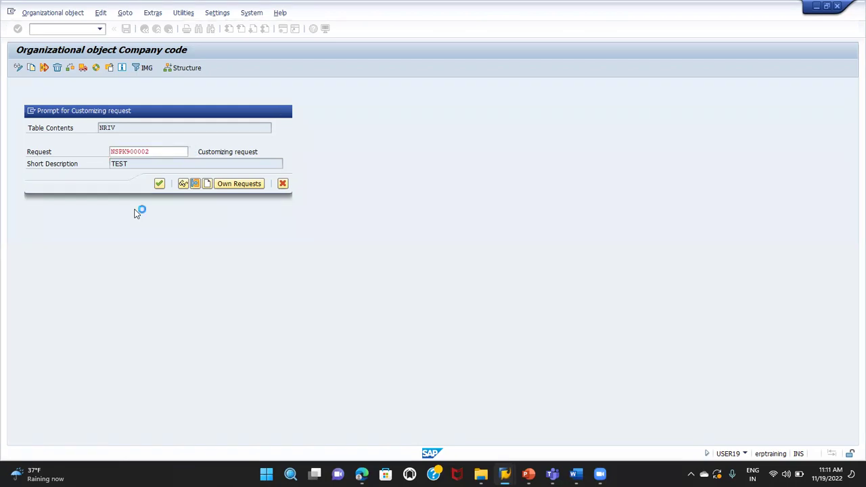
pyautogui.press('Return')
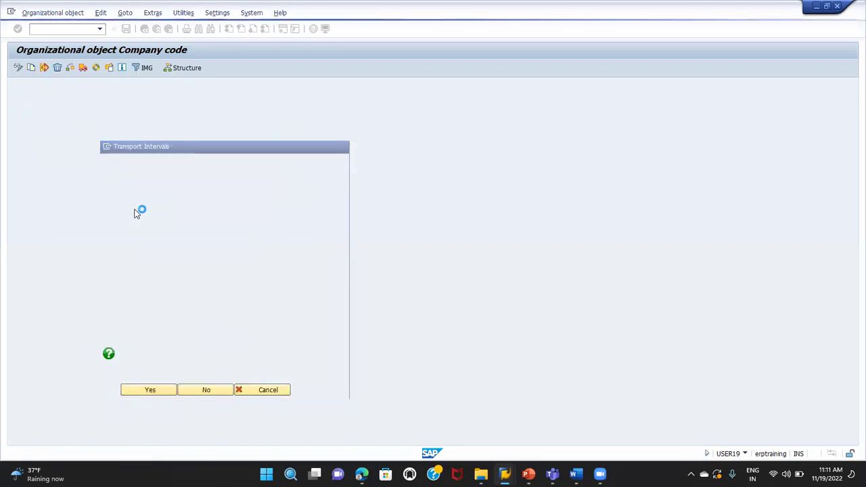
pyautogui.press('Return')
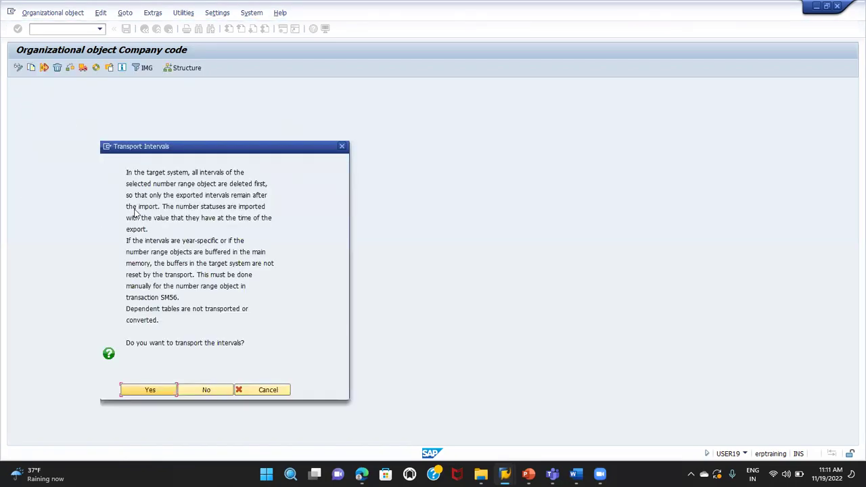
# Keep approving interval transports into NSPK900002 until the GL_ROL_LOC caution appears.
pyautogui.press('Return')
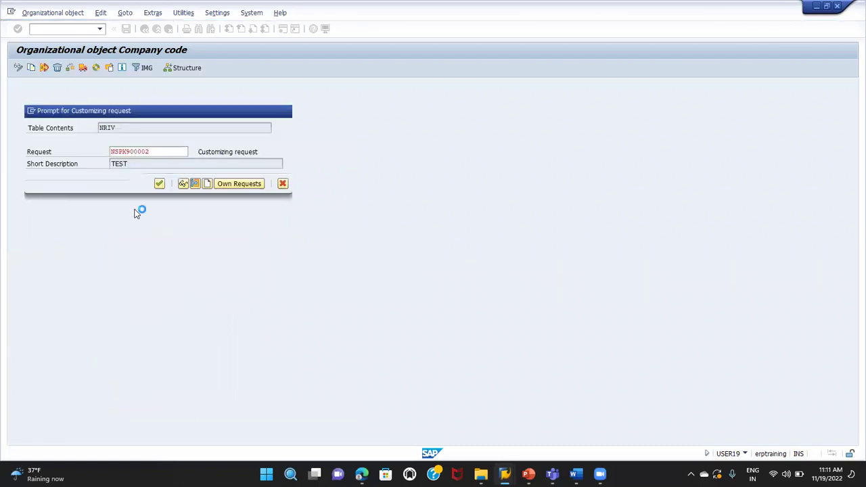
pyautogui.press('Return')
pyautogui.press('Return')
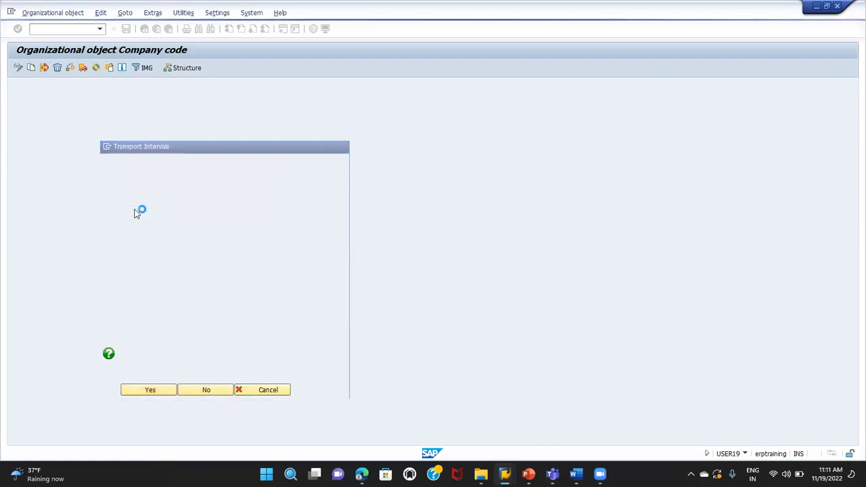
pyautogui.press('Return')
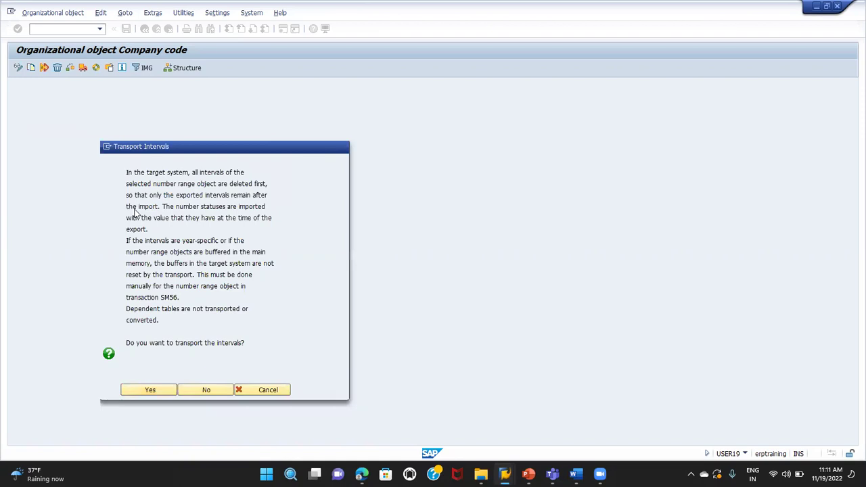
pyautogui.press('Return')
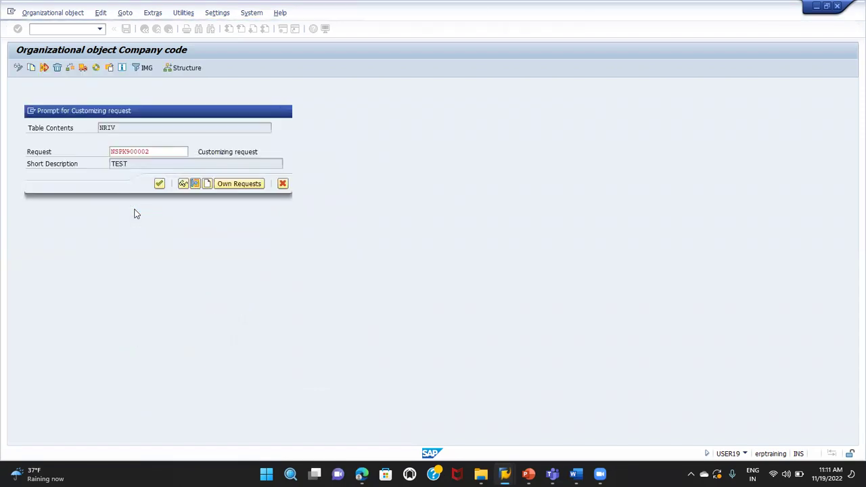
pyautogui.press('Return')
pyautogui.press('Return')
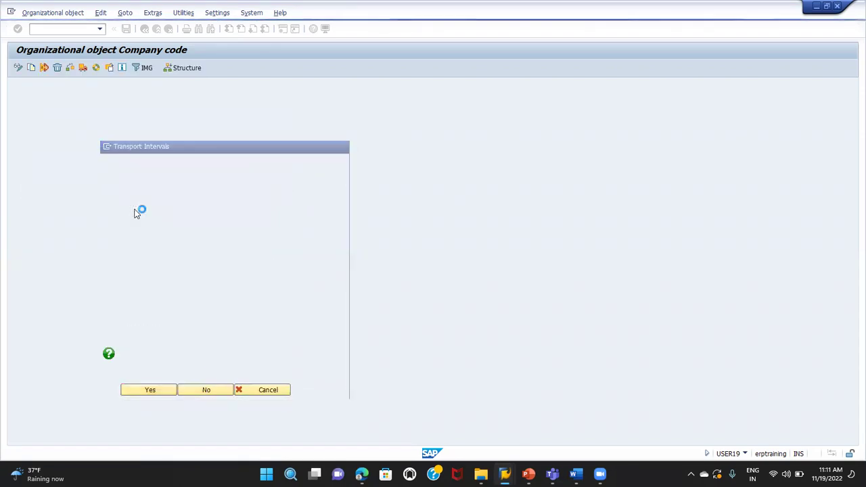
pyautogui.press('Return')
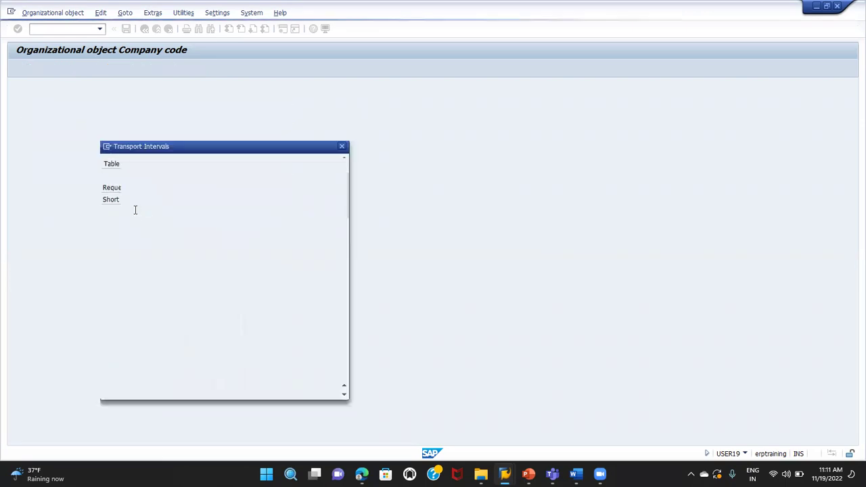
pyautogui.press('Return')
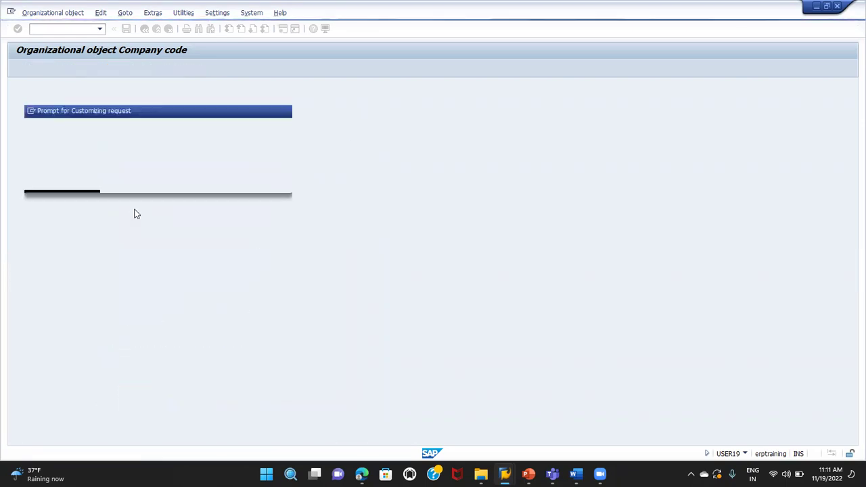
pyautogui.press('Return')
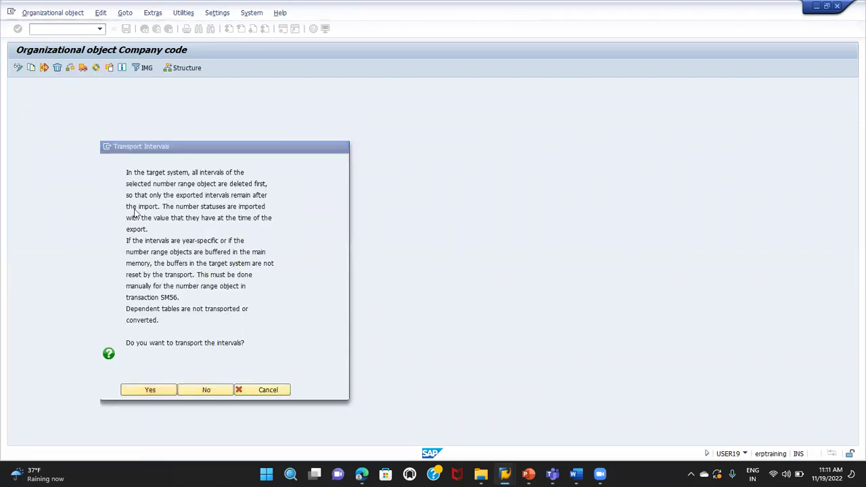
pyautogui.press('Return')
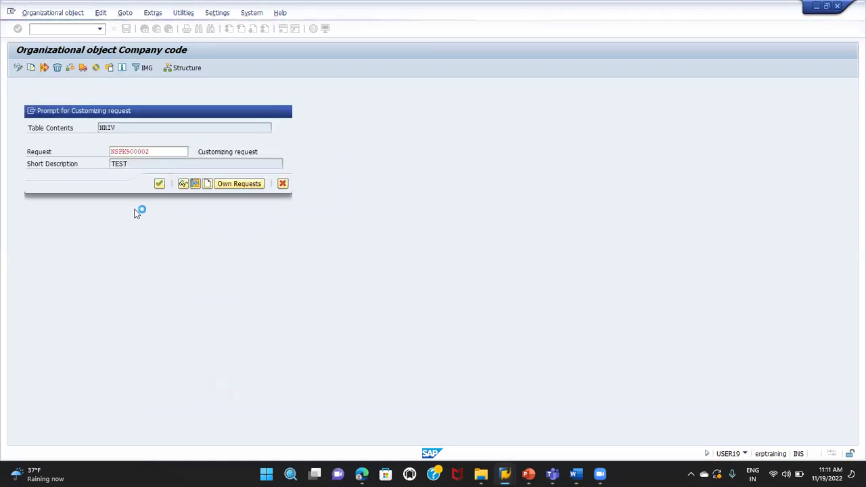
pyautogui.press('Return')
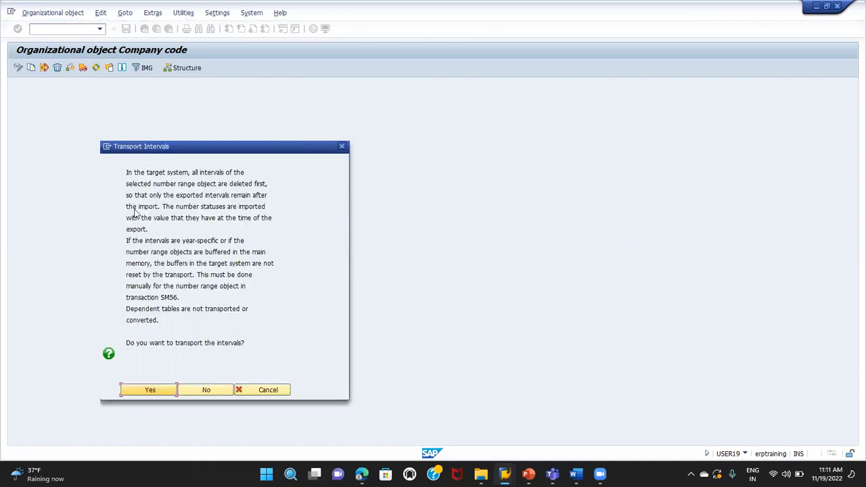
pyautogui.press('Return')
pyautogui.press('Return')
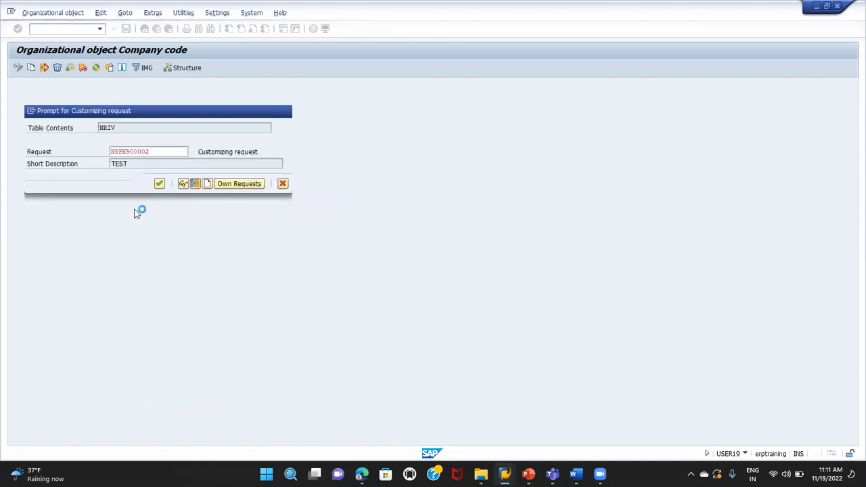
pyautogui.press('Return')
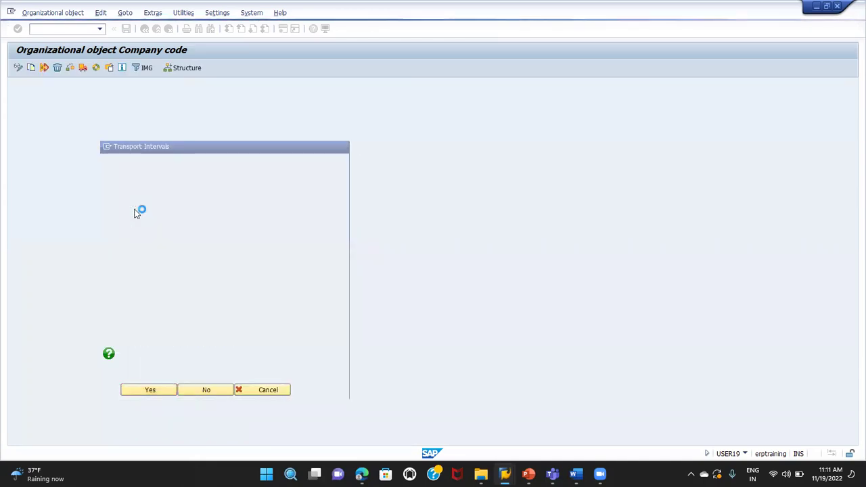
pyautogui.press('Return')
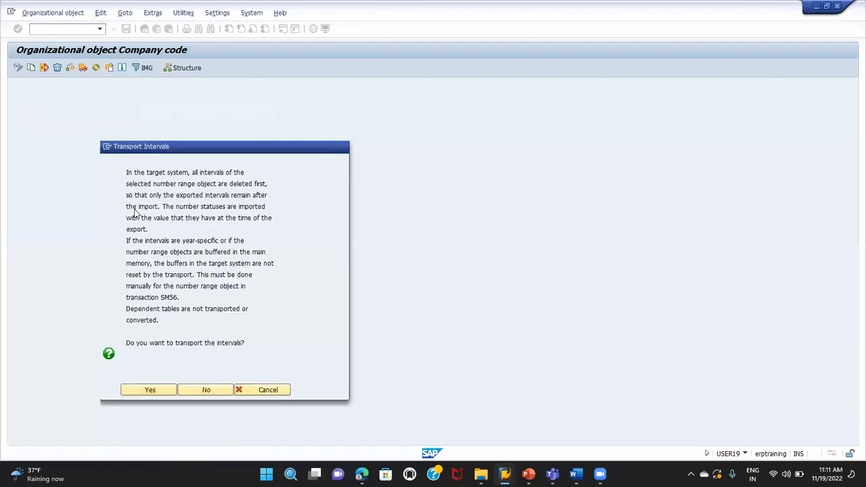
pyautogui.press('Return')
pyautogui.press('Return')
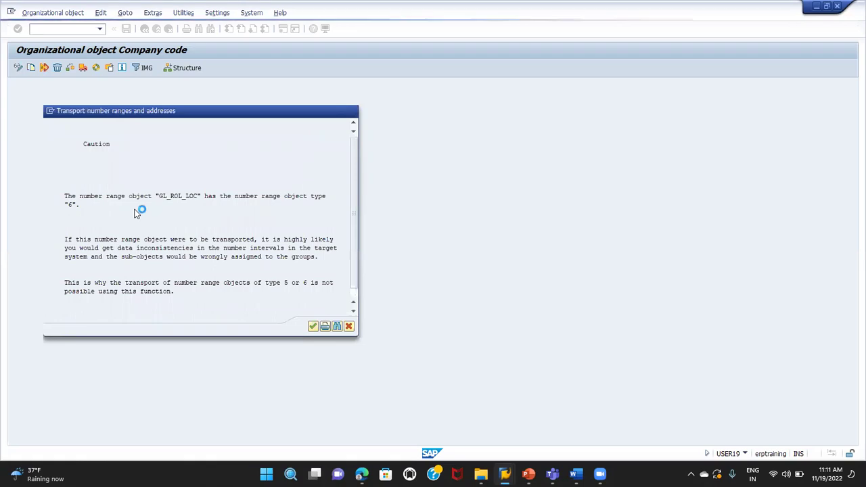
# Acknowledge the successive cautions about untransportable number-range objects.
pyautogui.press('Return')
pyautogui.press('Return')
pyautogui.press('Return')
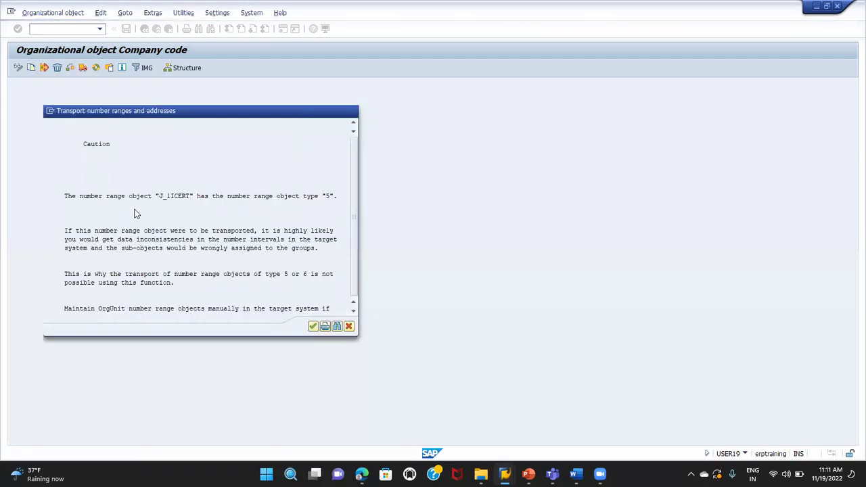
pyautogui.press('Return')
pyautogui.press('Return')
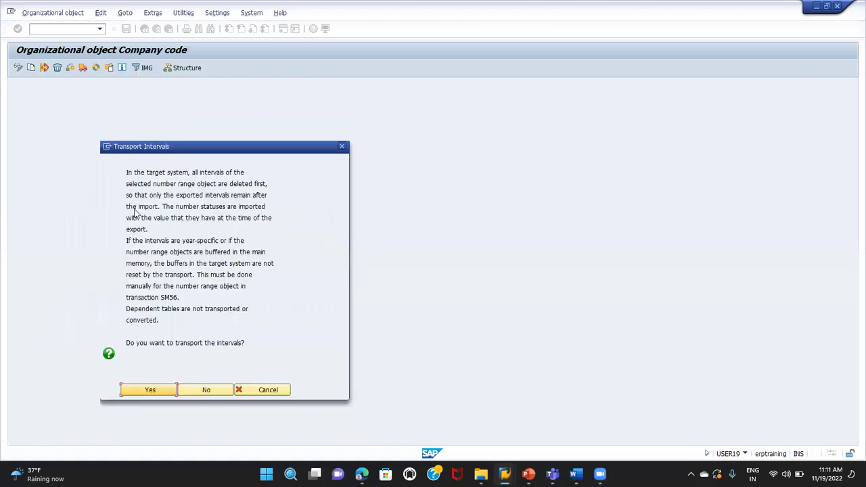
# Approve the remaining interval transports, assigning each to request NSPK900002 (TEST) for NRIV.
pyautogui.press('Return')
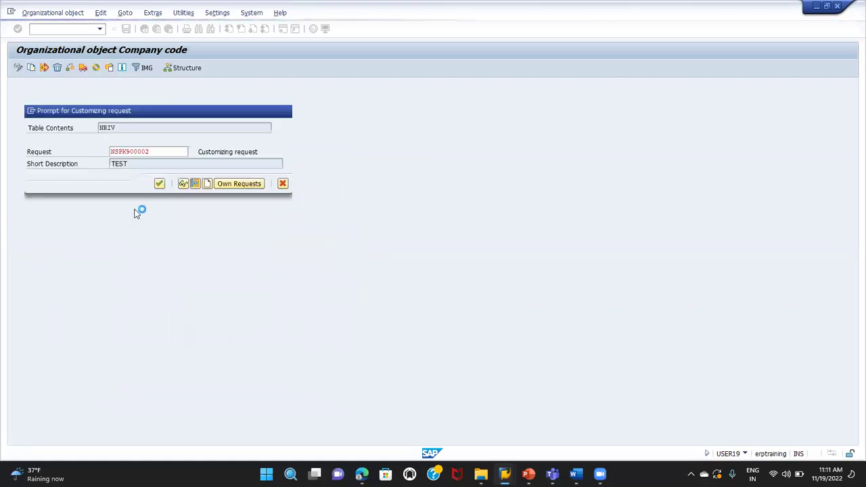
pyautogui.press('Return')
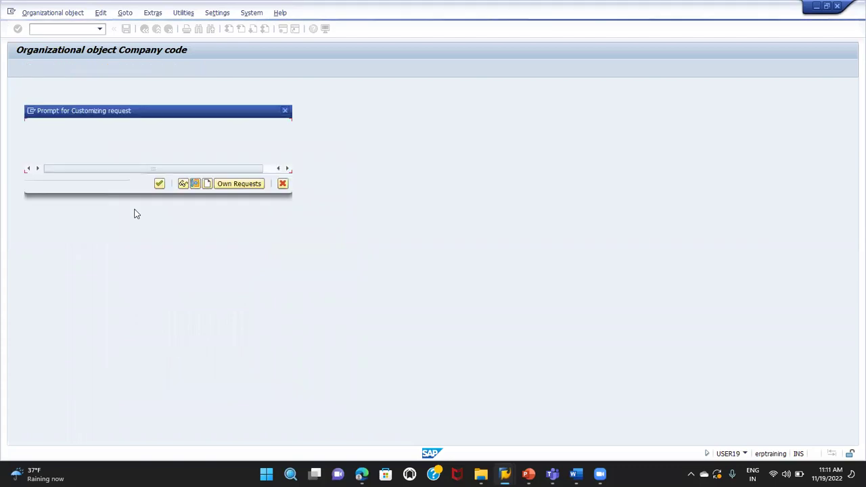
pyautogui.press('Return')
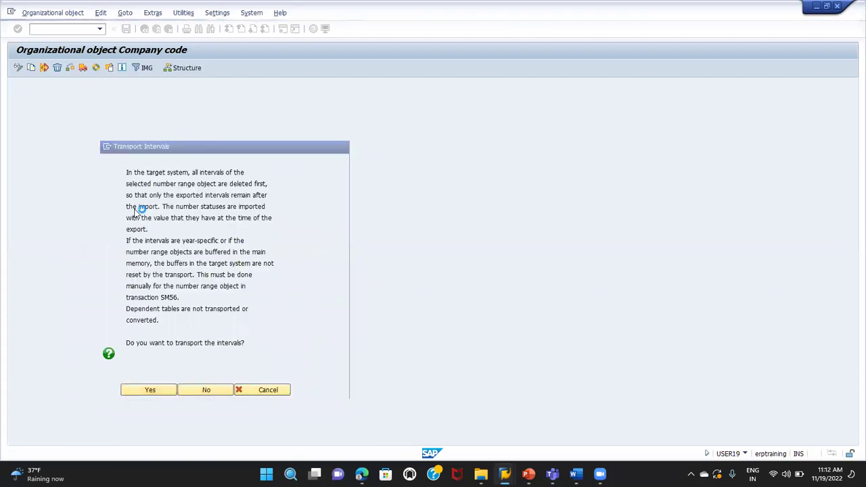
pyautogui.press('Return')
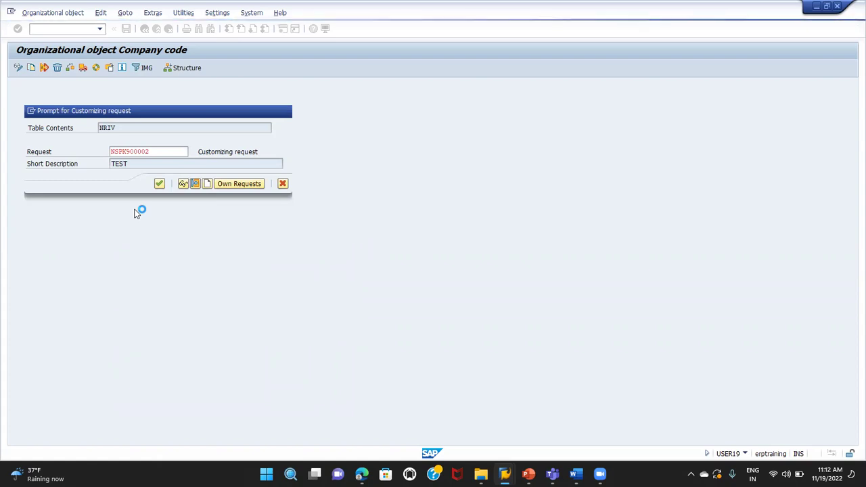
pyautogui.press('Return')
pyautogui.press('Return')
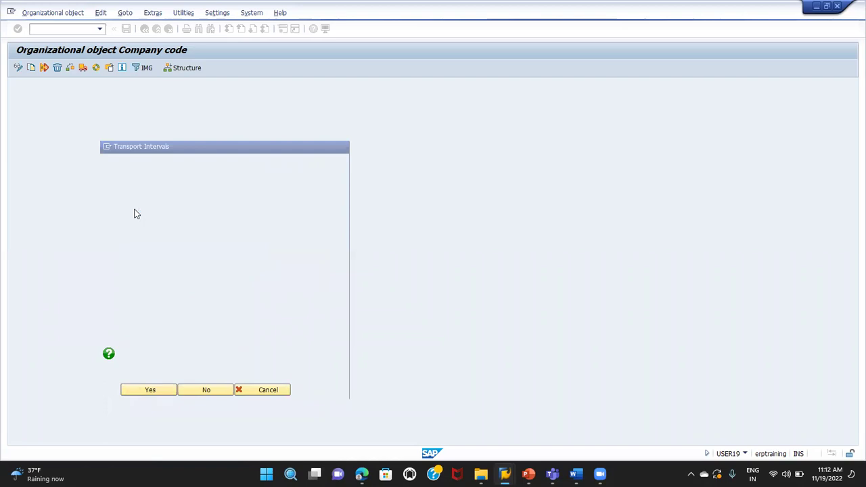
pyautogui.press('Return')
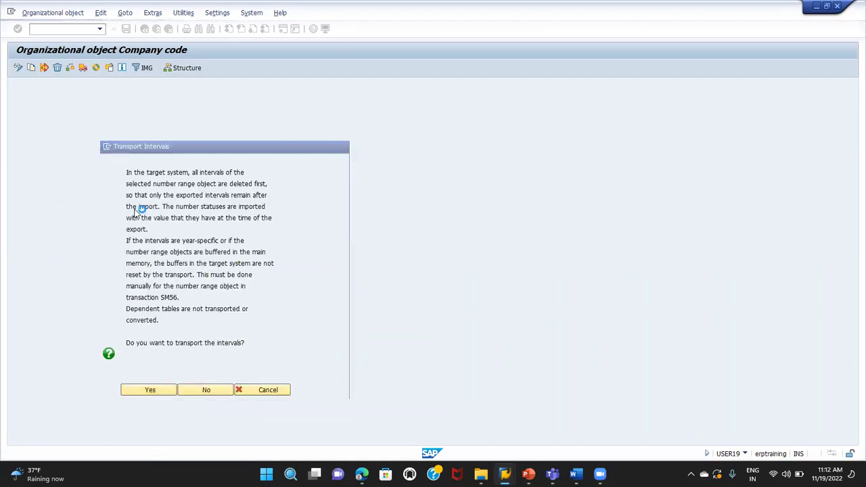
pyautogui.press('Return')
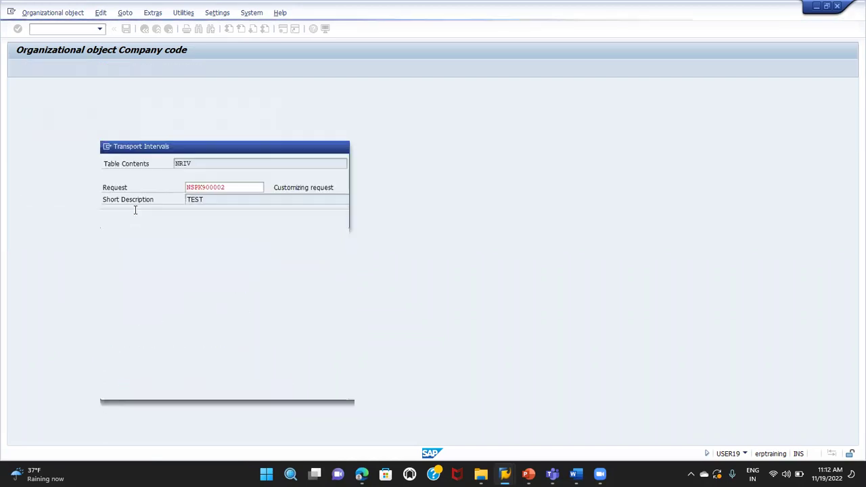
pyautogui.press('Return')
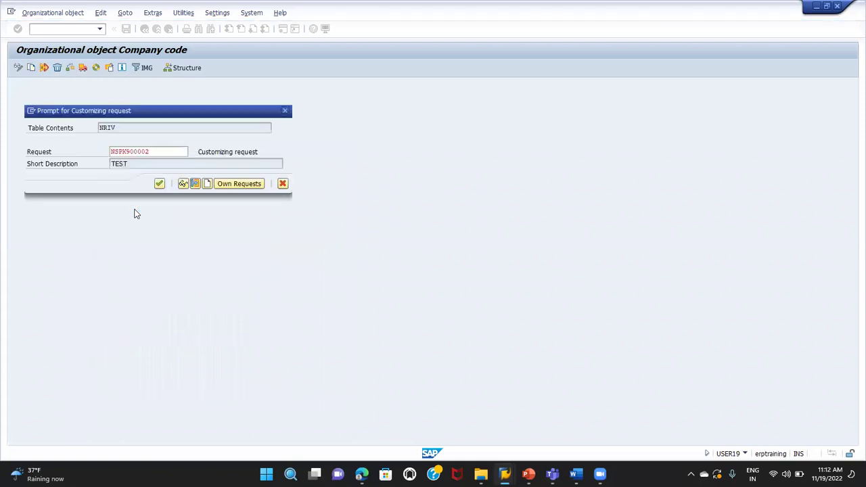
pyautogui.press('Return')
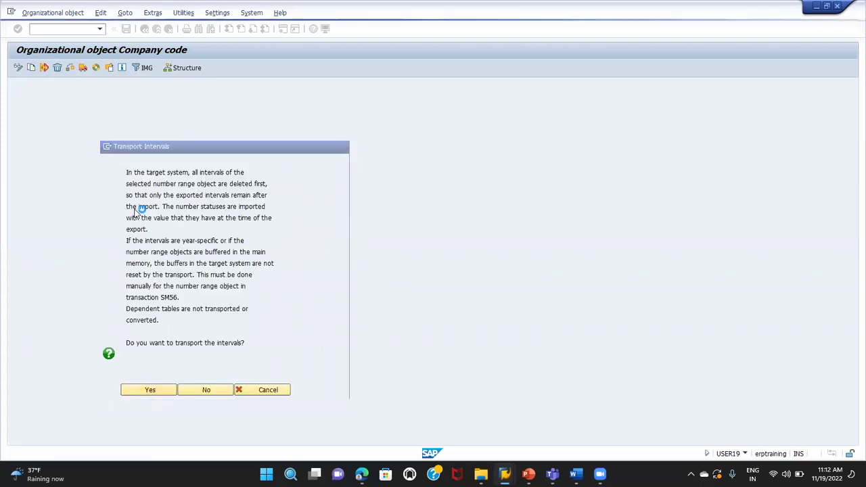
pyautogui.press('Return')
pyautogui.press('Return')
pyautogui.press('Return')
pyautogui.press('Return')
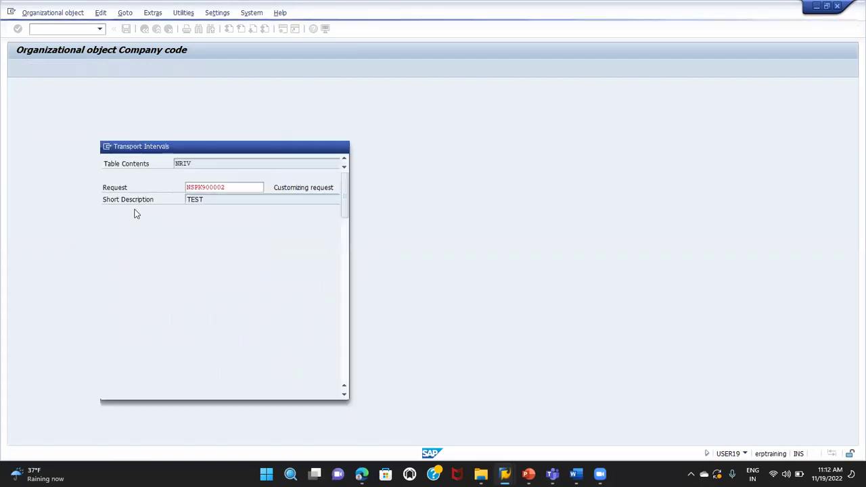
pyautogui.press('Return')
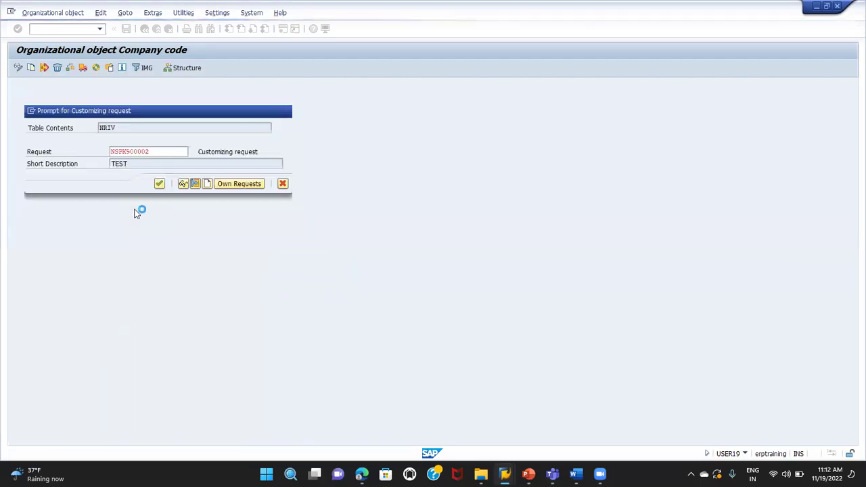
pyautogui.press('Return')
pyautogui.press('Return')
pyautogui.press('Return')
pyautogui.press('Return')
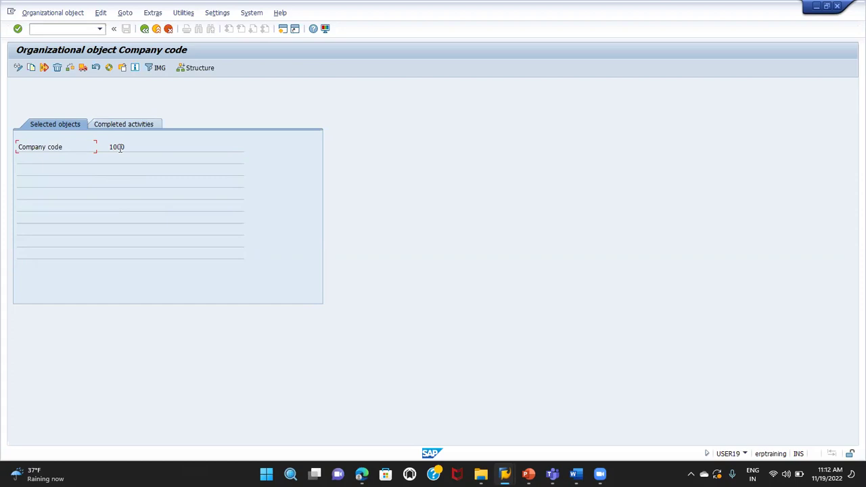
# Open Edit Company Code Data from the IMG, position the list at TG01, and select row TR02.
pyautogui.click(145, 31)
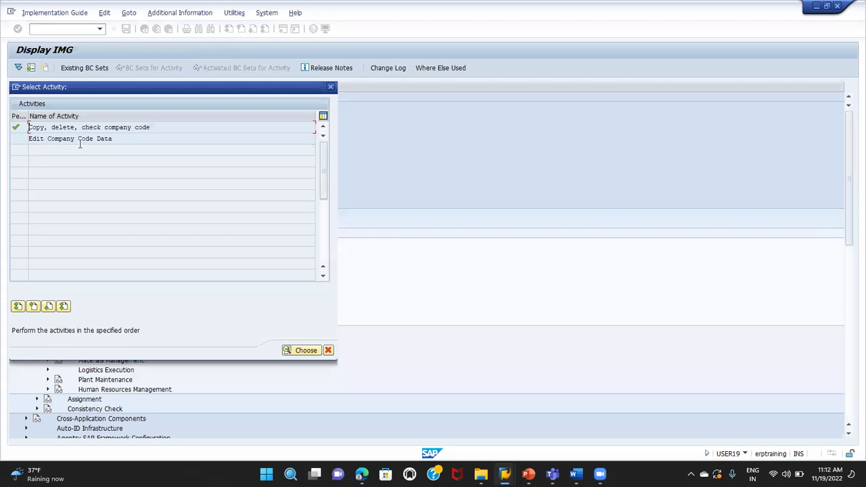
pyautogui.doubleClick(85, 138)
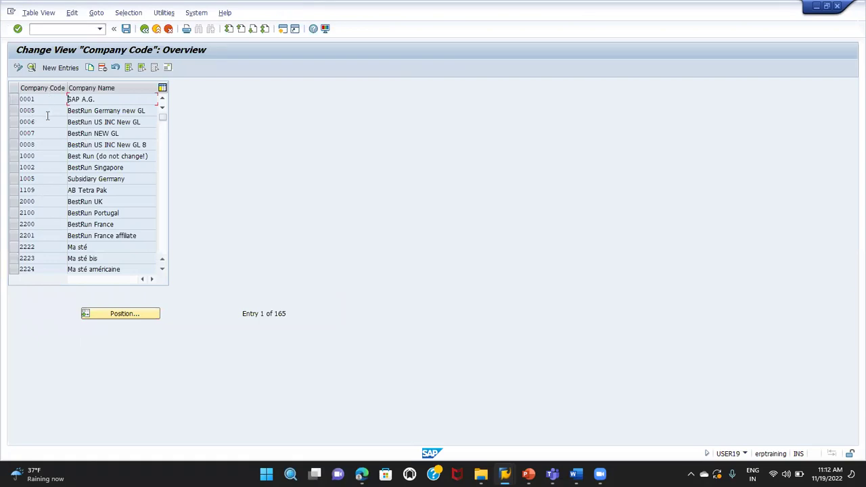
pyautogui.click(124, 314)
pyautogui.write('TG0')
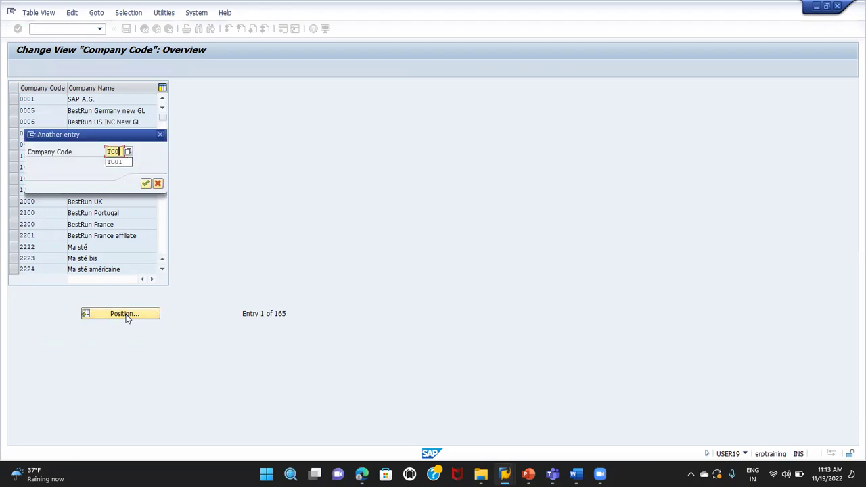
pyautogui.write('1')
pyautogui.press('Return')
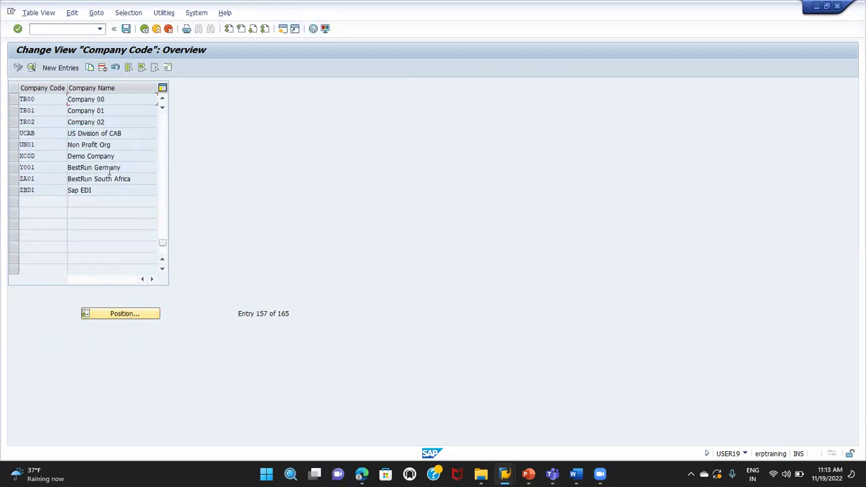
pyautogui.click(11, 124)
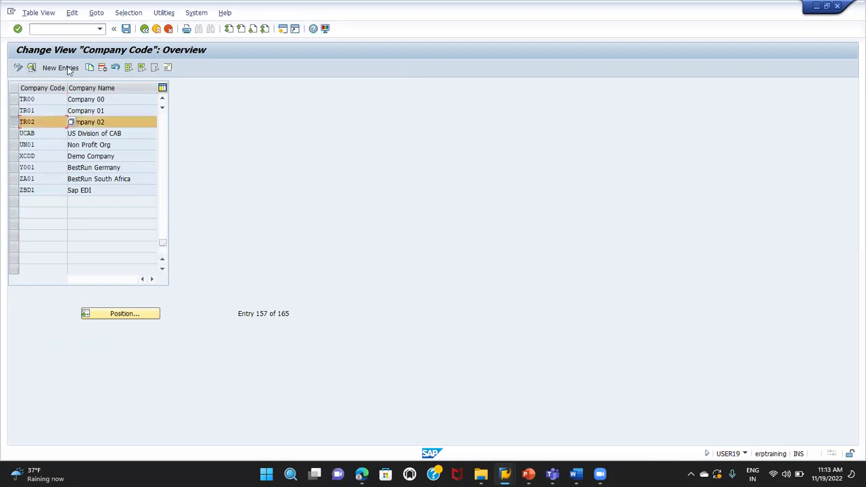
pyautogui.click(31, 69)
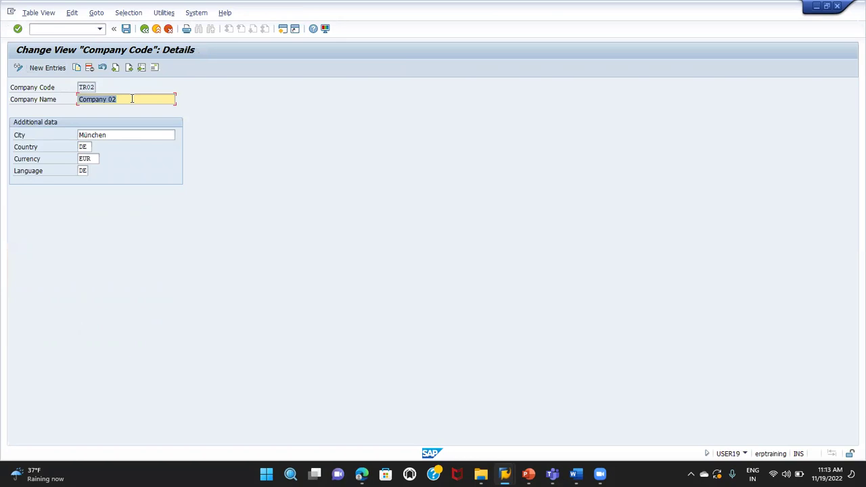
pyautogui.write('TATA MOTORS INDIA')
pyautogui.click(168, 28)
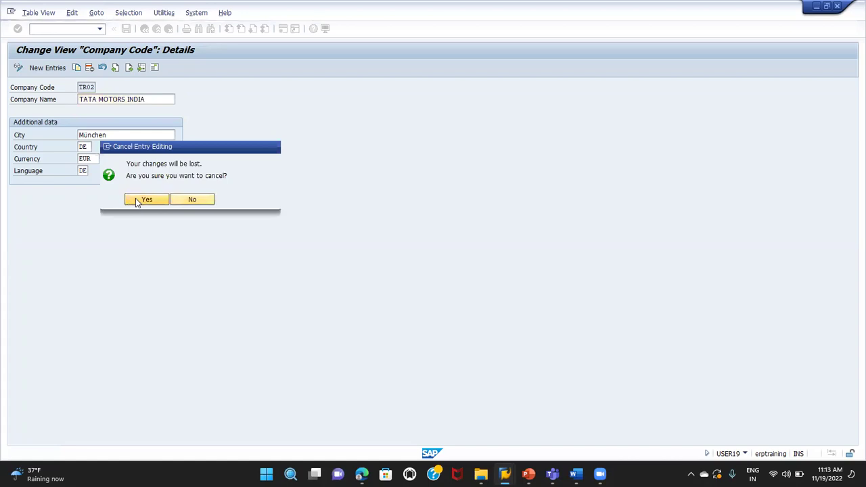
pyautogui.click(142, 199)
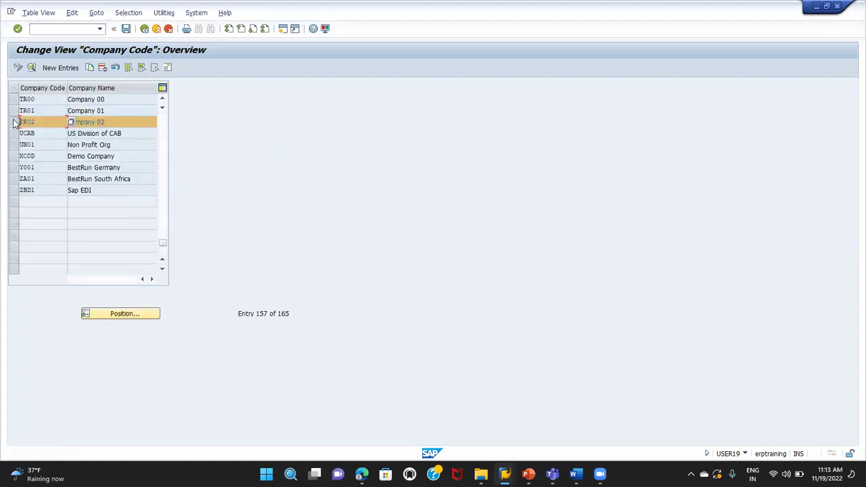
# Position the company code overview at TR02 and select the TG01 row.
pyautogui.click(116, 315)
pyautogui.write('TR02')
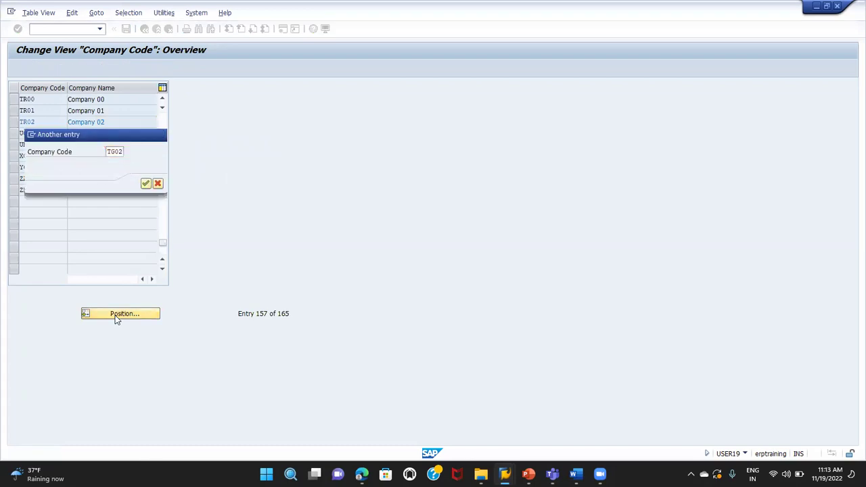
pyautogui.press('Return')
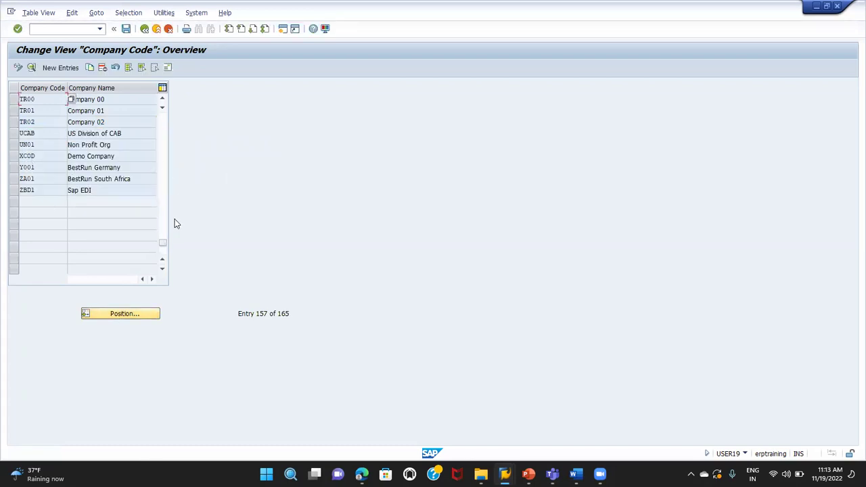
pyautogui.click(161, 99)
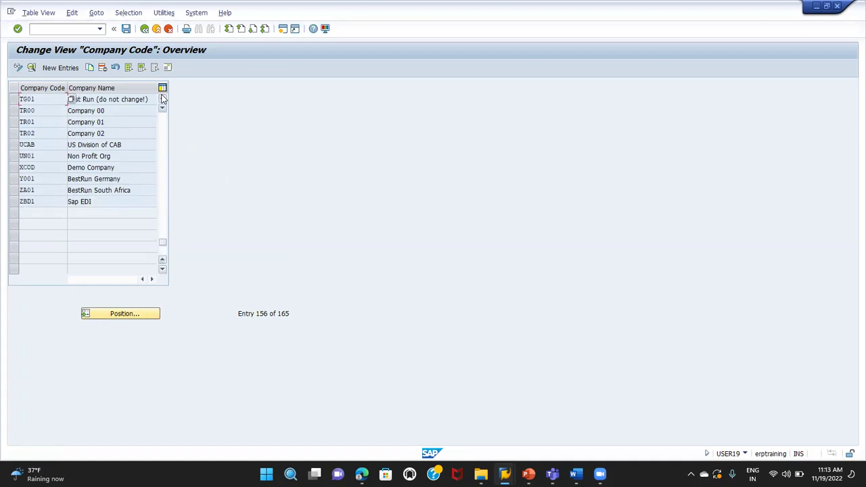
pyautogui.click(161, 99)
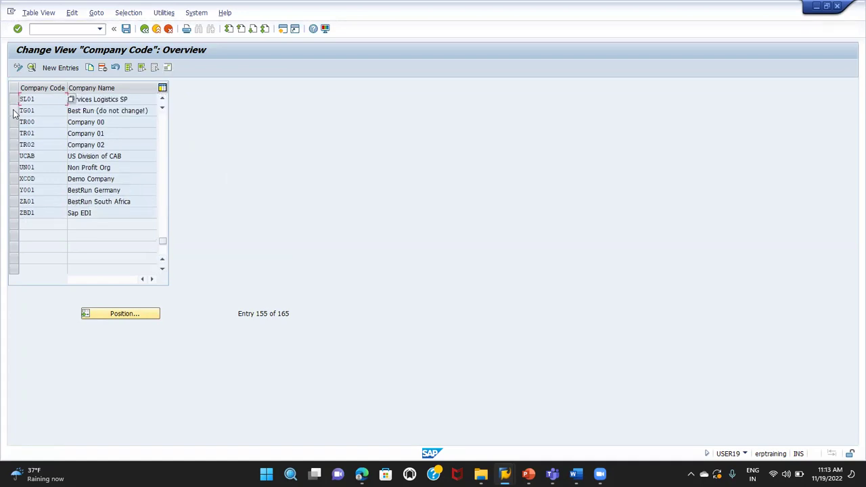
pyautogui.click(13, 111)
pyautogui.click(87, 111)
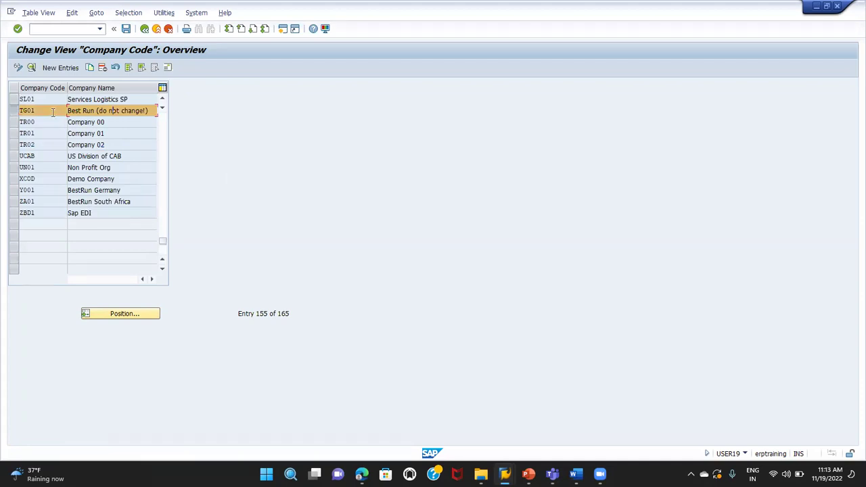
# In TG01's details, enter name TATA MOTORS INDIA, city MUMBAI, country IN and language EN.
pyautogui.click(32, 68)
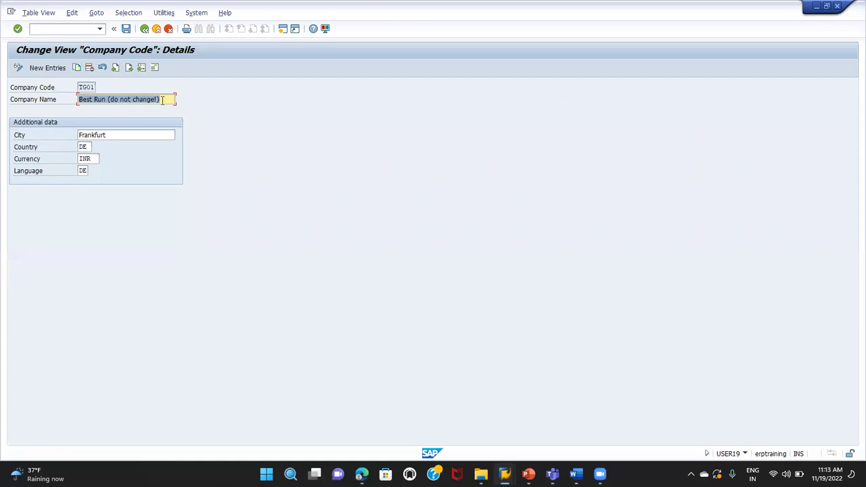
pyautogui.write('TATA ')
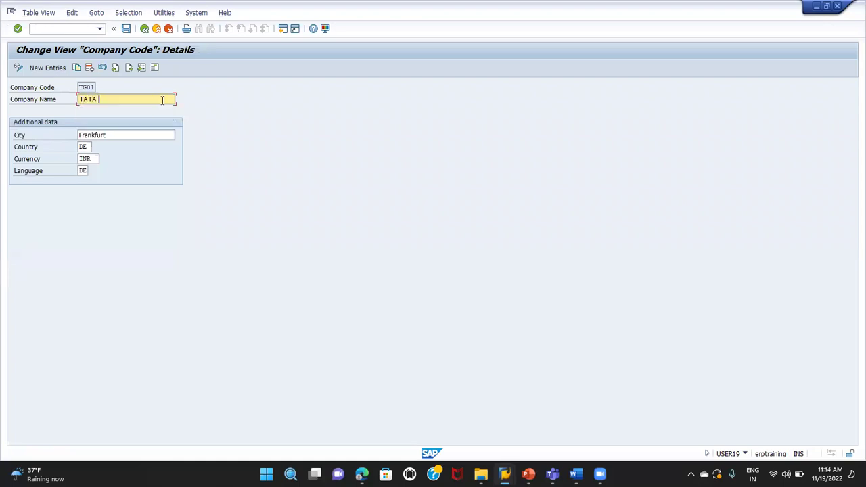
pyautogui.write('MOTORS')
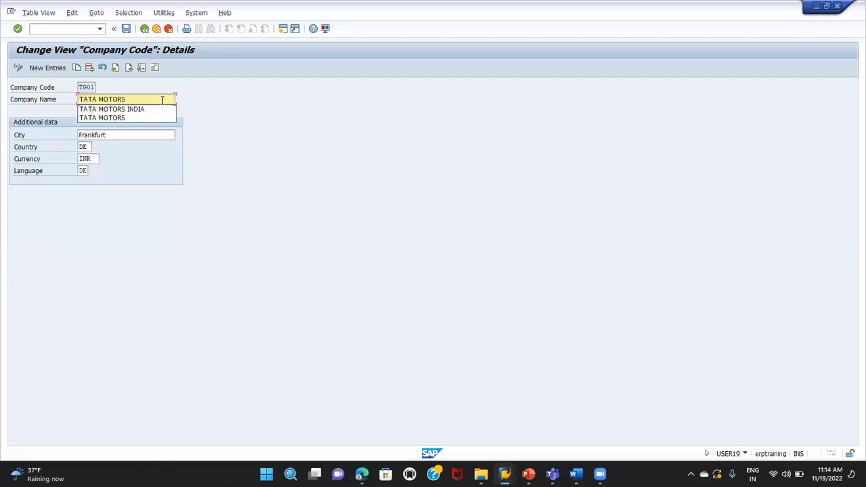
pyautogui.write(' INDIA')
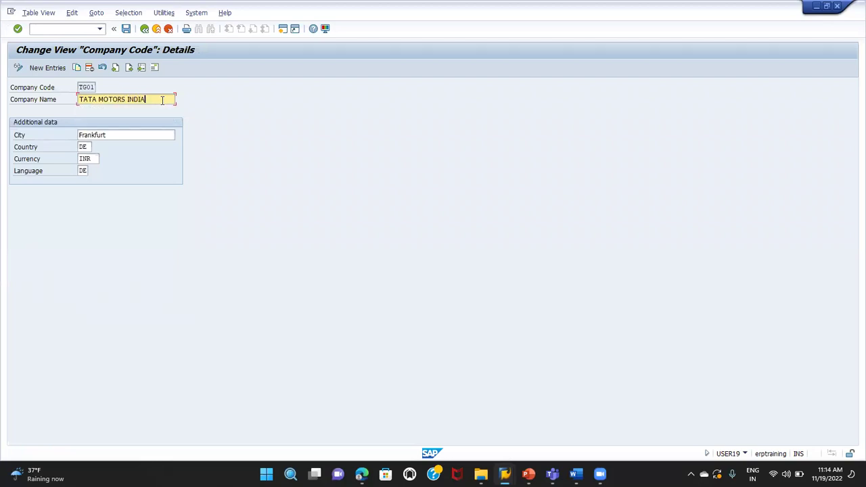
pyautogui.click(131, 134)
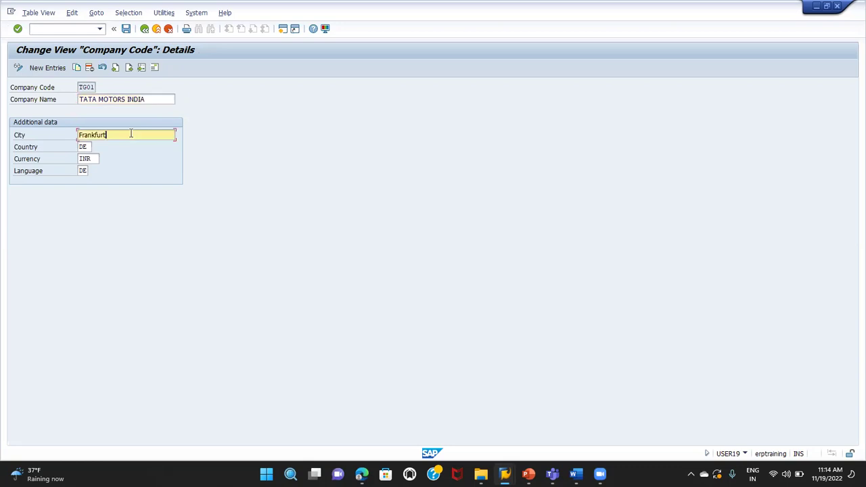
pyautogui.press('BackSpace')
pyautogui.press('BackSpace')
pyautogui.press('BackSpace')
pyautogui.press('BackSpace')
pyautogui.press('BackSpace')
pyautogui.write('MUMBAI')
pyautogui.press('Tab')
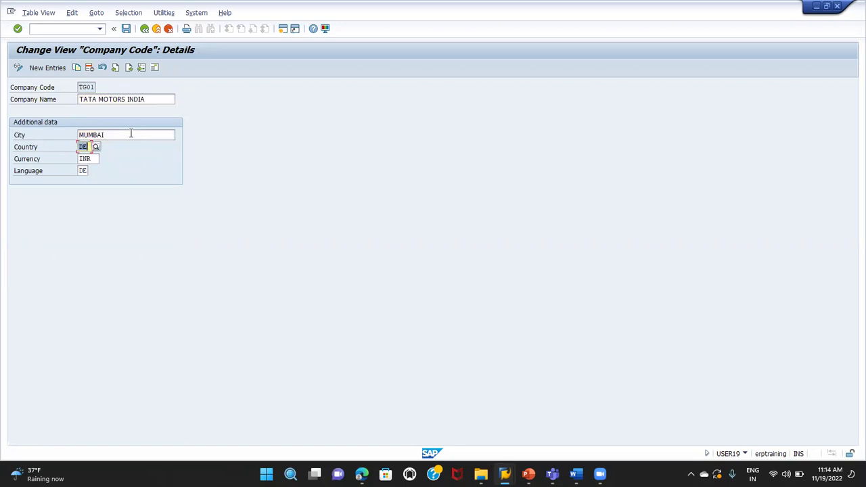
pyautogui.write('IN')
pyautogui.press('Return')
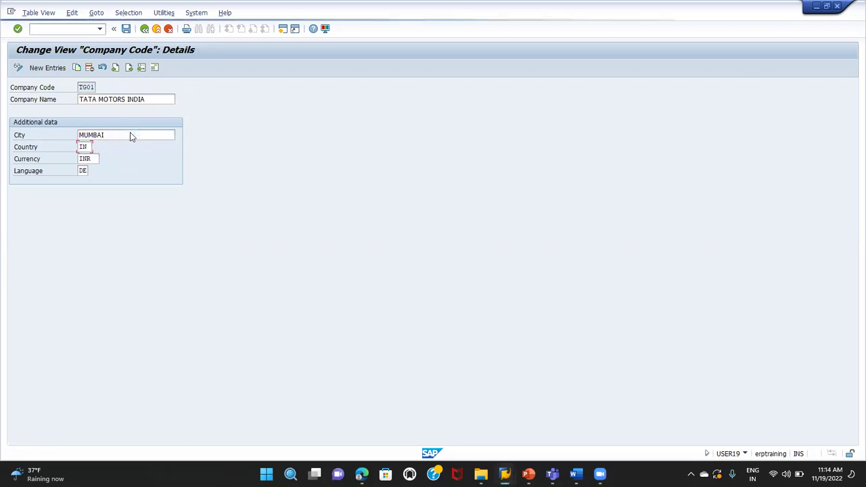
pyautogui.press('Tab')
pyautogui.press('Tab')
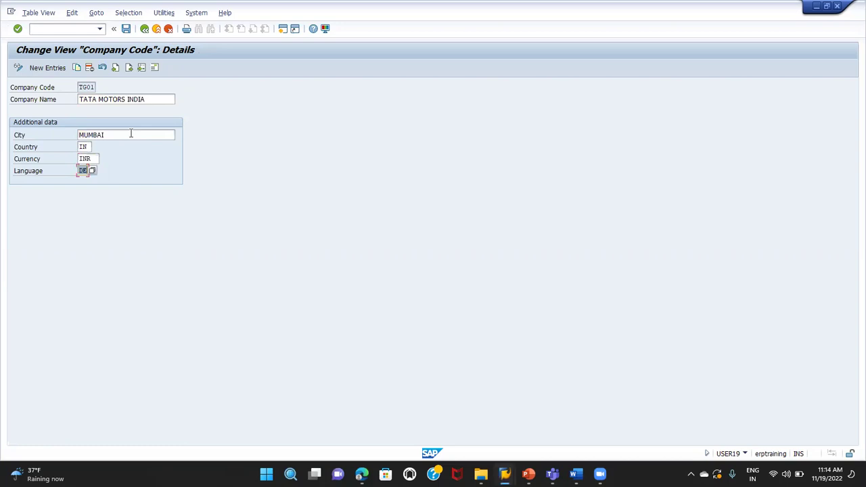
pyautogui.write('EN')
pyautogui.click(119, 135)
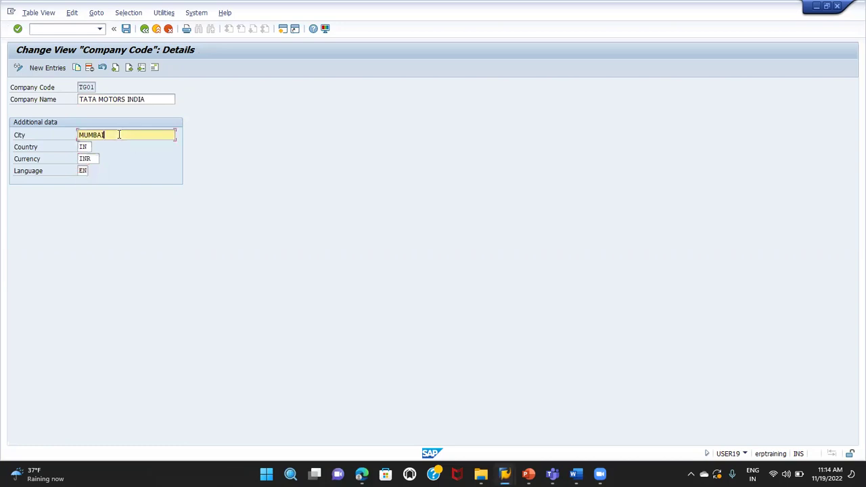
# Change TG01's address name to TATA MOTORS and clear the second and third name lines.
pyautogui.click(154, 67)
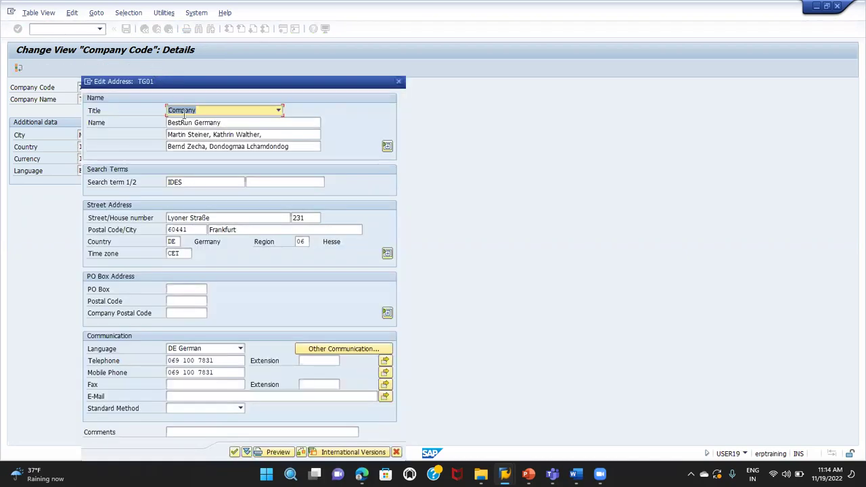
pyautogui.press('Tab')
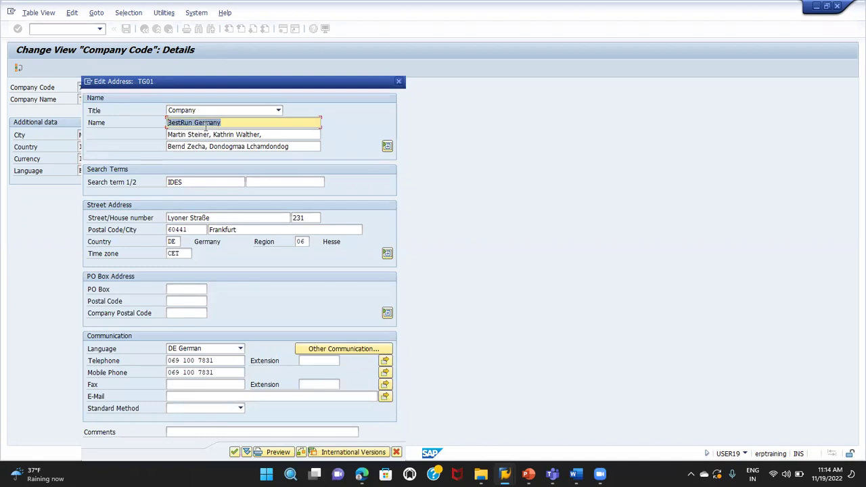
pyautogui.press('BackSpace')
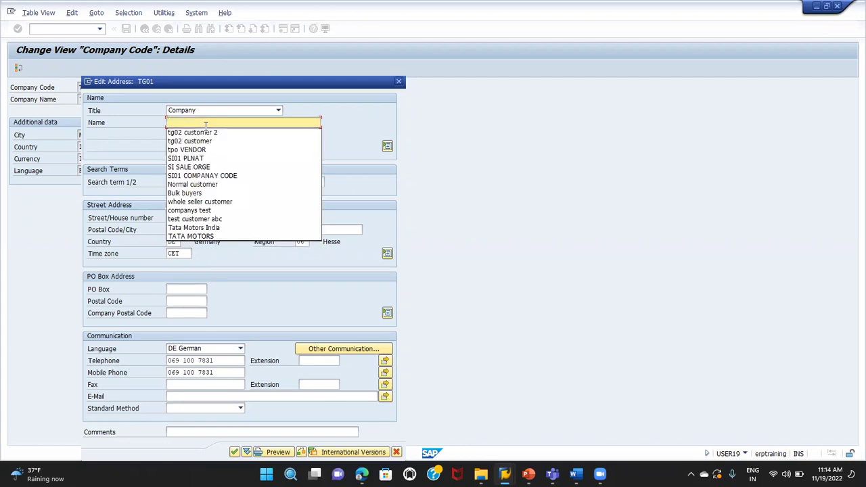
pyautogui.write('TATA MOTOS')
pyautogui.press('BackSpace')
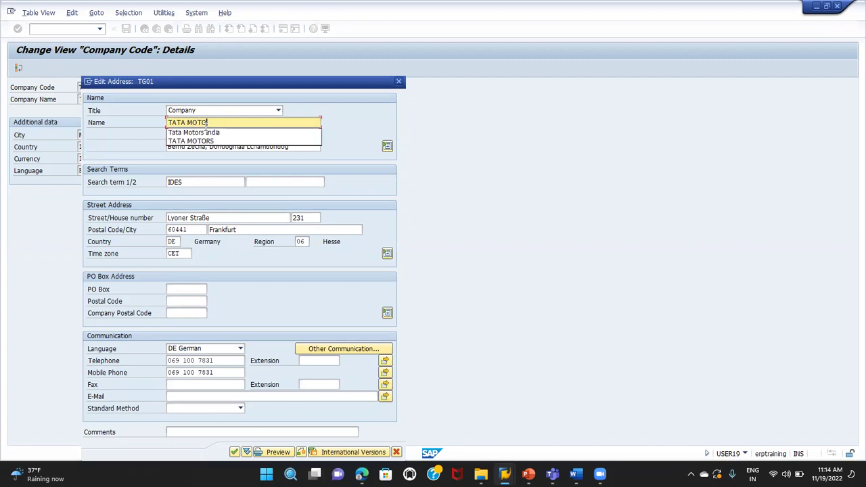
pyautogui.write('RS')
pyautogui.press('Tab')
pyautogui.press('Delete')
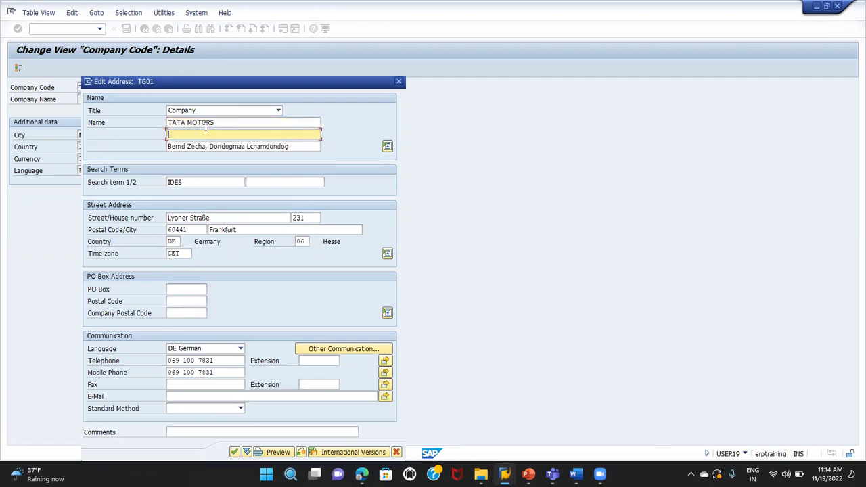
pyautogui.press('Tab')
pyautogui.press('Delete')
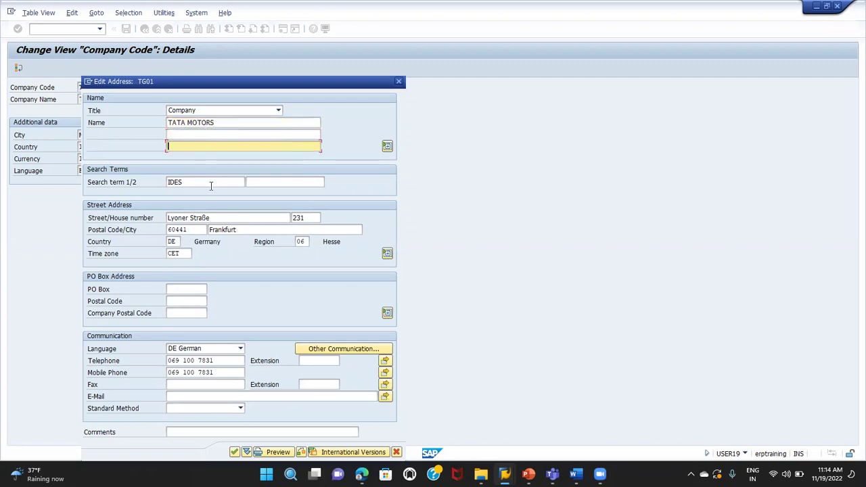
# Set postal code 604411 and country IN, clear region 06, and choose English as communication language.
pyautogui.click(193, 230)
pyautogui.write('1')
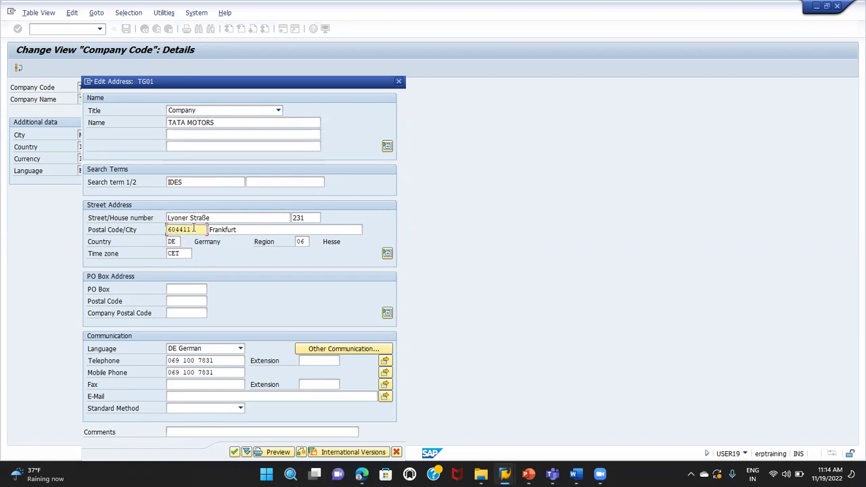
pyautogui.click(177, 242)
pyautogui.write('in')
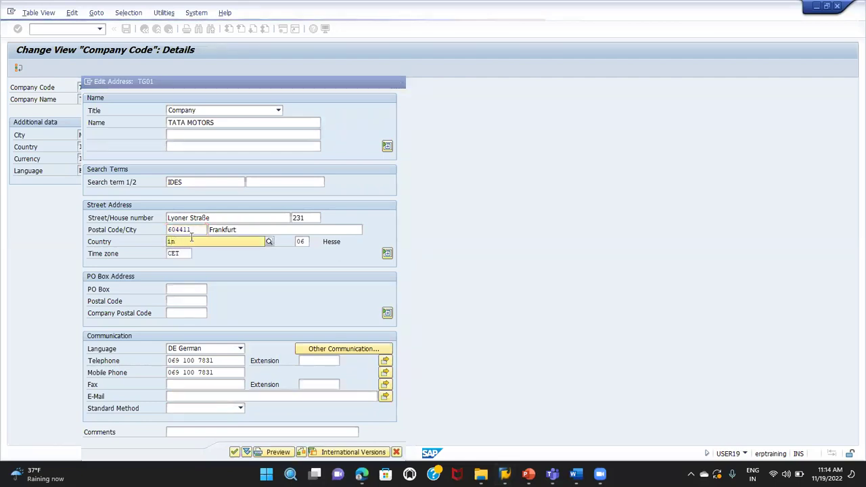
pyautogui.click(196, 230)
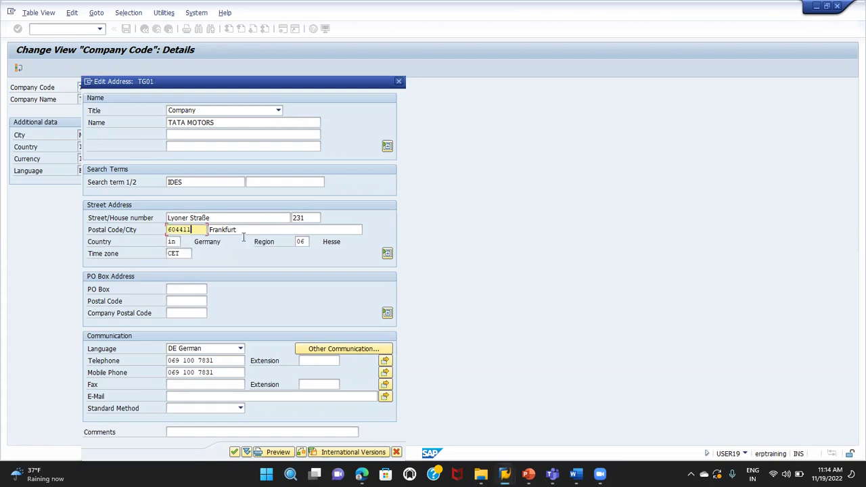
pyautogui.click(304, 241)
pyautogui.press('BackSpace')
pyautogui.press('BackSpace')
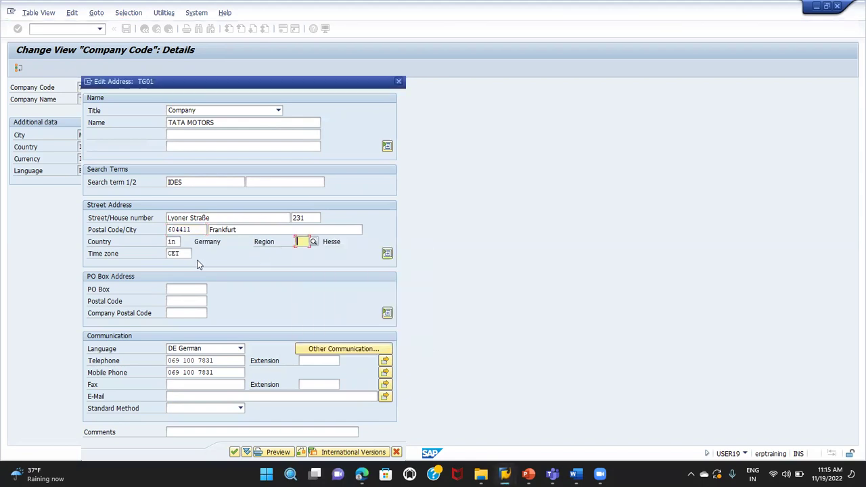
pyautogui.click(192, 349)
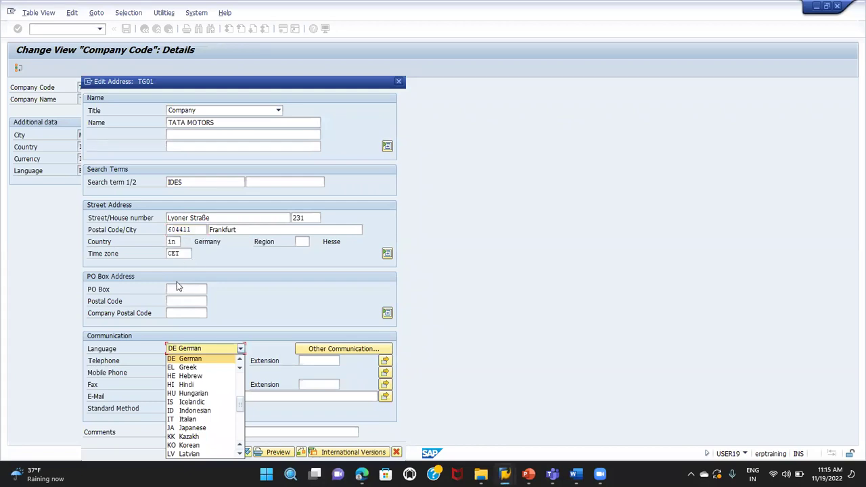
pyautogui.scroll(2, 179, 363)
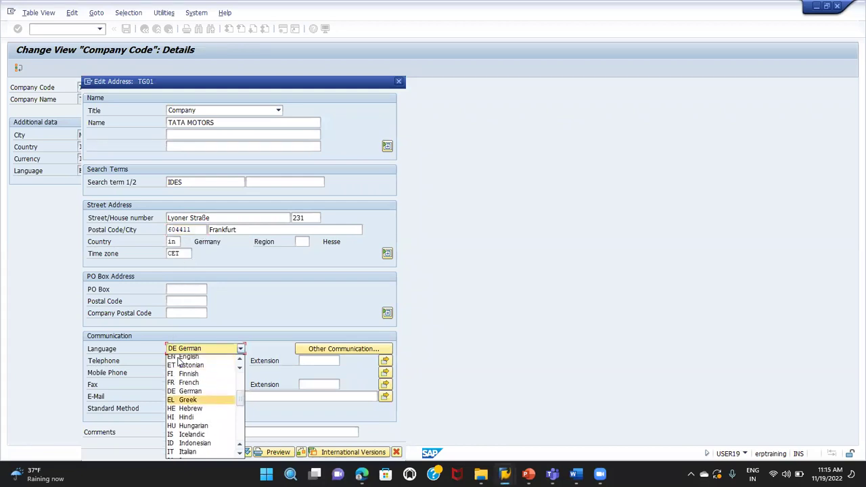
pyautogui.click(180, 359)
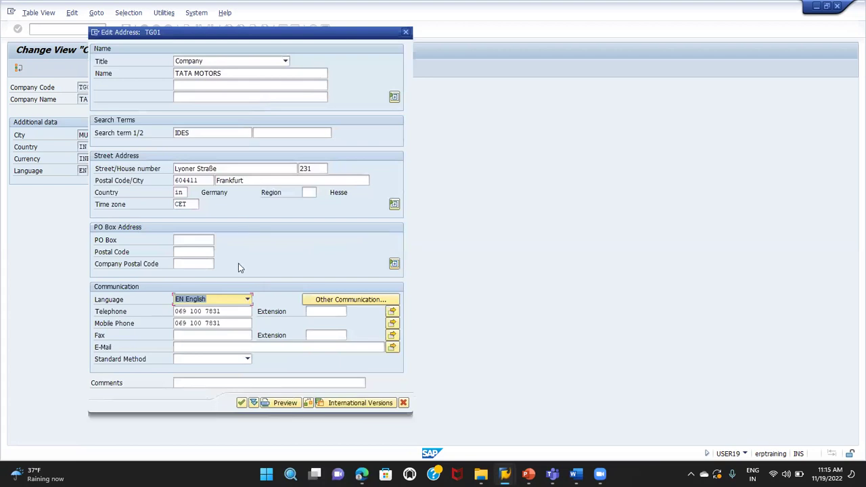
# Confirm the edited address, then leave the resulting runtime error dump with Back.
pyautogui.click(241, 403)
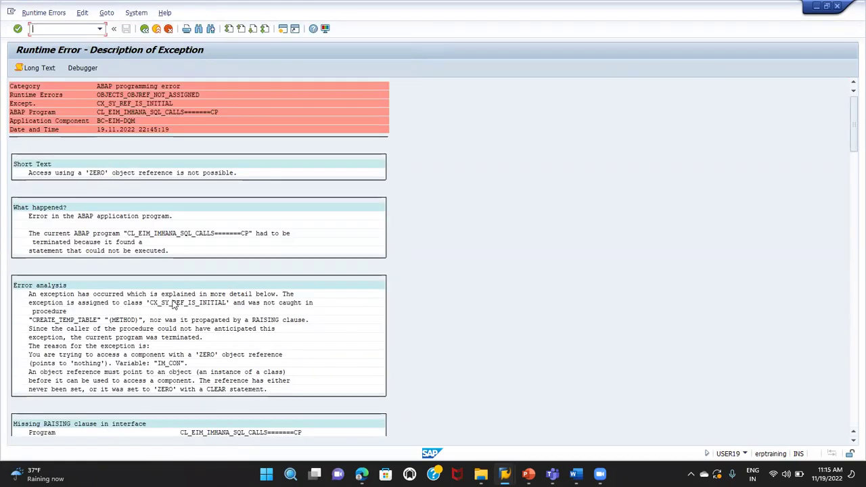
pyautogui.scroll(-1, 173, 304)
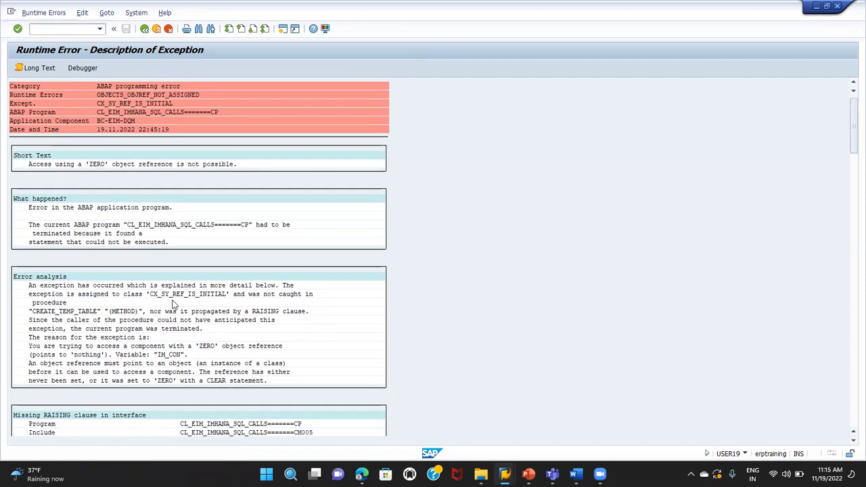
pyautogui.scroll(-4, 172, 304)
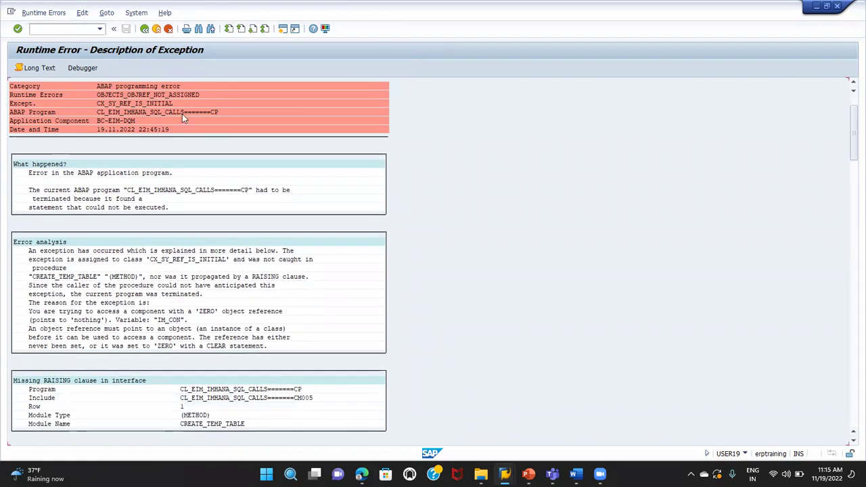
pyautogui.click(145, 29)
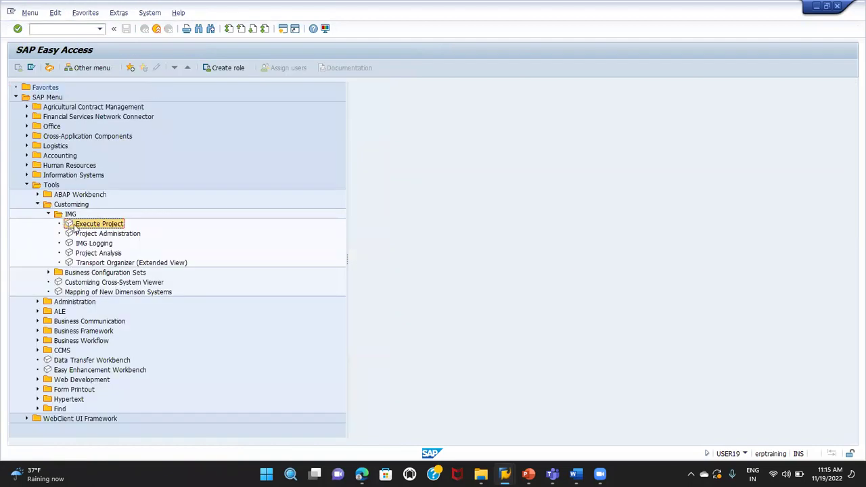
# Start transaction SPRO and open the SAP Reference IMG.
pyautogui.click(66, 28)
pyautogui.write('spro')
pyautogui.press('Return')
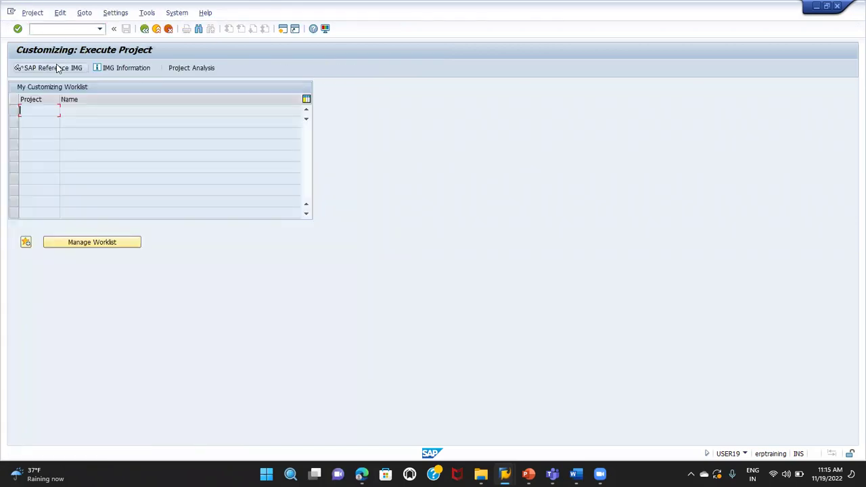
pyautogui.press('F5')
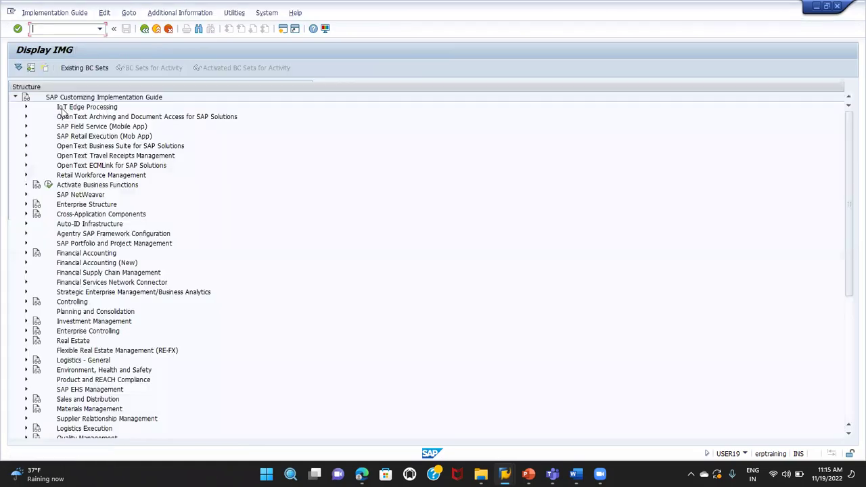
# Expand Enterprise Structure > Definition > Financial Accounting and run Edit, Copy, Delete, Check Company Code.
pyautogui.click(26, 204)
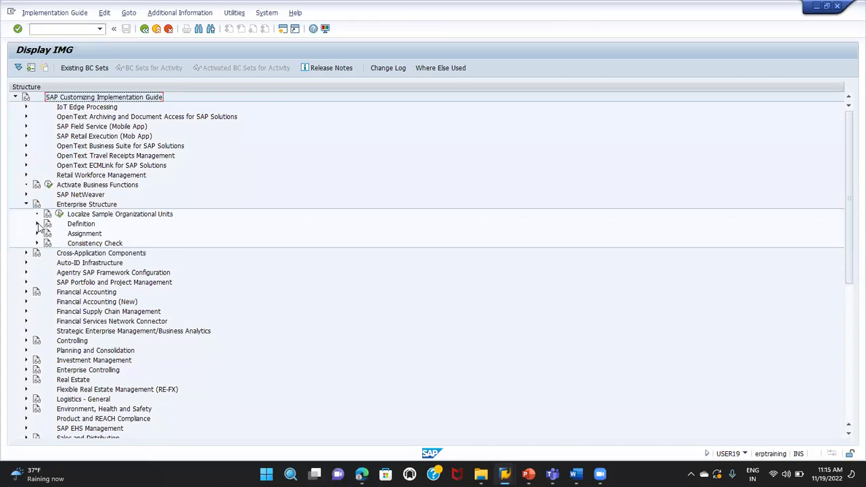
pyautogui.click(37, 224)
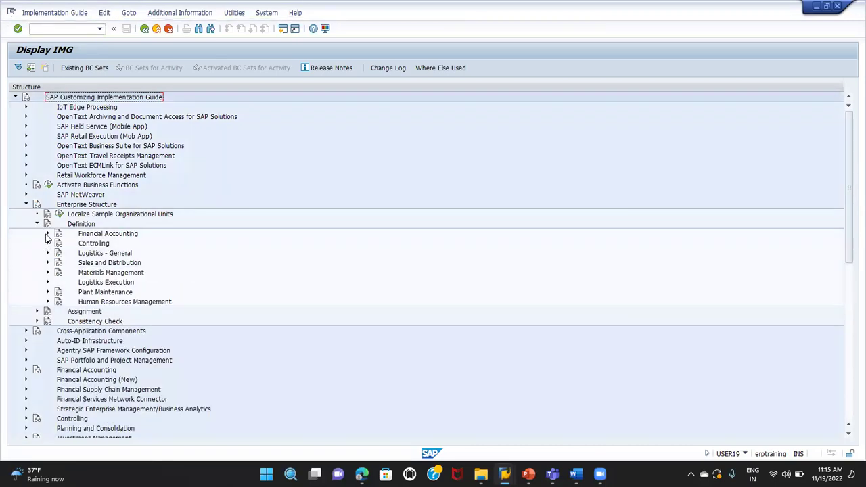
pyautogui.click(47, 233)
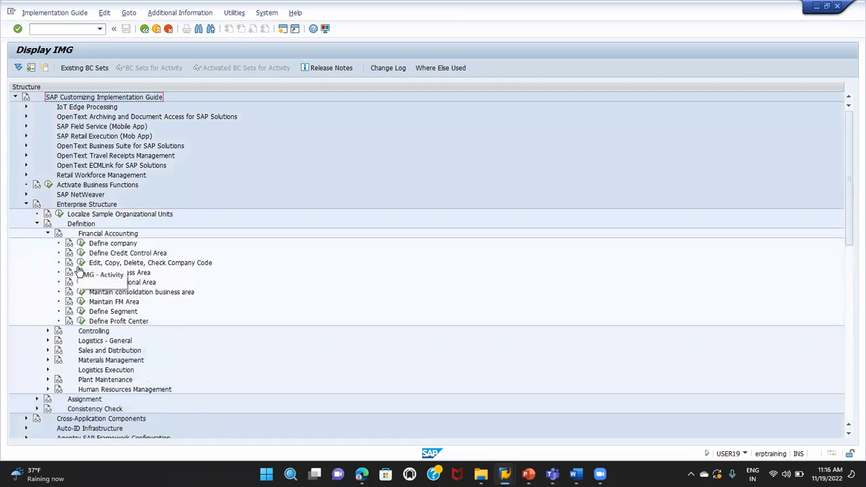
pyautogui.click(80, 263)
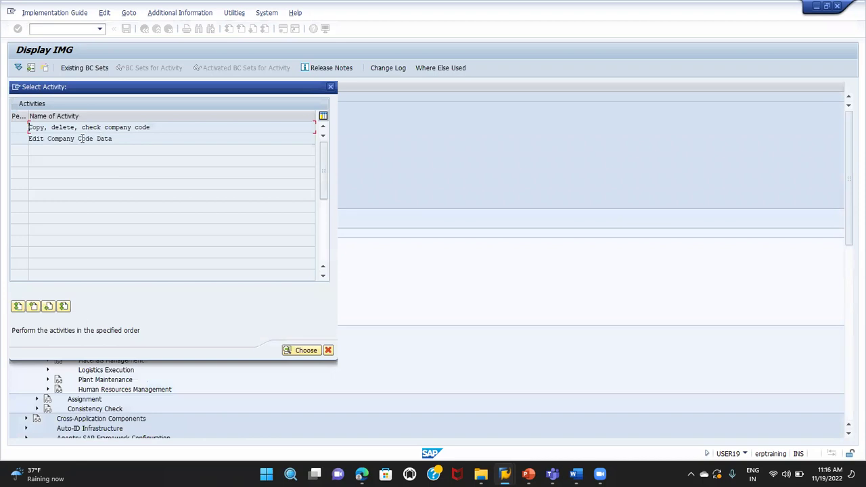
# Open Edit Company Code Data, position the list to TG01, and select its row.
pyautogui.doubleClick(81, 137)
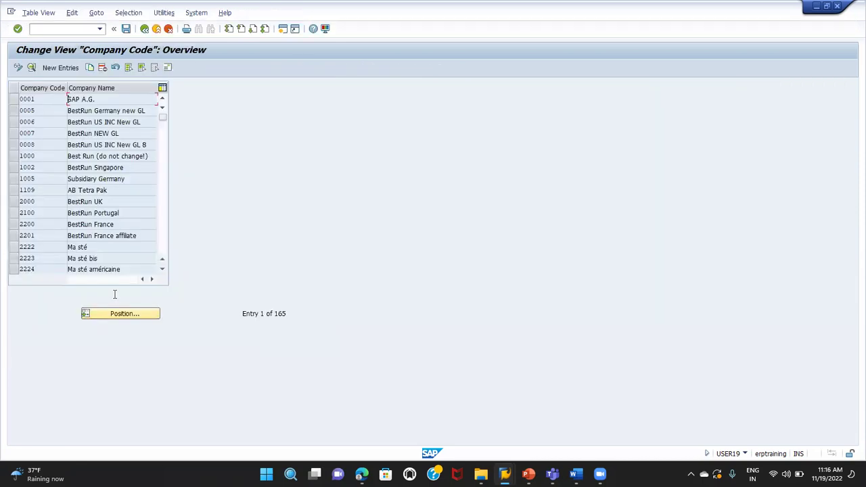
pyautogui.click(117, 314)
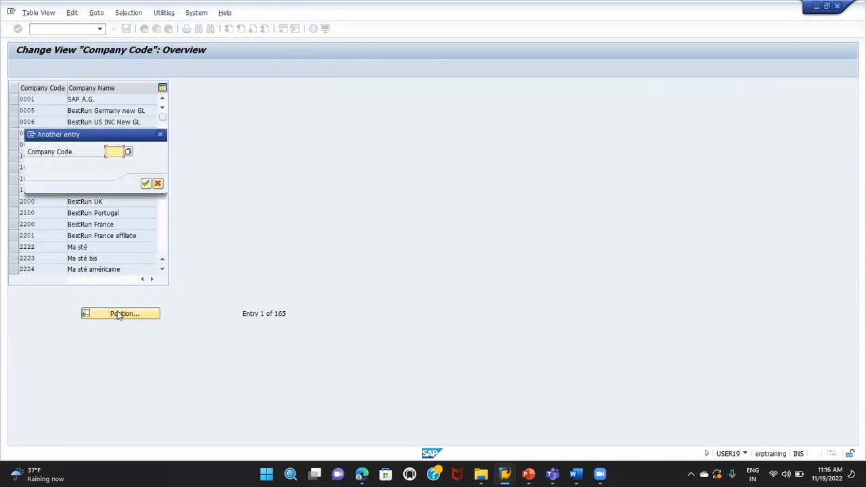
pyautogui.write('tg01')
pyautogui.press('Return')
pyautogui.press('Return')
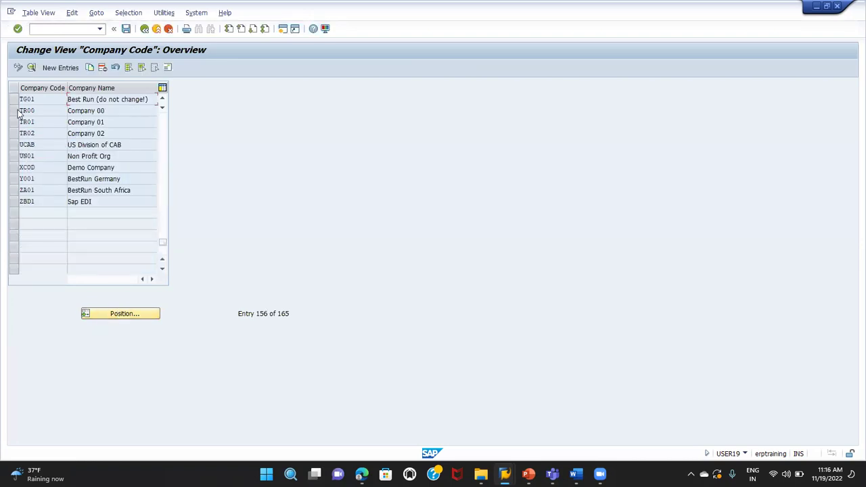
pyautogui.click(14, 99)
# Enter TATA MOTORS INDIA, city MUMBAI, country IN and language EN in TG01's details, then save.
pyautogui.click(32, 69)
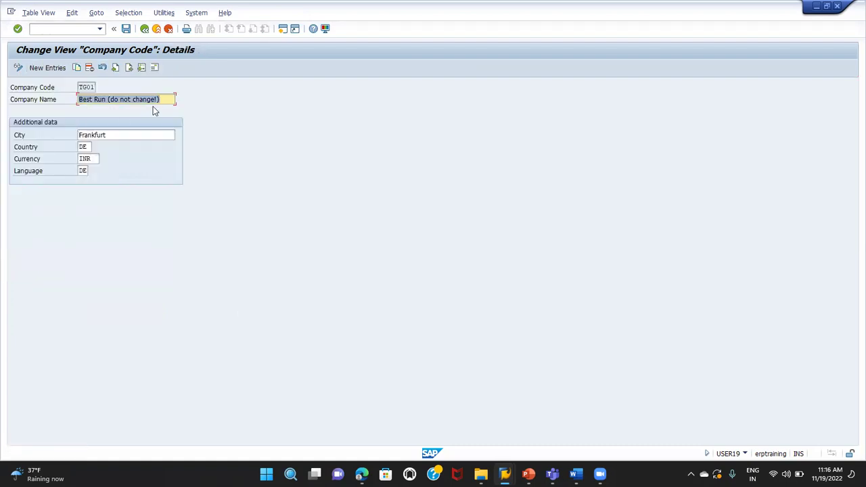
pyautogui.press('BackSpace')
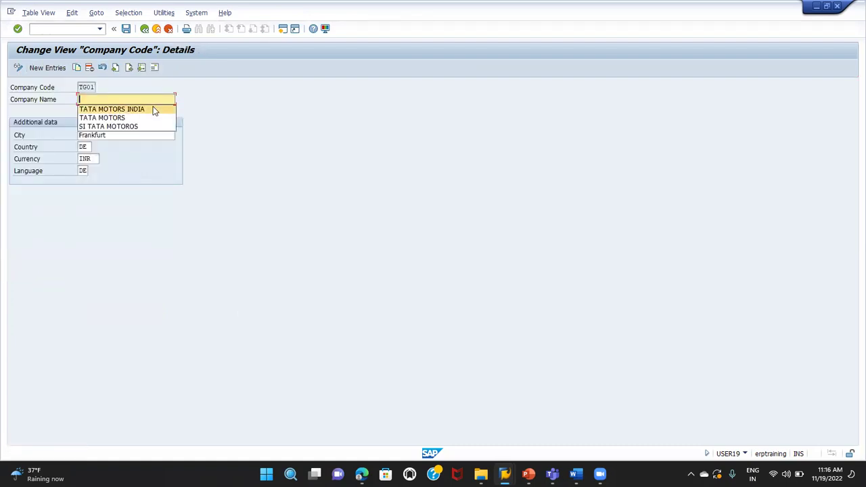
pyautogui.click(153, 108)
pyautogui.press('Tab')
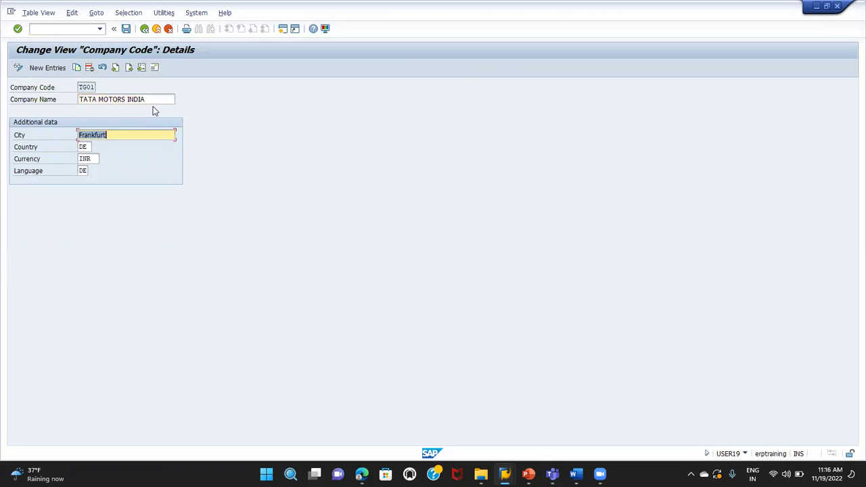
pyautogui.press('BackSpace')
pyautogui.press('Down')
pyautogui.press('Return')
pyautogui.press('Tab')
pyautogui.write('inr')
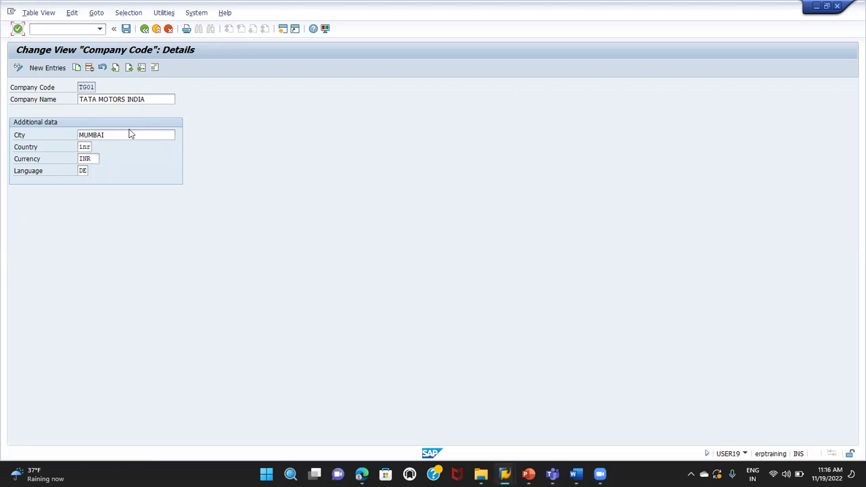
pyautogui.press('BackSpace')
pyautogui.click(83, 170)
pyautogui.write('E')
pyautogui.press('Return')
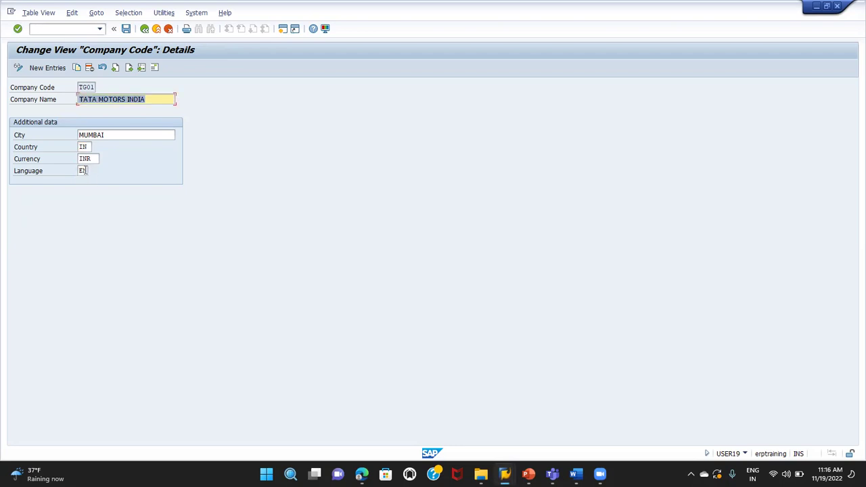
pyautogui.click(126, 28)
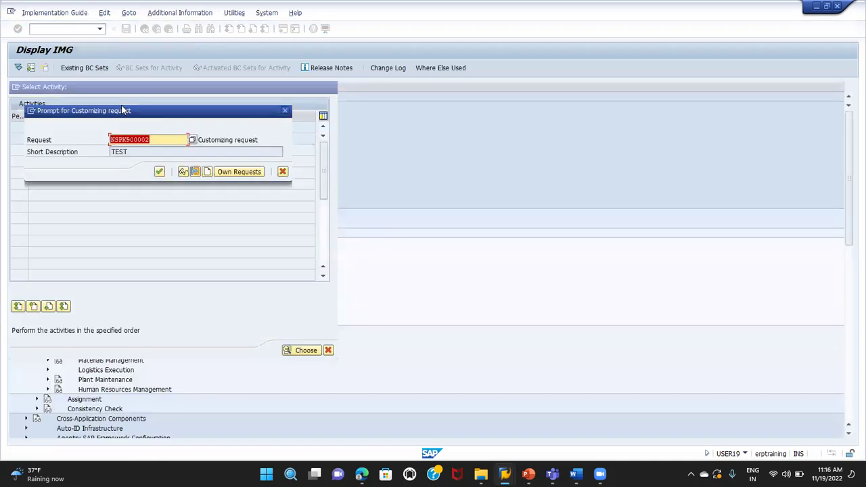
# Assign the change to the customizing request, dismiss the hard currency error, and reopen Edit Company Code Data.
pyautogui.click(157, 173)
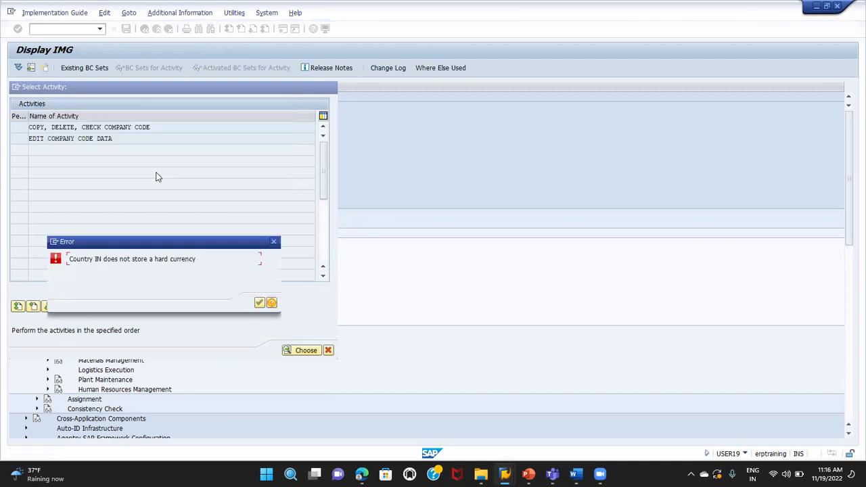
pyautogui.click(260, 303)
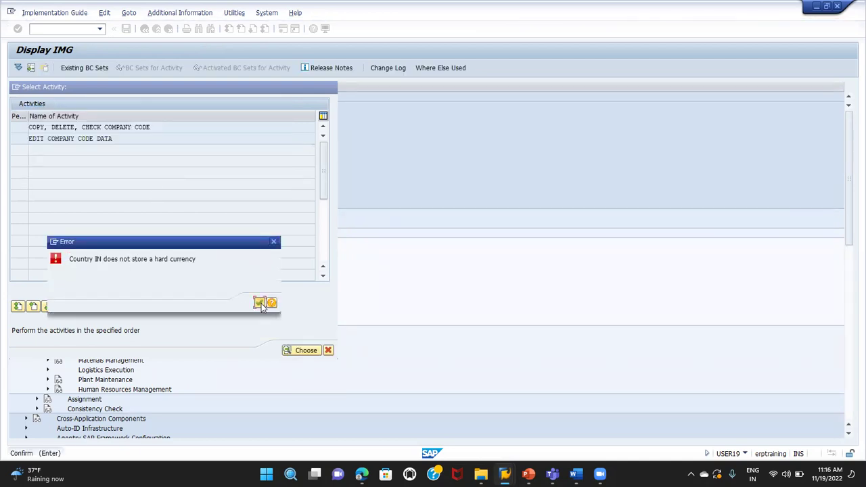
pyautogui.doubleClick(102, 139)
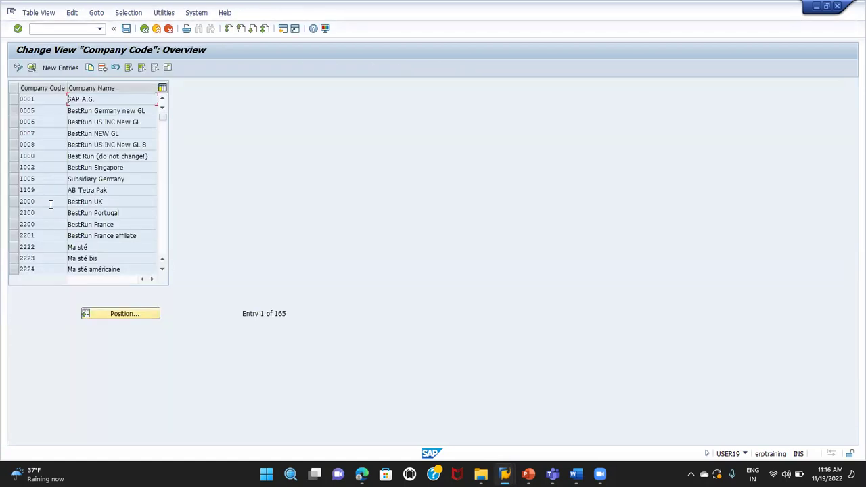
# Position the list to TR00, then to TG01, and select the TG01 TATA MOTORS INDIA entry.
pyautogui.click(126, 314)
pyautogui.write('tr00')
pyautogui.press('Return')
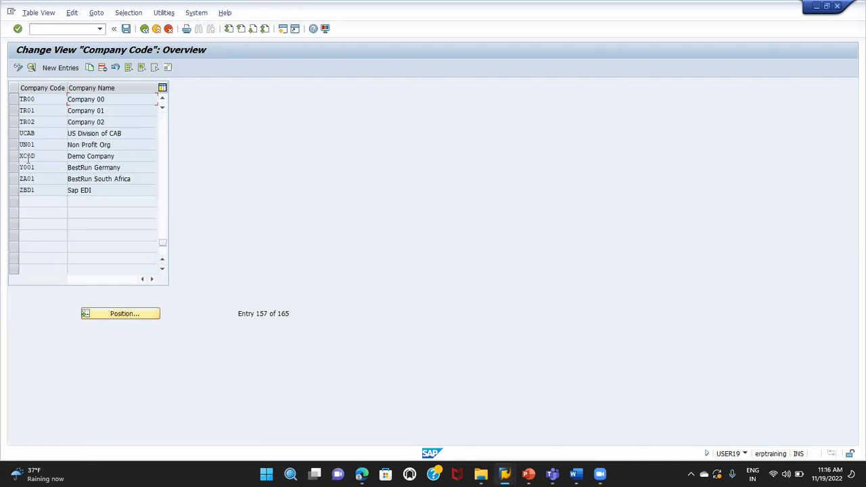
pyautogui.click(113, 318)
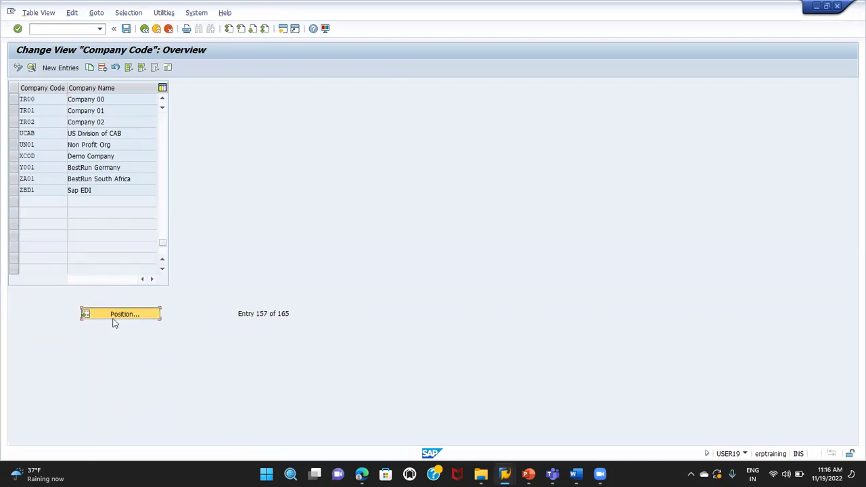
pyautogui.write('tg01')
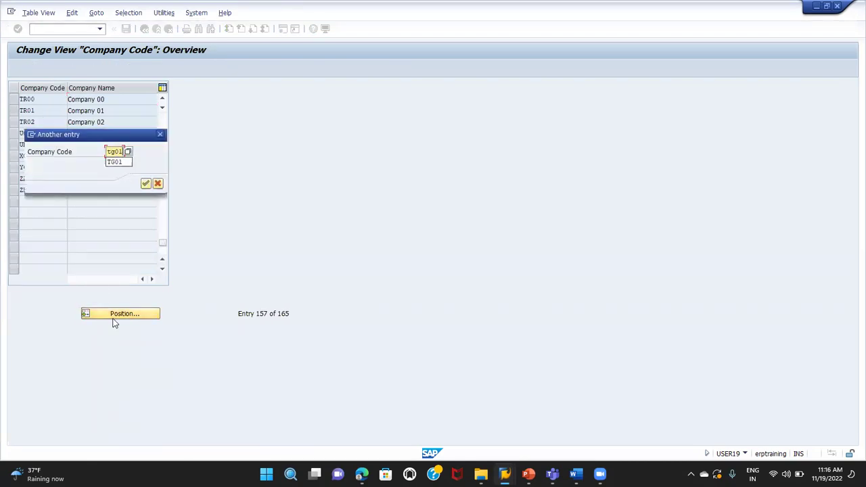
pyautogui.press('Return')
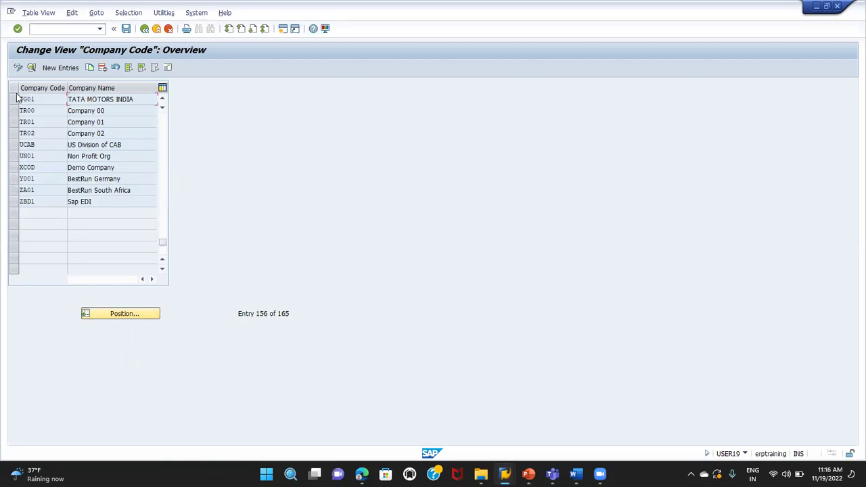
pyautogui.click(14, 100)
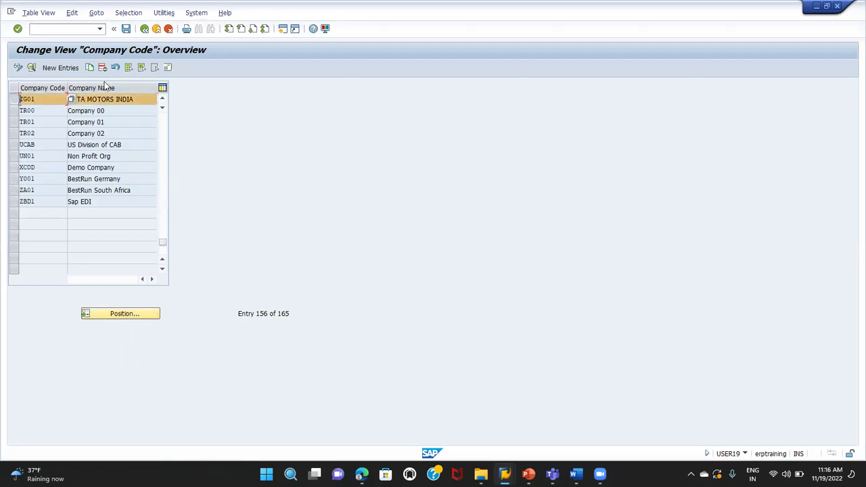
# In TG01's address, replace the company name with TATA MOTORS.
pyautogui.click(168, 68)
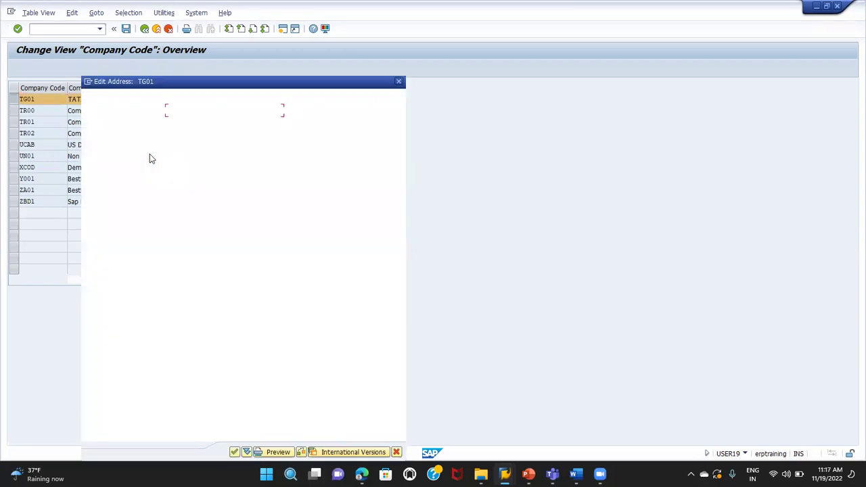
pyautogui.click(230, 122)
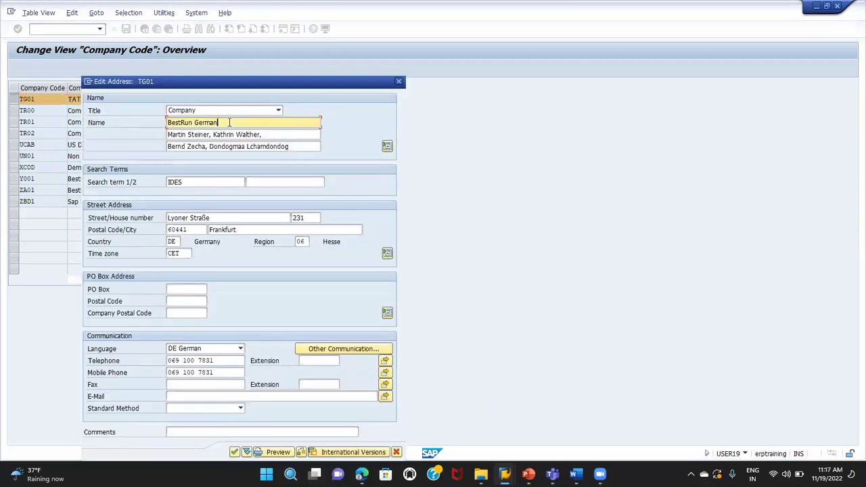
pyautogui.press('BackSpace')
pyautogui.press('BackSpace')
pyautogui.press('BackSpace')
pyautogui.press('BackSpace')
pyautogui.press('BackSpace')
pyautogui.press('BackSpace')
pyautogui.press('BackSpace')
pyautogui.press('BackSpace')
pyautogui.press('BackSpace')
pyautogui.press('BackSpace')
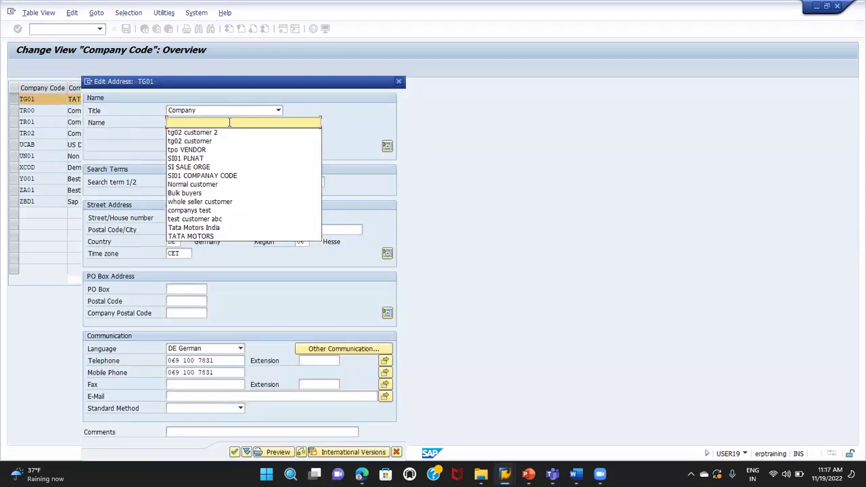
pyautogui.write('tata')
pyautogui.press('Down')
pyautogui.press('Down')
pyautogui.press('Return')
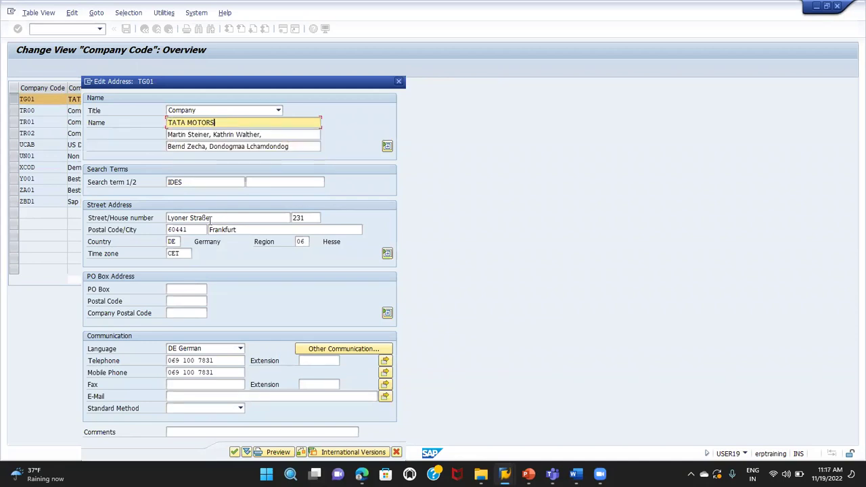
# Change the postal code to 604411, re-enter country DE, and delete region 06.
pyautogui.click(200, 229)
pyautogui.write('1')
pyautogui.click(178, 241)
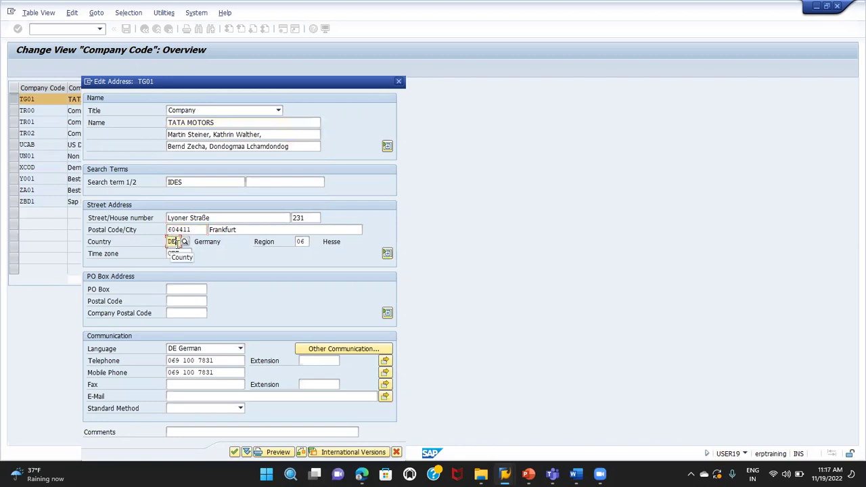
pyautogui.press('BackSpace')
pyautogui.press('BackSpace')
pyautogui.write('DE')
pyautogui.press('Return')
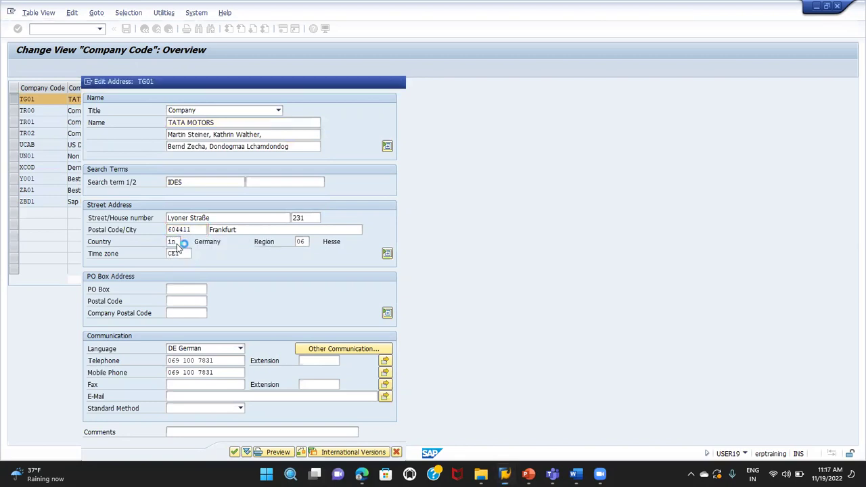
pyautogui.click(304, 241)
pyautogui.press('Return')
pyautogui.press('Delete')
# Set the address country to IN India and the language to EN English.
pyautogui.click(175, 241)
pyautogui.press('Delete')
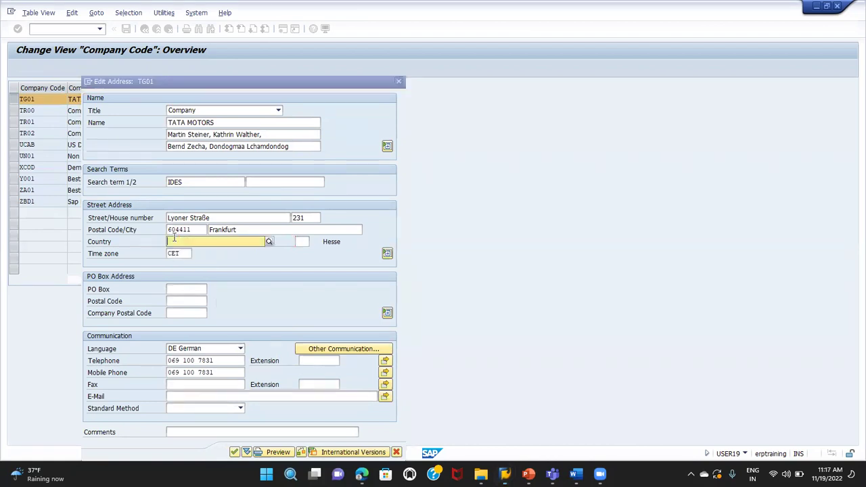
pyautogui.write('in')
pyautogui.press('BackSpace')
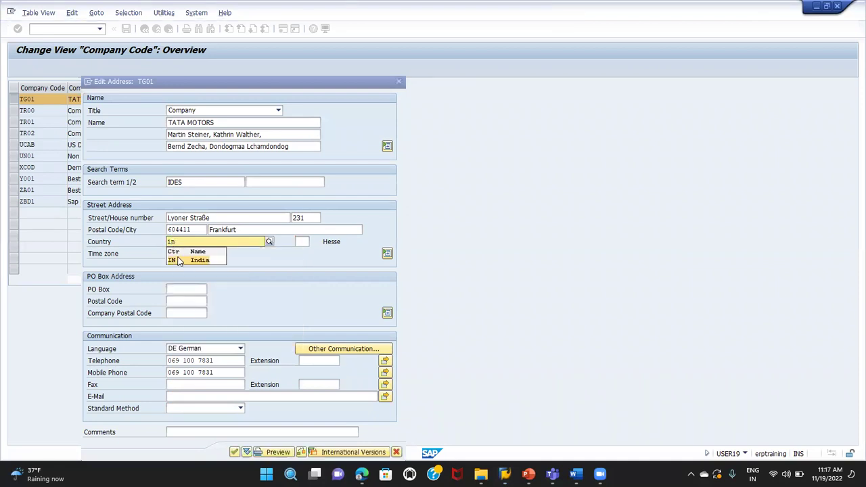
pyautogui.click(179, 262)
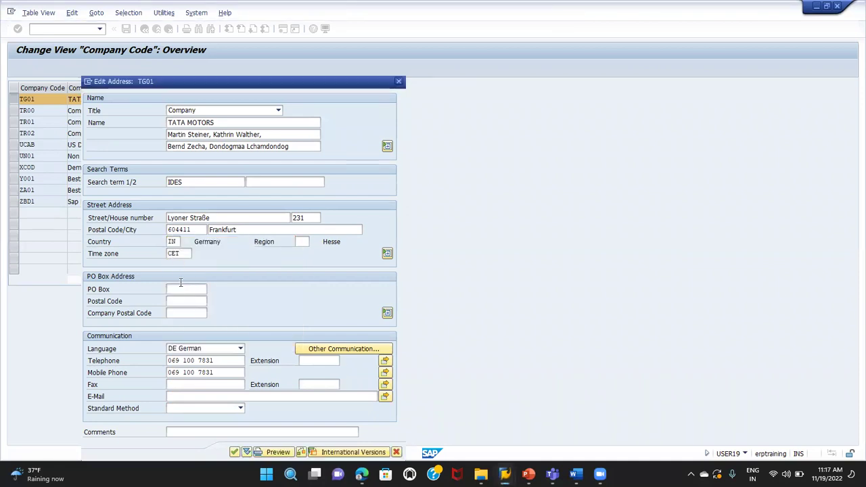
pyautogui.click(190, 348)
pyautogui.scroll(2, 190, 359)
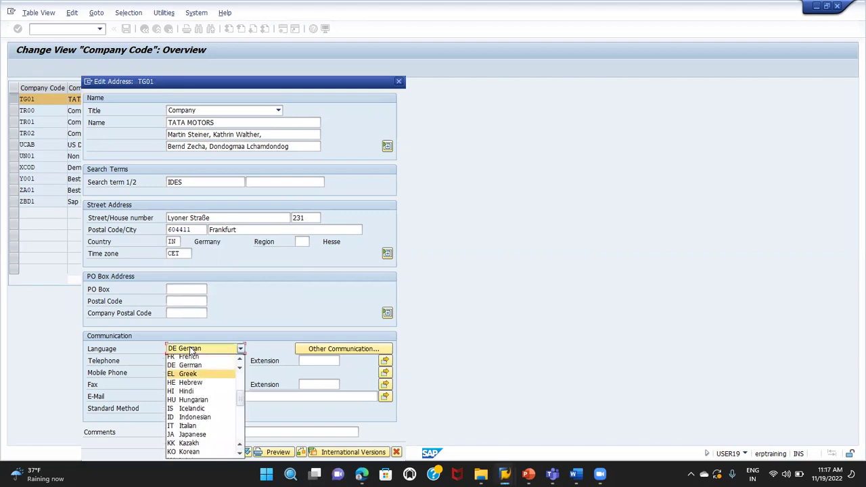
pyautogui.click(188, 359)
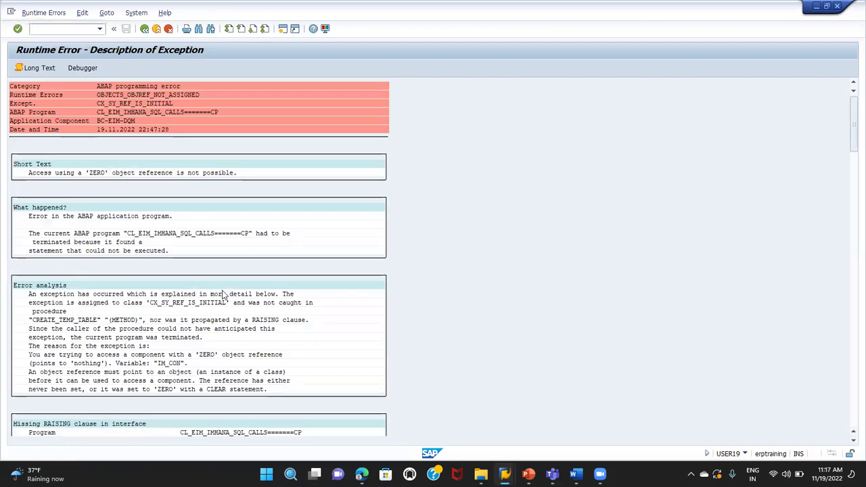
# Go back from the runtime error and open the SAP Reference IMG via project execution.
pyautogui.scroll(-3, 224, 296)
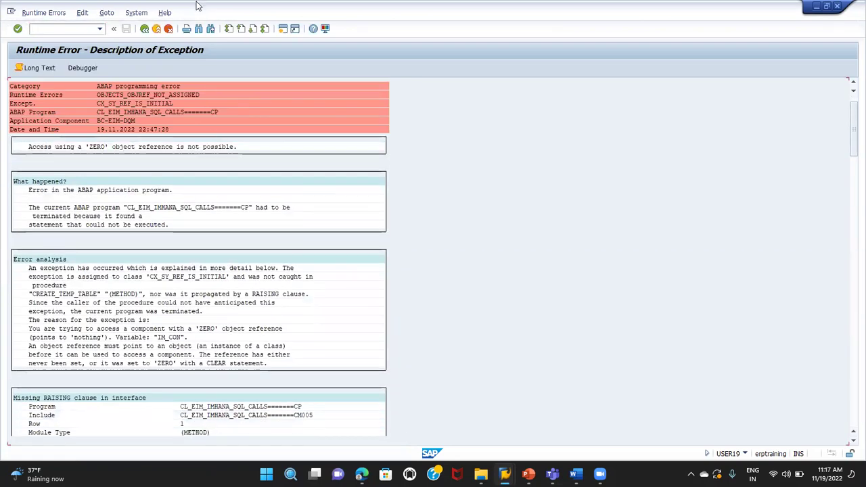
pyautogui.click(144, 29)
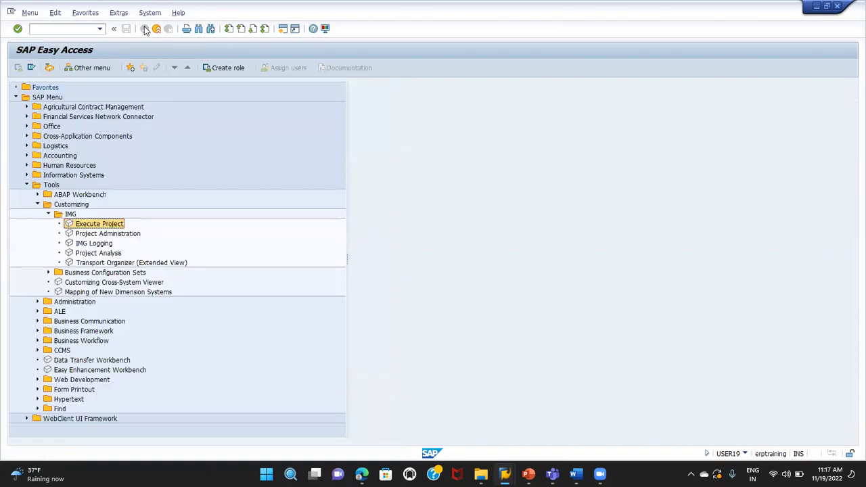
pyautogui.doubleClick(84, 224)
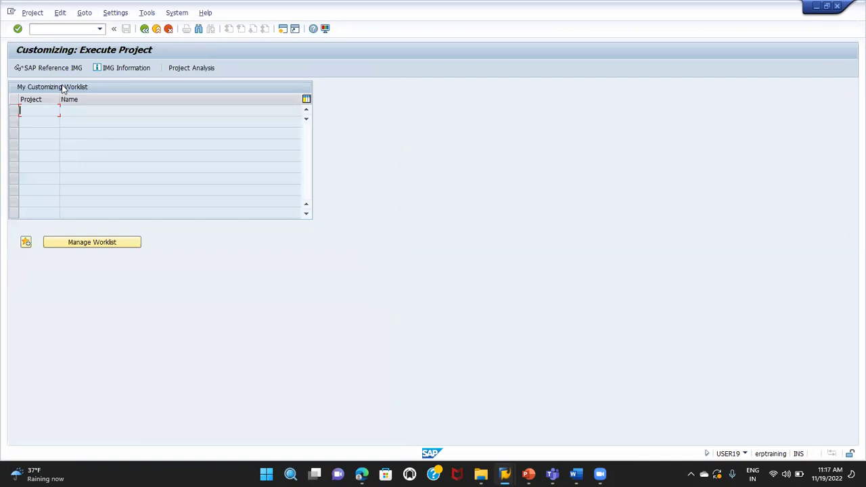
pyautogui.click(54, 68)
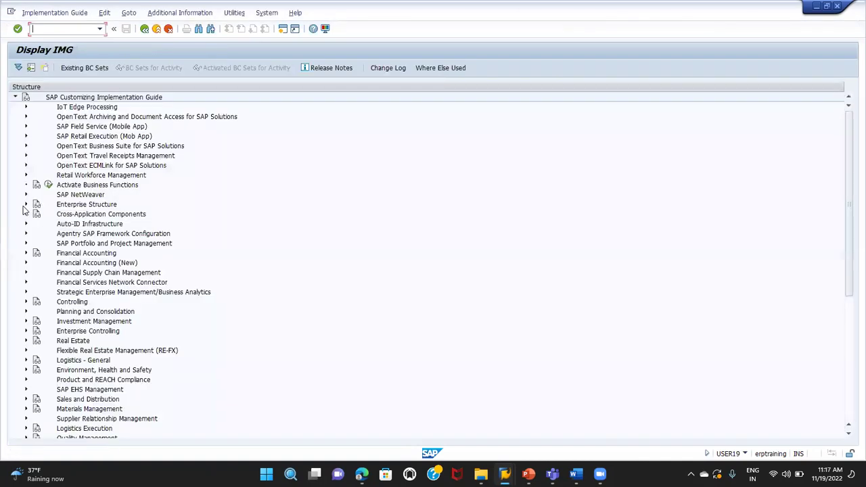
# Expand Enterprise Structure > Definition > Financial Accounting and run Edit Company Code Data.
pyautogui.click(25, 205)
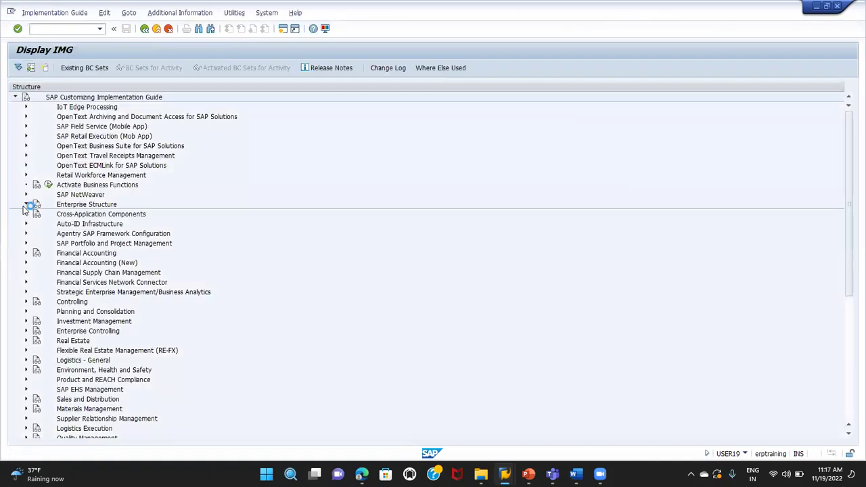
pyautogui.click(37, 224)
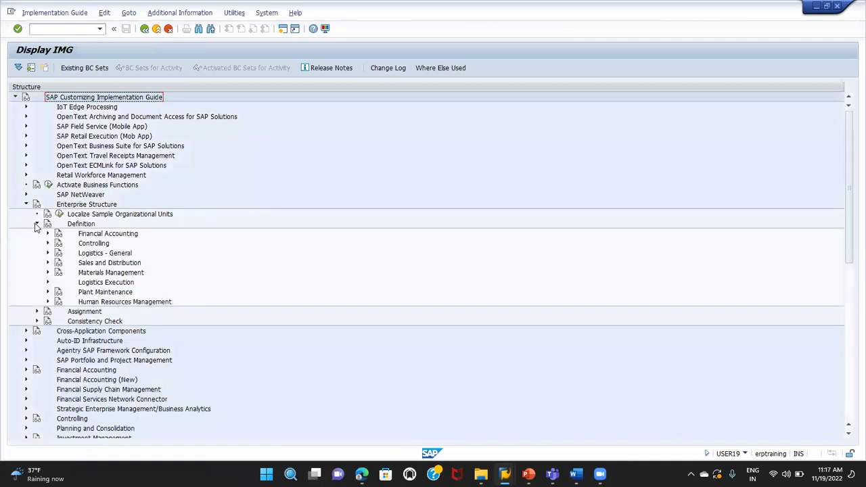
pyautogui.click(47, 263)
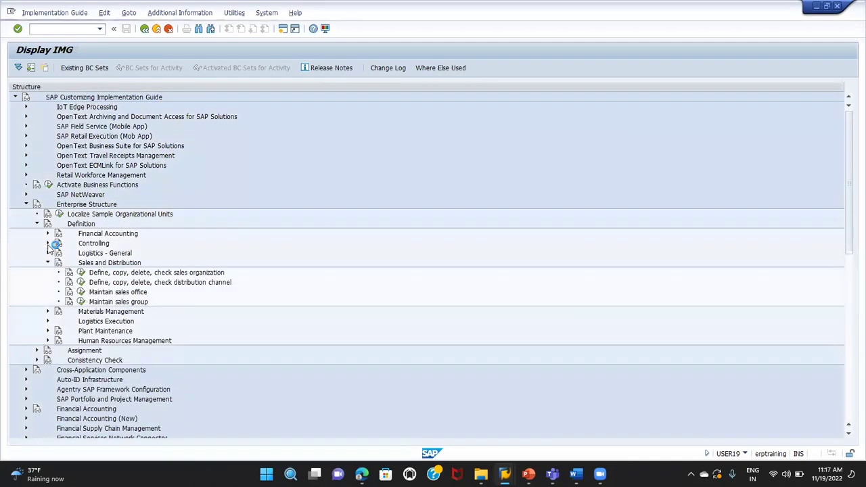
pyautogui.click(48, 234)
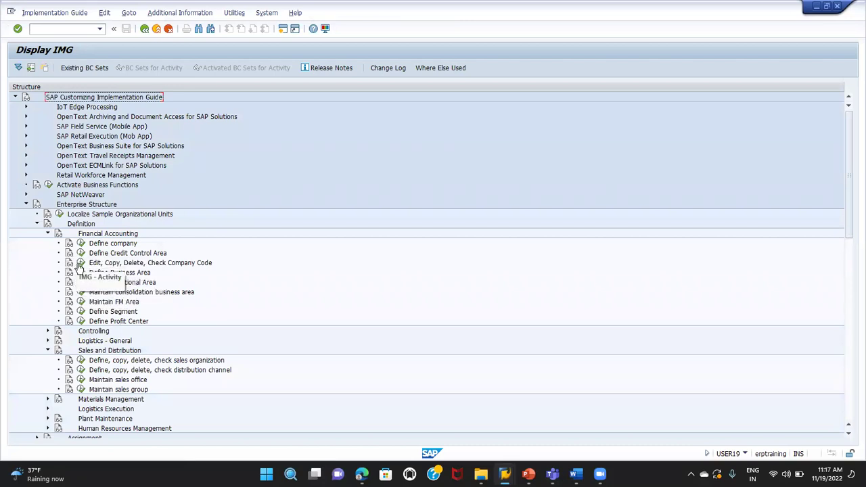
pyautogui.click(80, 264)
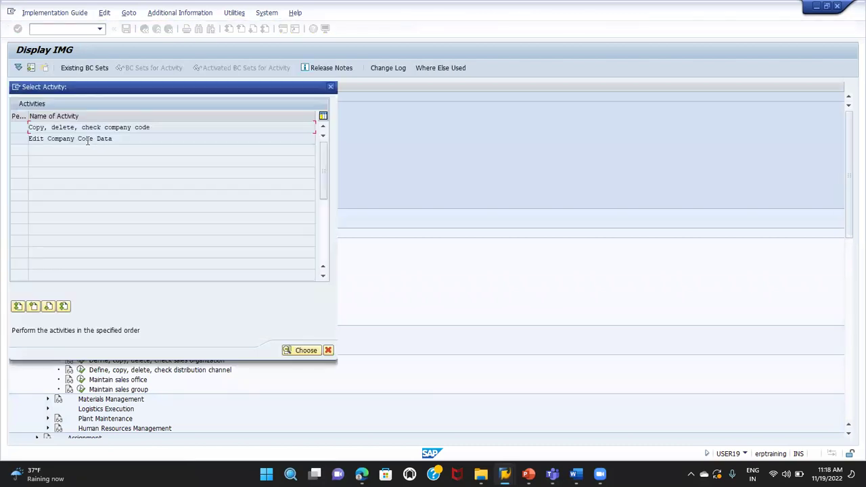
pyautogui.doubleClick(81, 139)
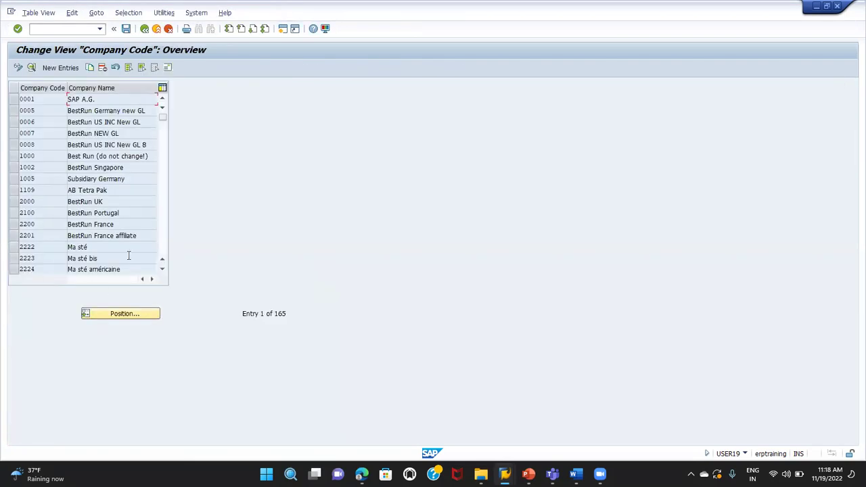
# Position to TG01, open its TATA MOTORS INDIA details, then switch to the Enterprise Structure slide show.
pyautogui.click(115, 315)
pyautogui.write('tg01')
pyautogui.press('Return')
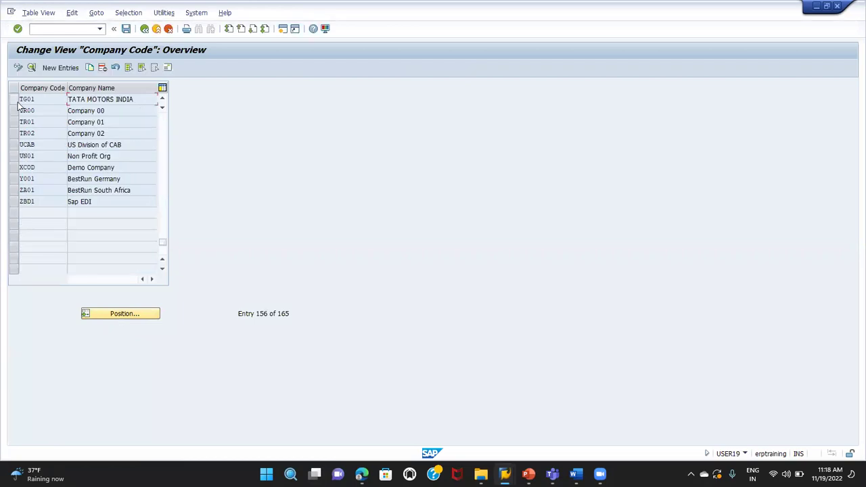
pyautogui.click(14, 99)
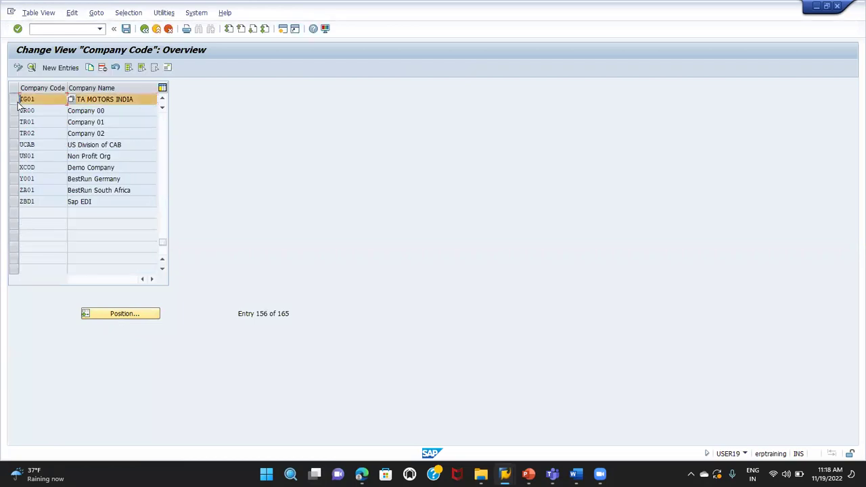
pyautogui.click(31, 69)
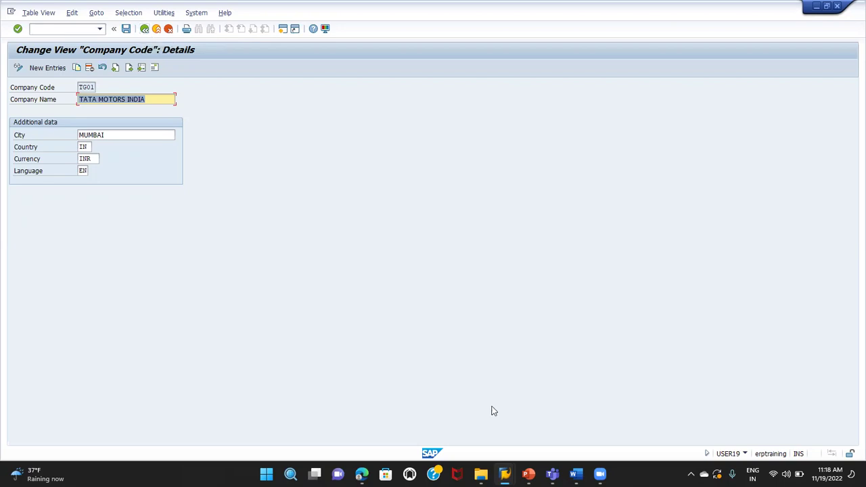
pyautogui.click(528, 474)
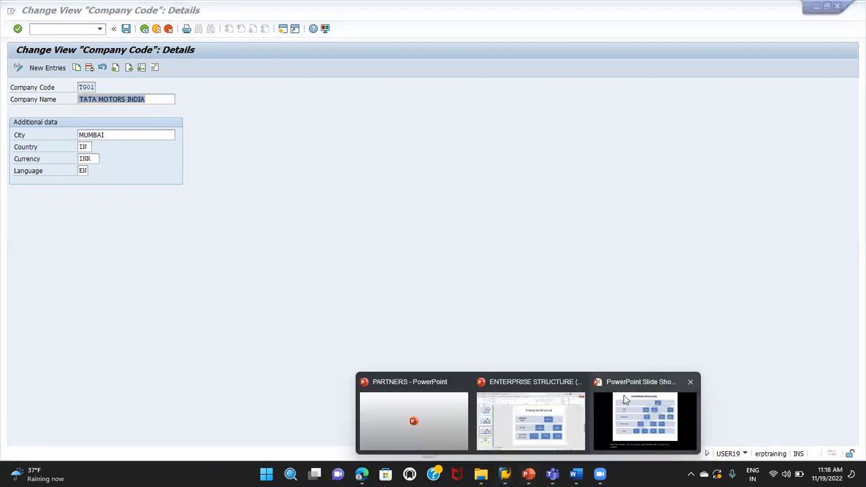
pyautogui.click(624, 395)
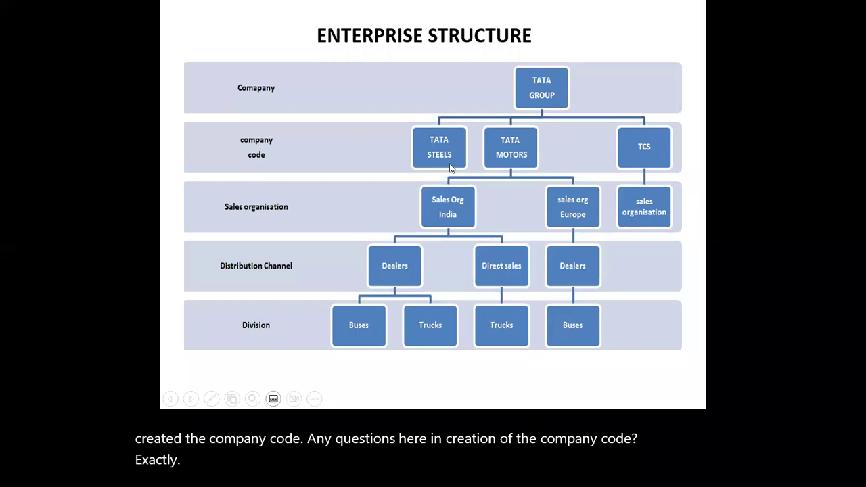
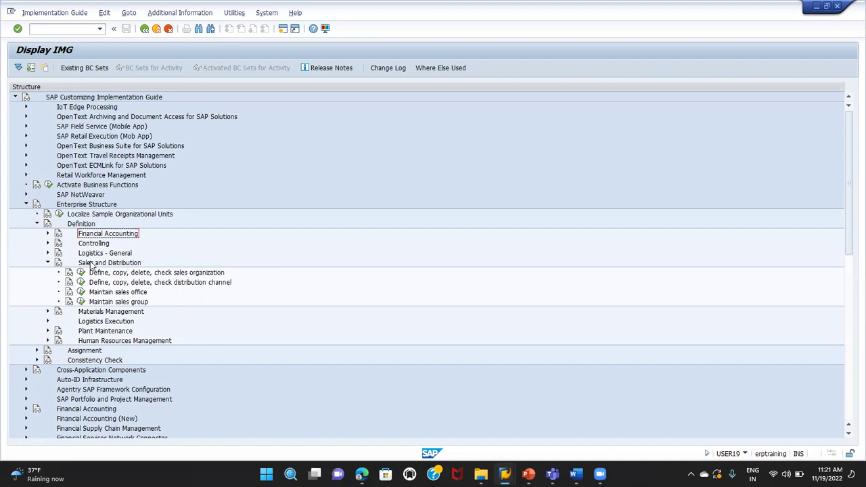
# Open Define Sales Organization under Sales and Distribution, then back out of it.
pyautogui.click(92, 264)
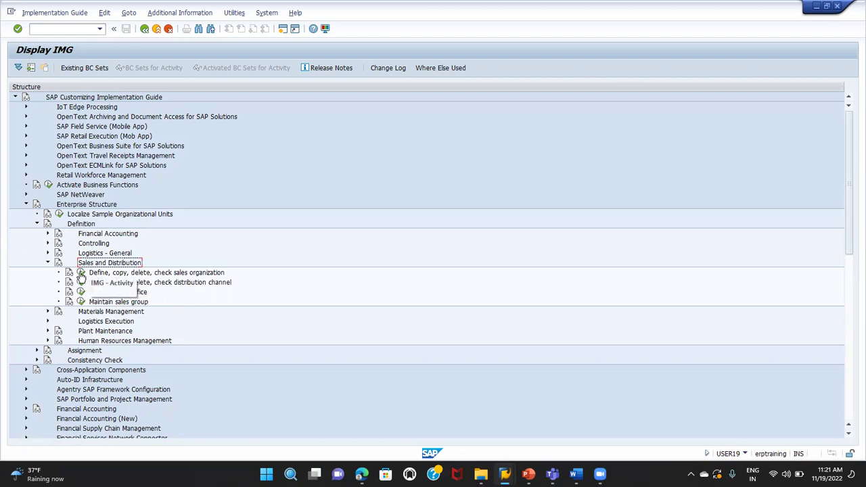
pyautogui.click(81, 273)
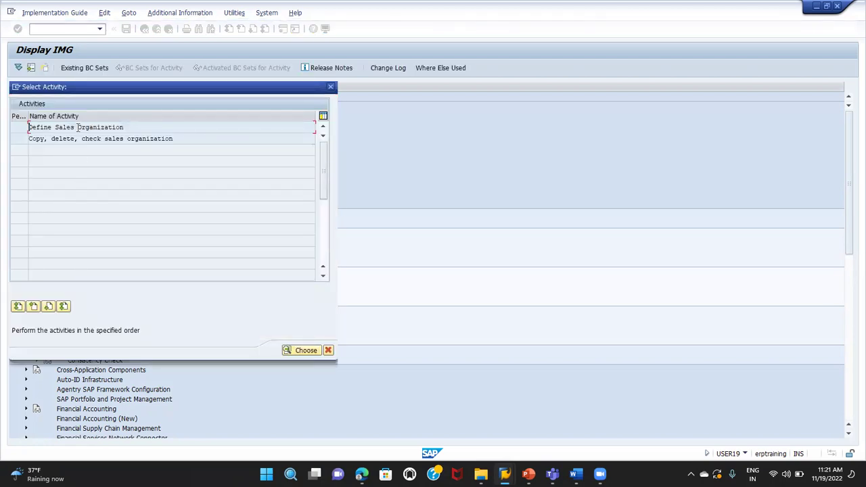
pyautogui.doubleClick(80, 128)
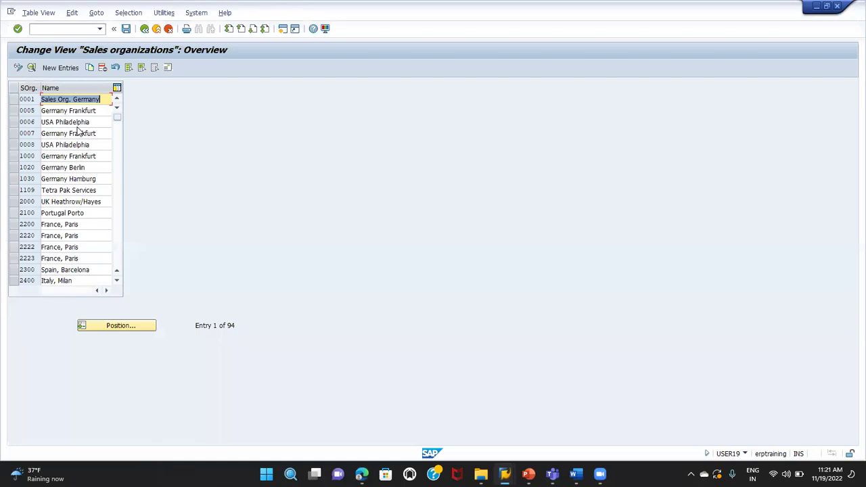
pyautogui.click(143, 29)
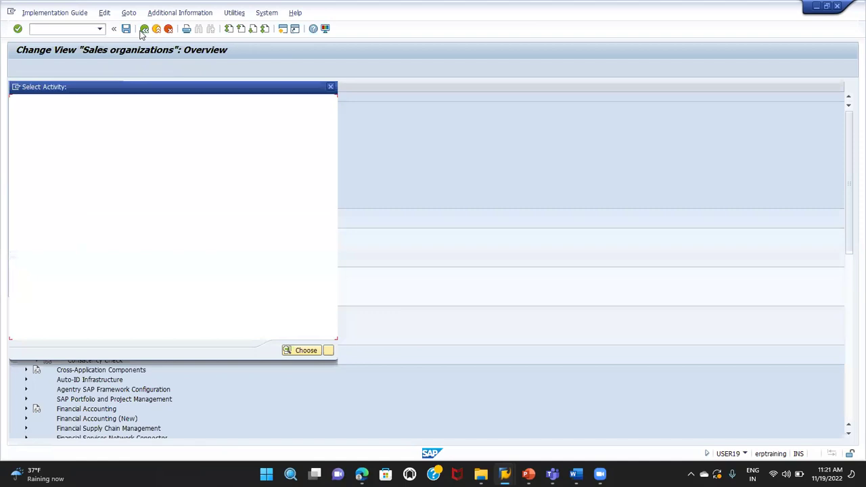
pyautogui.click(331, 88)
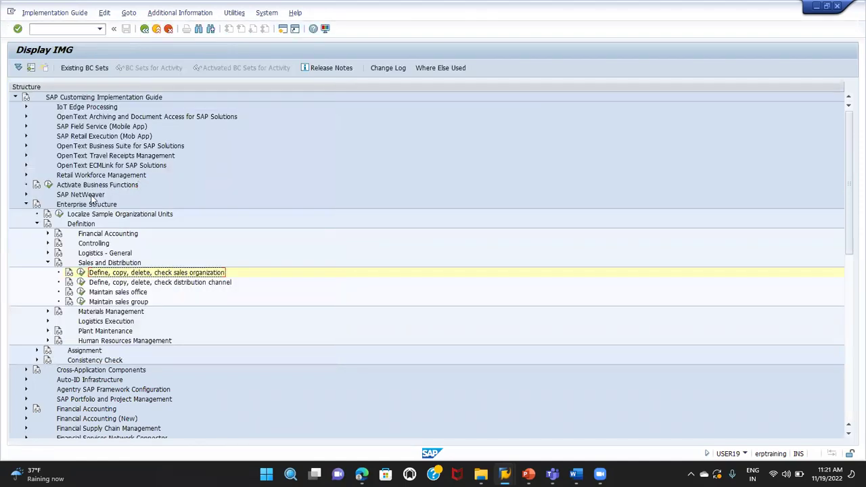
# Browse the Financial Accounting company and company code activities in the enterprise structure definition.
pyautogui.click(87, 205)
pyautogui.click(78, 224)
pyautogui.click(47, 234)
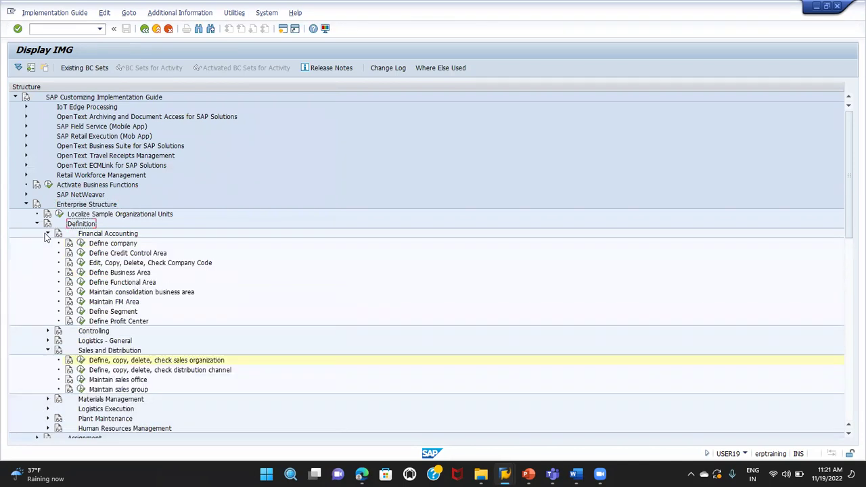
pyautogui.click(104, 244)
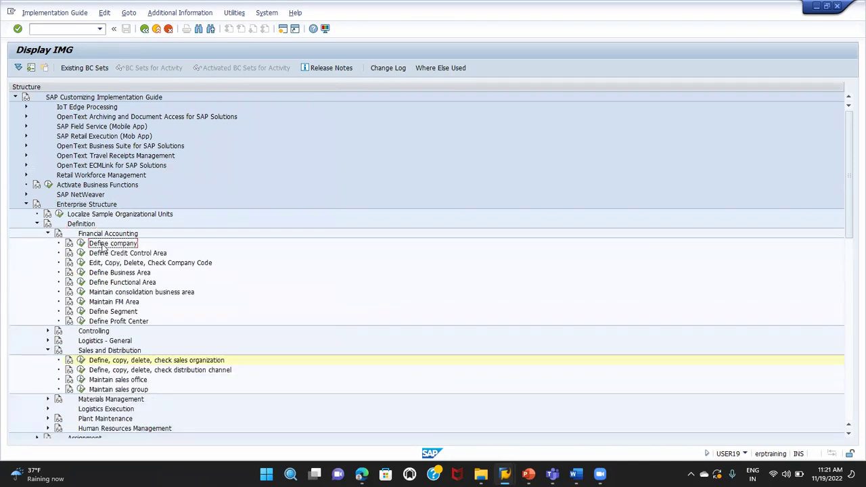
pyautogui.click(131, 265)
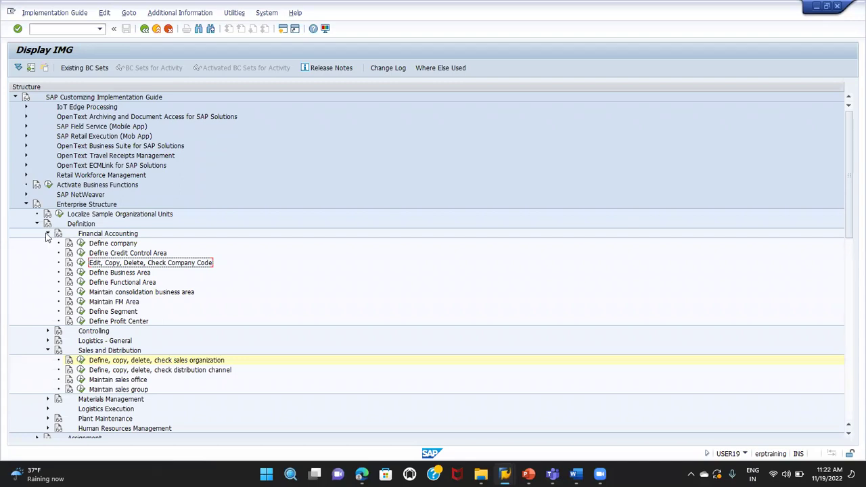
pyautogui.click(47, 234)
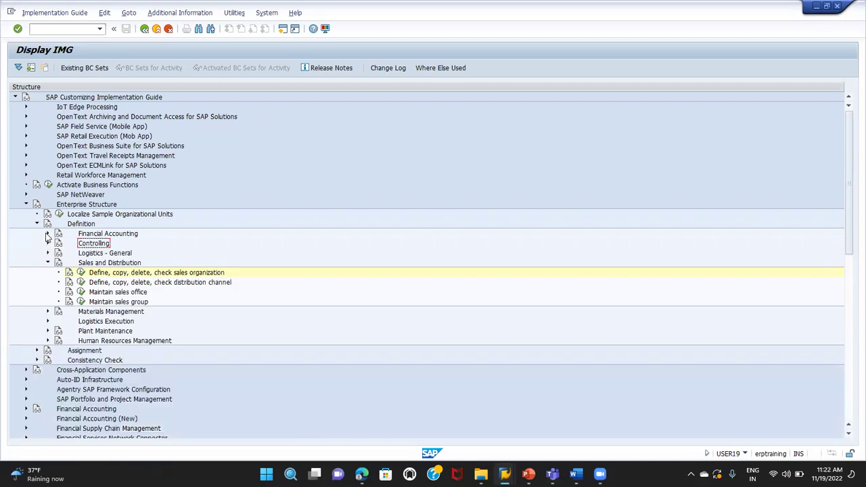
# Return to Sales and Distribution and reopen Define Sales Organization.
pyautogui.click(83, 236)
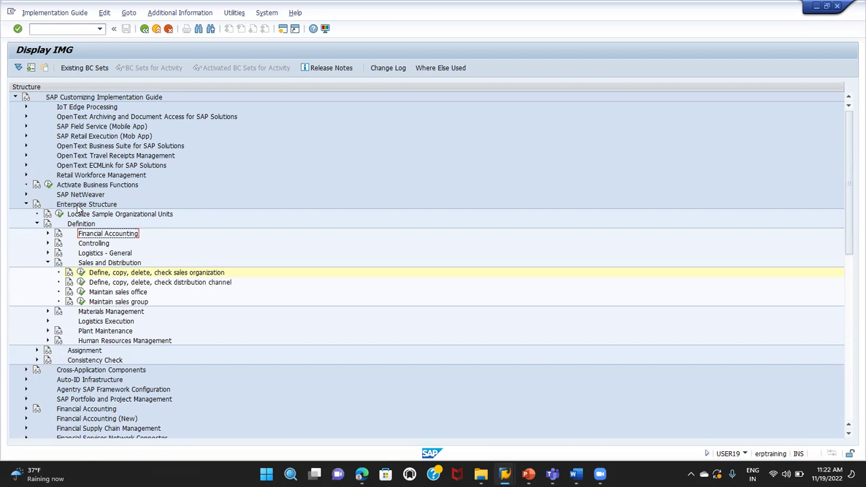
pyautogui.click(78, 206)
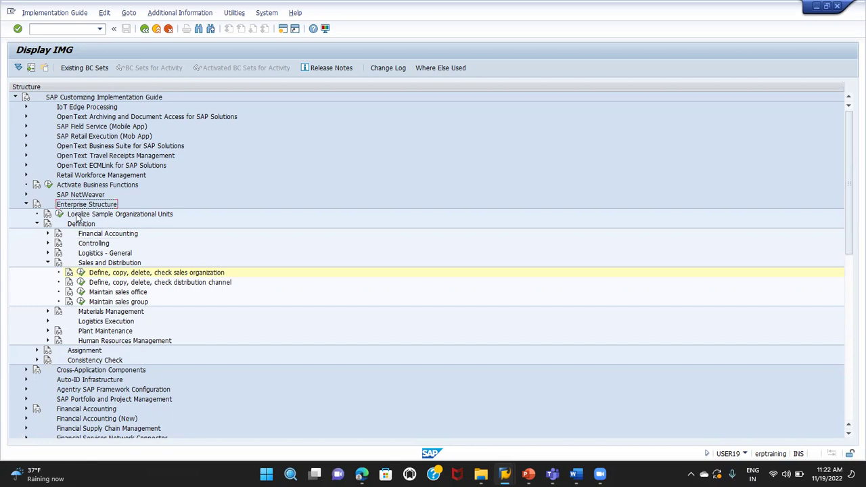
pyautogui.click(77, 224)
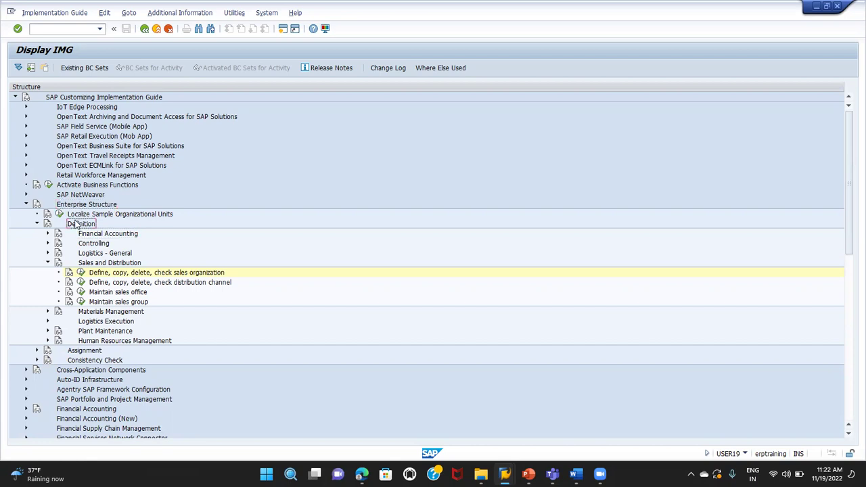
pyautogui.click(94, 265)
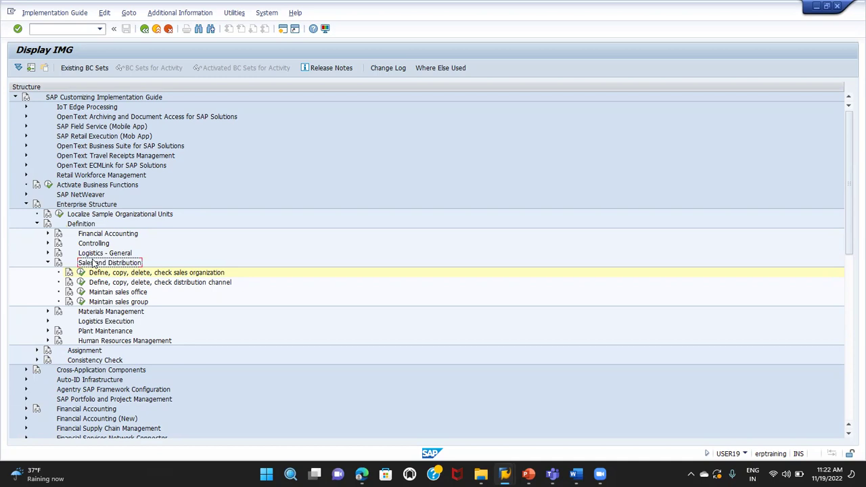
pyautogui.click(80, 274)
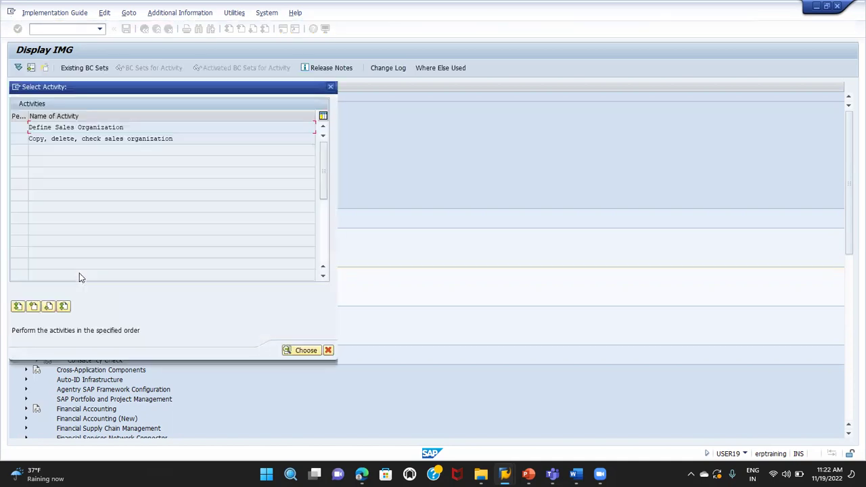
pyautogui.doubleClick(55, 130)
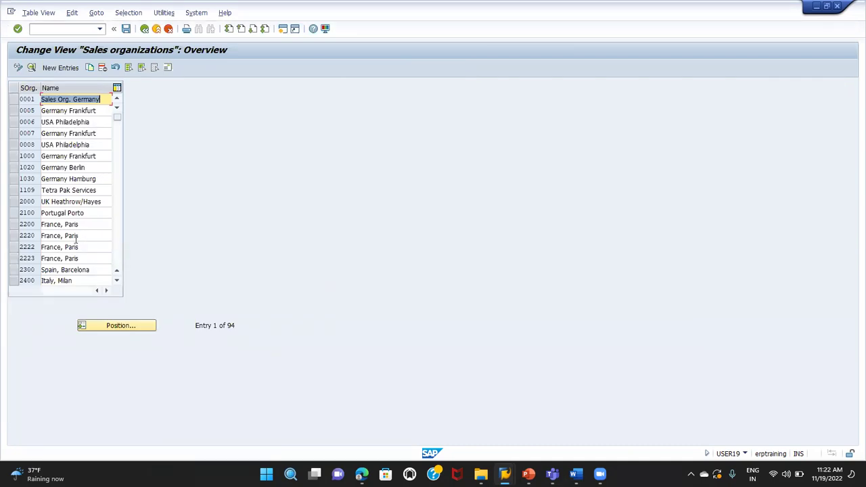
# Select sales org 1000 Germany Frankfurt, review its details, and return to the list.
pyautogui.click(17, 157)
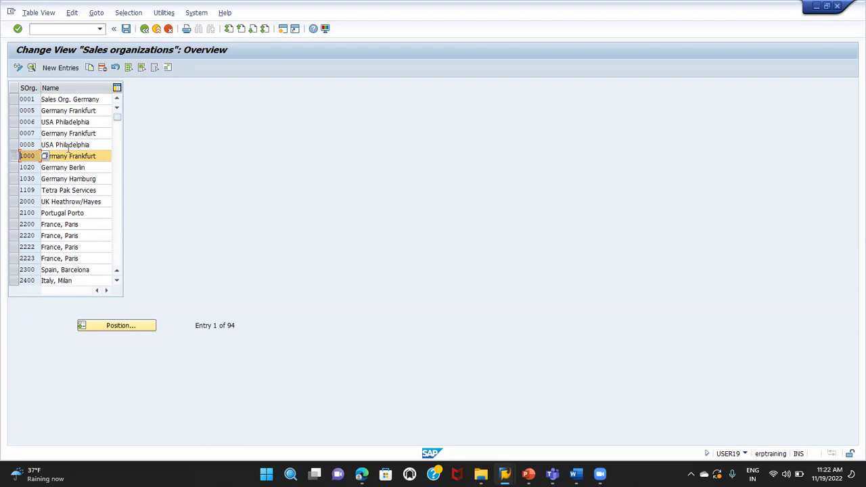
pyautogui.press('Up')
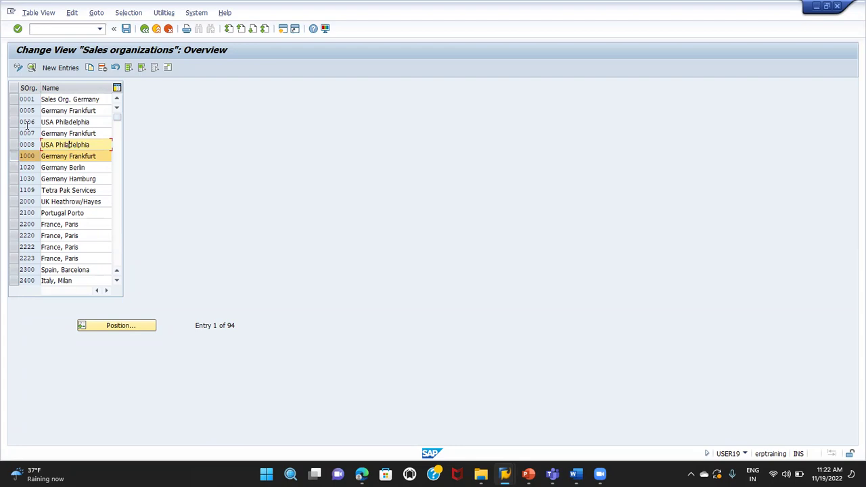
pyautogui.click(32, 67)
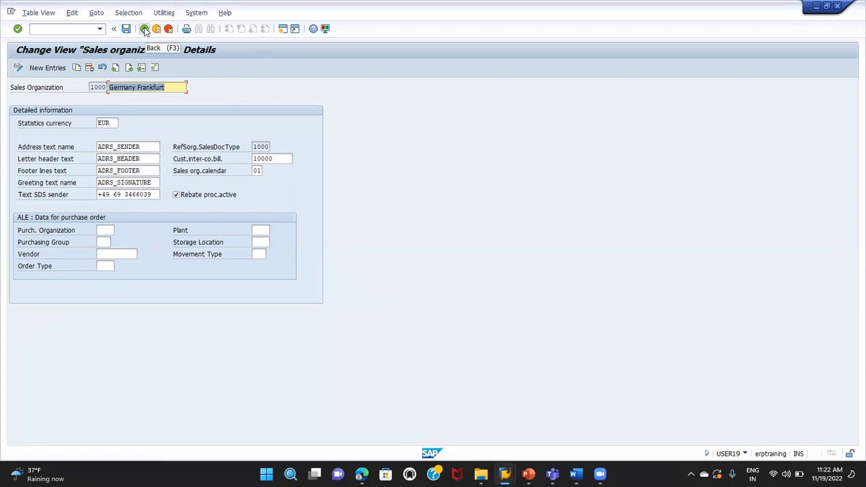
pyautogui.click(144, 30)
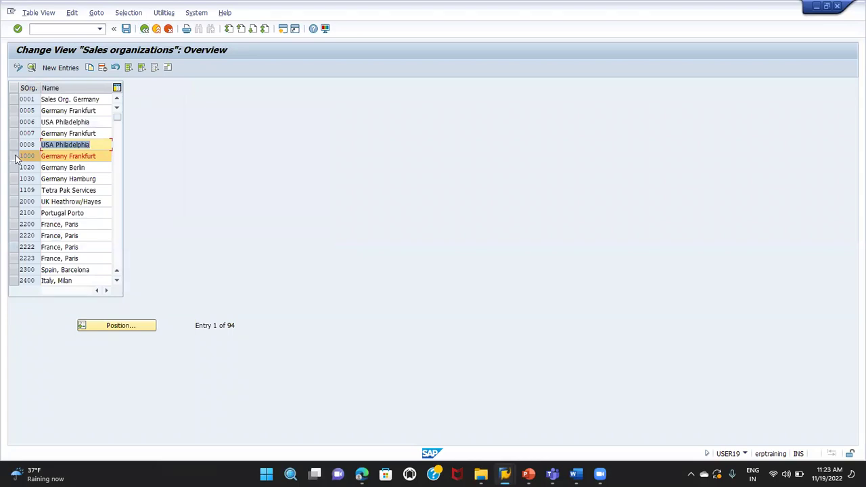
# Copy sales org 1000 as a new entry with key tg01, correcting the mistyped tg02.
pyautogui.click(88, 68)
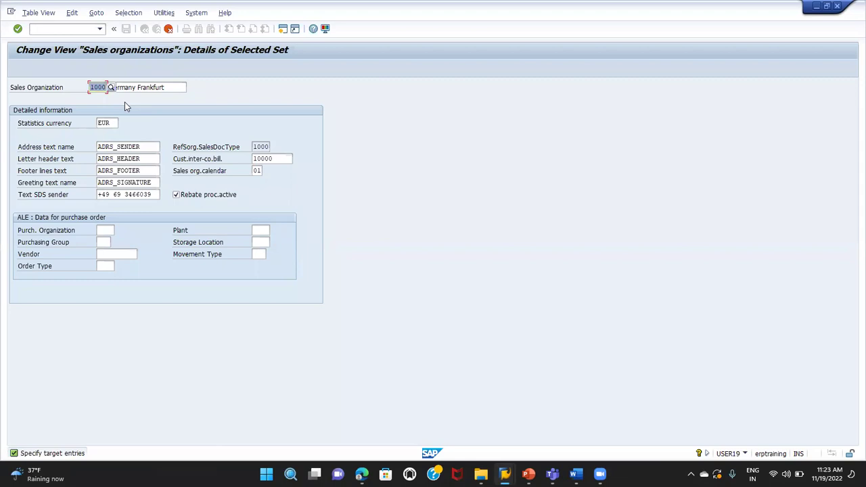
pyautogui.write('tg02')
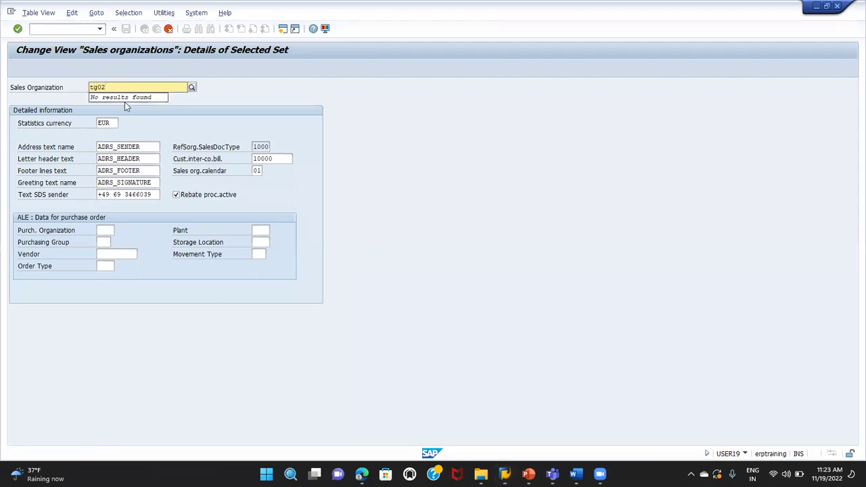
pyautogui.press('Return')
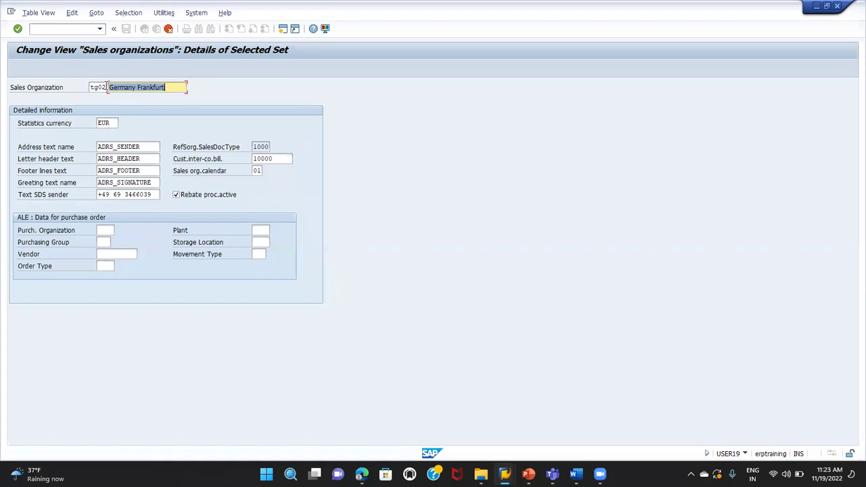
pyautogui.click(101, 87)
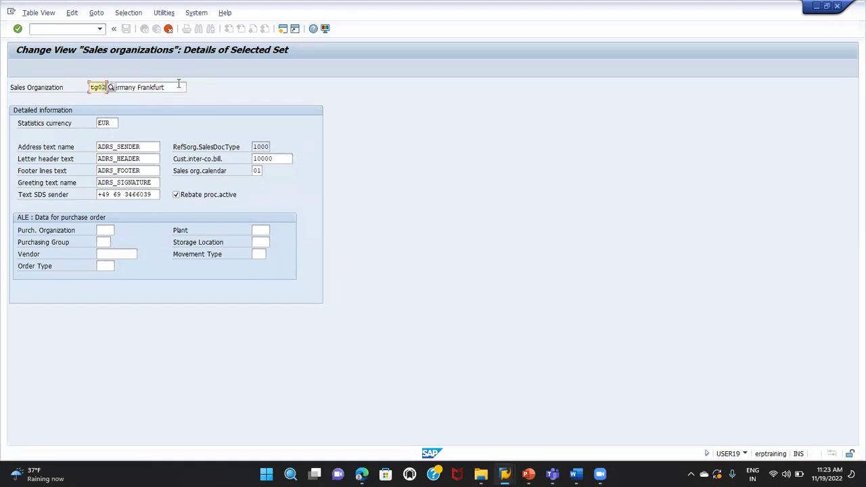
pyautogui.press('BackSpace')
pyautogui.write('1')
pyautogui.press('Tab')
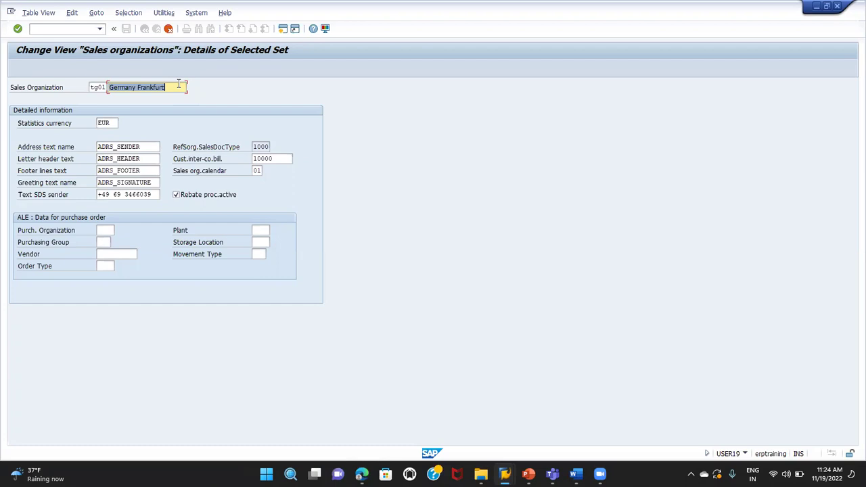
# Replace the Germany Frankfurt description with 'sales org INDIA'.
pyautogui.click(98, 87)
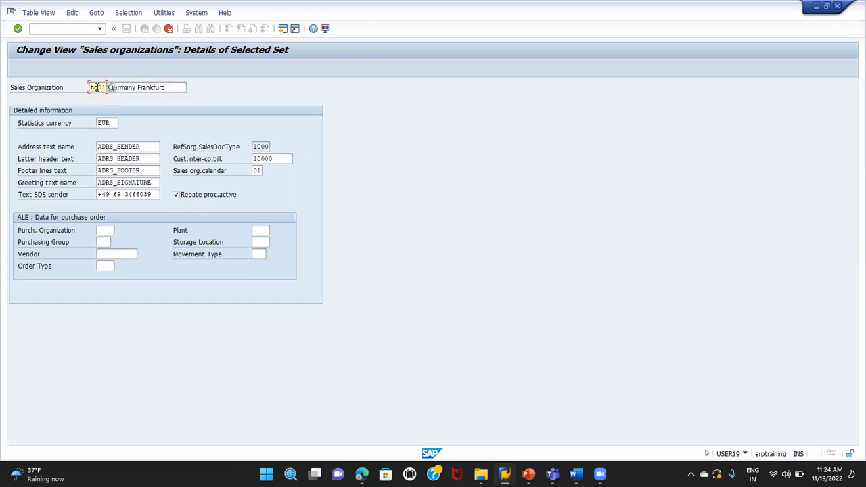
pyautogui.click(177, 88)
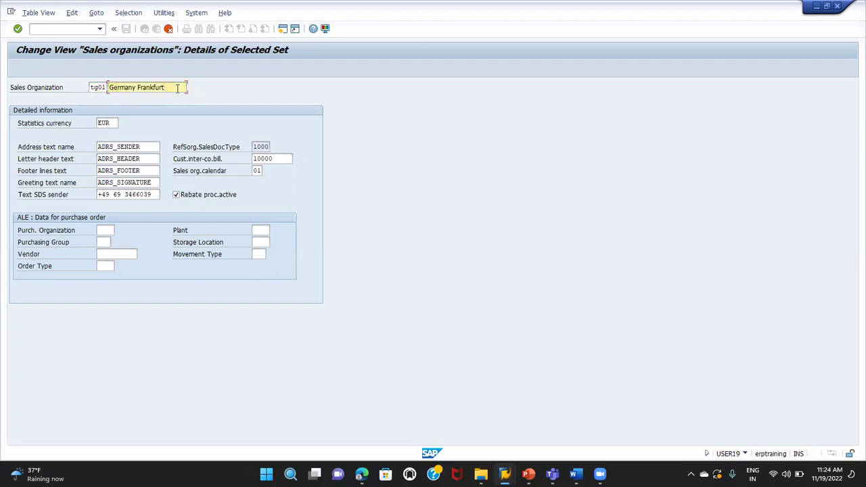
pyautogui.press('BackSpace')
pyautogui.press('BackSpace')
pyautogui.press('BackSpace')
pyautogui.press('BackSpace')
pyautogui.press('BackSpace')
pyautogui.press('BackSpace')
pyautogui.press('BackSpace')
pyautogui.press('BackSpace')
pyautogui.press('BackSpace')
pyautogui.press('BackSpace')
pyautogui.press('BackSpace')
pyautogui.press('BackSpace')
pyautogui.press('BackSpace')
pyautogui.press('BackSpace')
pyautogui.press('BackSpace')
pyautogui.press('BackSpace')
pyautogui.press('BackSpace')
pyautogui.write('sales org')
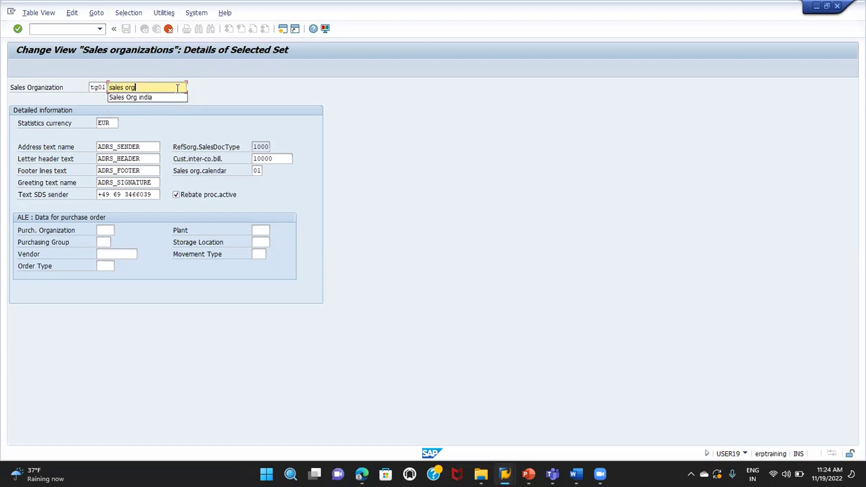
pyautogui.write(' INDIA')
pyautogui.click(218, 87)
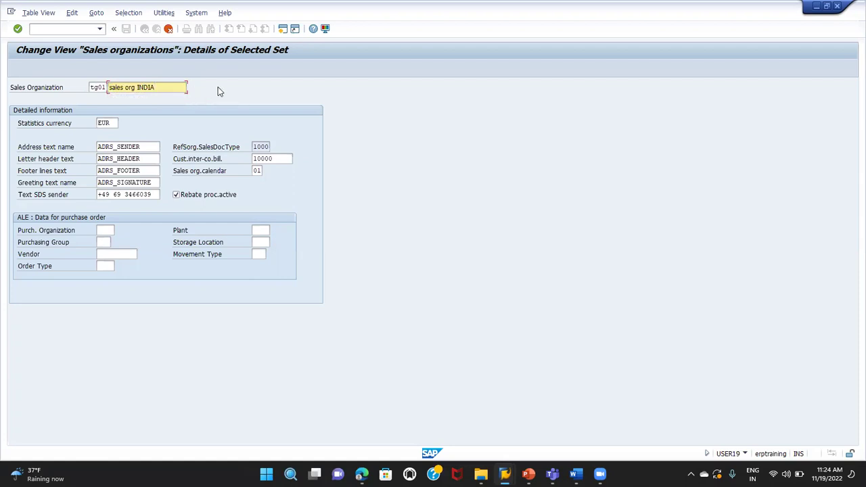
pyautogui.moveTo(553, 473)
# Set the statistics currency to INR and confirm it.
pyautogui.press('Tab')
pyautogui.write('inr')
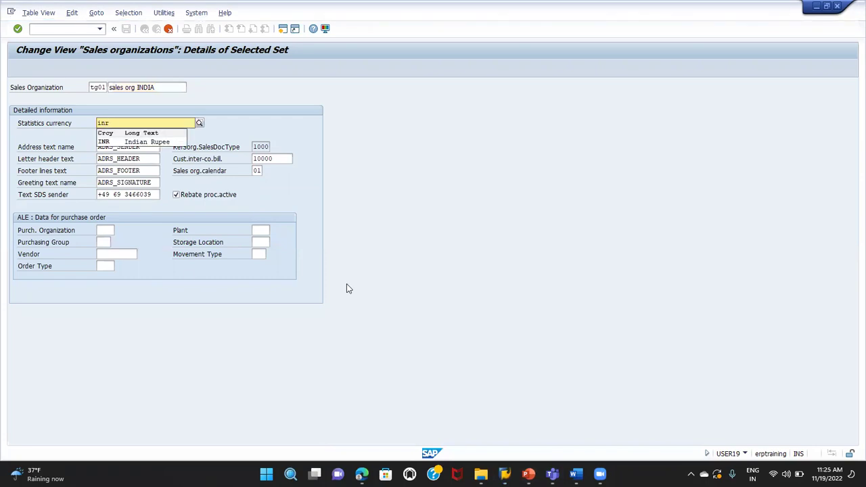
pyautogui.click(141, 172)
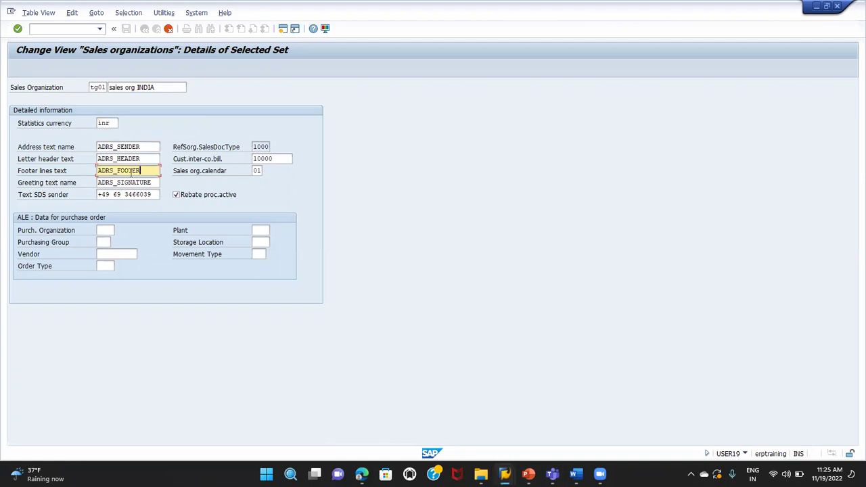
pyautogui.click(107, 123)
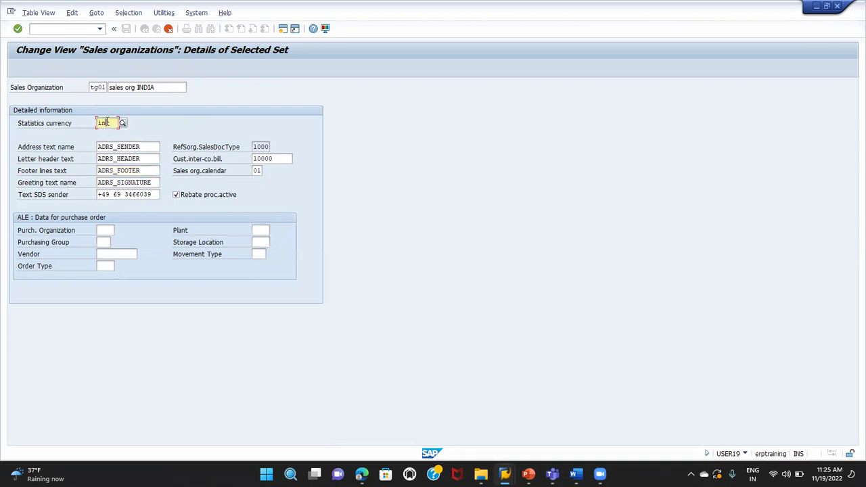
pyautogui.press('Return')
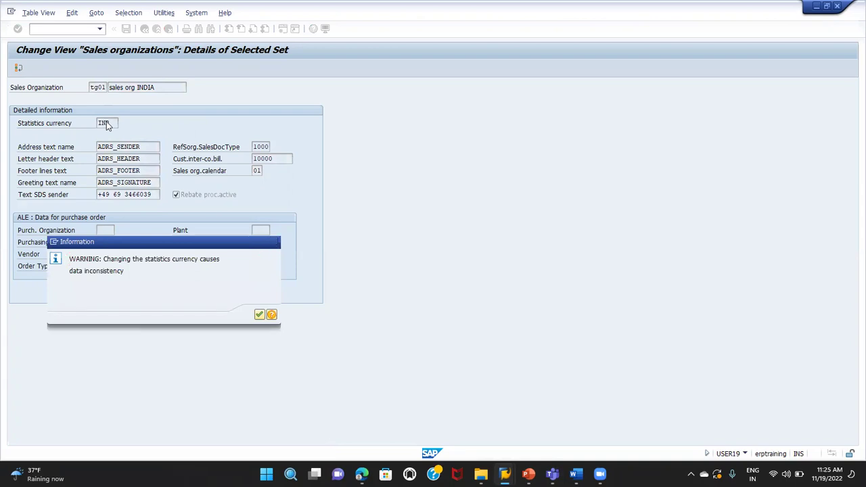
# Acknowledge the currency warning to reach the TG01 address dialog and reposition it.
pyautogui.press('Return')
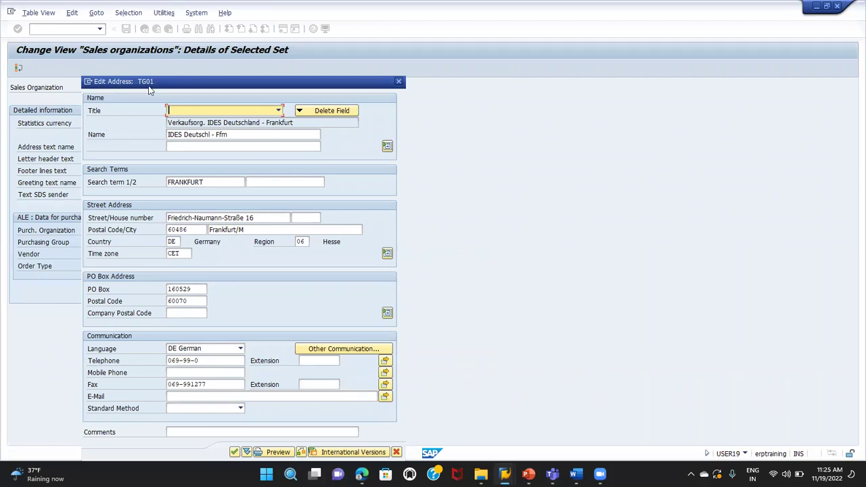
pyautogui.moveTo(166, 85); pyautogui.dragTo(318, 101)
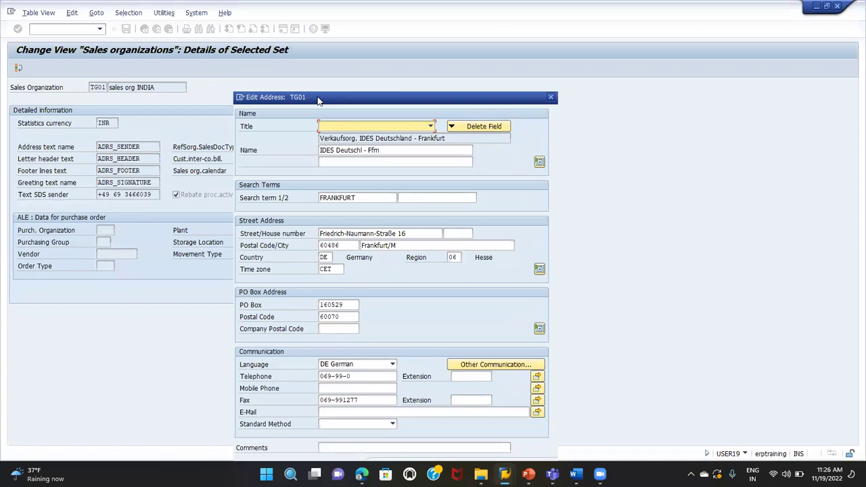
pyautogui.click(431, 126)
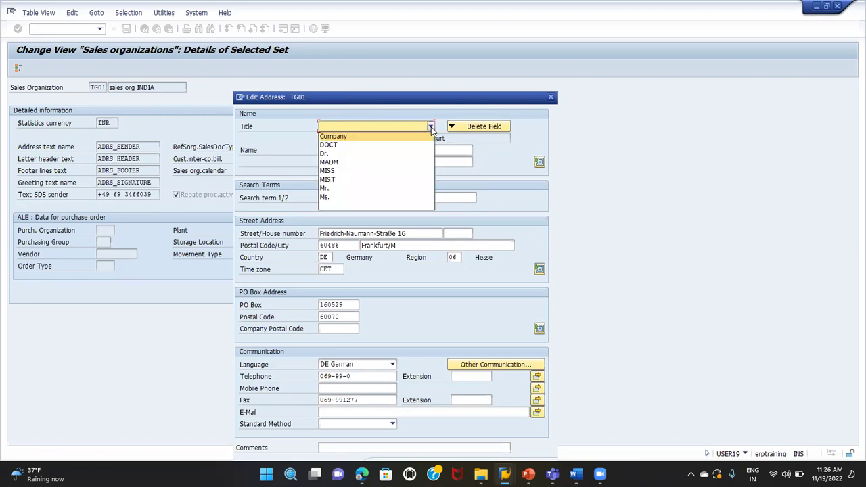
pyautogui.click(328, 113)
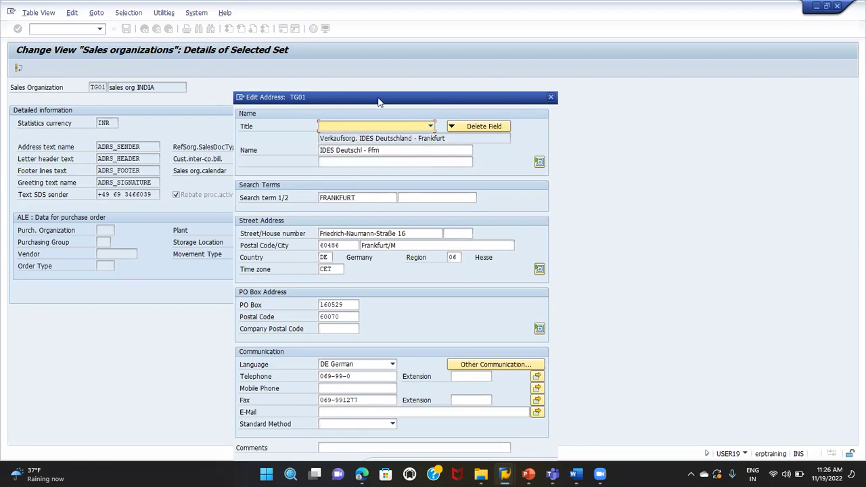
pyautogui.moveTo(379, 102); pyautogui.dragTo(361, 60)
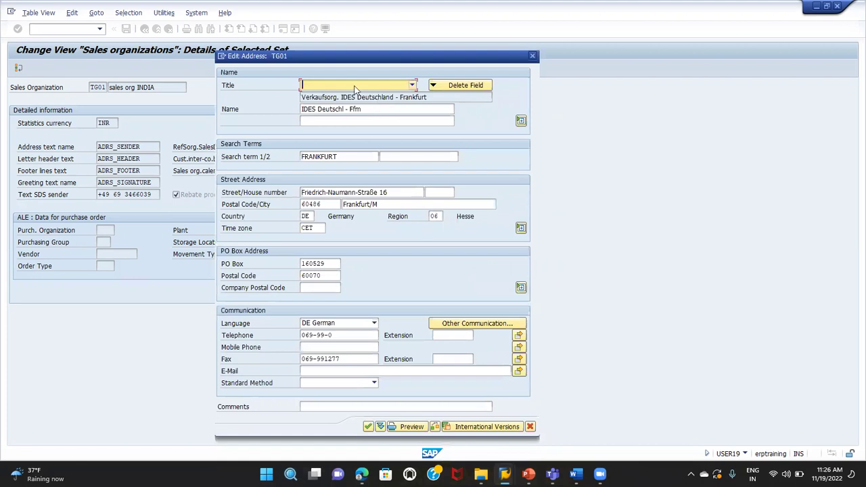
# Set the address title to Company and the name to 'tata motors'.
pyautogui.click(353, 87)
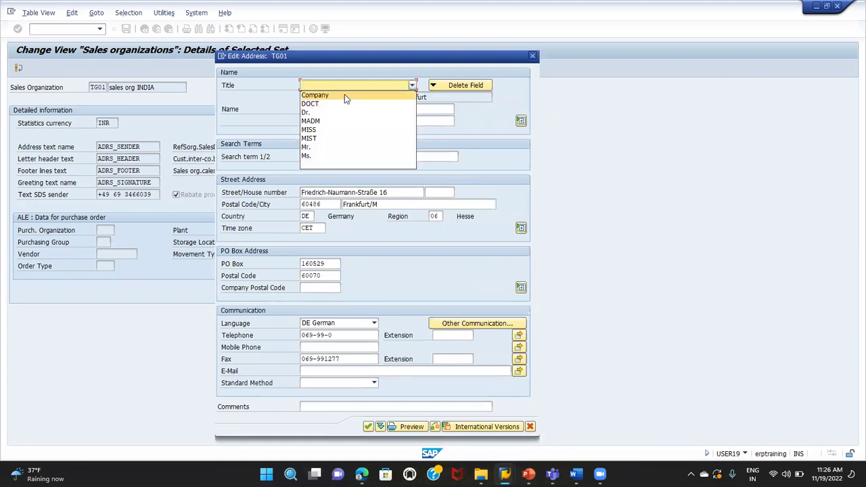
pyautogui.click(345, 94)
pyautogui.press('Tab')
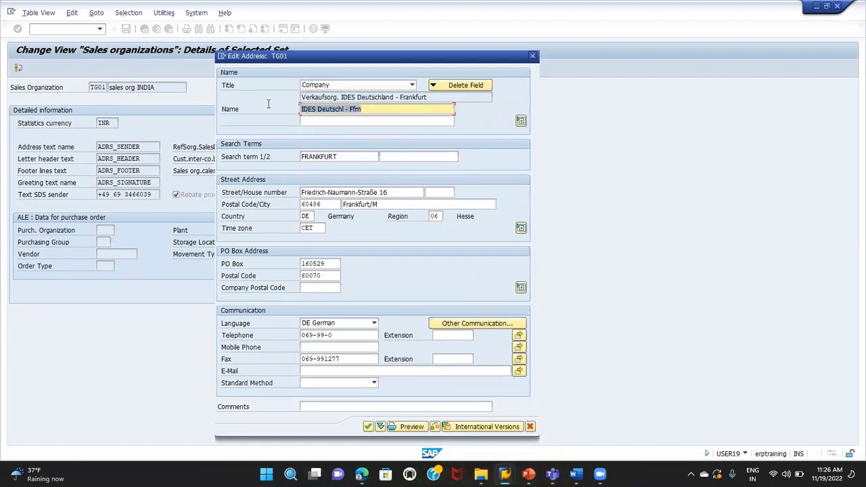
pyautogui.write('tata ')
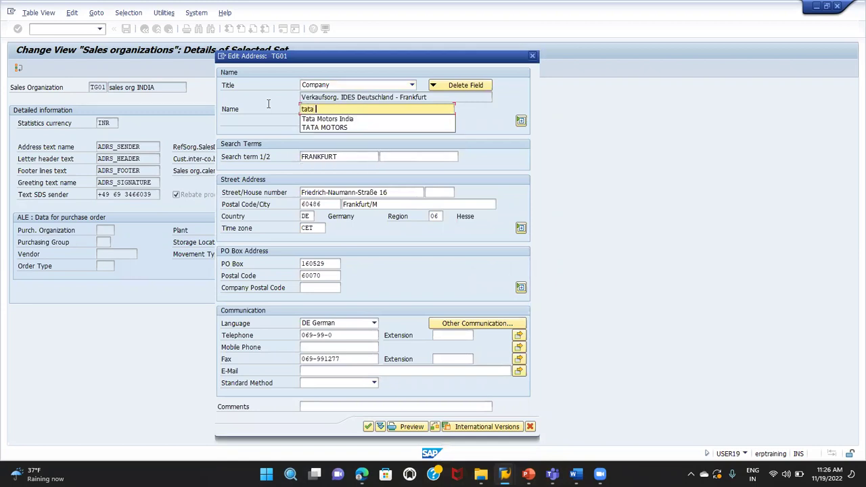
pyautogui.write('motors')
pyautogui.press('Tab')
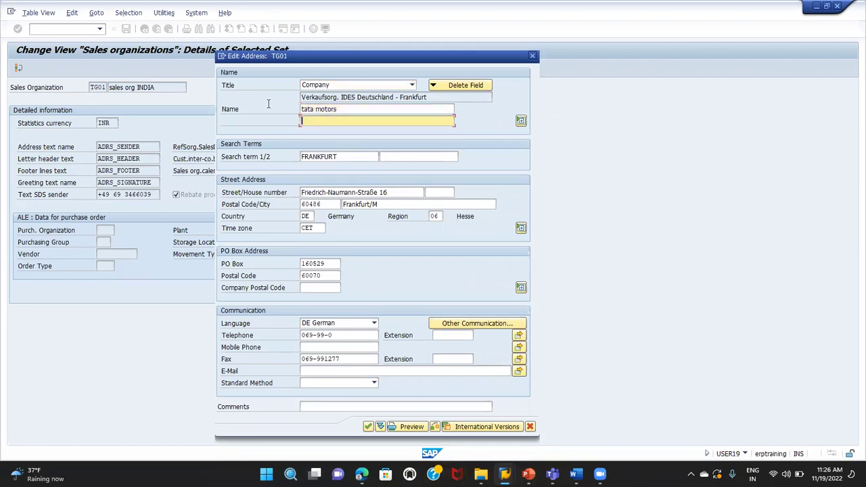
pyautogui.click(330, 203)
# Finish the postal code with a 1 and clear the FRANKFURT search term.
pyautogui.write('1')
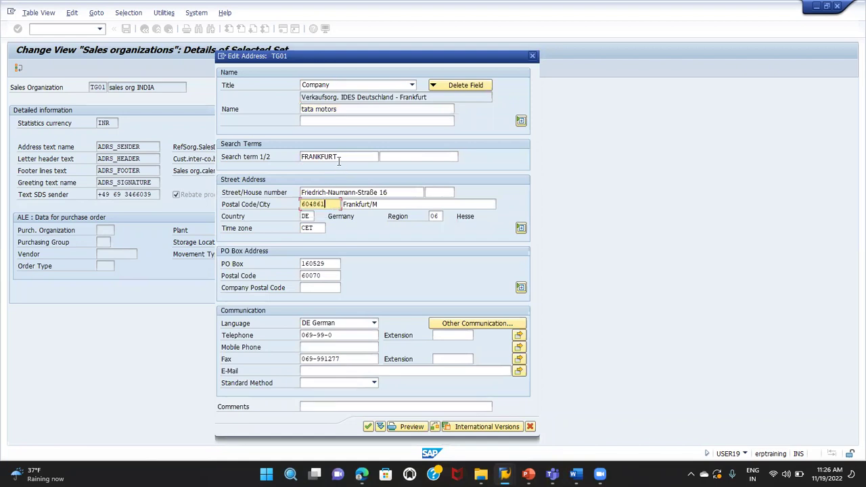
pyautogui.click(339, 156)
pyautogui.press('BackSpace')
pyautogui.press('BackSpace')
pyautogui.press('BackSpace')
pyautogui.press('BackSpace')
pyautogui.press('BackSpace')
pyautogui.press('BackSpace')
pyautogui.press('BackSpace')
pyautogui.press('BackSpace')
pyautogui.press('BackSpace')
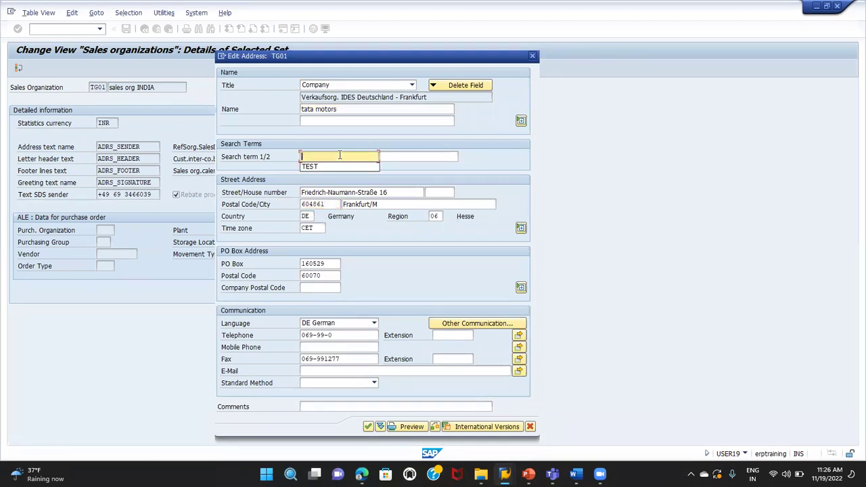
pyautogui.press('Tab')
pyautogui.press('Tab')
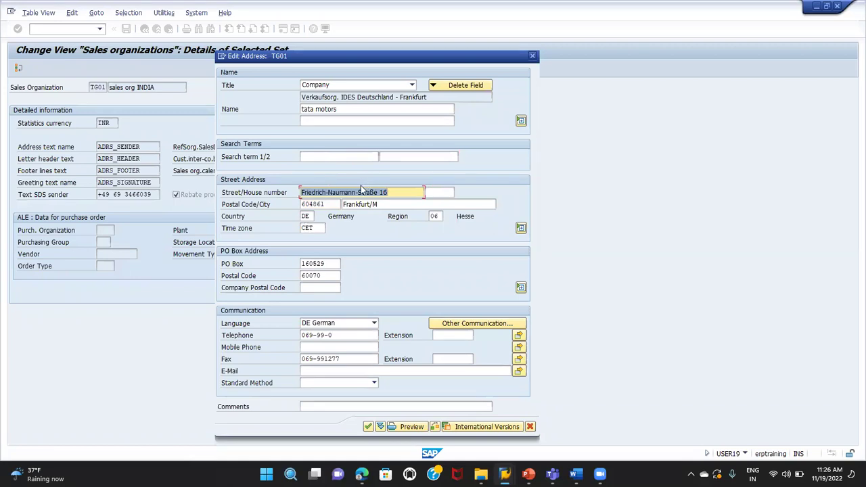
# Change the country from DE to IN and clear the Hesse region.
pyautogui.click(306, 216)
pyautogui.press('BackSpace')
pyautogui.press('BackSpace')
pyautogui.write('IN')
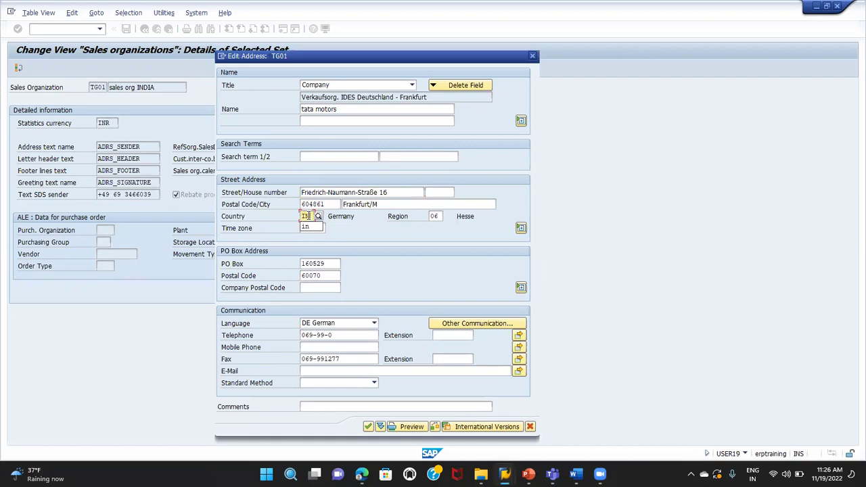
pyautogui.press('Return')
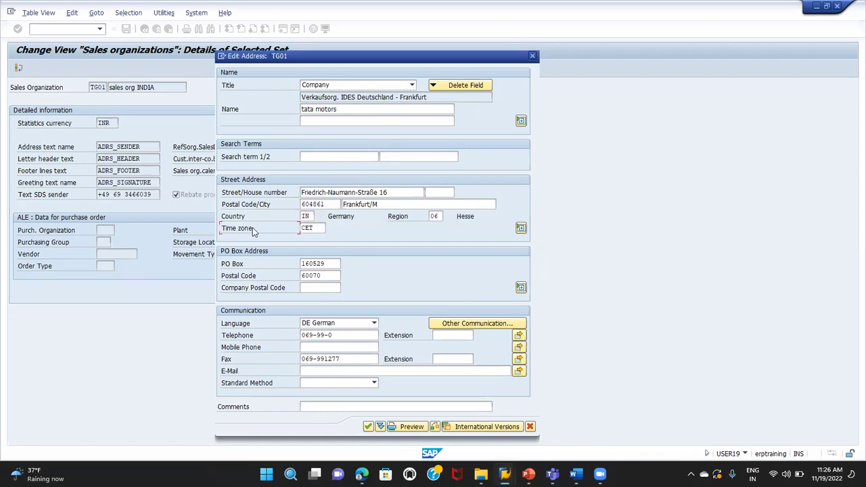
pyautogui.click(441, 216)
pyautogui.press('BackSpace')
pyautogui.press('BackSpace')
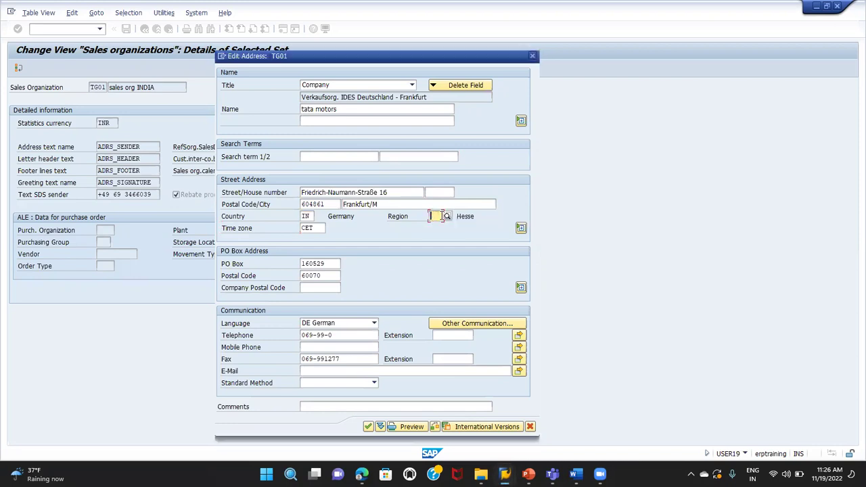
# Set the PO box postal code to 600701, choose English as language, and confirm the address.
pyautogui.click(331, 263)
pyautogui.click(327, 273)
pyautogui.write('1')
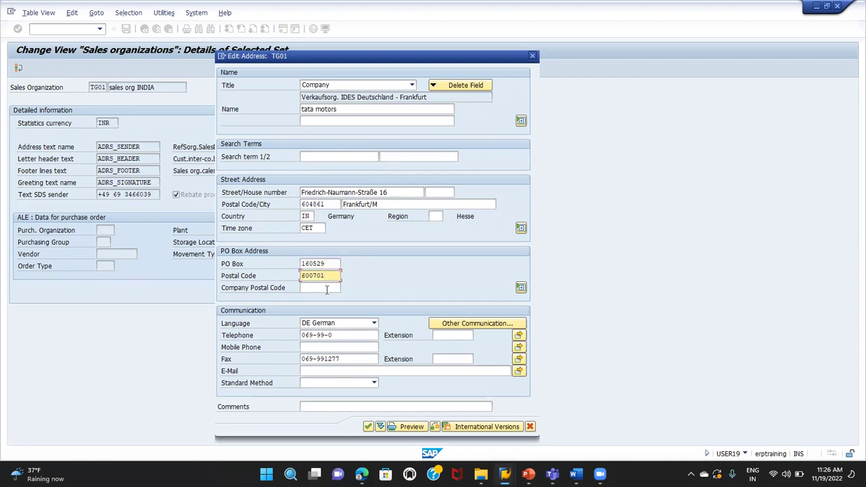
pyautogui.click(325, 323)
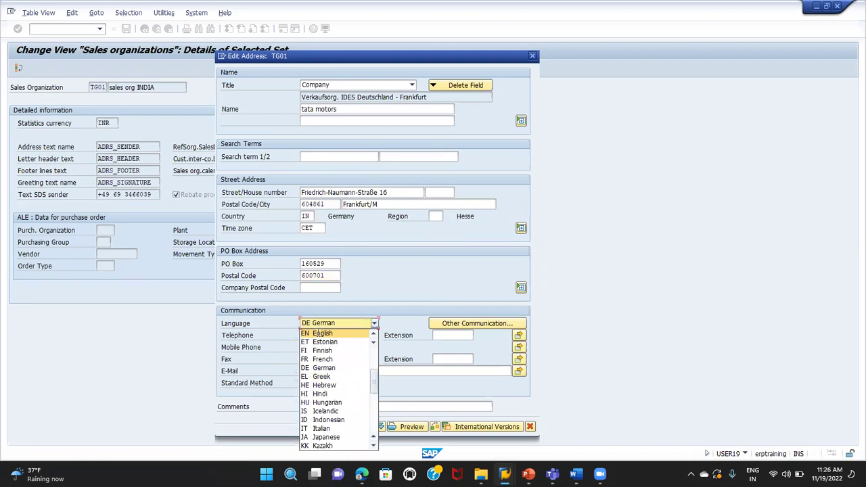
pyautogui.click(319, 333)
pyautogui.click(368, 426)
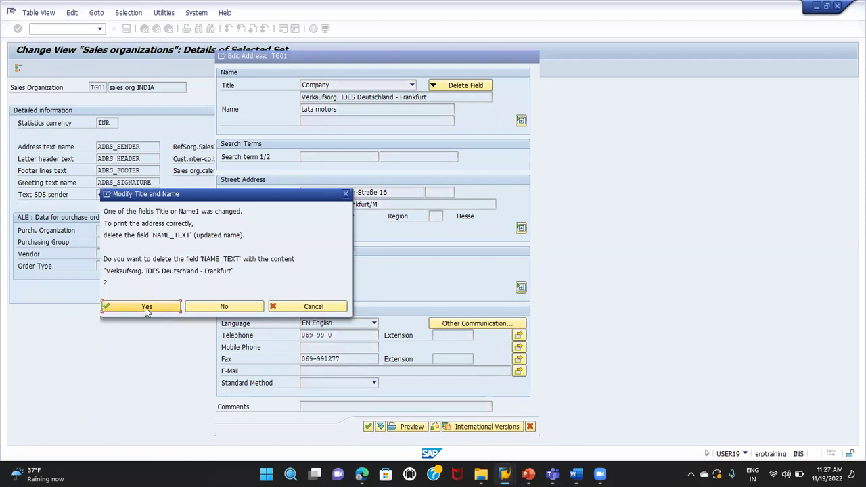
# Agree to delete the old name text, acknowledge the notice, and leave the runtime error for Easy Access.
pyautogui.click(146, 309)
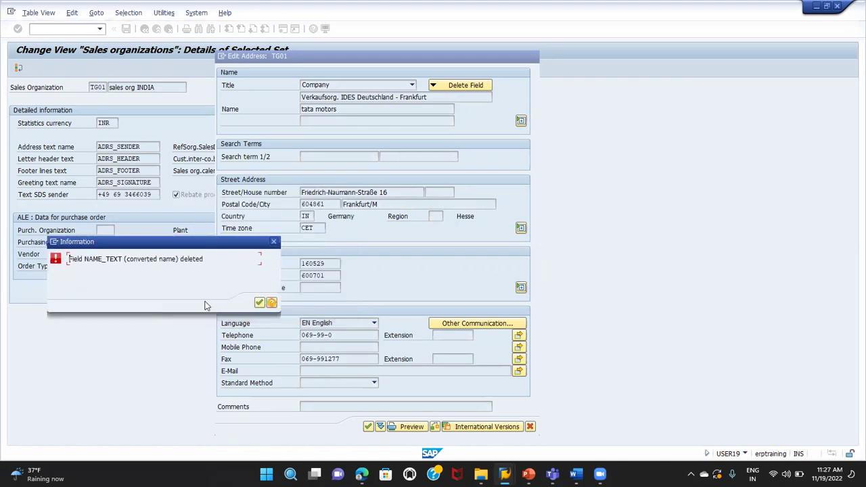
pyautogui.click(259, 304)
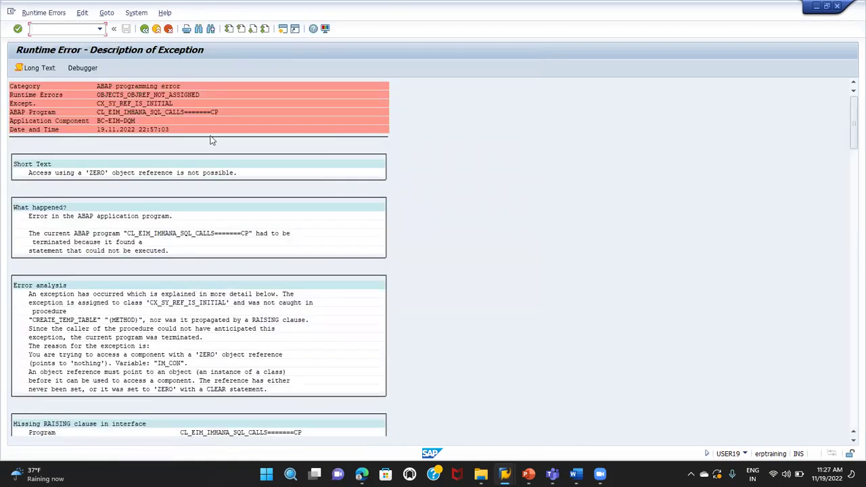
pyautogui.click(144, 29)
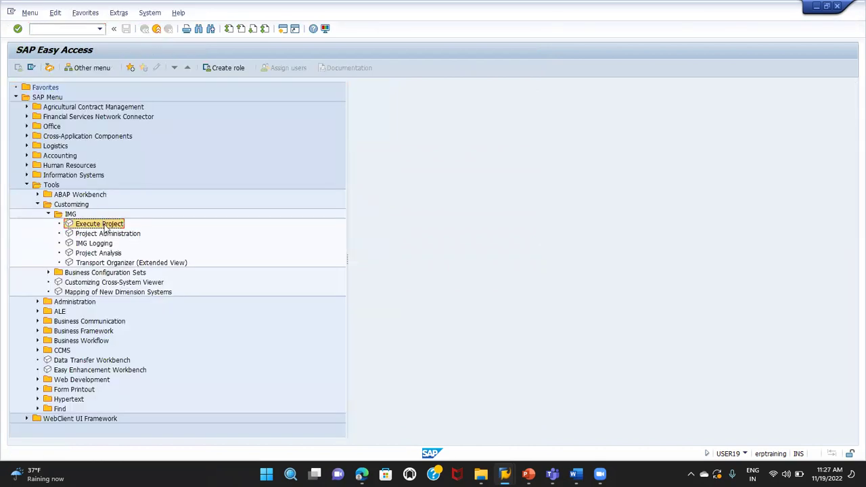
# Through Execute Project and the SAP Reference IMG, reach Enterprise Structure > Definition > Sales and Distribution > Define Sales Organization.
pyautogui.doubleClick(106, 228)
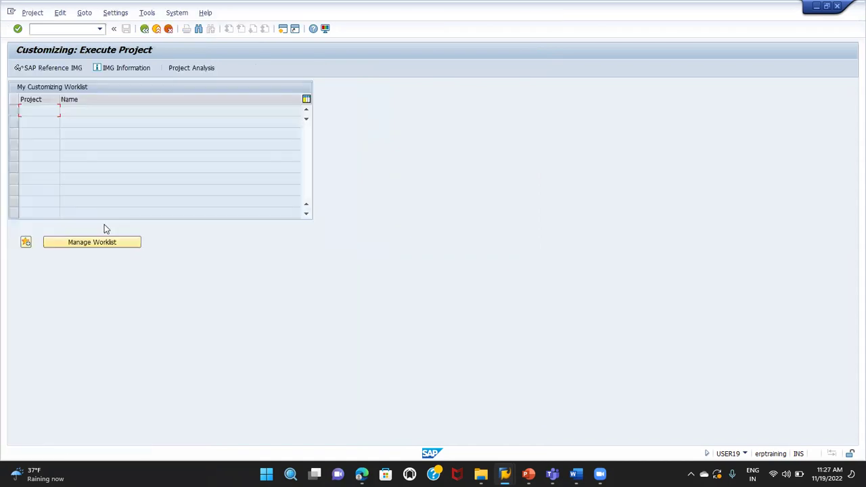
pyautogui.click(65, 65)
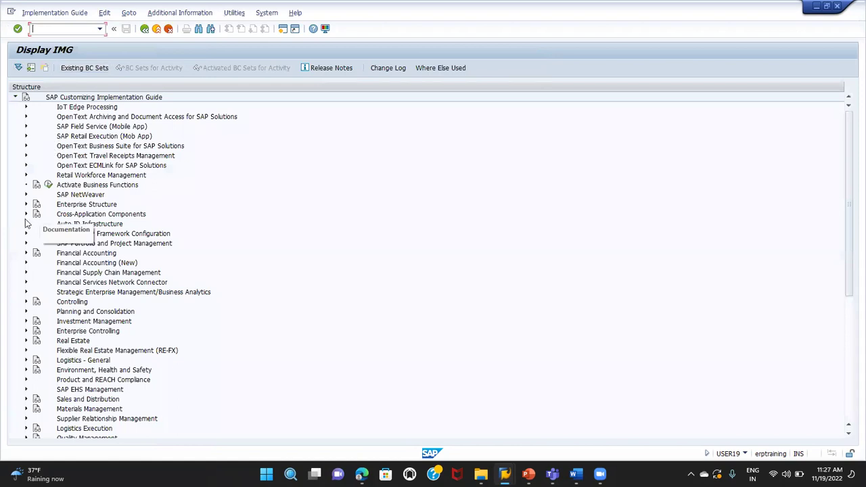
pyautogui.click(25, 204)
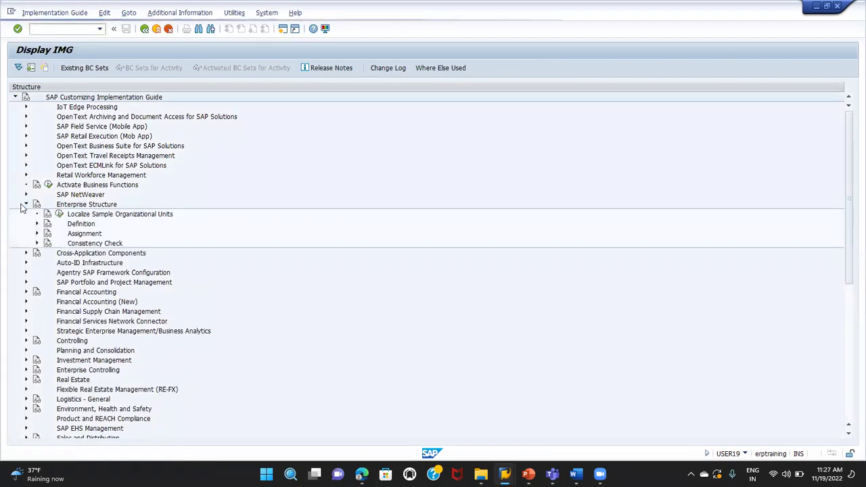
pyautogui.click(36, 223)
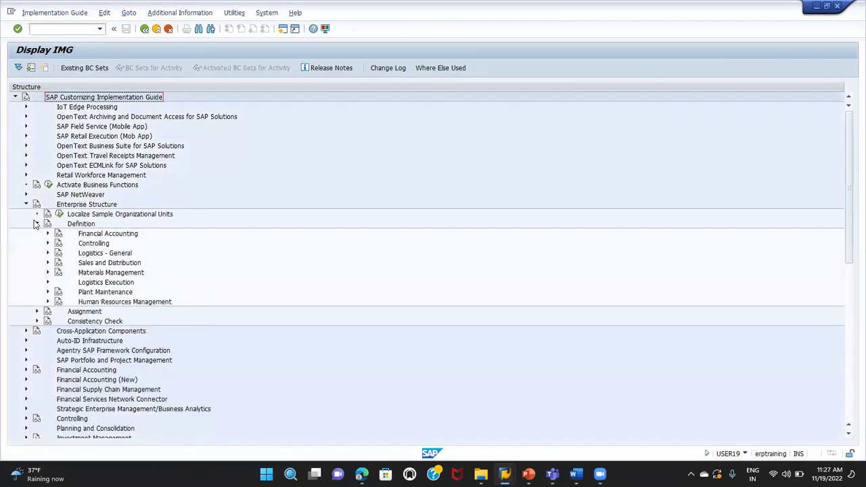
pyautogui.click(47, 264)
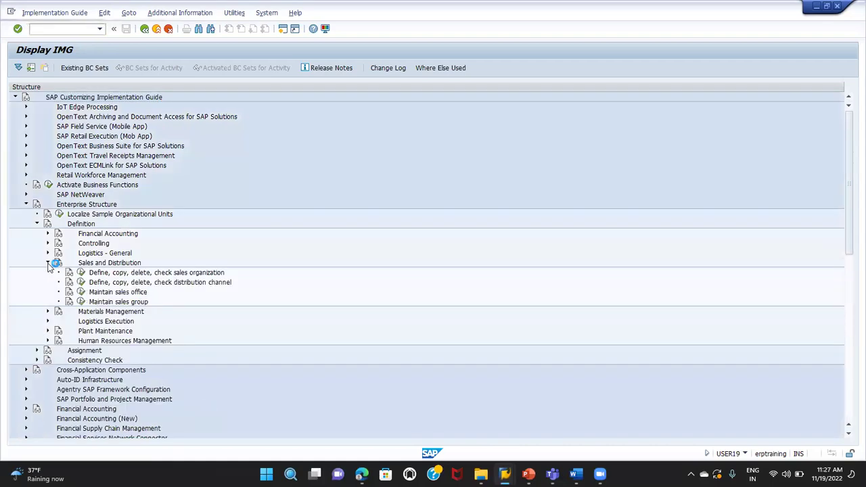
pyautogui.click(81, 272)
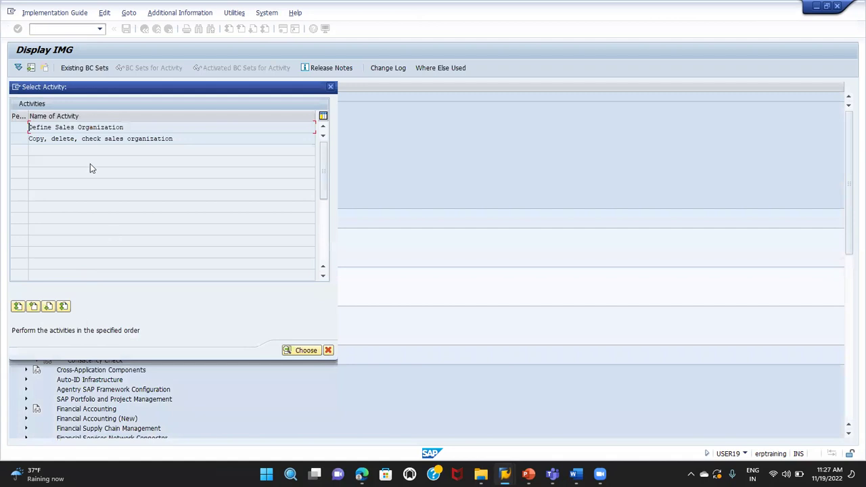
pyautogui.doubleClick(91, 127)
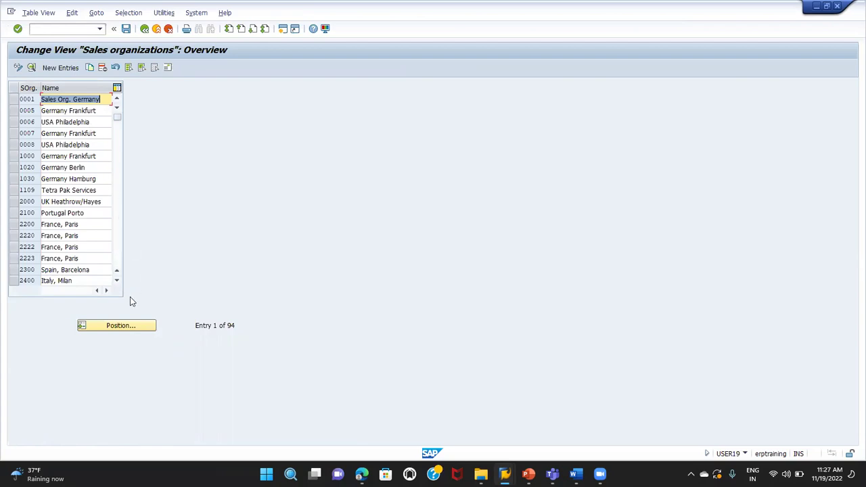
# Use Position to jump via TG02 and TM1 until 1000 Germany Frankfurt heads the list.
pyautogui.click(128, 329)
pyautogui.write('TG02')
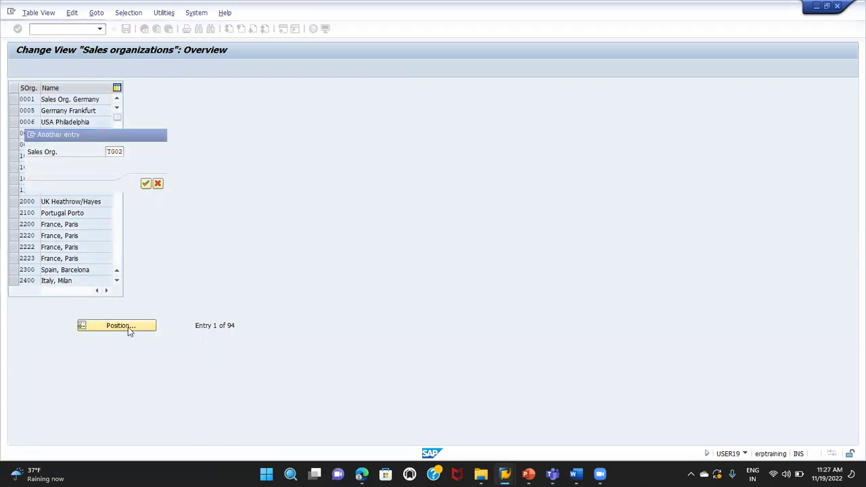
pyautogui.press('Return')
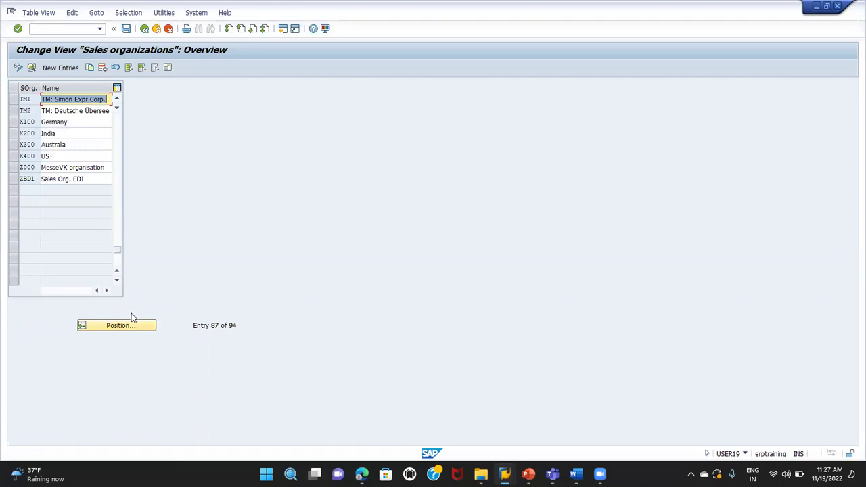
pyautogui.click(131, 325)
pyautogui.write('TM1')
pyautogui.press('Return')
pyautogui.click(136, 327)
pyautogui.press('Down')
pyautogui.press('Return')
pyautogui.press('Return')
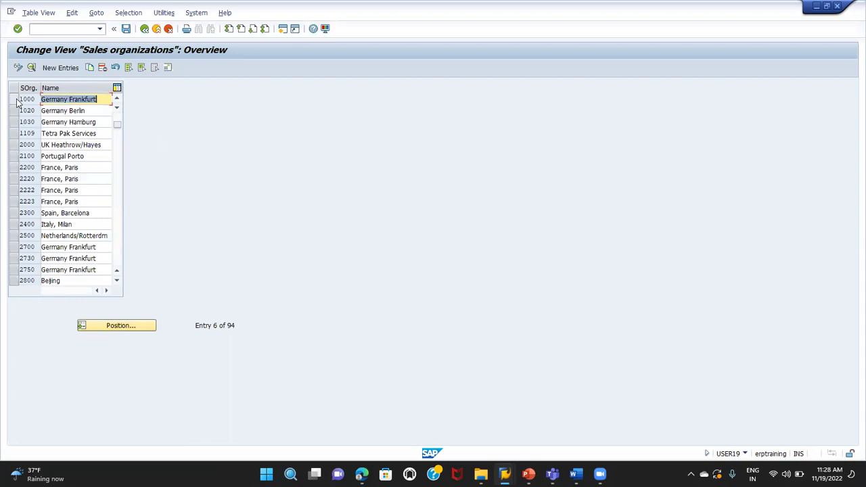
# Copy sales org 1000 Germany Frankfurt as new sales org TG01.
pyautogui.click(15, 99)
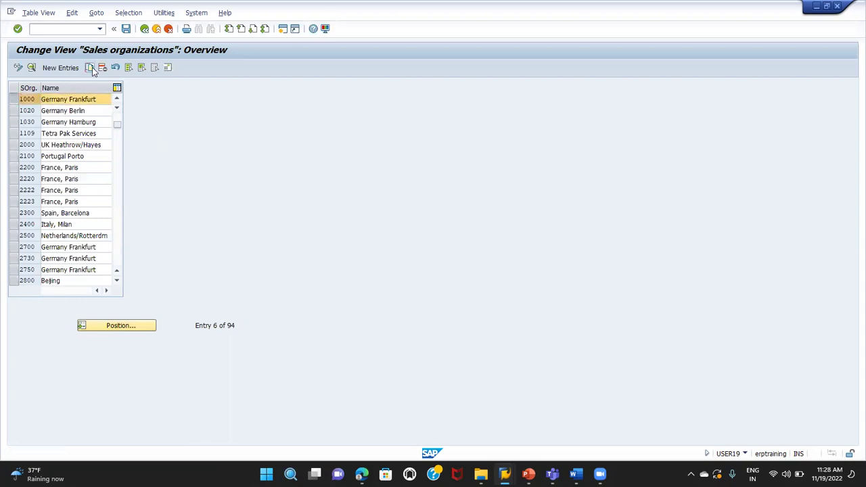
pyautogui.click(91, 67)
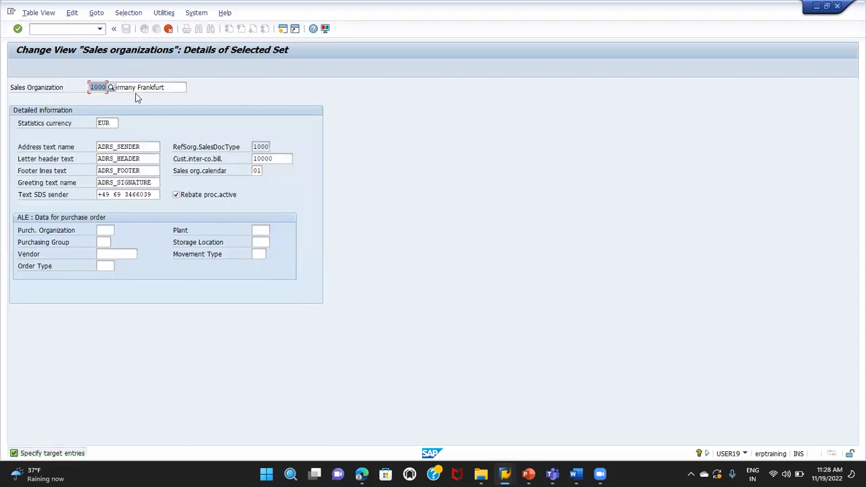
pyautogui.write('TG01')
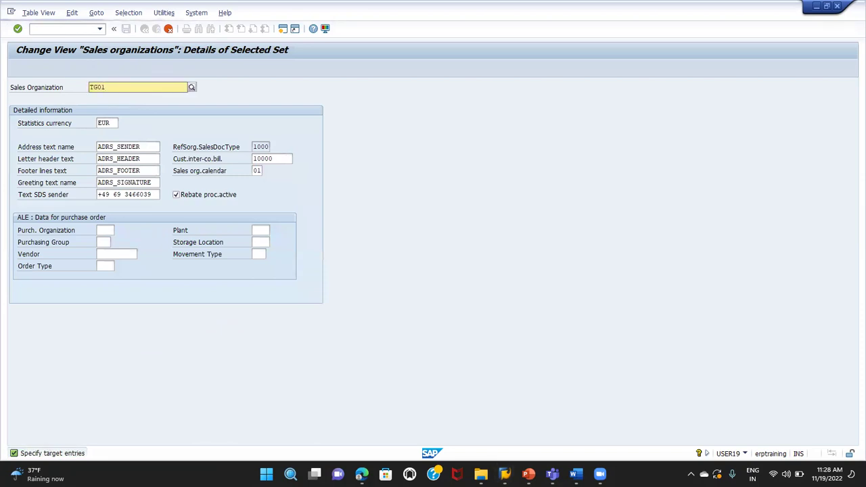
pyautogui.press('Return')
pyautogui.write('T')
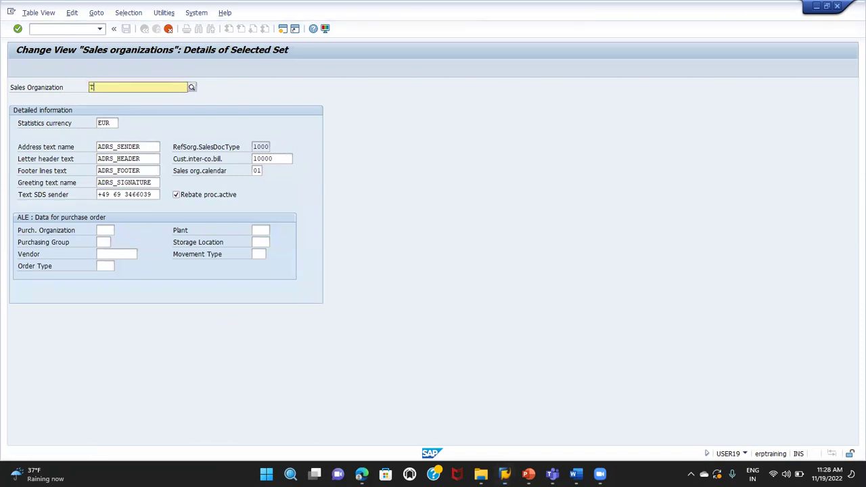
pyautogui.press('Return')
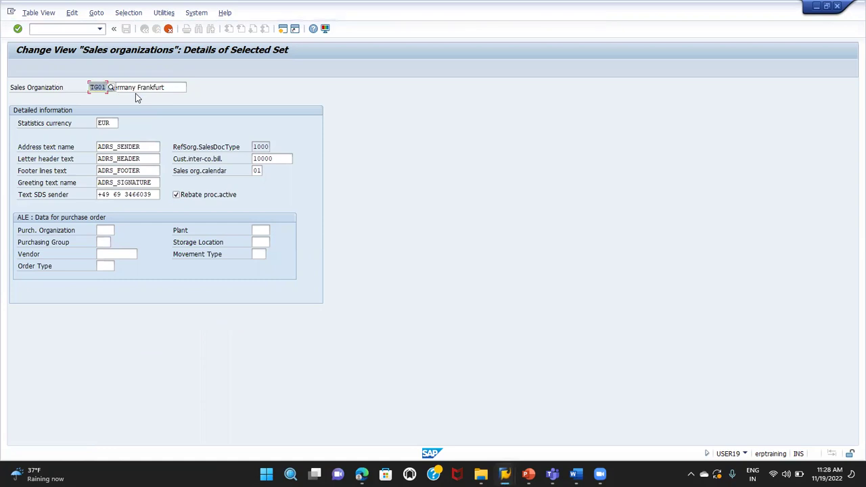
# Name it TATA MOTORS, set statistics currency INR, and acknowledge the warning to reach the address.
pyautogui.press('Tab')
pyautogui.write('TA')
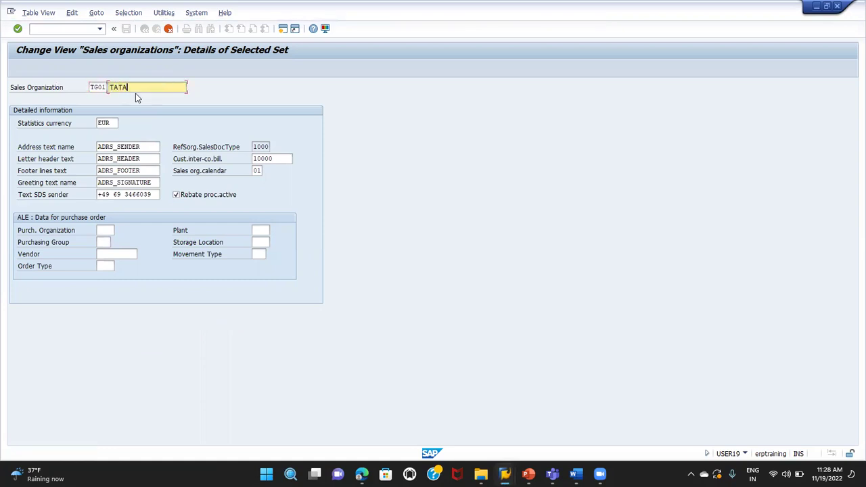
pyautogui.write('TA MOTORS')
pyautogui.press('Tab')
pyautogui.write('INR')
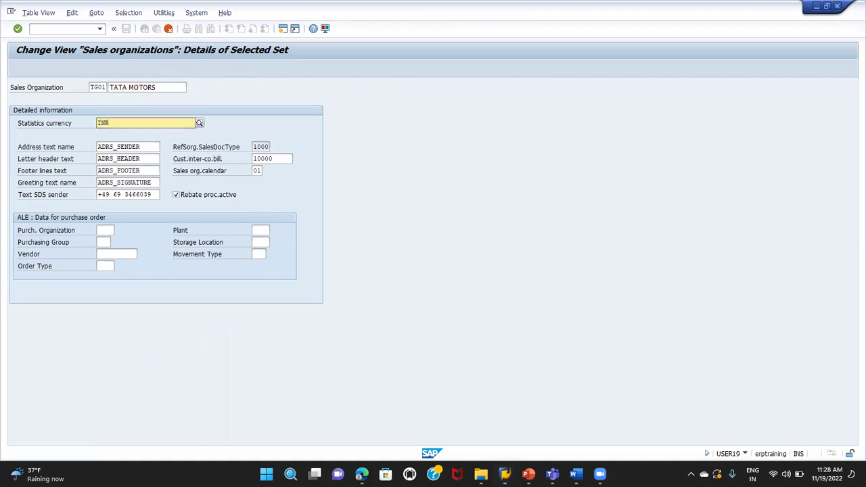
pyautogui.press('Return')
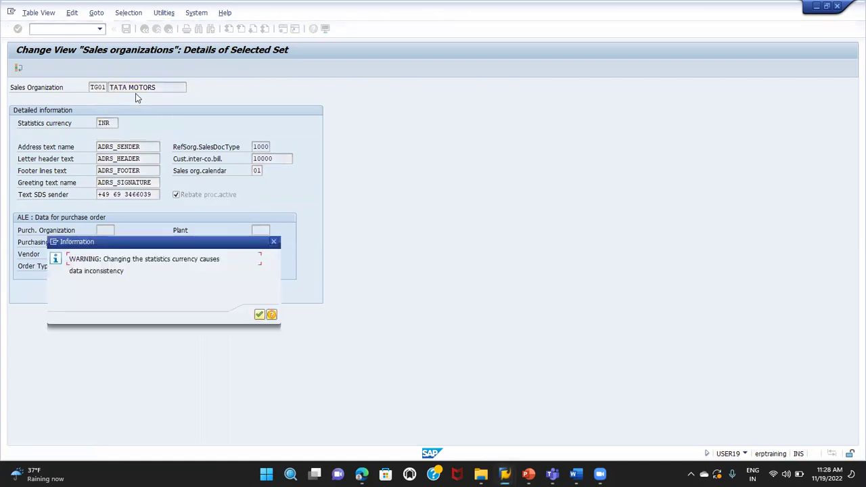
pyautogui.press('Return')
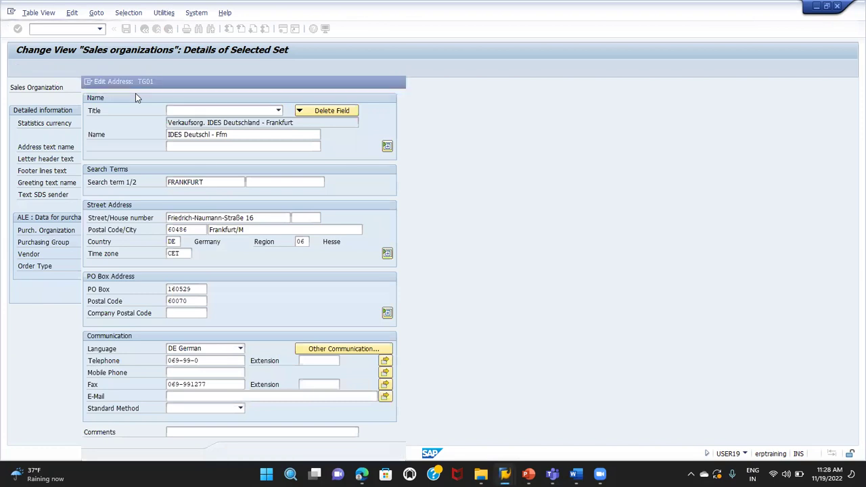
# Confirm deleting the copied name field in the TG01 address.
pyautogui.press('Return')
pyautogui.press('Return')
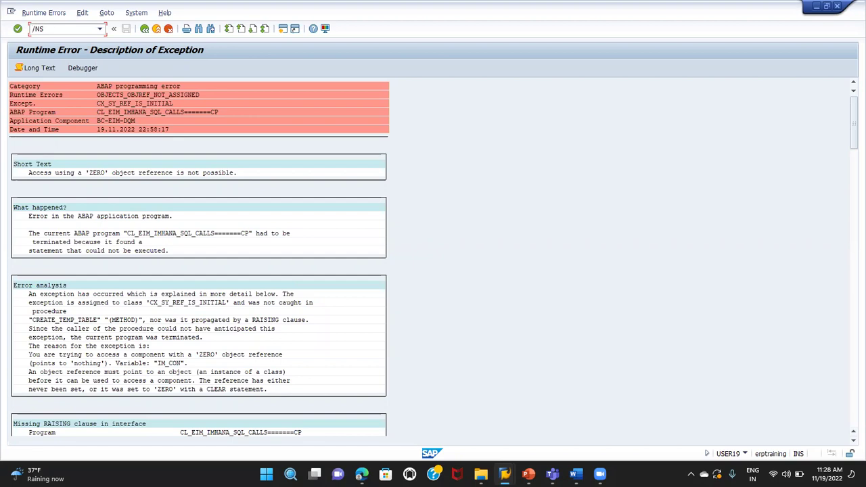
# Navigate the IMG via Enterprise Structure > Definition > Sales and Distribution to Define Sales Organization.
pyautogui.press('Return')
pyautogui.click(63, 68)
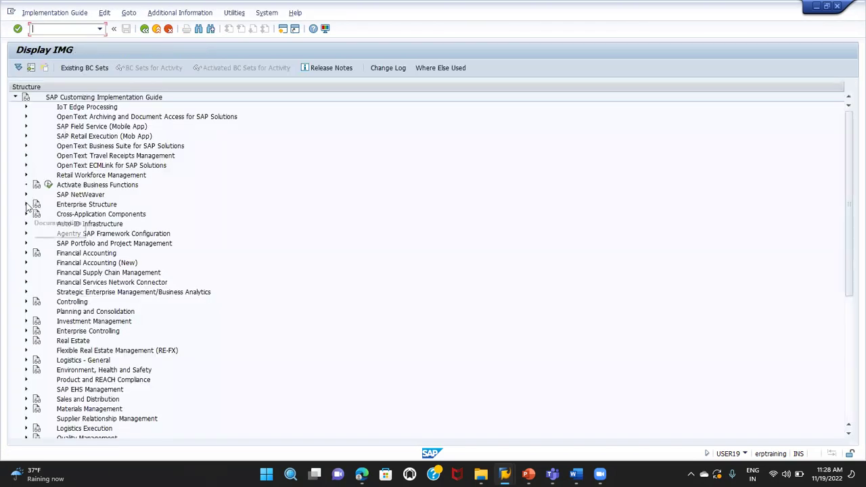
pyautogui.click(27, 205)
pyautogui.click(37, 224)
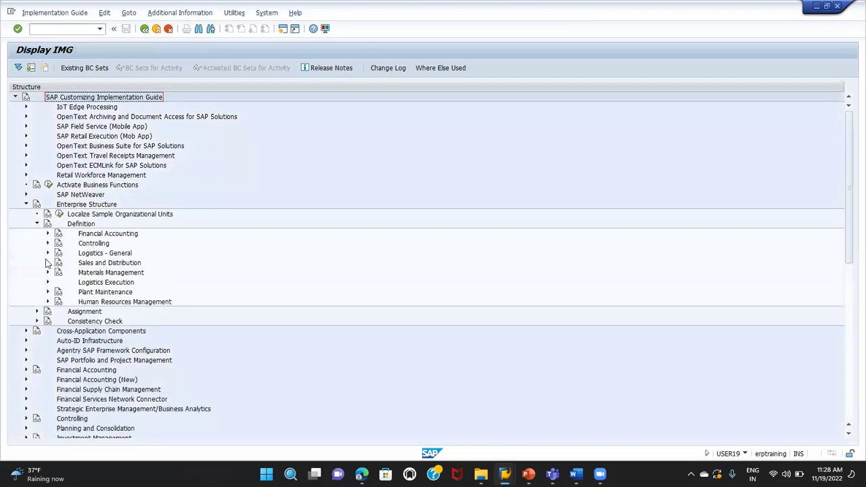
pyautogui.click(48, 253)
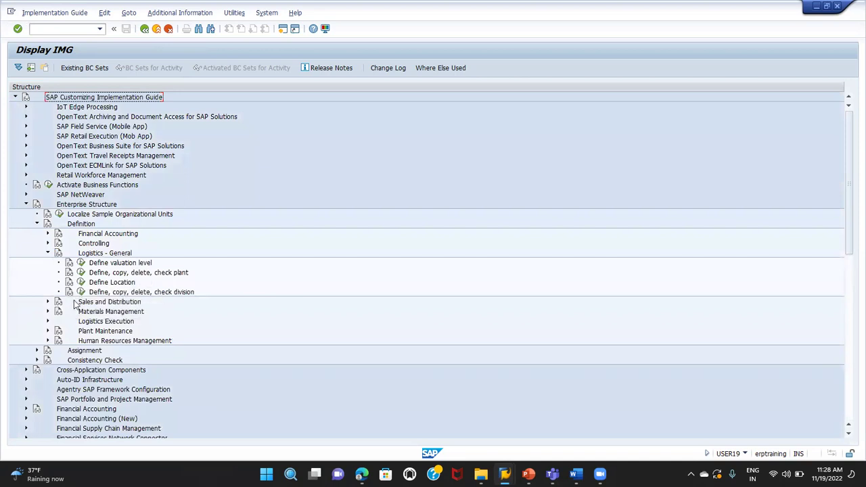
pyautogui.click(48, 253)
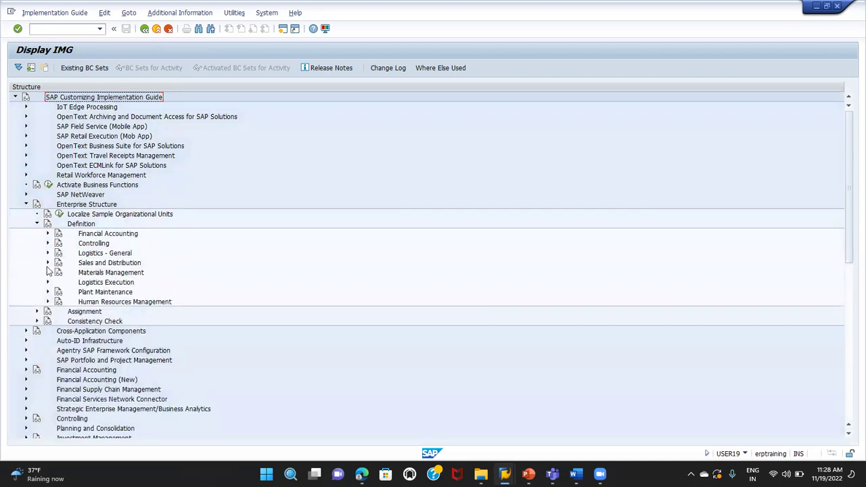
pyautogui.click(48, 263)
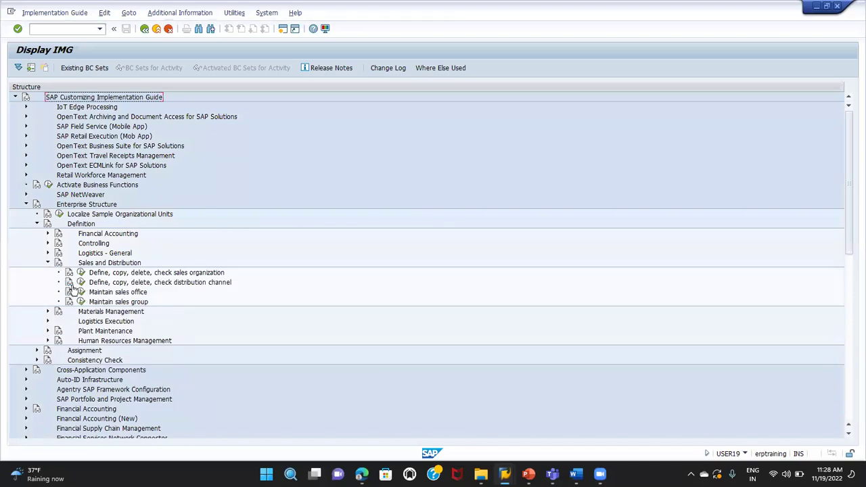
pyautogui.click(82, 273)
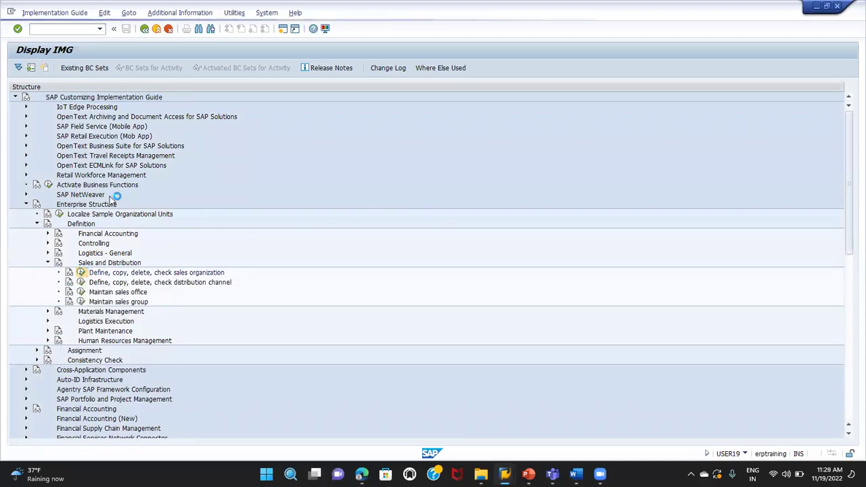
pyautogui.doubleClick(92, 127)
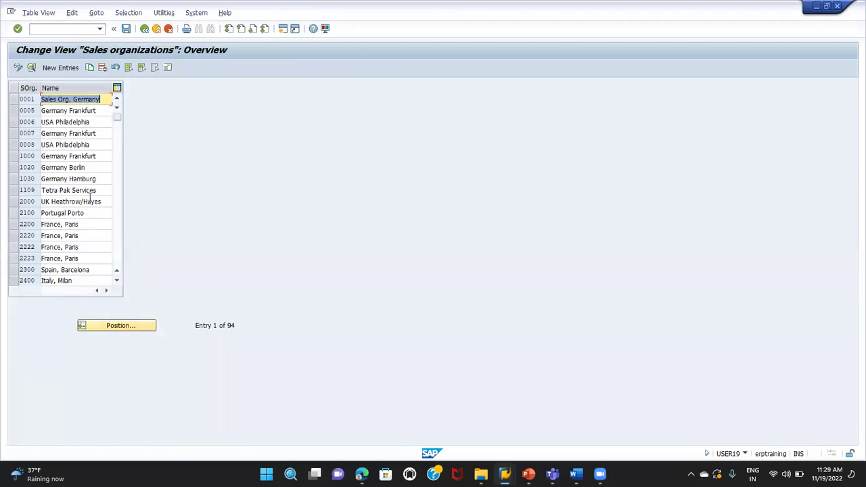
# Dismiss the Position search and open a blank New Entries form for a sales organization.
pyautogui.click(106, 326)
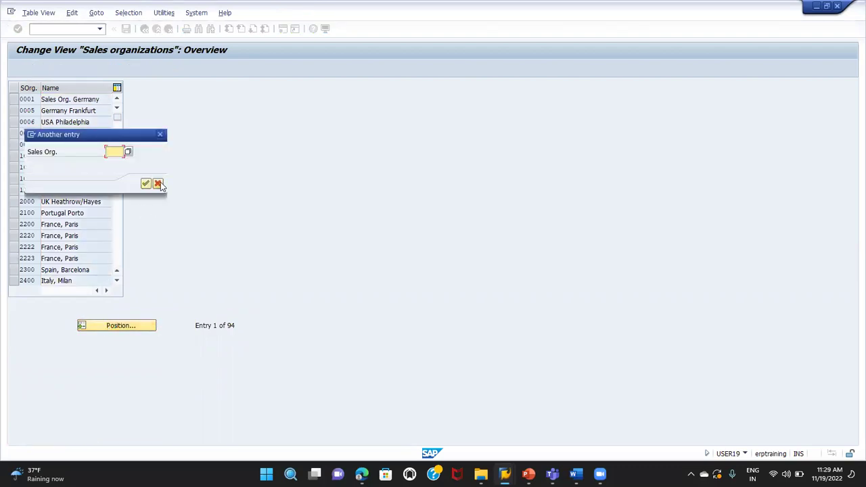
pyautogui.click(158, 184)
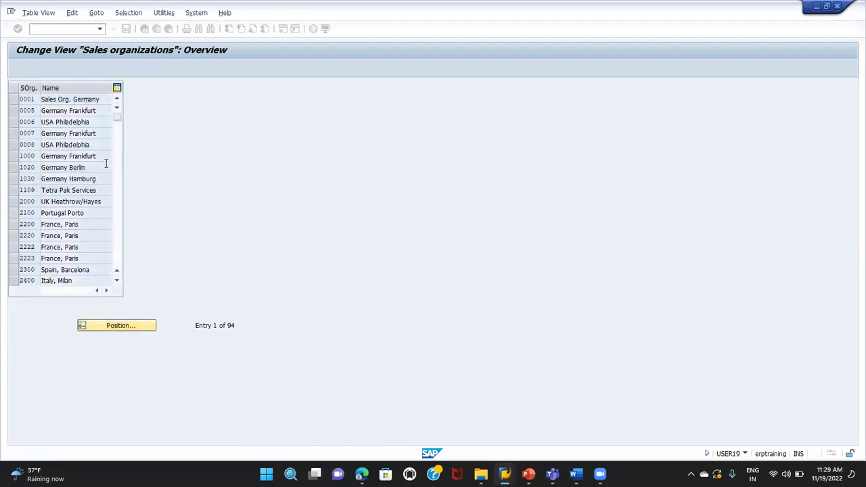
pyautogui.click(17, 159)
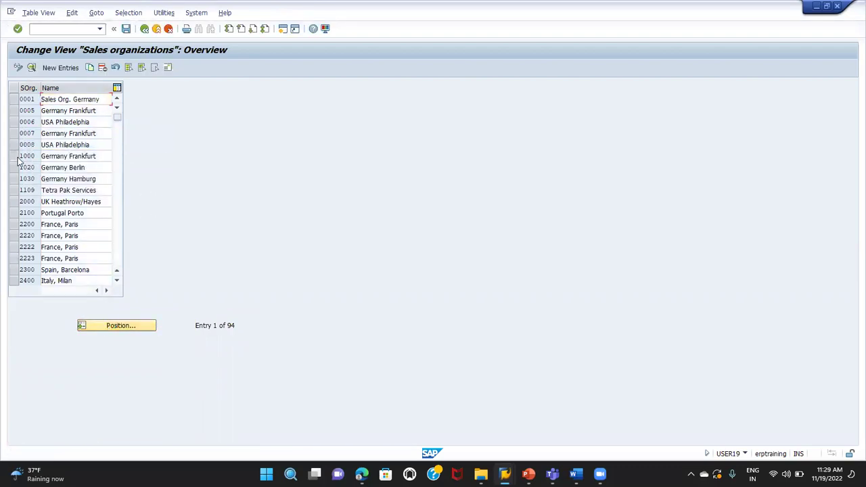
pyautogui.click(70, 69)
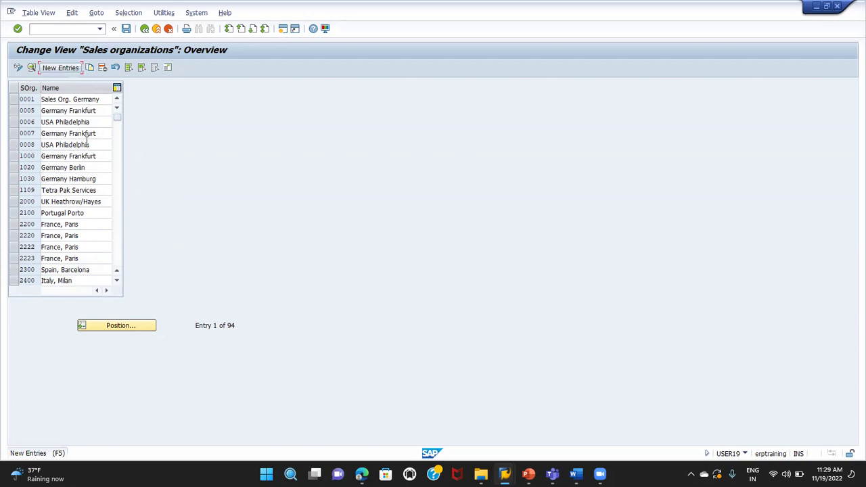
pyautogui.click(66, 70)
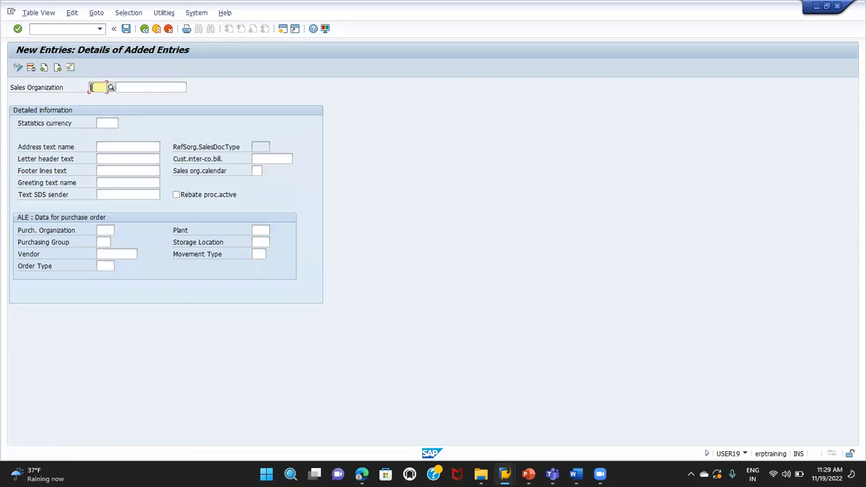
# Enter sales org TG01 'SALES ORG INDI' with statistics currency INR, save, and acknowledge the warning.
pyautogui.write('G01')
pyautogui.write('SALES ')
pyautogui.write('ORG INDI')
pyautogui.press('Tab')
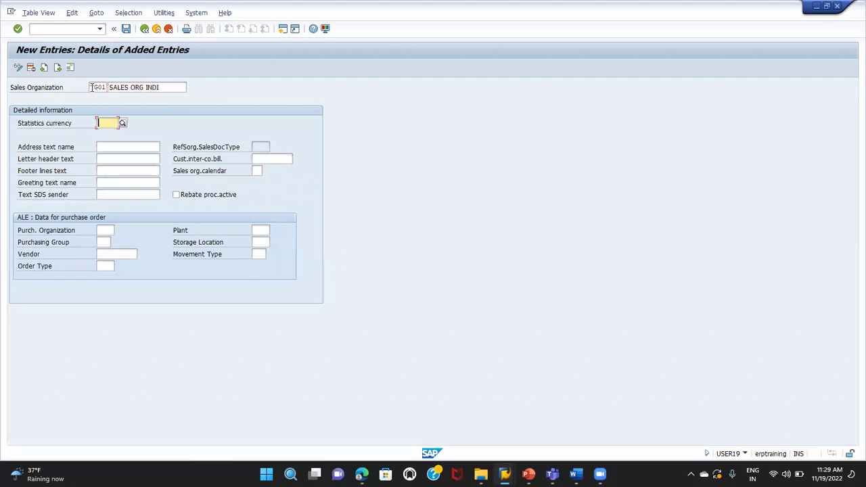
pyautogui.write('INR')
pyautogui.press('BackSpace')
pyautogui.press('BackSpace')
pyautogui.press('BackSpace')
pyautogui.write('INR')
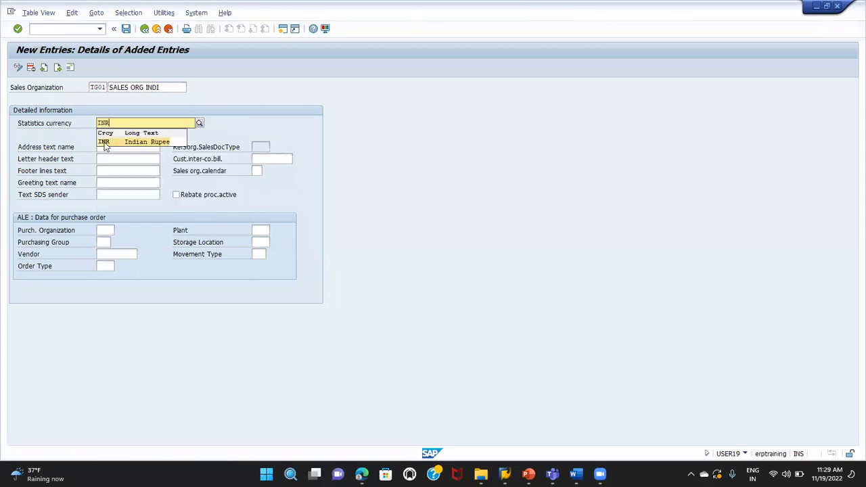
pyautogui.click(105, 143)
pyautogui.click(126, 29)
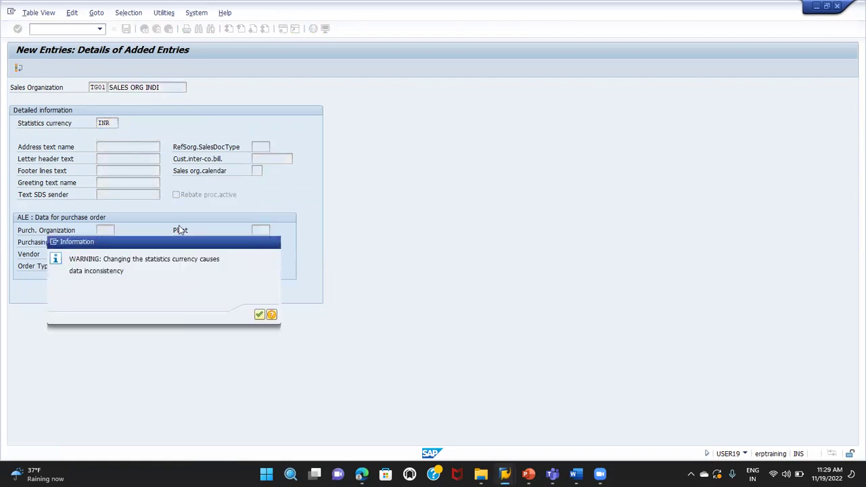
pyautogui.press('Return')
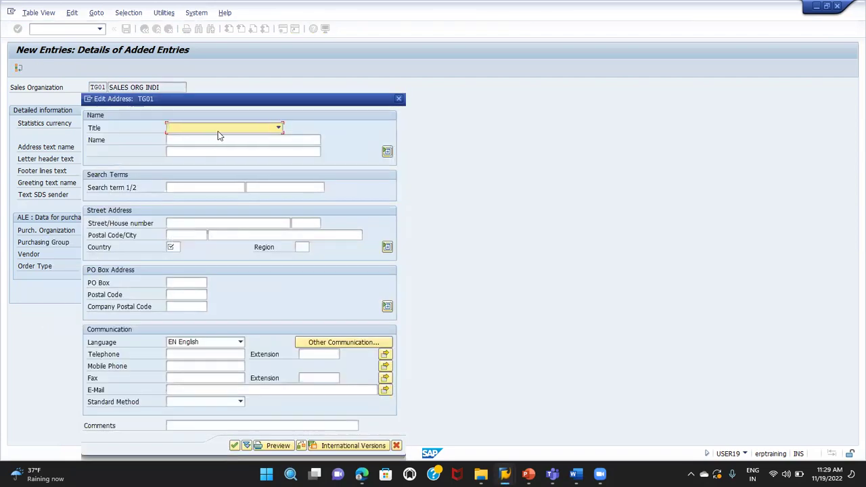
# Fill TG01's address with title Company, name TATA MOTORS and country IN, and confirm.
pyautogui.click(218, 132)
pyautogui.click(217, 141)
pyautogui.click(209, 141)
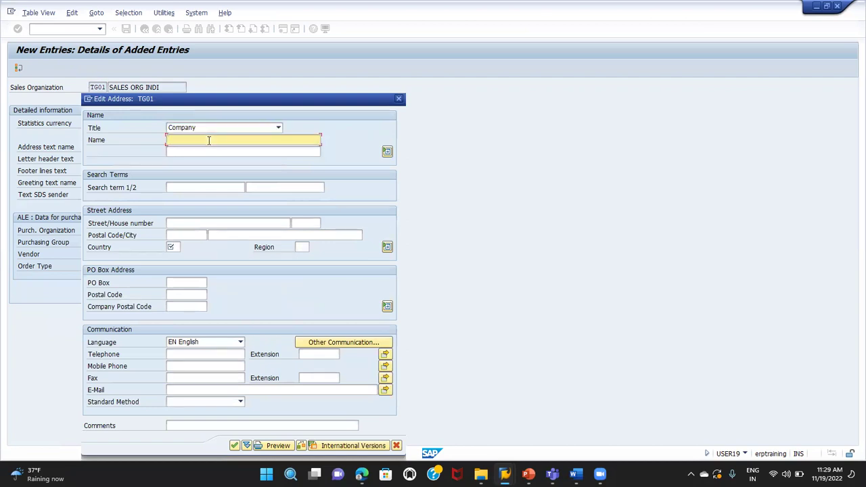
pyautogui.write('TATA MOTO')
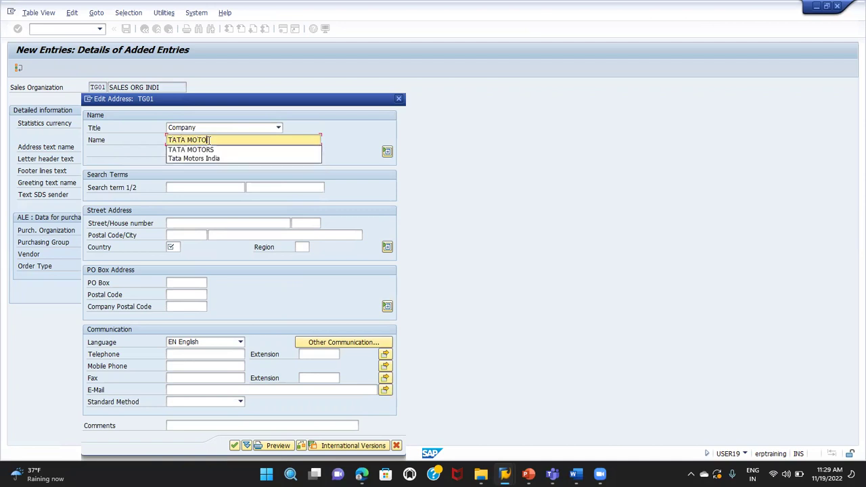
pyautogui.write('RS')
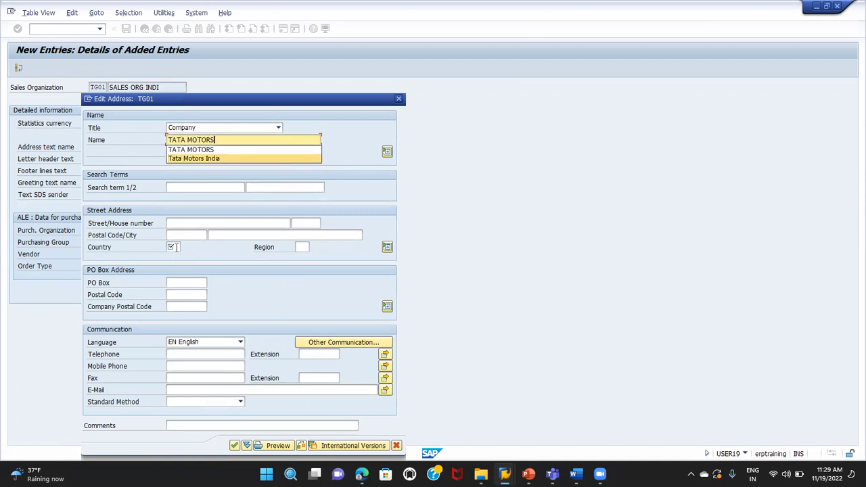
pyautogui.click(176, 248)
pyautogui.write('IN')
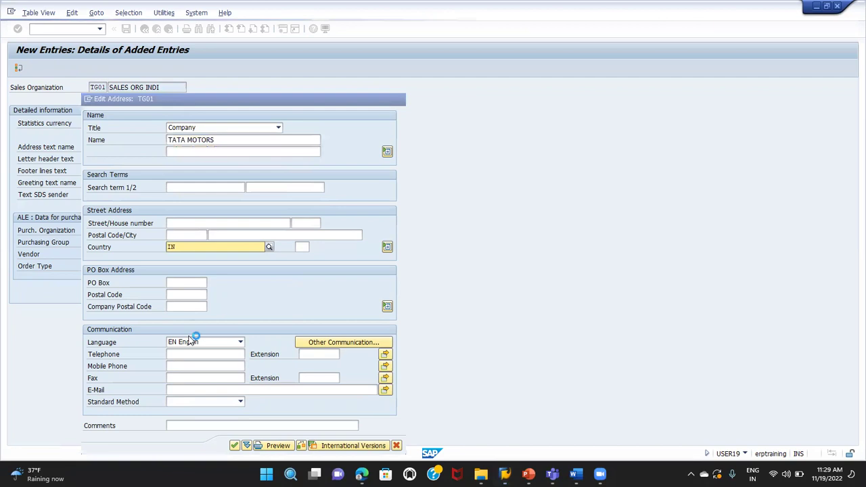
pyautogui.press('Return')
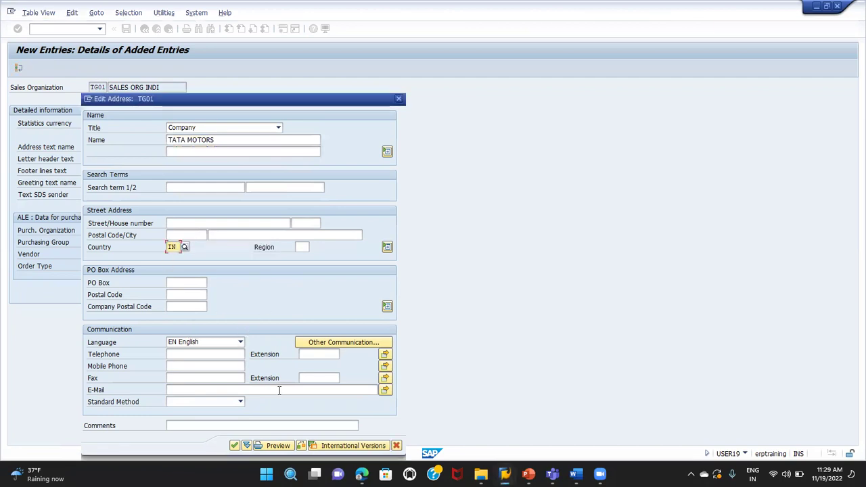
pyautogui.click(234, 445)
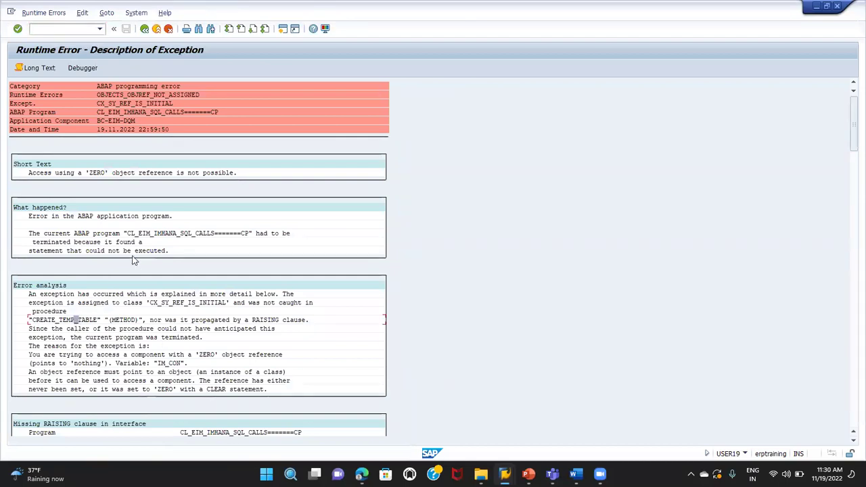
# Go back from the OBJECTS_OBJREF_NOT_ASSIGNED error and show PowerPoint's Enterprise Structure slide as a slide show.
pyautogui.click(139, 233)
pyautogui.click(145, 29)
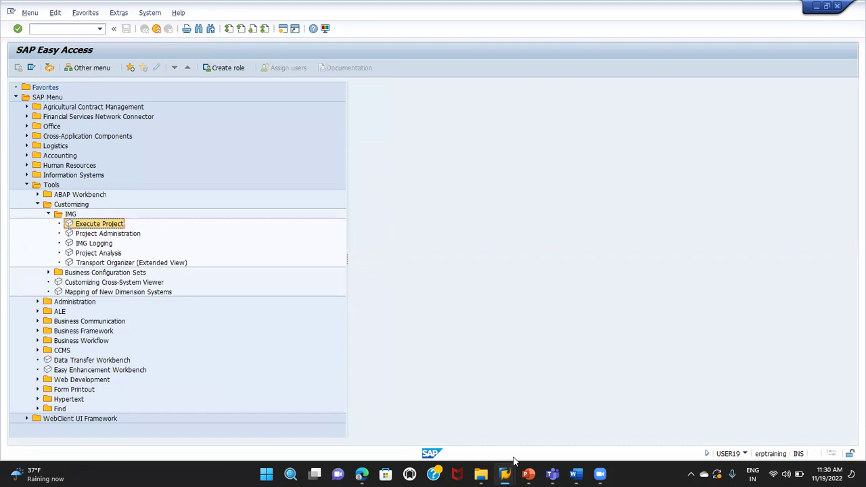
pyautogui.click(530, 473)
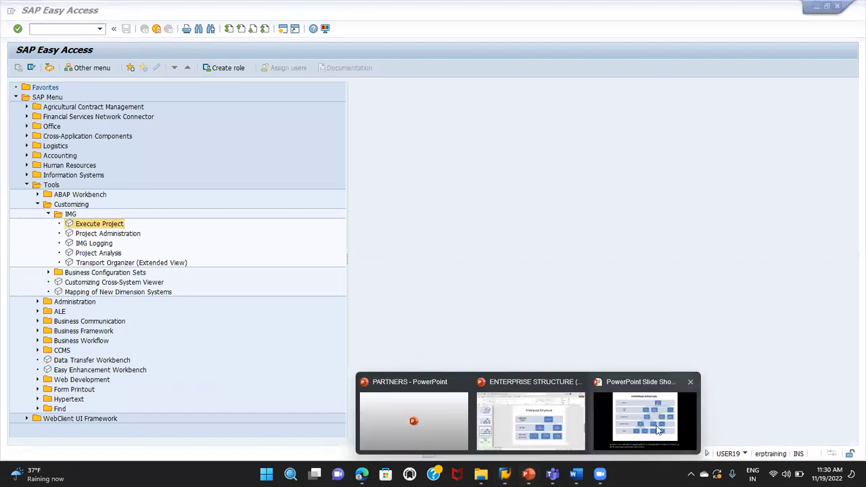
pyautogui.click(654, 423)
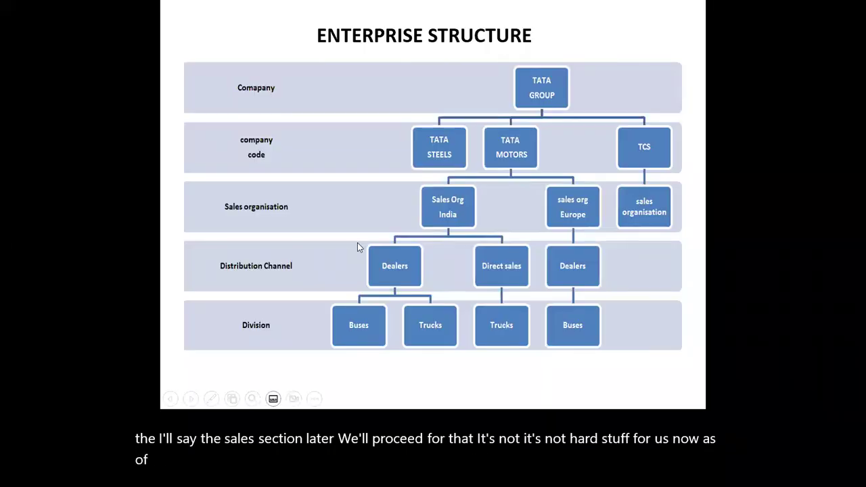
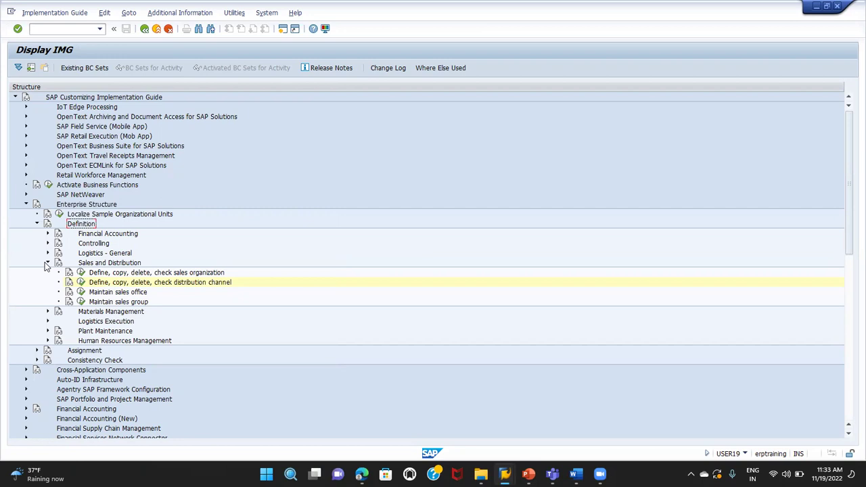
# Collapse Sales and Distribution, expand Logistics - General, and run 'Define, copy, delete, check division'.
pyautogui.click(47, 263)
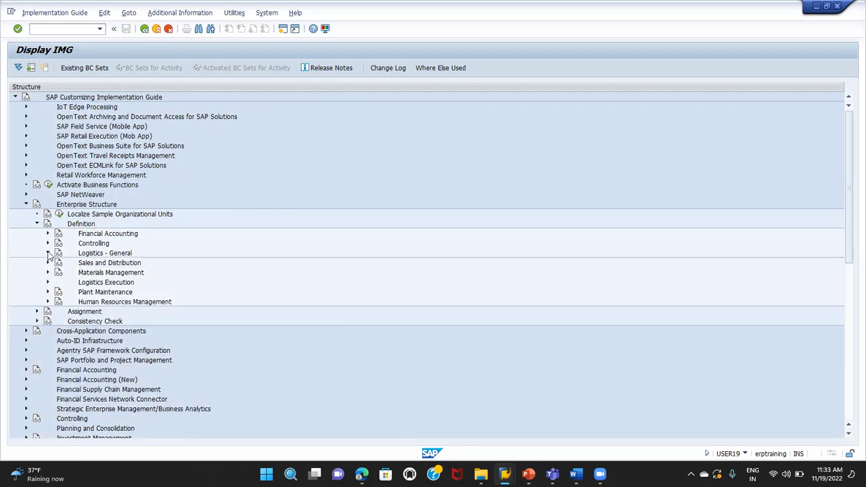
pyautogui.click(48, 254)
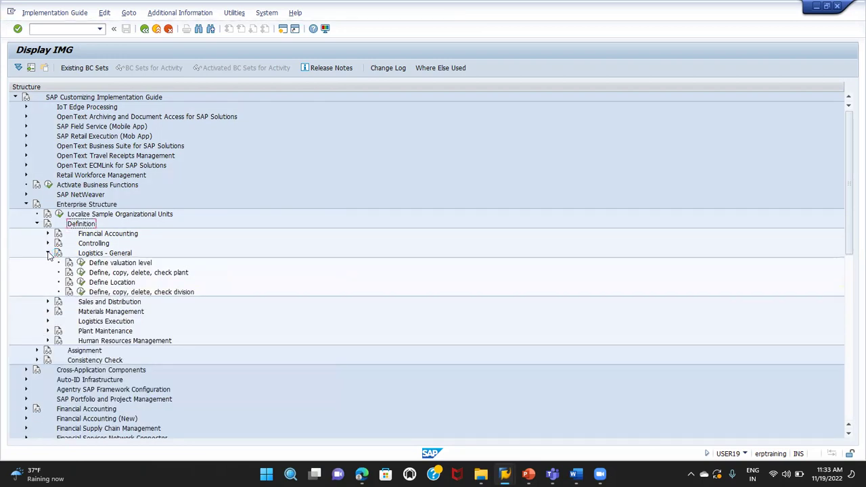
pyautogui.click(92, 255)
pyautogui.click(127, 293)
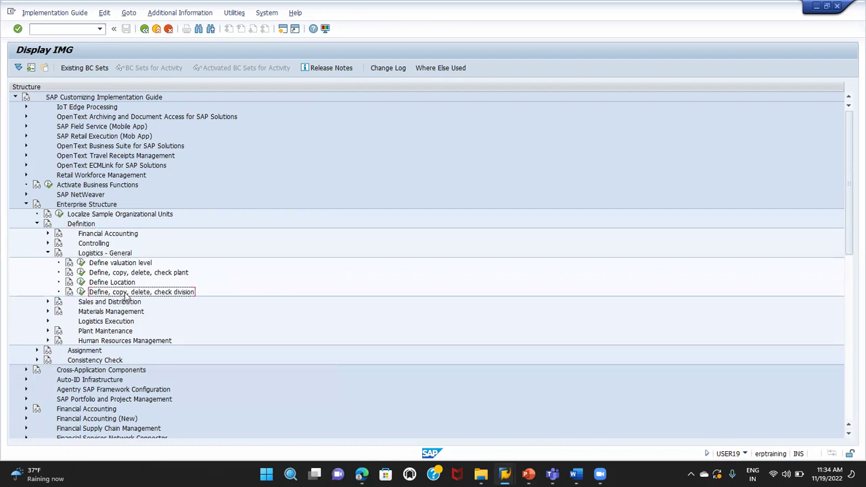
pyautogui.click(88, 304)
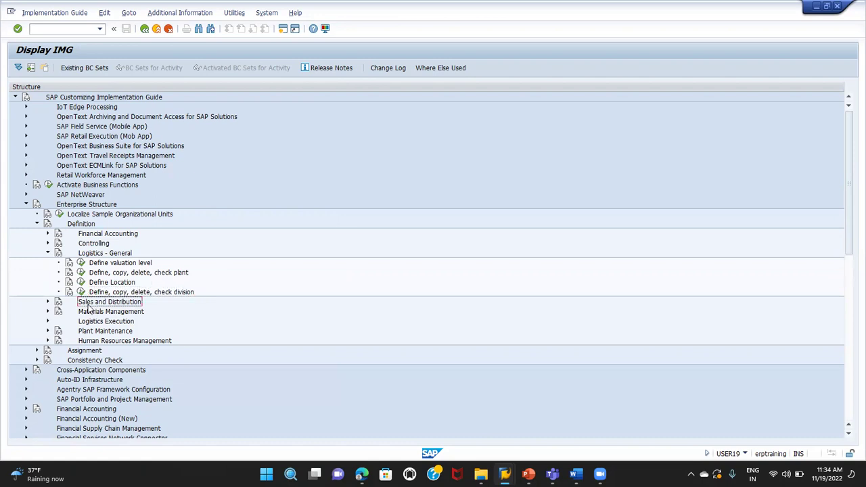
pyautogui.click(101, 253)
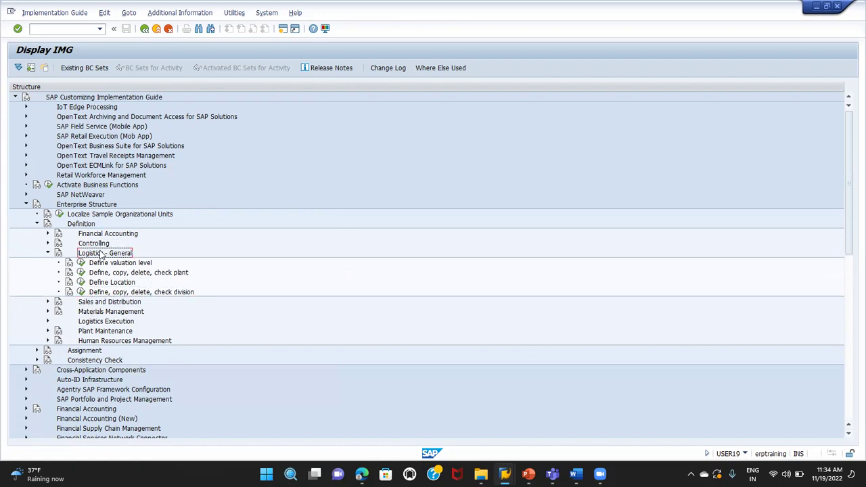
pyautogui.click(115, 292)
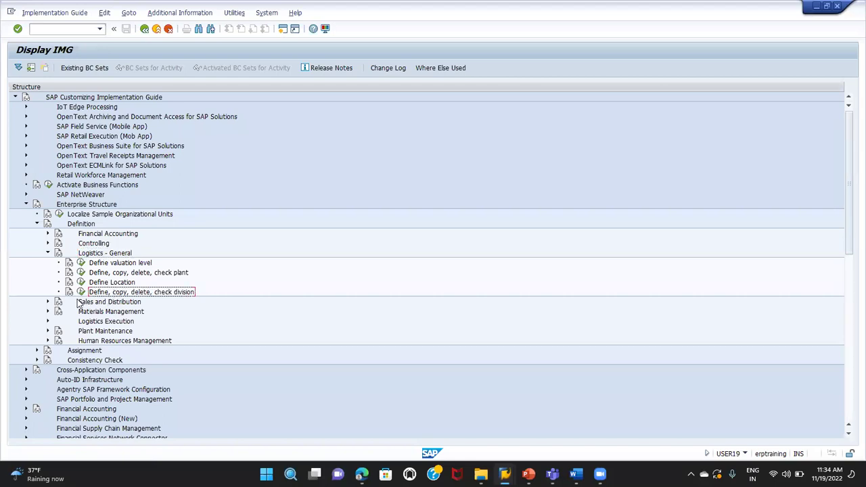
pyautogui.click(80, 292)
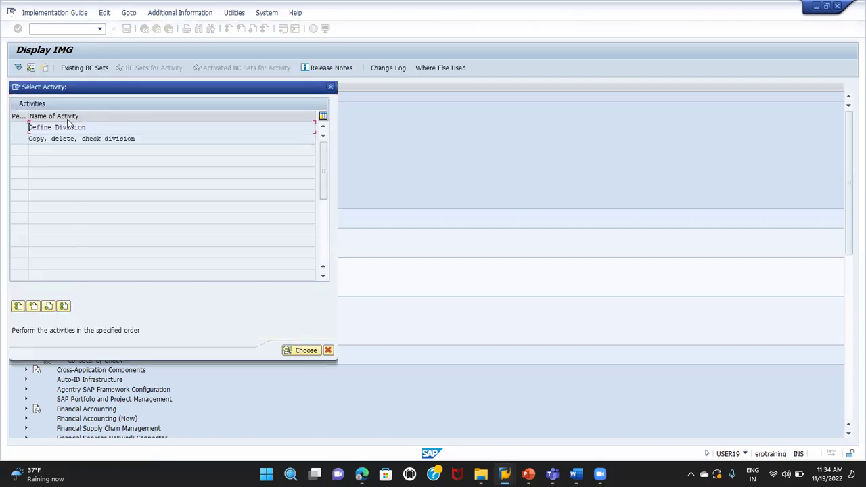
# In Define Division, add a new entry T1 named BUS DIVISION.
pyautogui.doubleClick(76, 128)
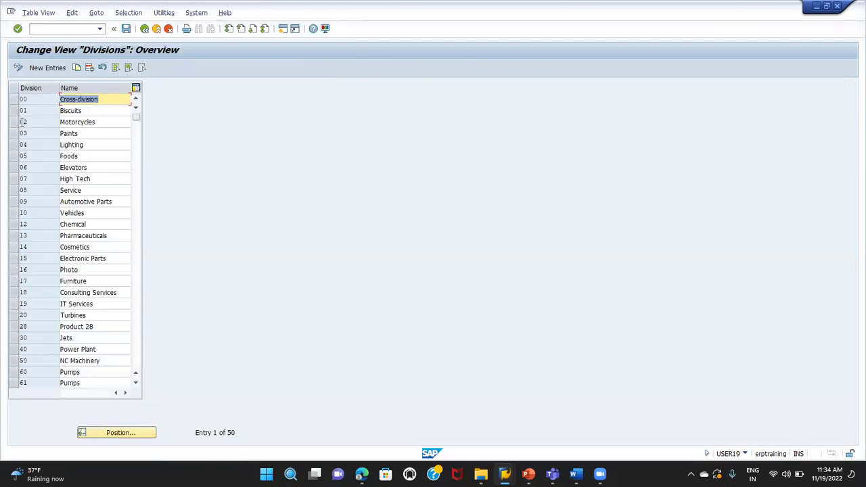
pyautogui.click(46, 68)
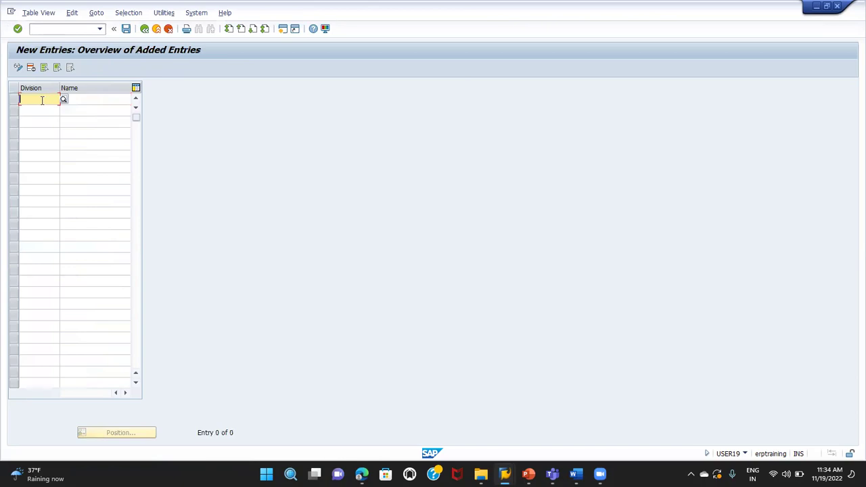
pyautogui.write('T1')
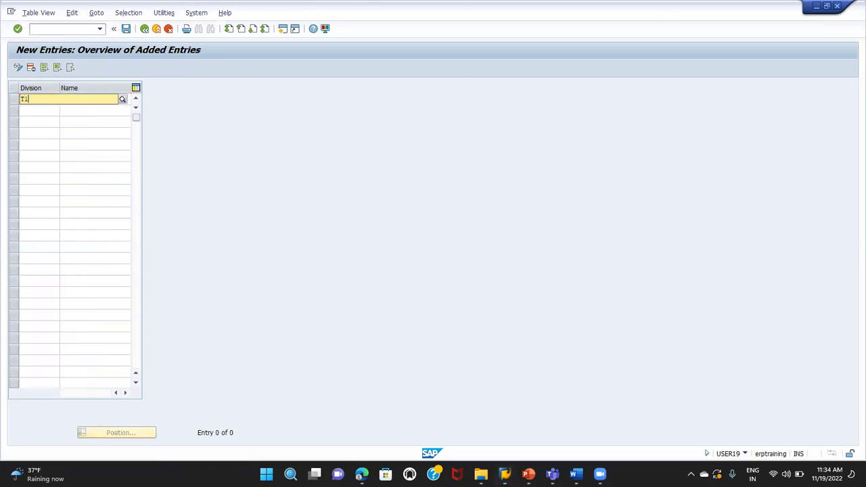
pyautogui.press('Tab')
pyautogui.write('BUS DIVISION')
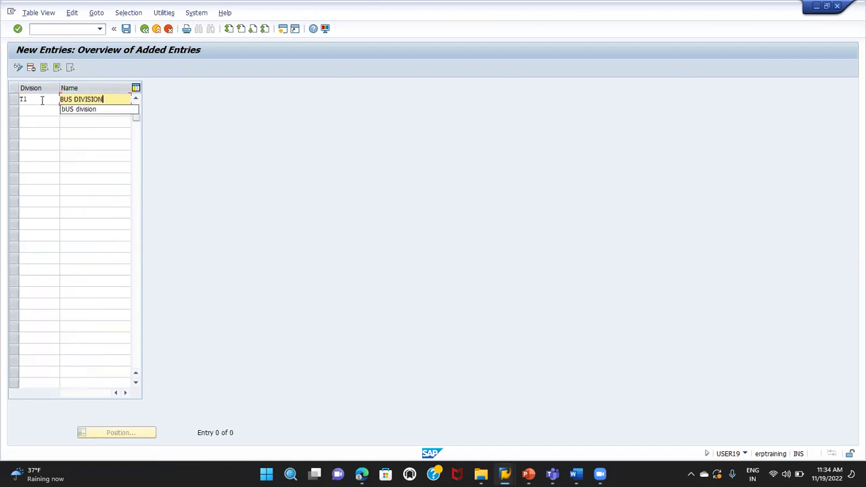
pyautogui.click(42, 100)
pyautogui.click(105, 99)
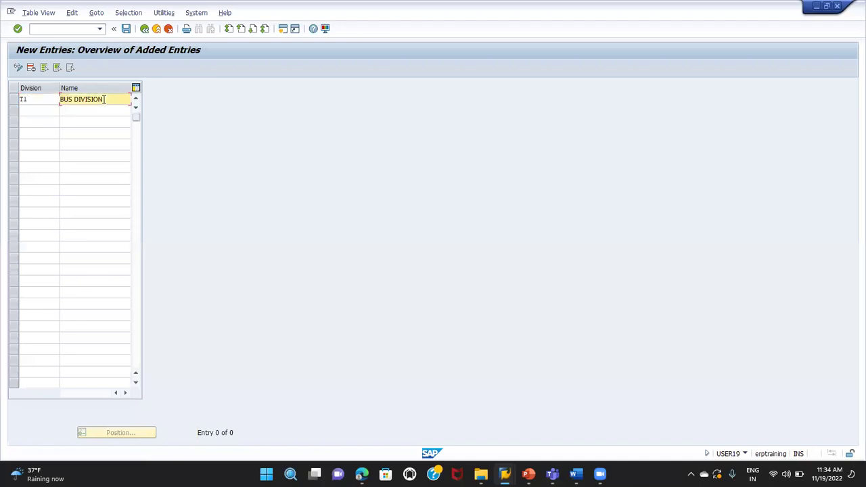
pyautogui.press('Return')
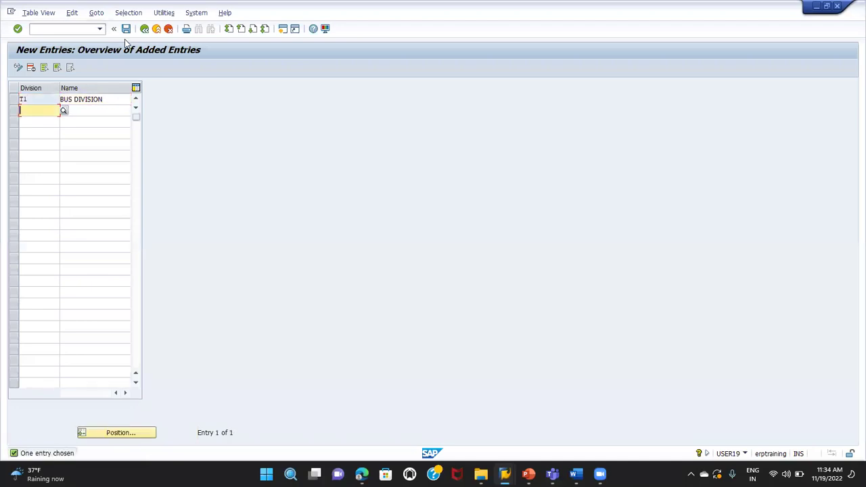
# Save the new division under a customizing request and return to the Divisions overview.
pyautogui.click(125, 32)
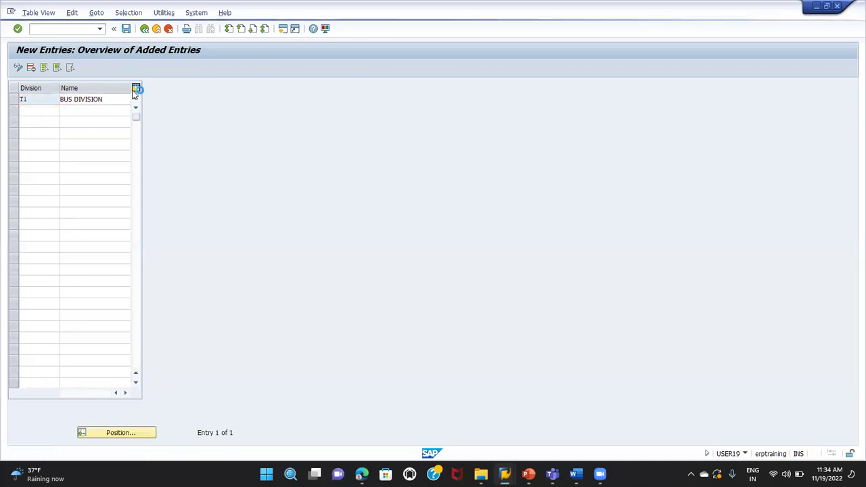
pyautogui.hotkey('ctrl', 'v')
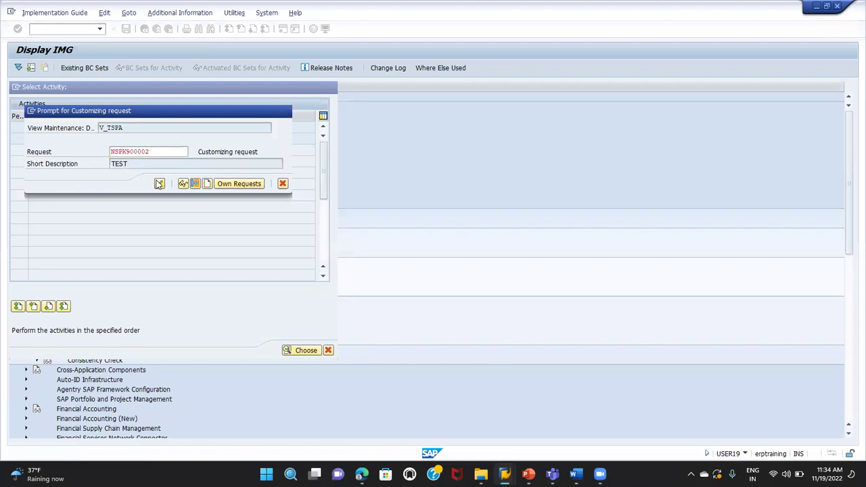
pyautogui.click(157, 183)
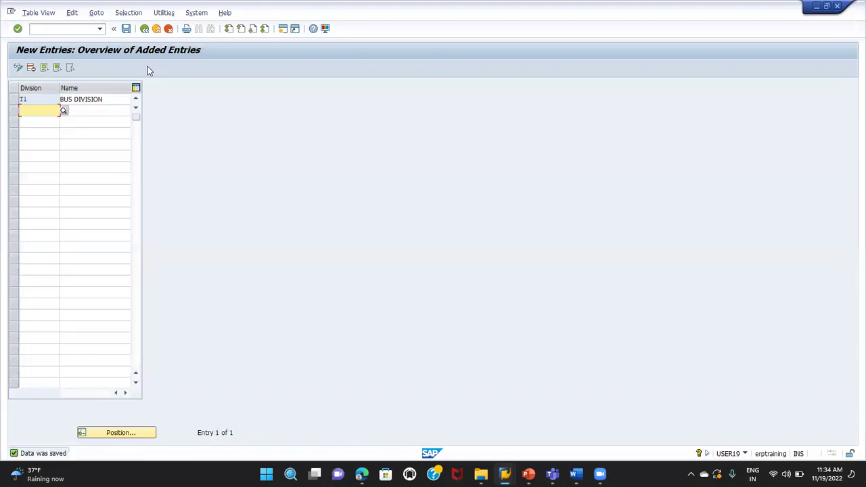
pyautogui.click(144, 29)
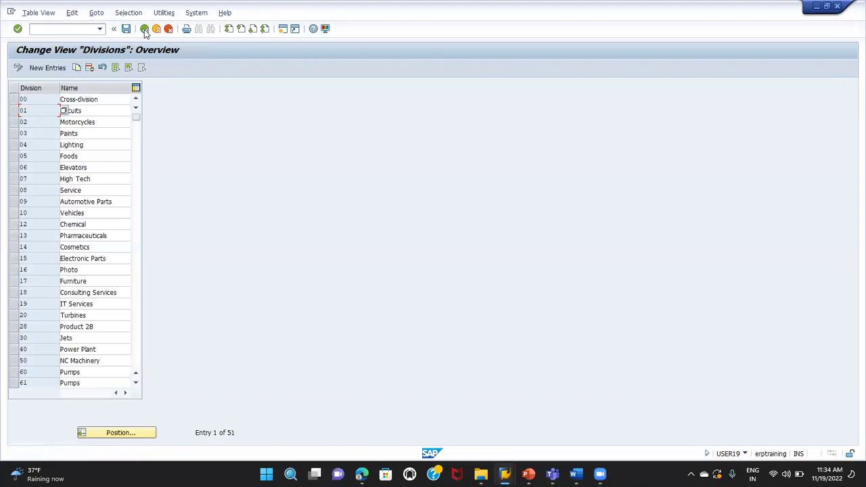
# Back out to Select Activity and show the ENTERPRISE STRUCTURE slide show in PowerPoint.
pyautogui.click(144, 29)
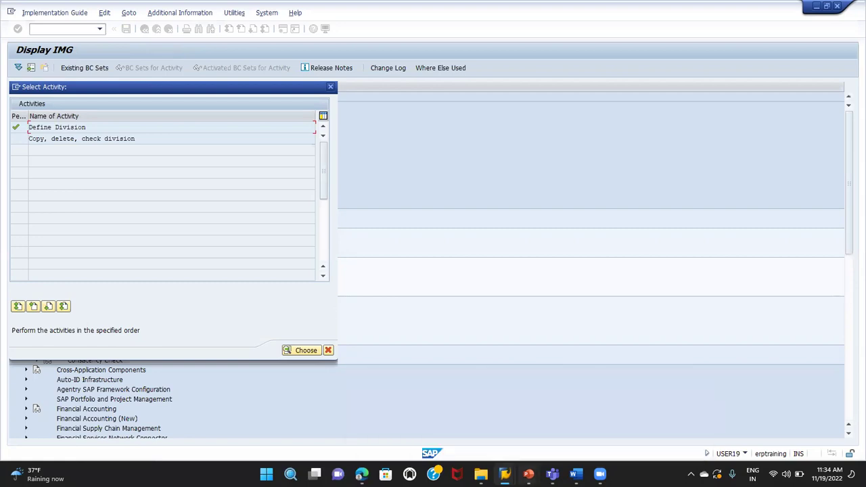
pyautogui.moveTo(529, 473)
pyautogui.click(528, 413)
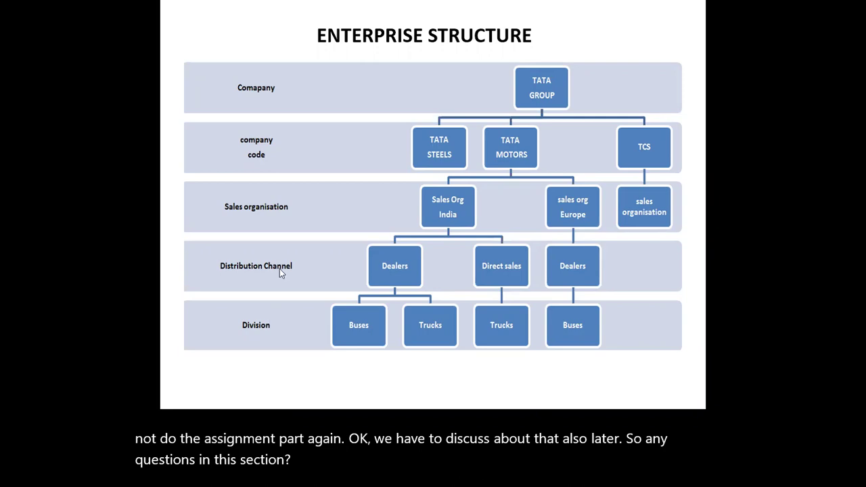
# Switch from the slide show back to the SAP Display IMG window.
pyautogui.hotkey('alt', 'Tab')
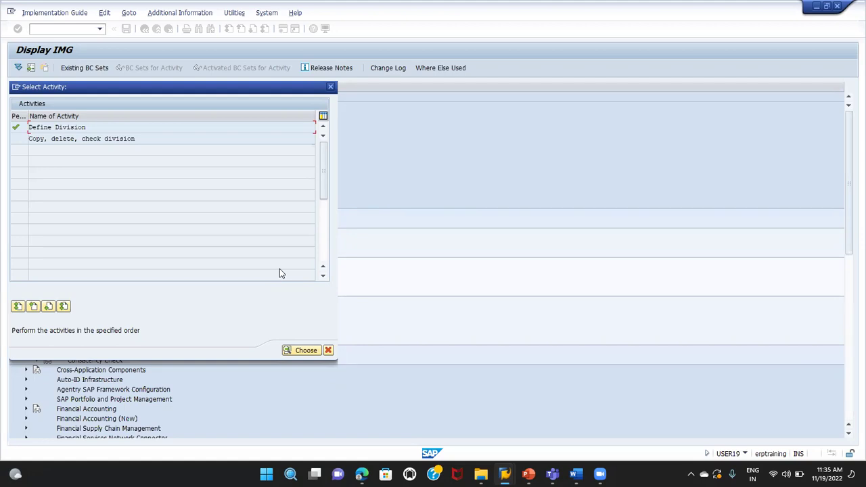
# Cancel the division choice and run 'Define, copy, delete, check sales organization' under Sales and Distribution.
pyautogui.click(328, 350)
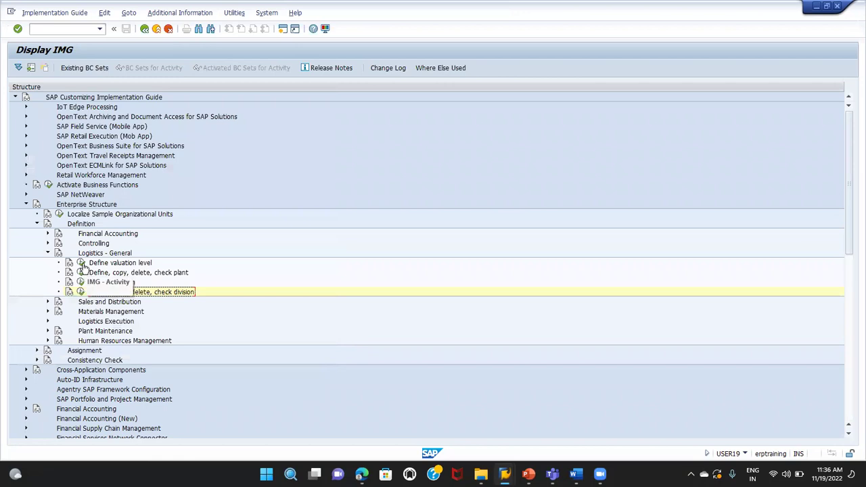
pyautogui.click(47, 254)
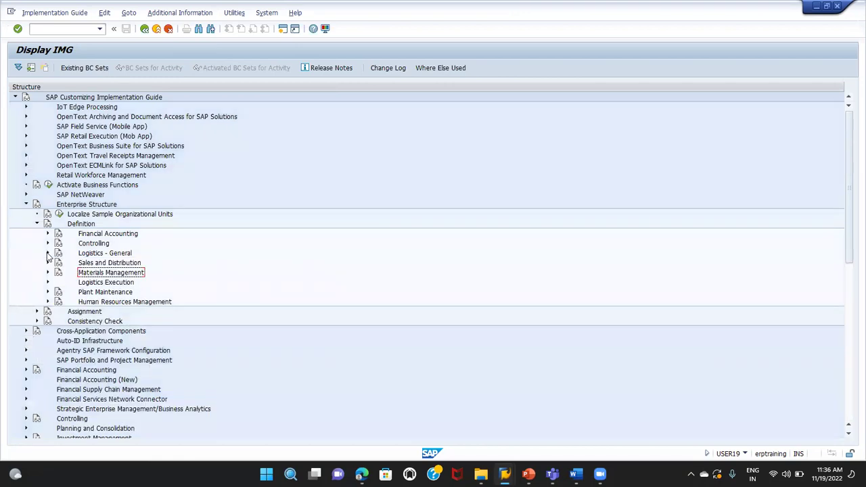
pyautogui.click(47, 263)
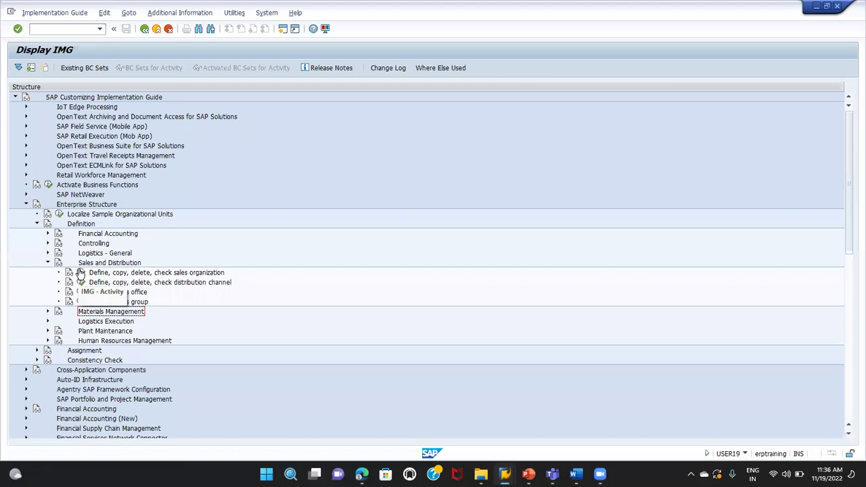
pyautogui.click(80, 273)
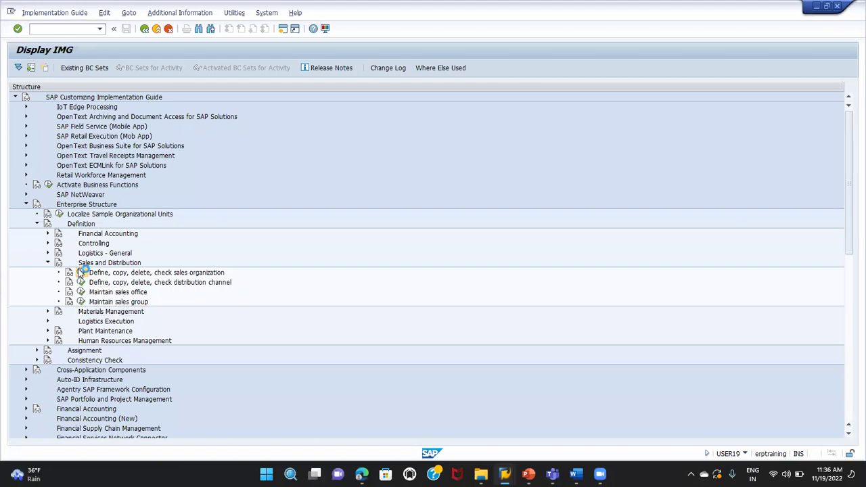
# Open the Define Sales Organization table and position the list on TG01.
pyautogui.doubleClick(55, 128)
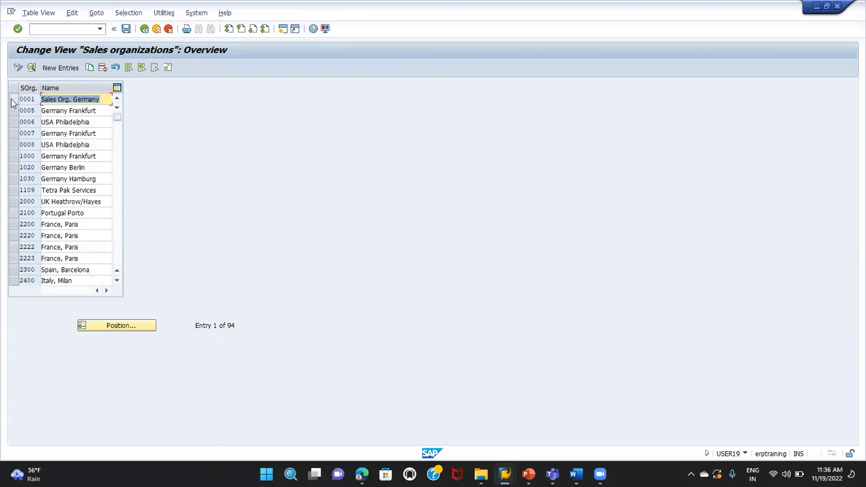
pyautogui.click(128, 326)
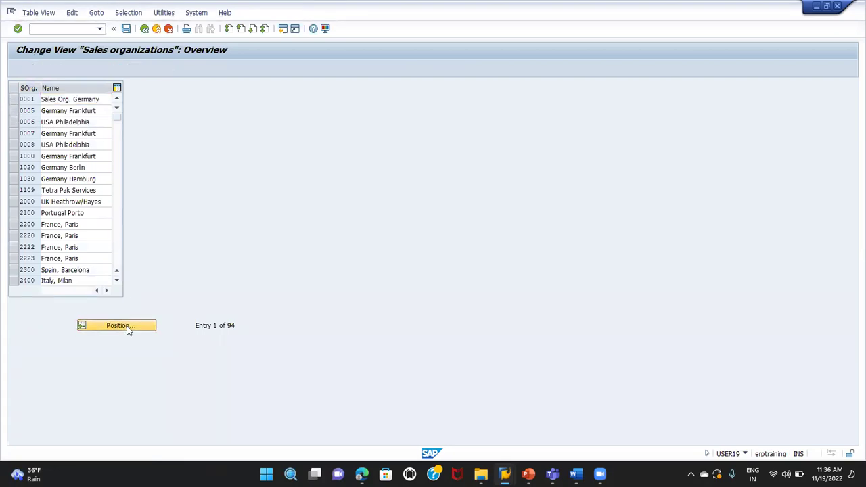
pyautogui.write('TG01')
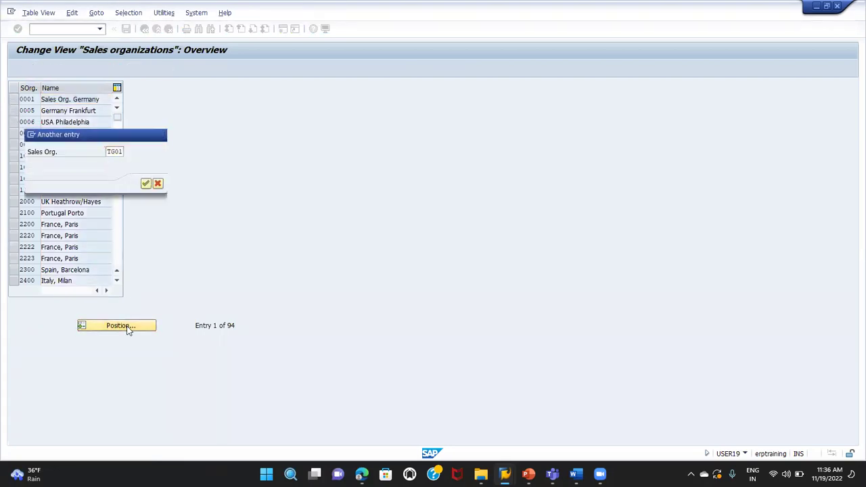
pyautogui.press('Return')
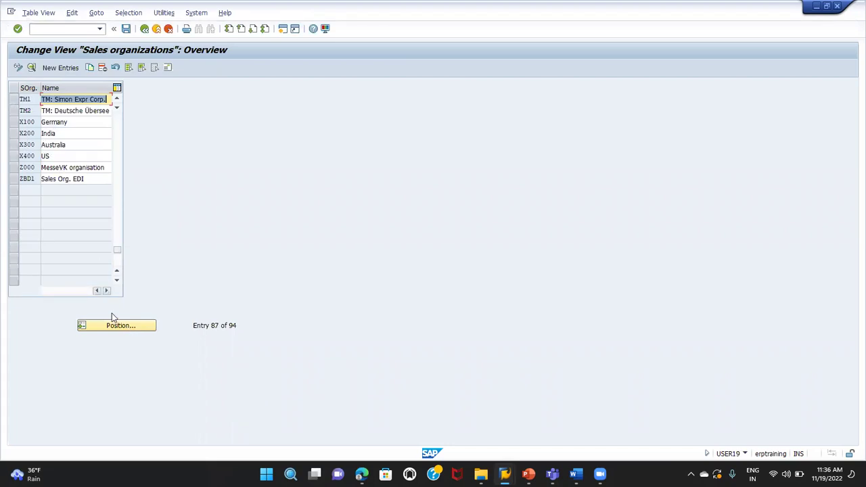
pyautogui.click(81, 325)
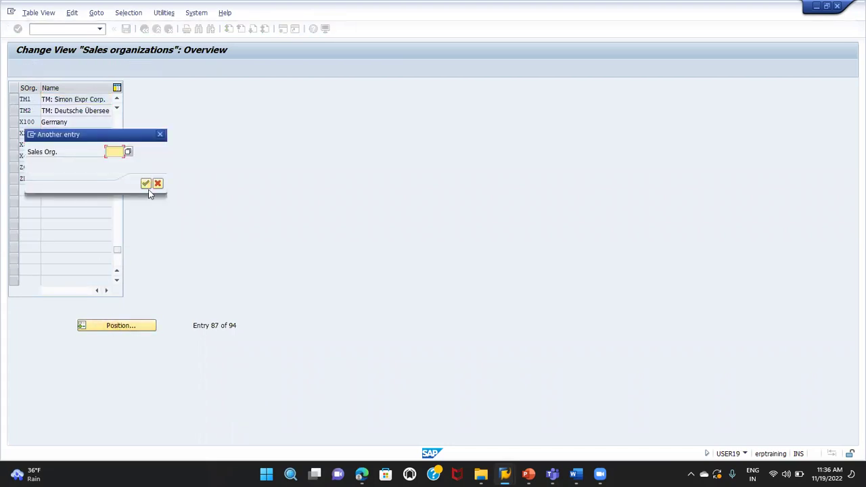
pyautogui.click(159, 184)
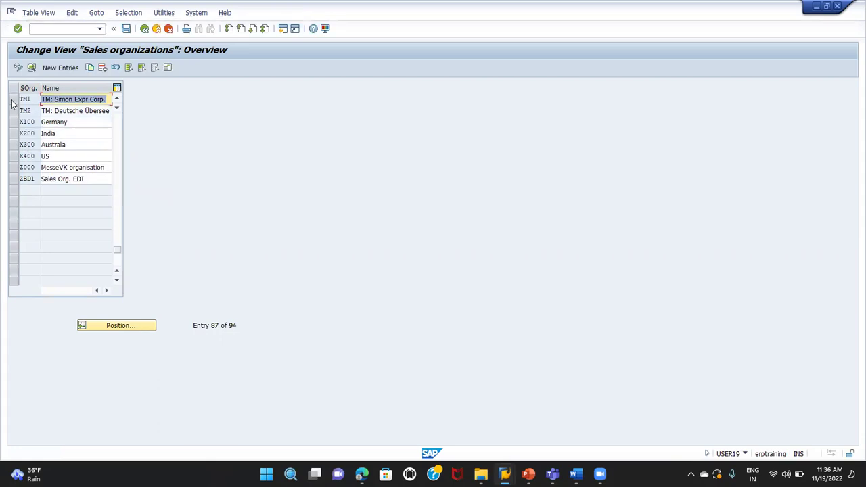
# Open sales organization TM1's details, save them, and back out of maintenance.
pyautogui.click(31, 67)
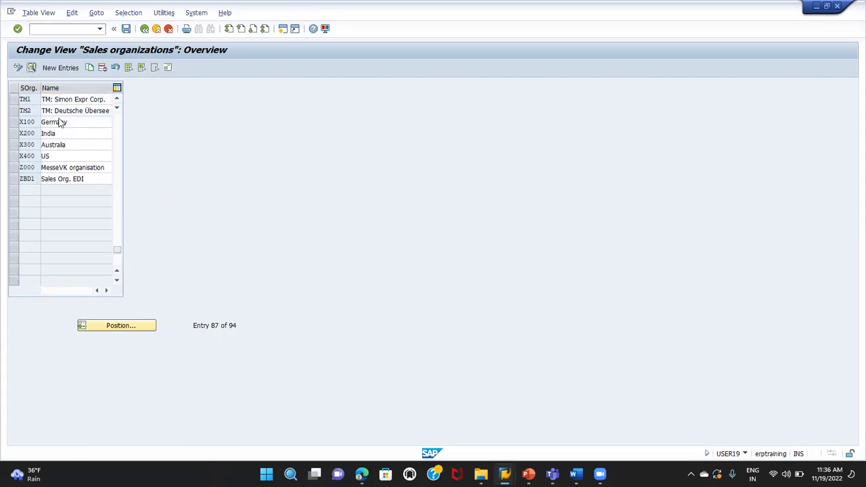
pyautogui.click(179, 86)
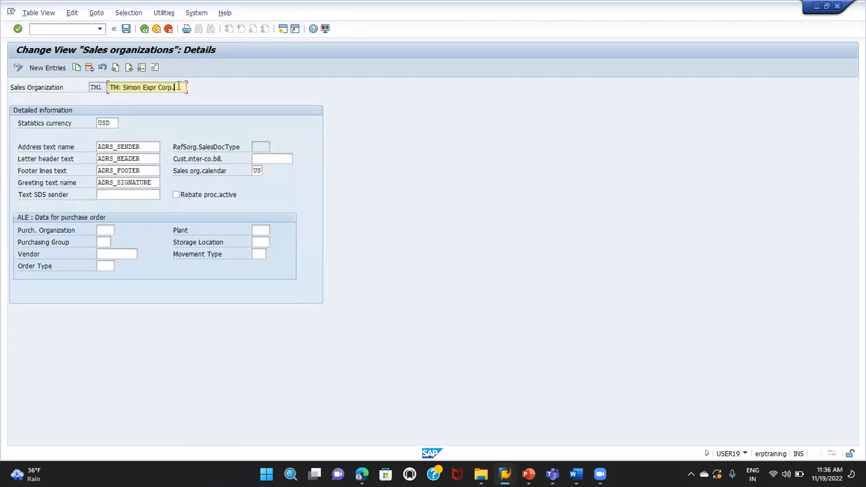
pyautogui.click(126, 28)
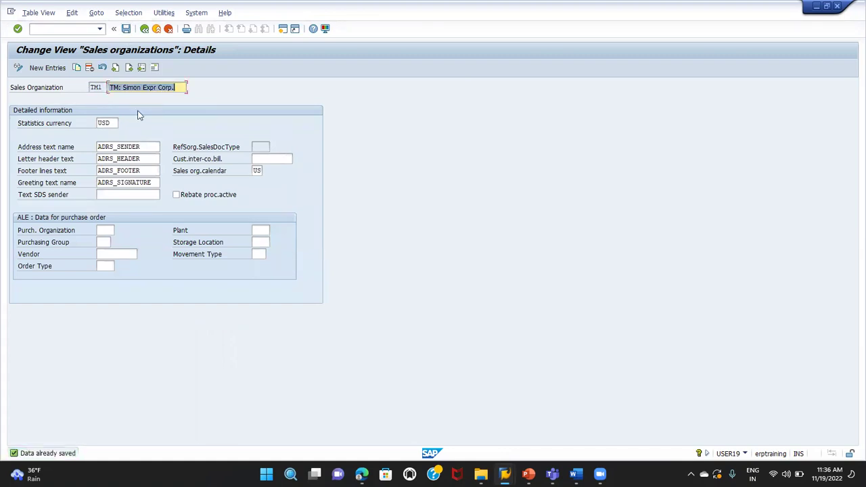
pyautogui.click(145, 29)
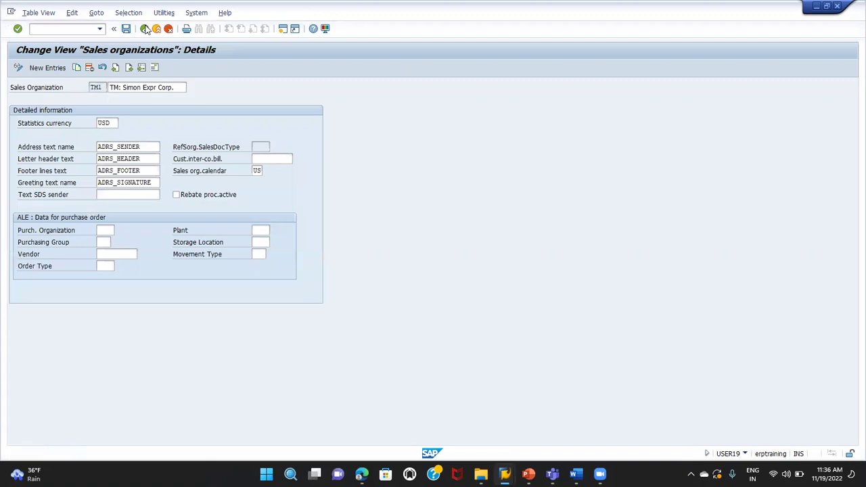
pyautogui.click(145, 29)
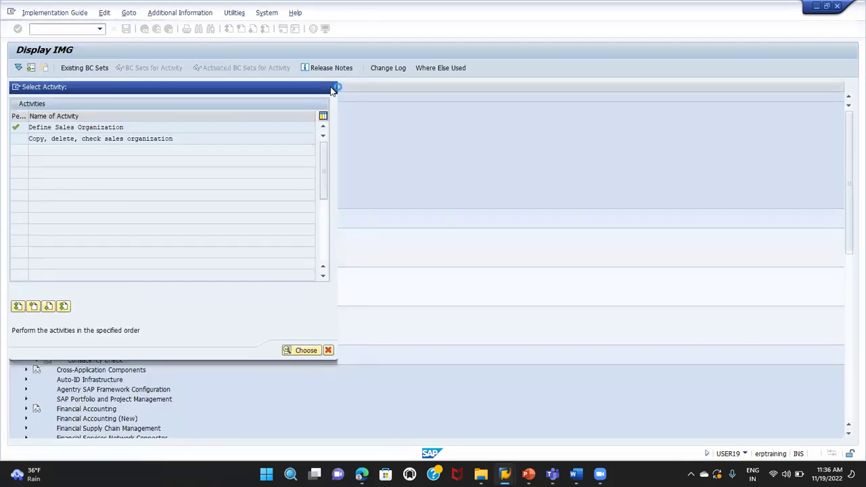
# Close the sales organization activities, open Maintain sales office, and select office 1000.
pyautogui.click(331, 87)
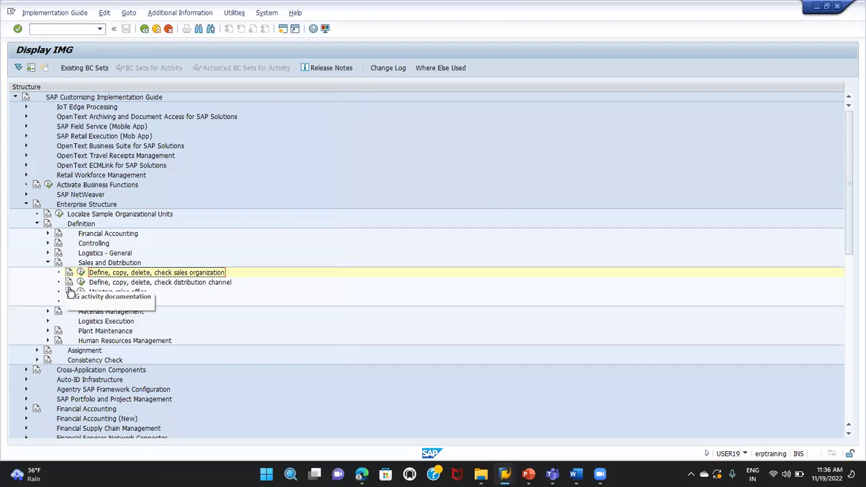
pyautogui.click(80, 292)
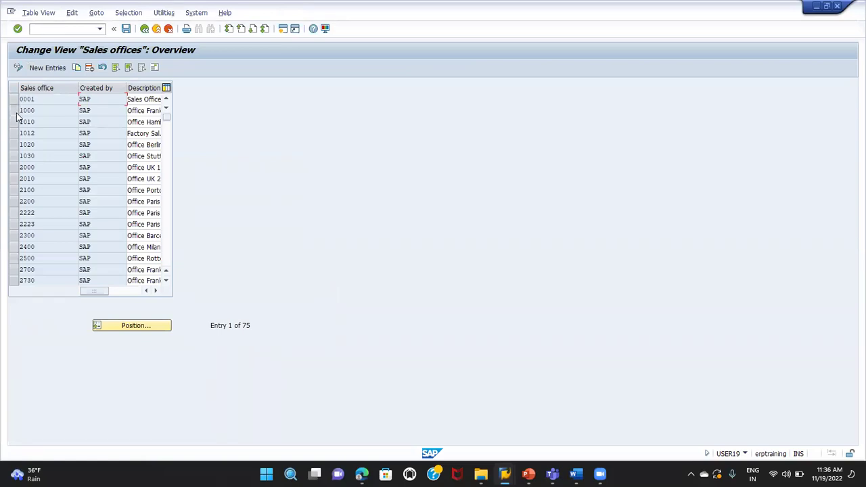
pyautogui.click(15, 111)
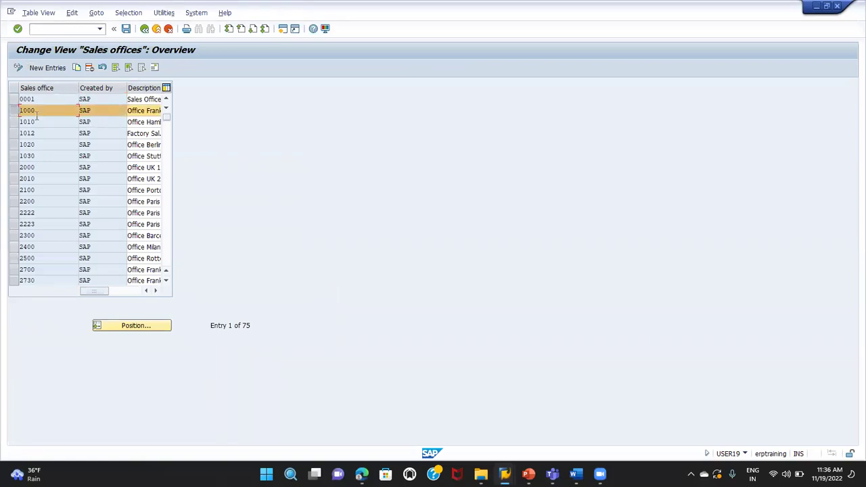
# Edit sales office 1000's description to Offic1e Frankfurt, cancel the request prompt, and run /OSE10.
pyautogui.doubleClick(36, 114)
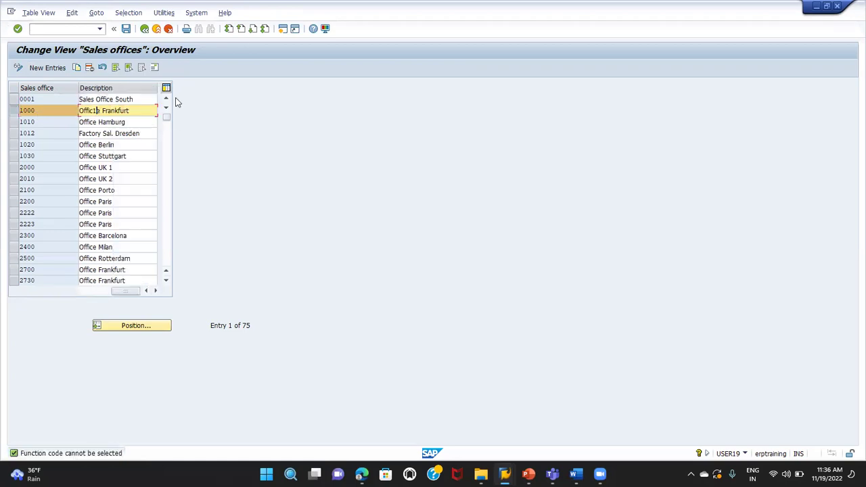
pyautogui.click(127, 30)
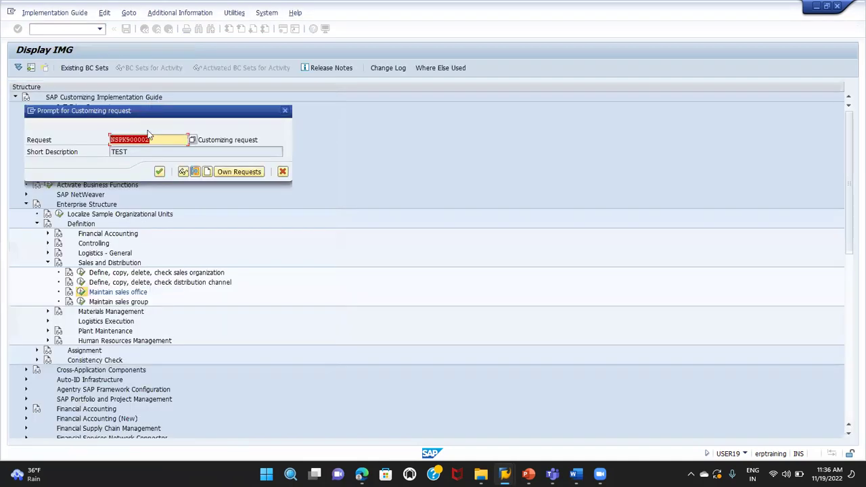
pyautogui.moveTo(155, 139); pyautogui.dragTo(96, 127)
pyautogui.click(182, 171)
pyautogui.click(283, 172)
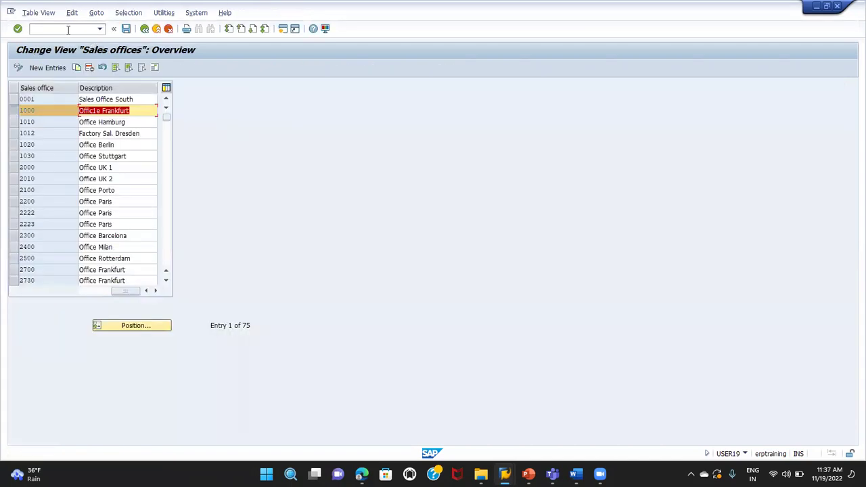
pyautogui.write('/OSE10')
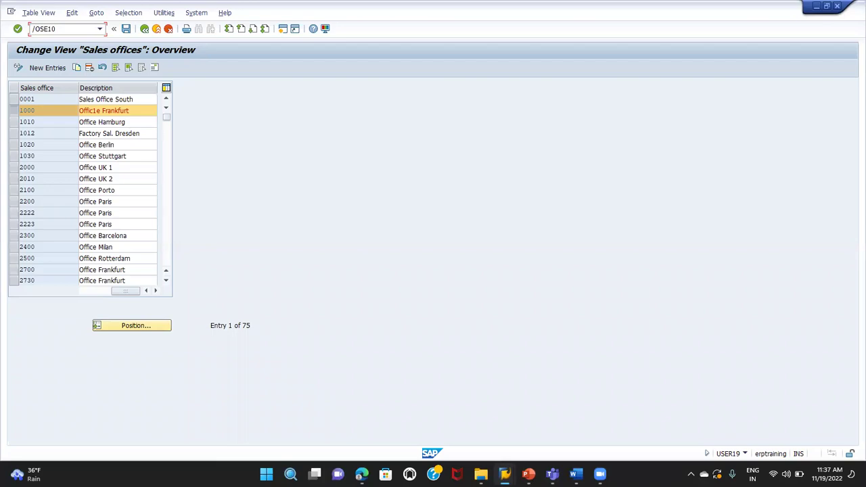
pyautogui.press('Return')
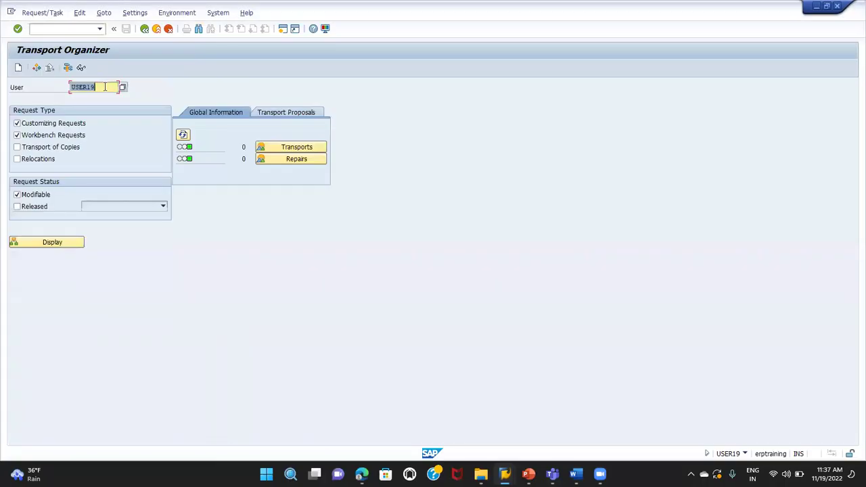
# Display the user's modifiable Customizing and Workbench requests and select the TEST request.
pyautogui.click(104, 87)
pyautogui.click(24, 248)
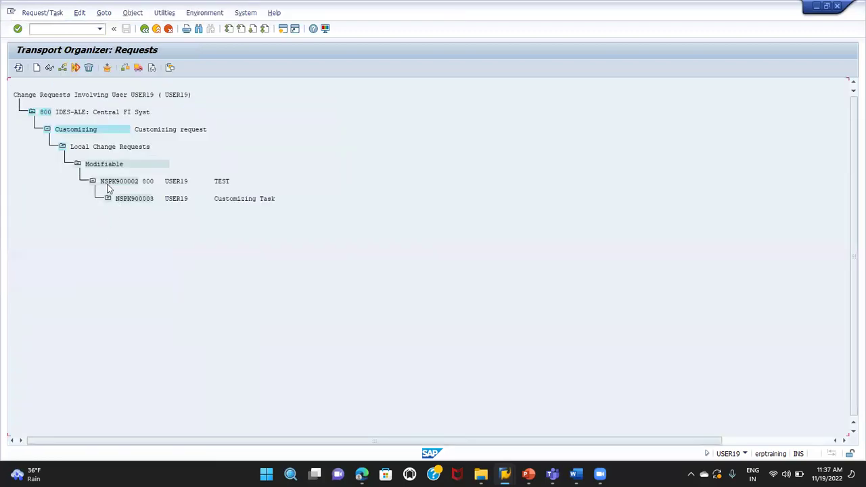
pyautogui.click(113, 185)
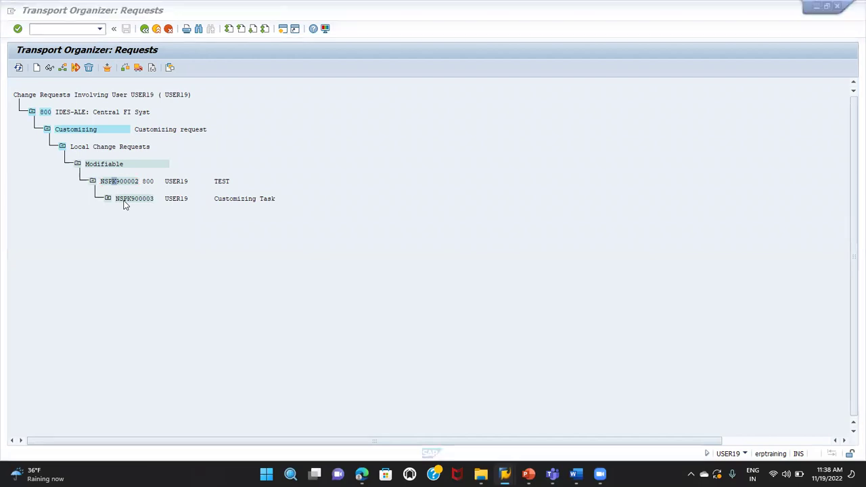
pyautogui.hotkey('alt', 'Tab')
pyautogui.hotkey('alt', 'Tab')
pyautogui.hotkey('alt', 'Tab')
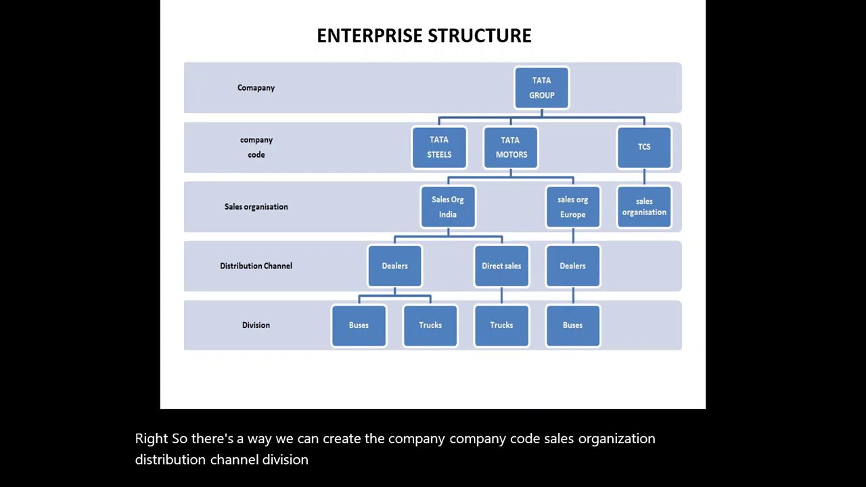
# Advance the slide show to the Enterprise structure MM slide, then return to SAP.
pyautogui.press('Right')
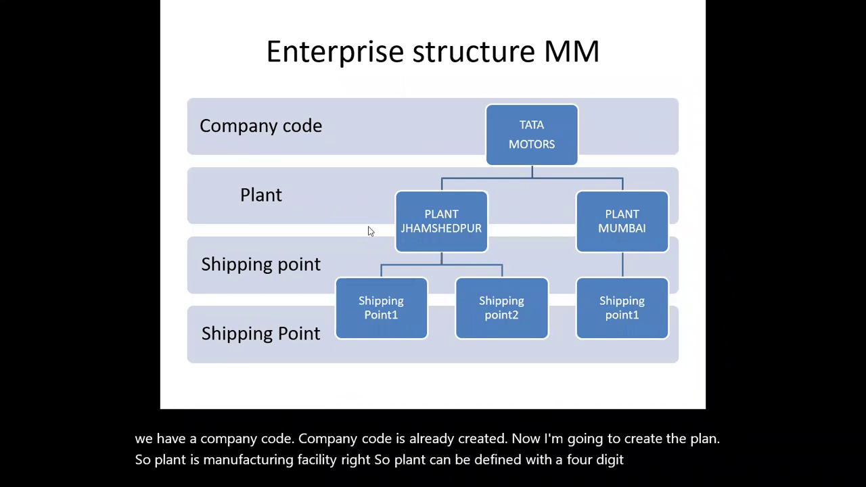
pyautogui.hotkey('alt', 'Tab')
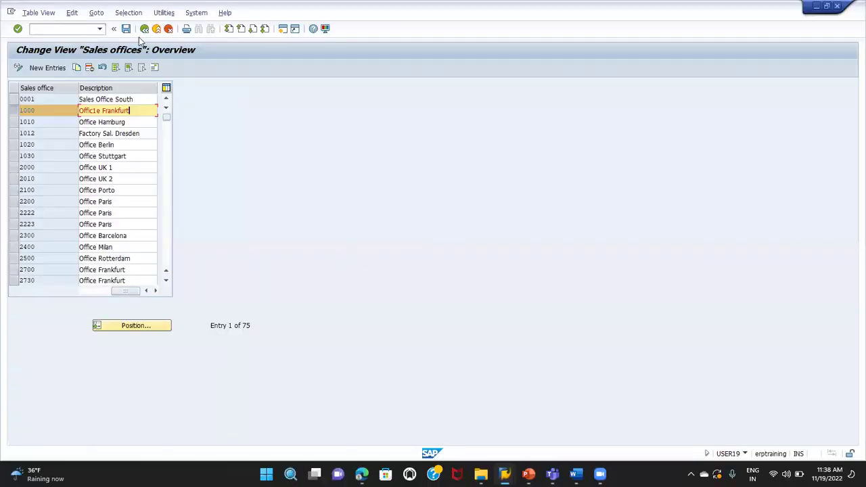
# Exit sales office maintenance without saving and run 'Define, copy, delete, check plant' under Logistics - General.
pyautogui.click(144, 29)
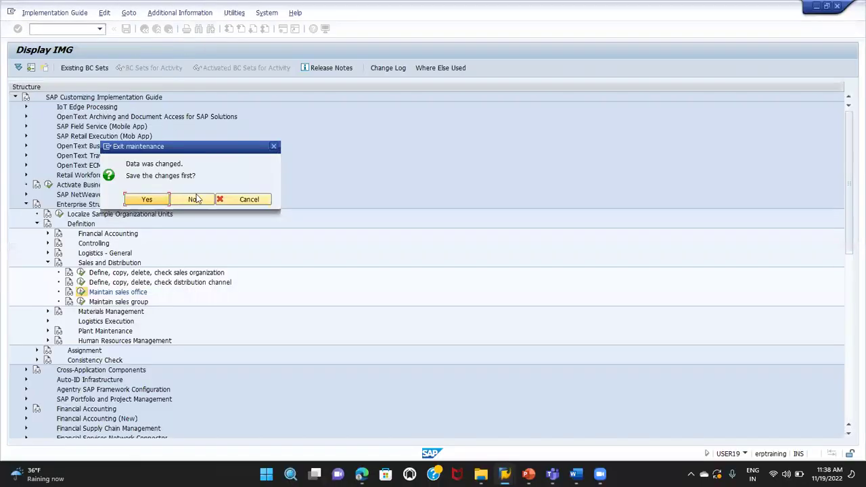
pyautogui.click(194, 199)
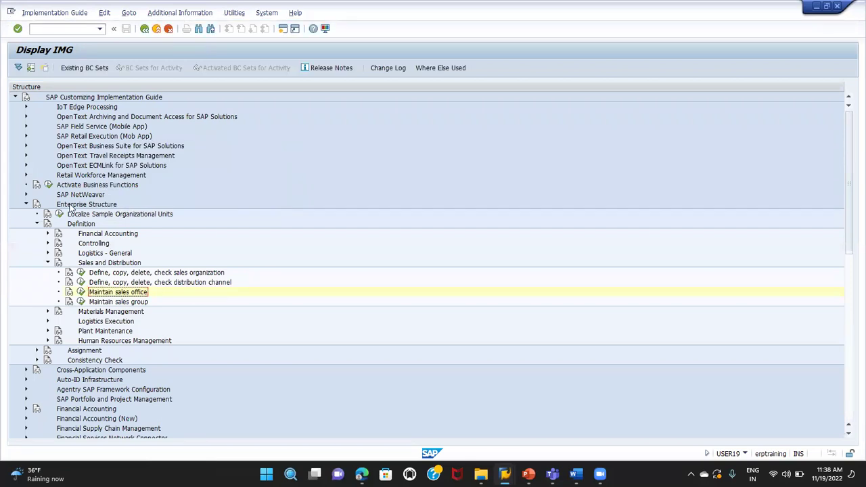
pyautogui.click(70, 206)
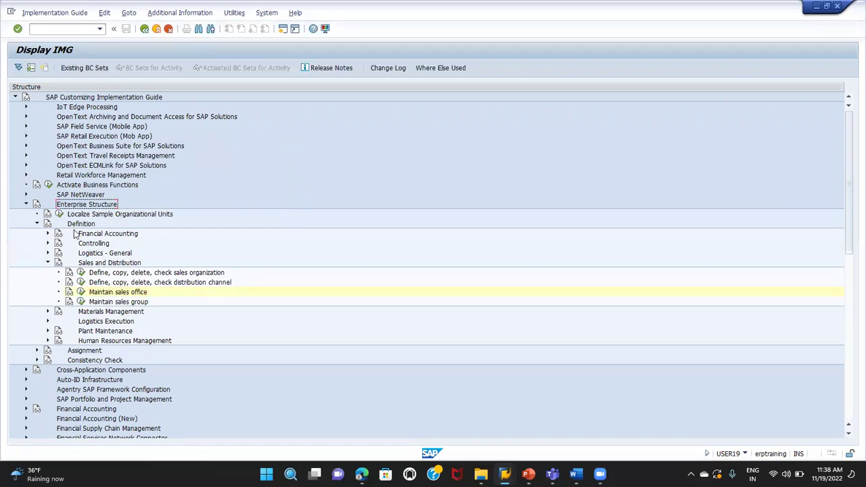
pyautogui.click(80, 226)
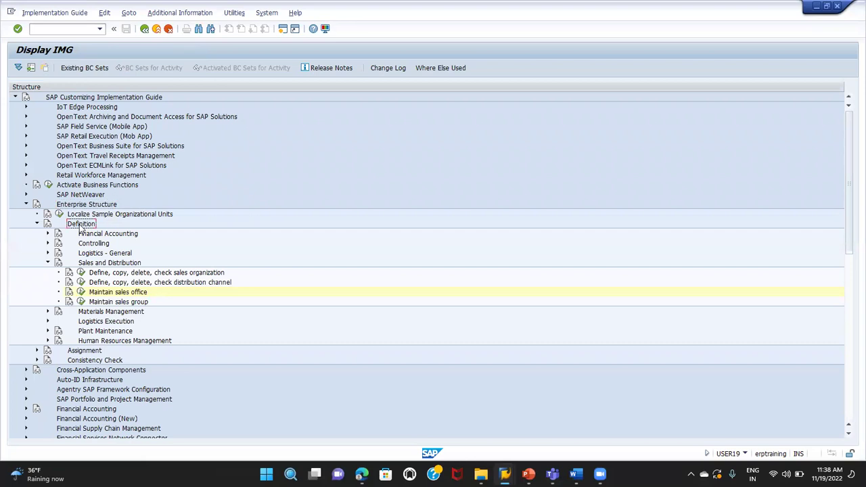
pyautogui.click(48, 263)
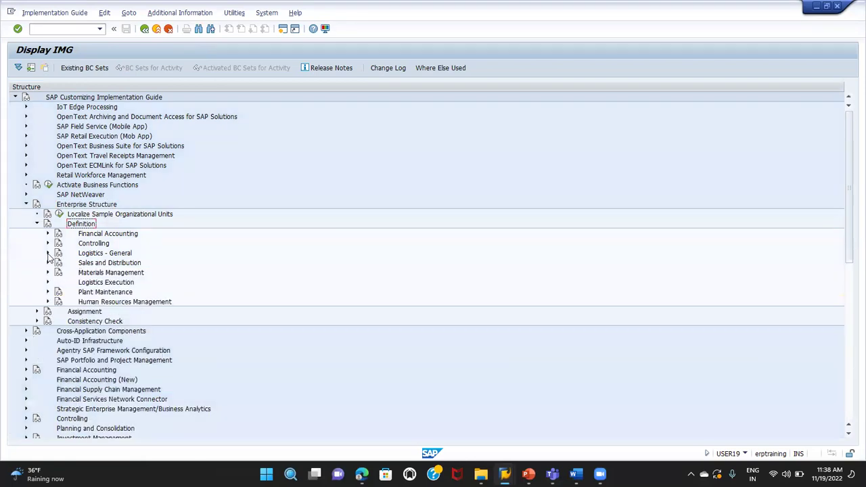
pyautogui.click(48, 253)
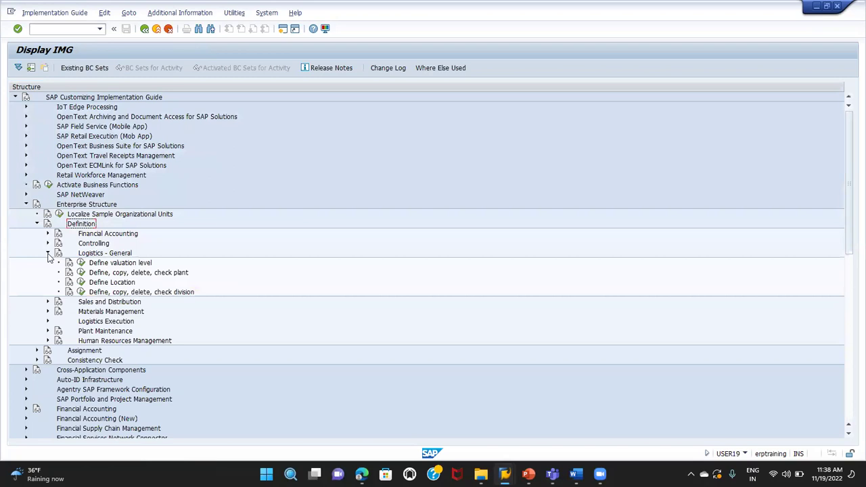
pyautogui.click(109, 274)
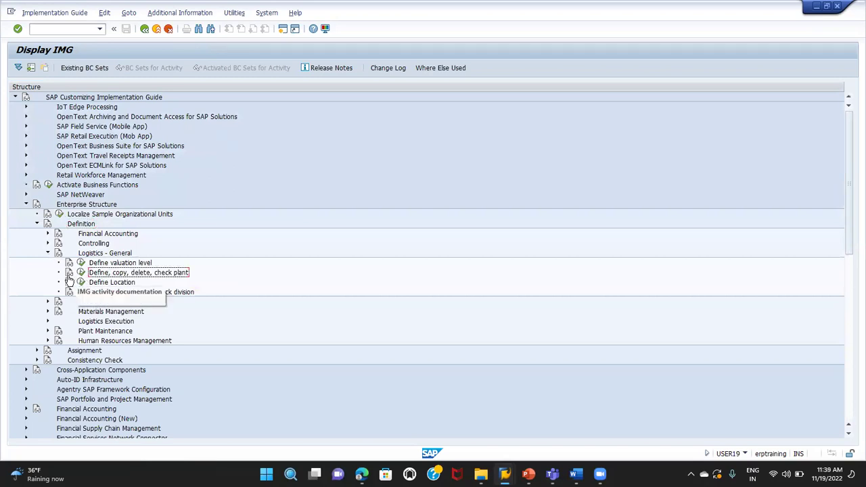
pyautogui.click(80, 273)
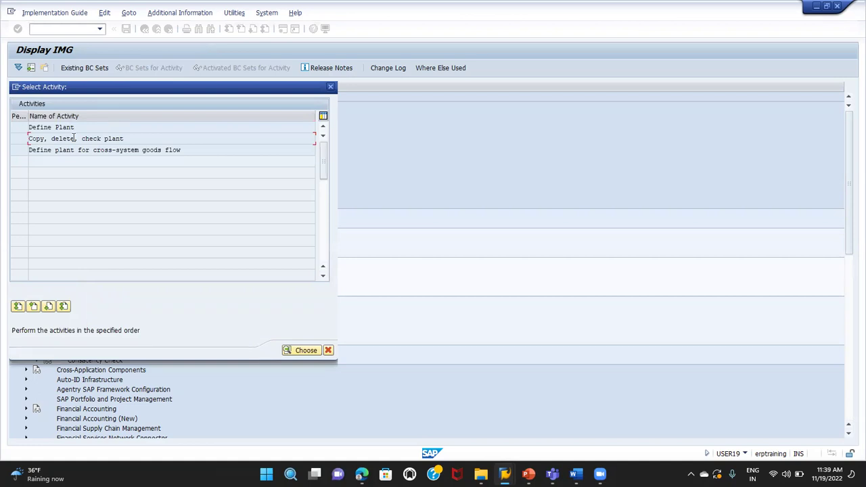
# Copy plant 1000 to new plant TG01 using the Copy, delete, check plant activity.
pyautogui.doubleClick(75, 138)
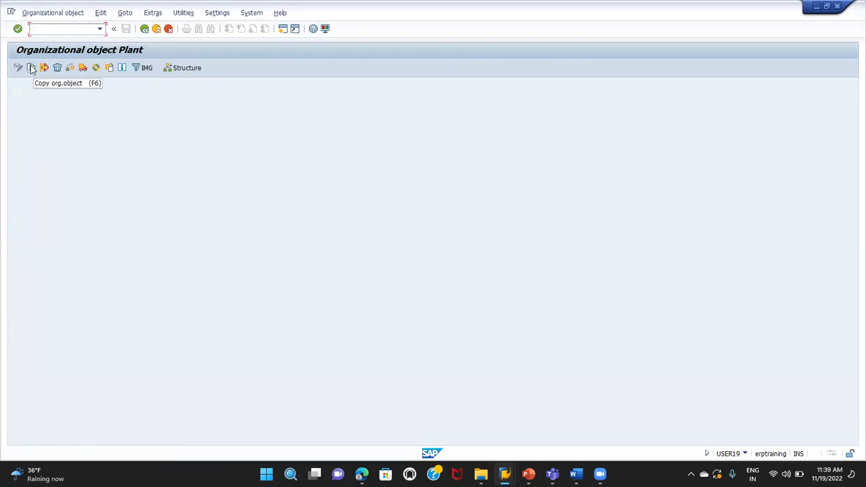
pyautogui.click(31, 68)
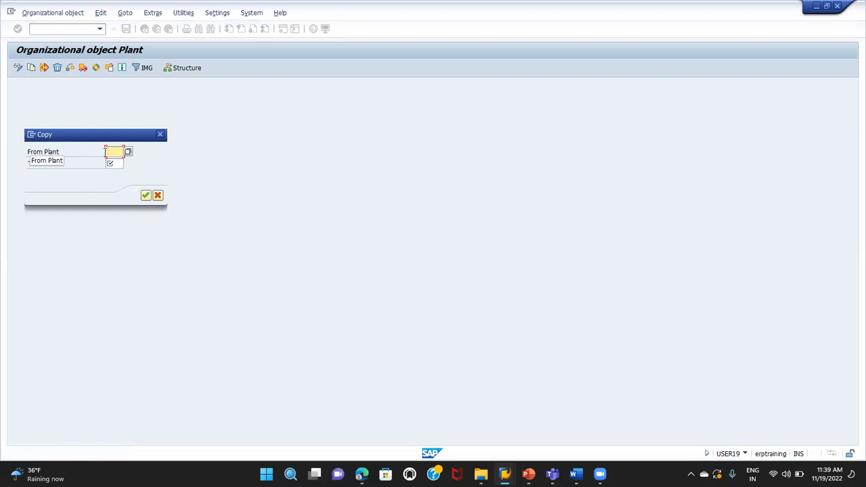
pyautogui.write('1000')
pyautogui.press('Tab')
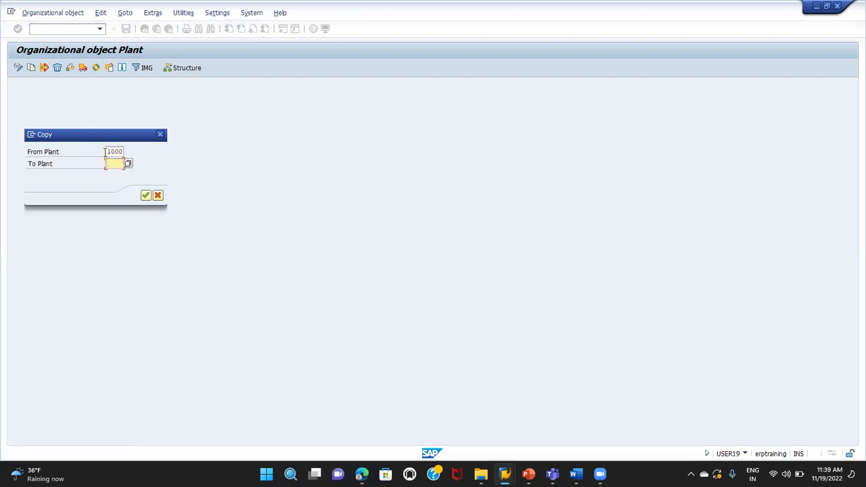
pyautogui.write('TG01')
pyautogui.click(146, 199)
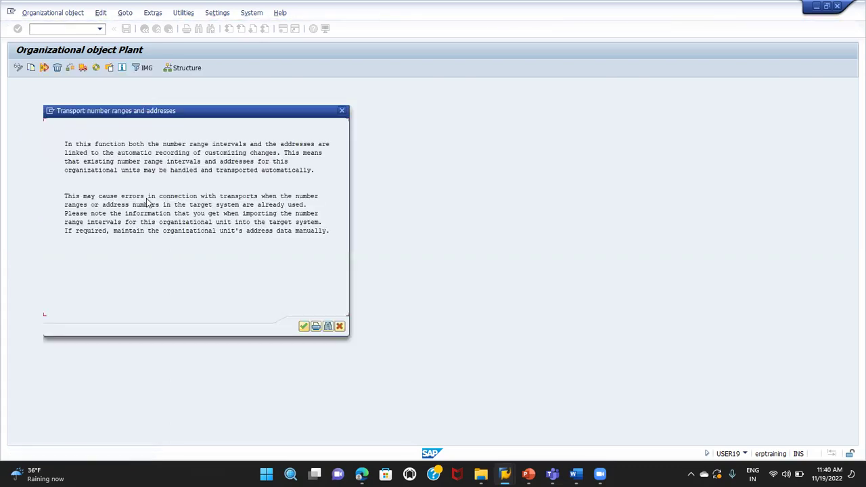
# Acknowledge the note on transporting number ranges and addresses, then bring up PowerPoint.
pyautogui.click(303, 327)
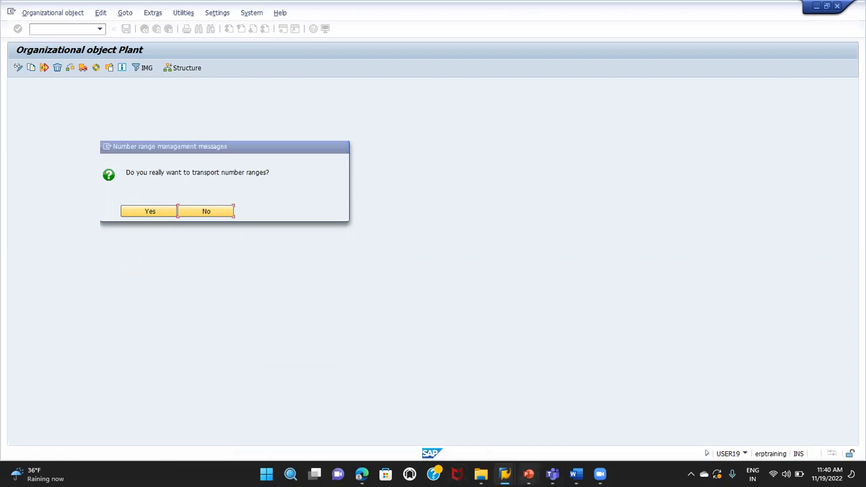
pyautogui.click(529, 474)
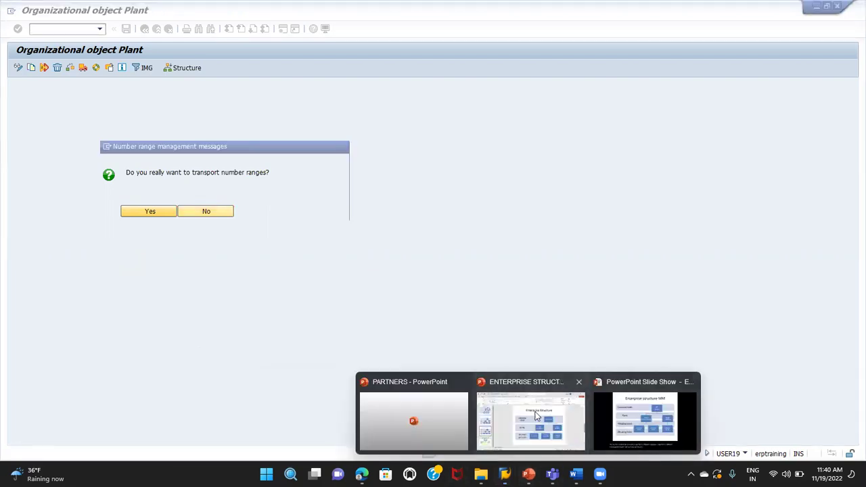
# Show slide 1 of the maximized ENTERPRISE STRUCTURE presentation, then return to SAP.
pyautogui.click(536, 416)
pyautogui.press('super+Up')
pyautogui.click(113, 169)
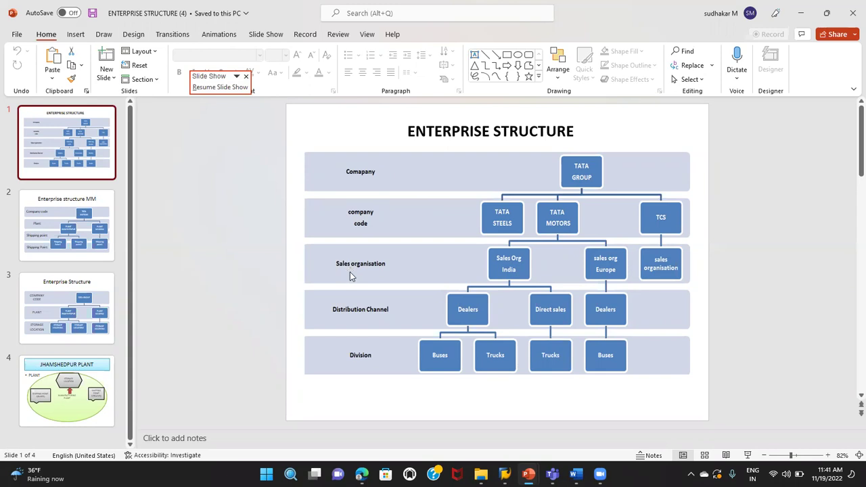
pyautogui.hotkey('alt', 'Tab')
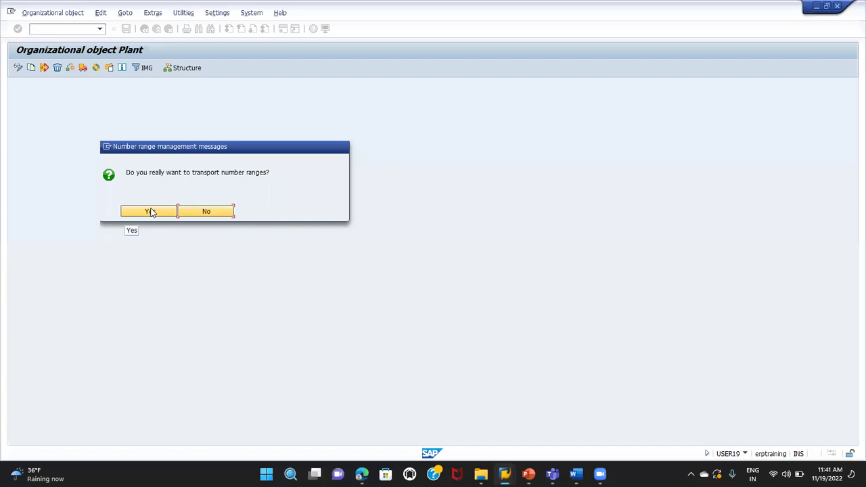
# Confirm transporting the number ranges for the plant TG01 copy.
pyautogui.click(151, 211)
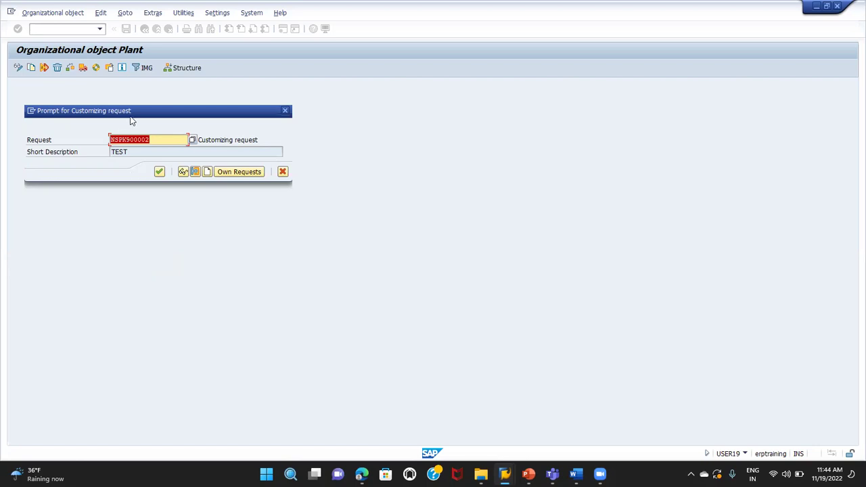
# Accept the interval transports and the customizing request through every prompt to complete the TG01 copy.
pyautogui.click(160, 171)
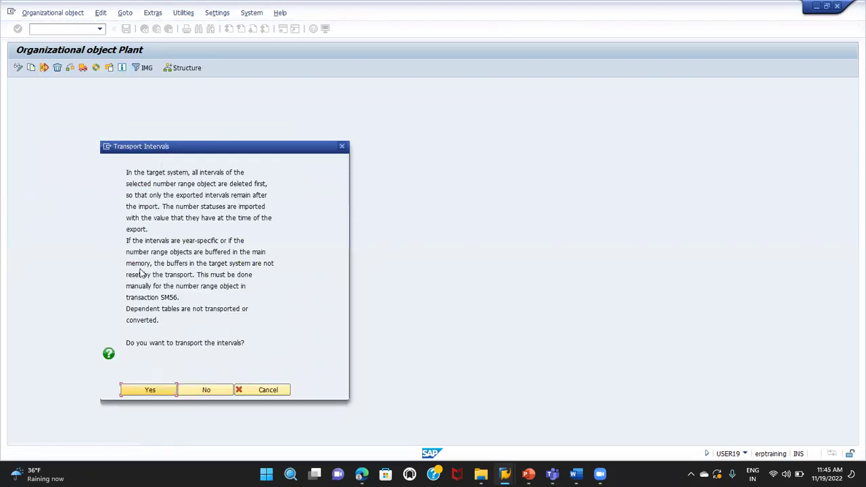
pyautogui.click(150, 394)
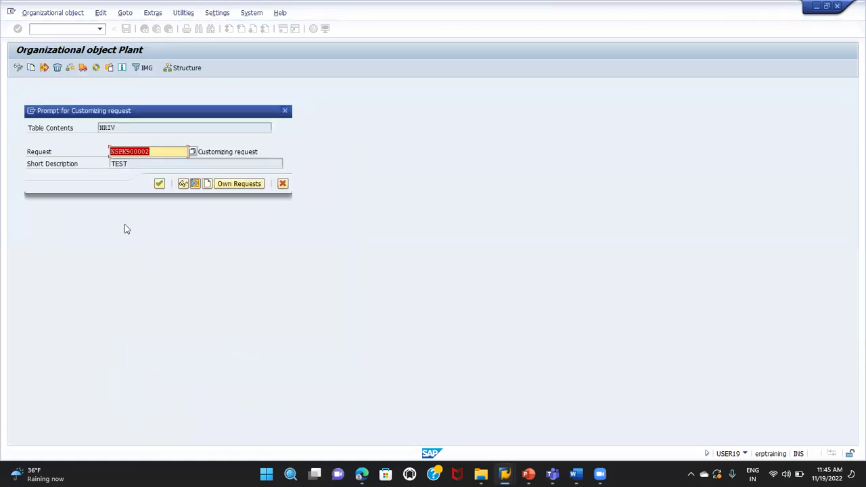
pyautogui.click(159, 184)
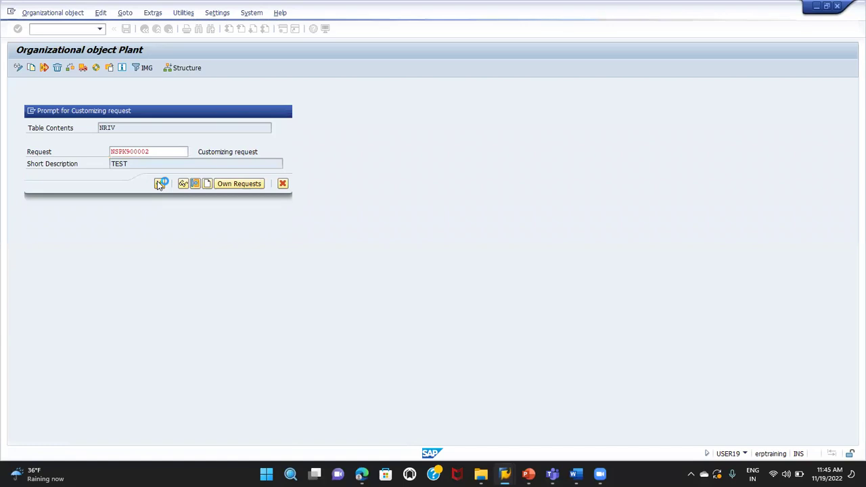
pyautogui.press('Return')
pyautogui.press('Return')
pyautogui.press('Return')
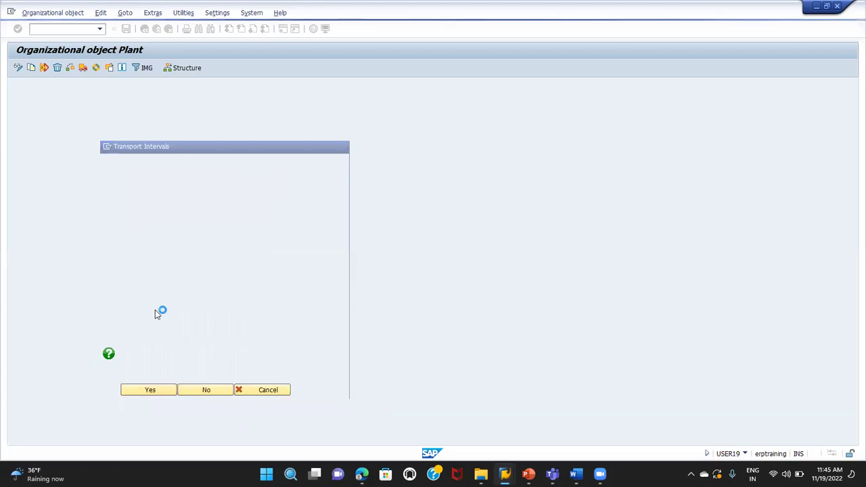
pyautogui.press('Return')
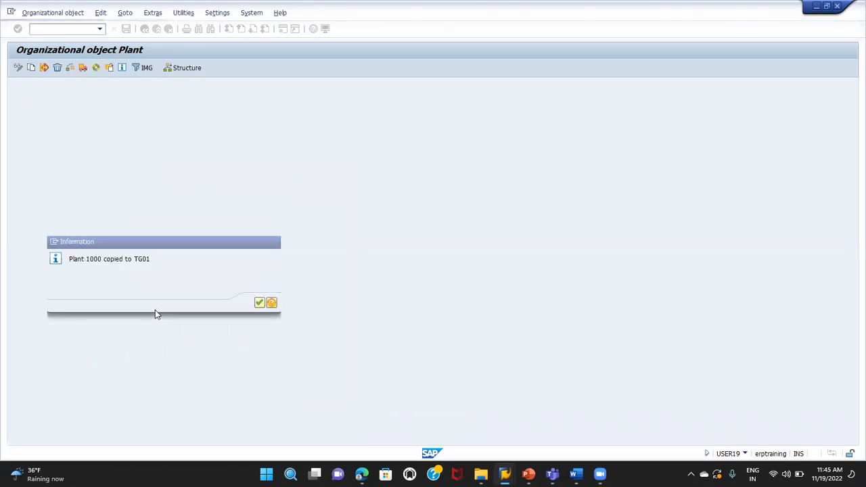
pyautogui.press('Return')
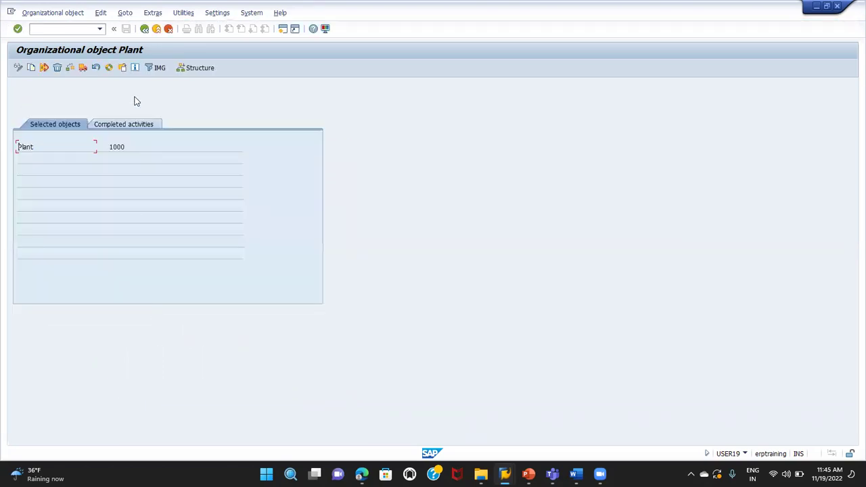
# Return to the plant activity list and run Define Plant.
pyautogui.click(145, 29)
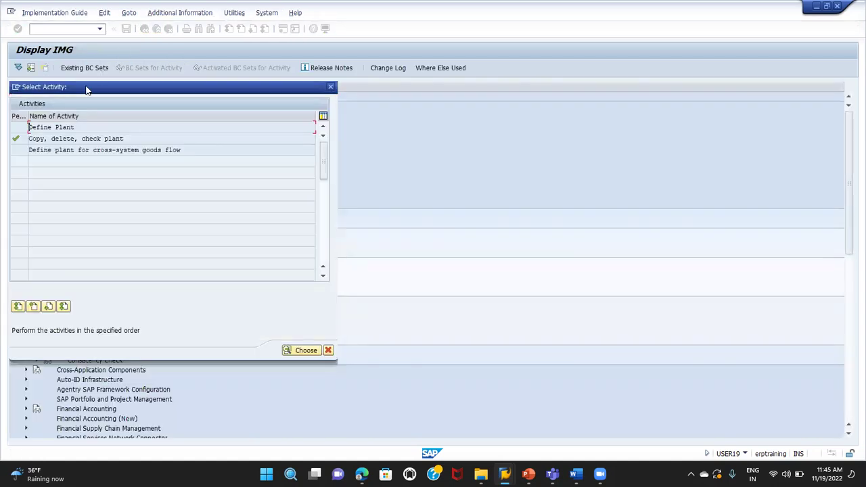
pyautogui.click(57, 127)
pyautogui.click(57, 128)
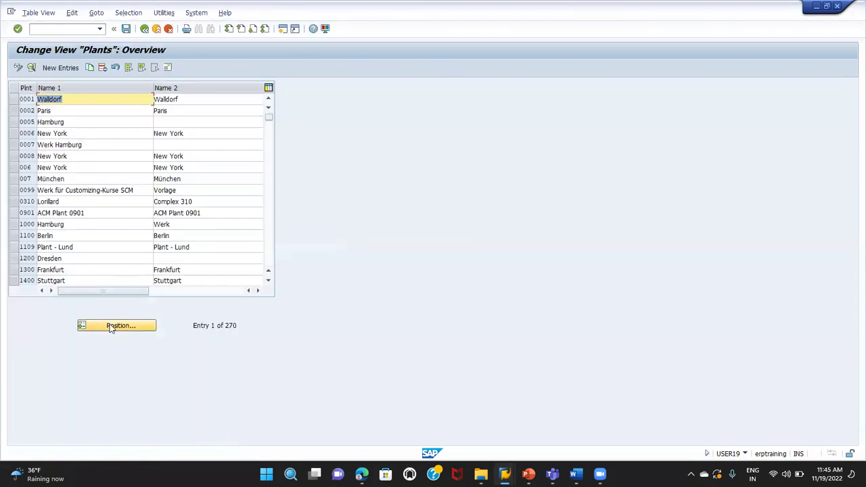
# Position the Plants list on TG01 and open that plant's Details screen.
pyautogui.click(111, 326)
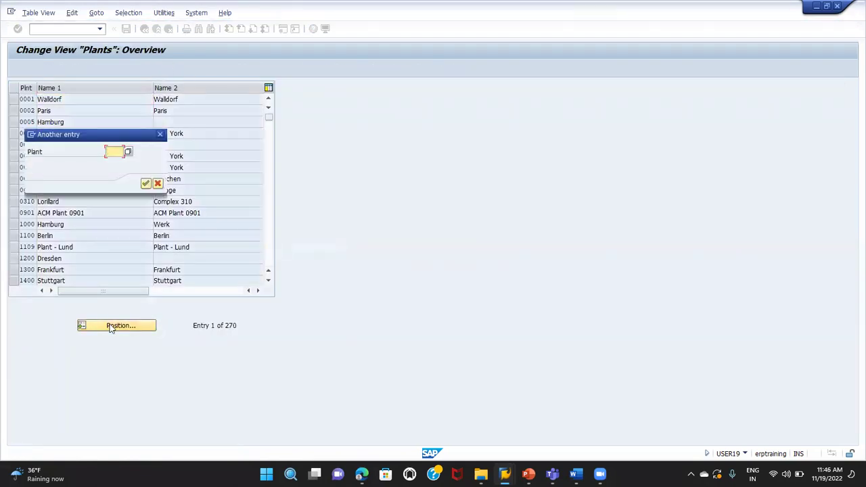
pyautogui.write('TG01')
pyautogui.press('Return')
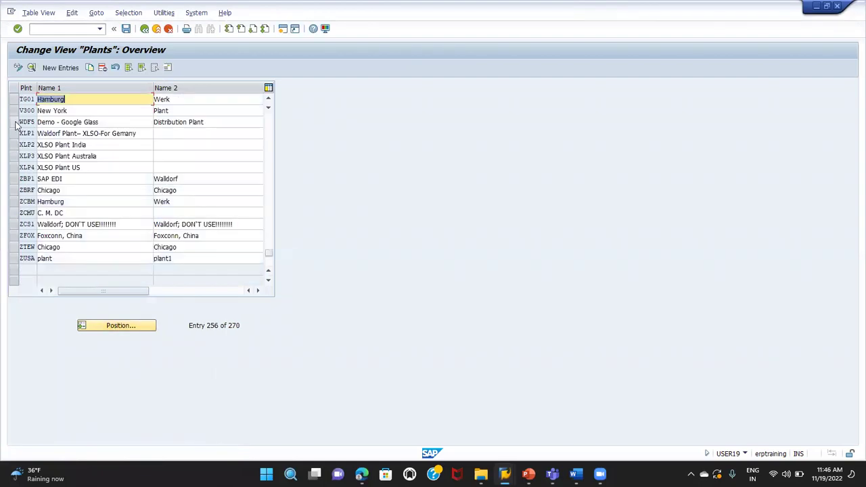
pyautogui.click(14, 99)
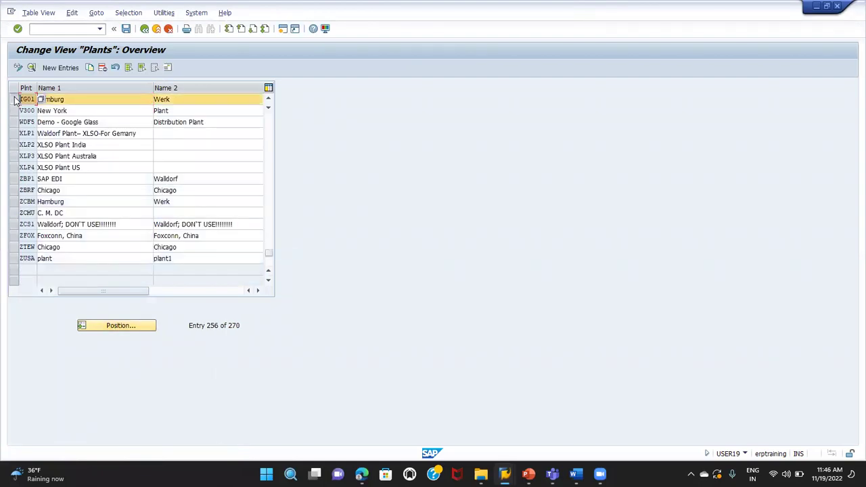
pyautogui.click(32, 67)
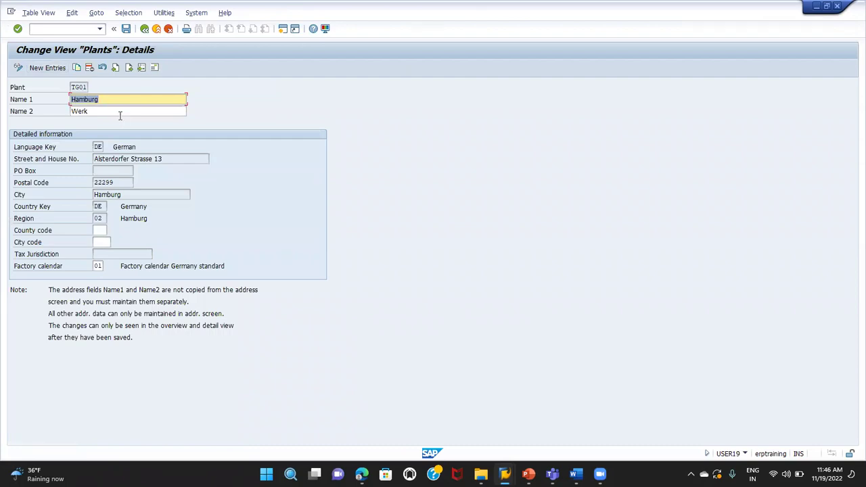
# Rename plant TG01 to TATA PLANT1, clear the second name, save under the customizing request, and return to the list.
pyautogui.write('TATA ')
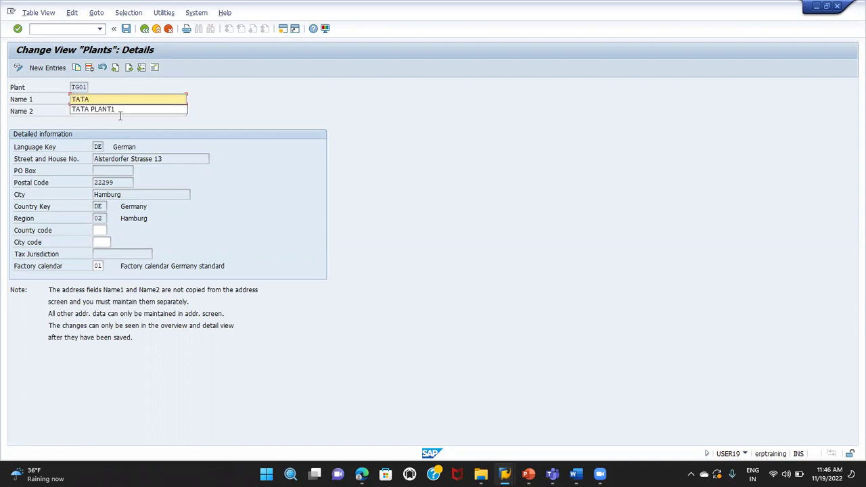
pyautogui.write('PLANT1')
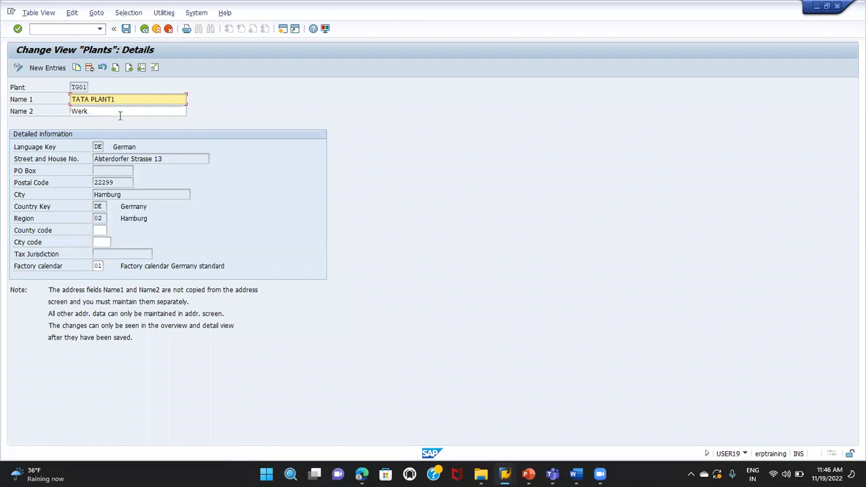
pyautogui.click(120, 112)
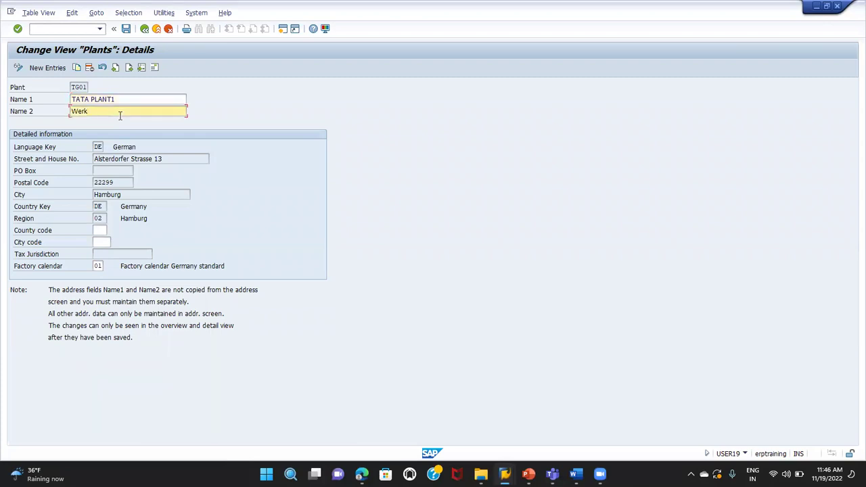
pyautogui.press('BackSpace')
pyautogui.press('BackSpace')
pyautogui.press('BackSpace')
pyautogui.press('BackSpace')
pyautogui.hotkey('shift', 'Tab')
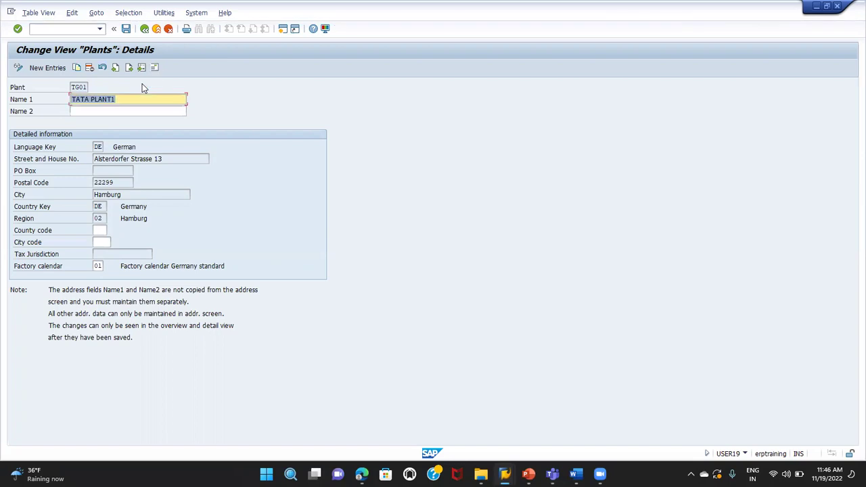
pyautogui.click(127, 29)
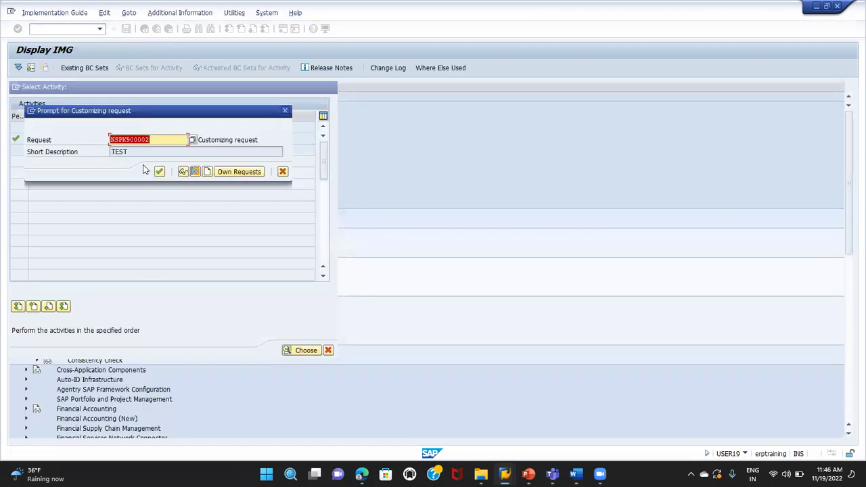
pyautogui.click(160, 171)
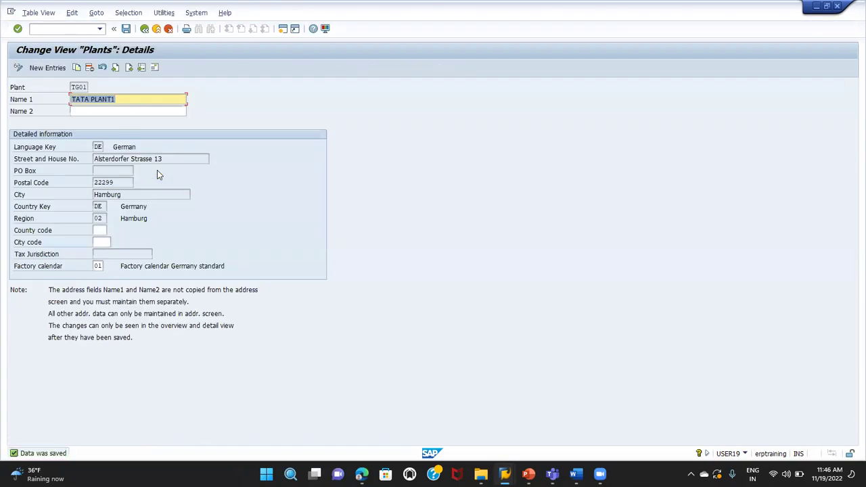
pyautogui.click(142, 32)
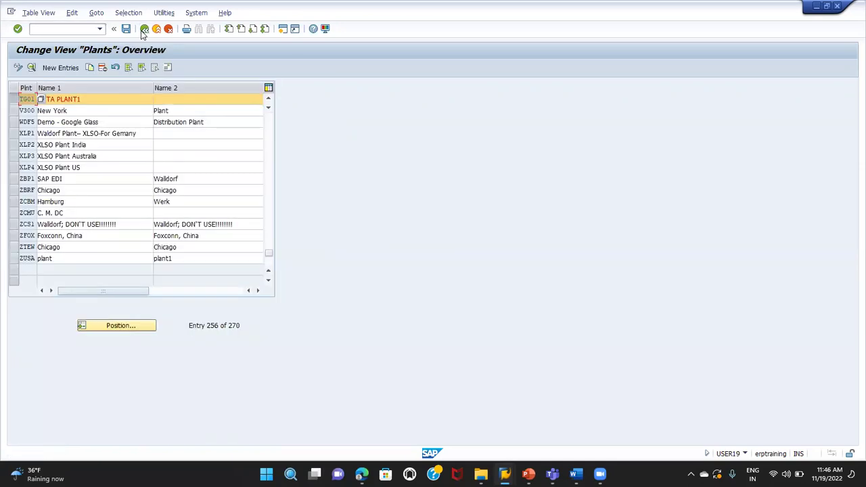
pyautogui.press('super+Tab')
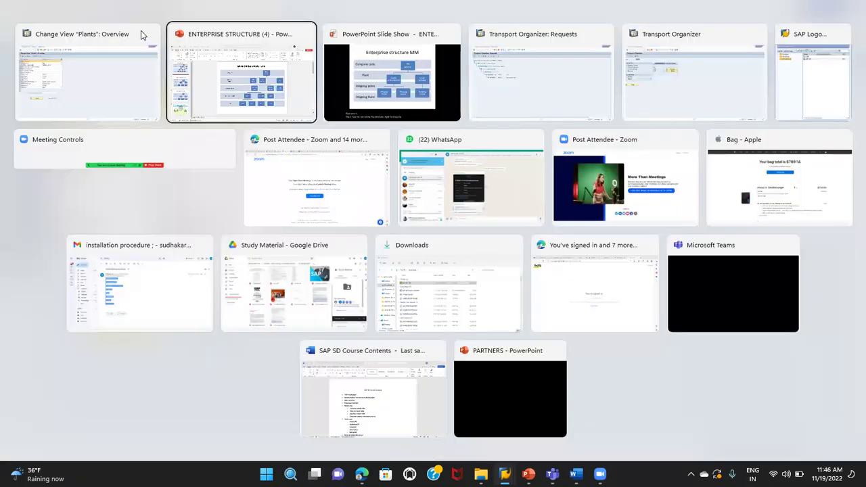
# Present the Enterprise structure MM slide on shipping points, then return to the SAP Plants table.
pyautogui.press('Return')
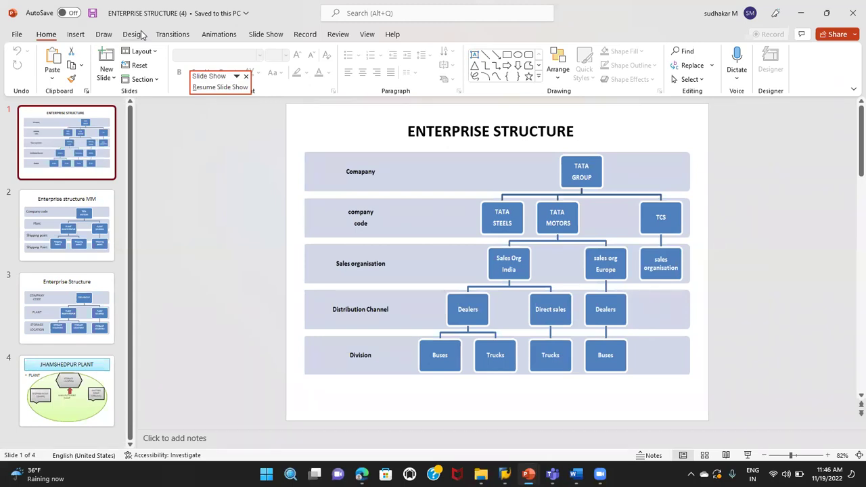
pyautogui.press('super+Tab')
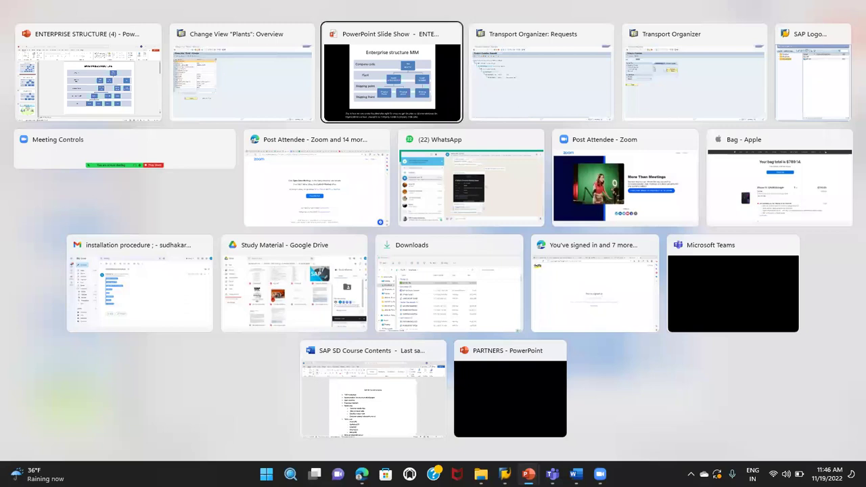
pyautogui.press('Return')
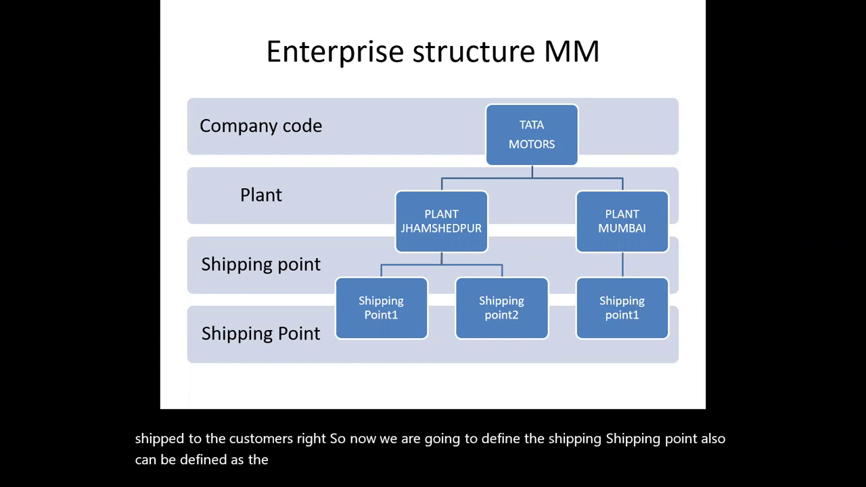
pyautogui.hotkey('alt', 'Tab')
pyautogui.hotkey('alt', 'Tab')
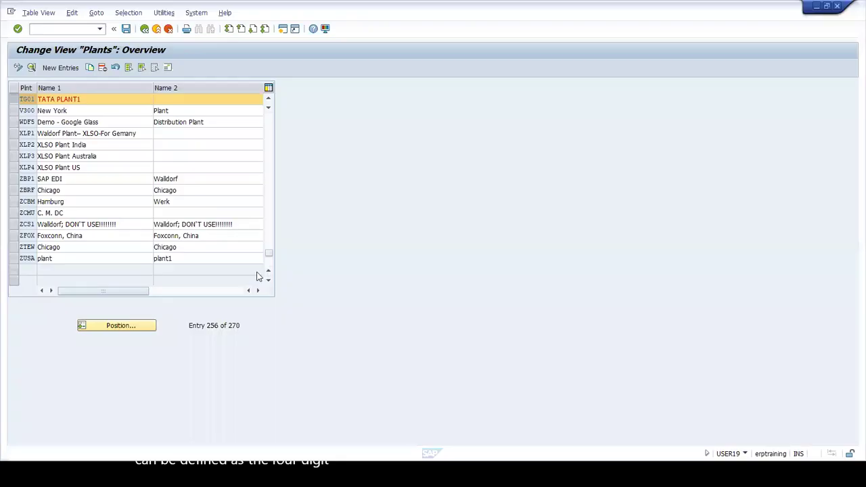
# Navigate the IMG from Logistics - General to Logistics Execution and run Define, copy, delete, check shipping point.
pyautogui.click(144, 29)
pyautogui.click(331, 88)
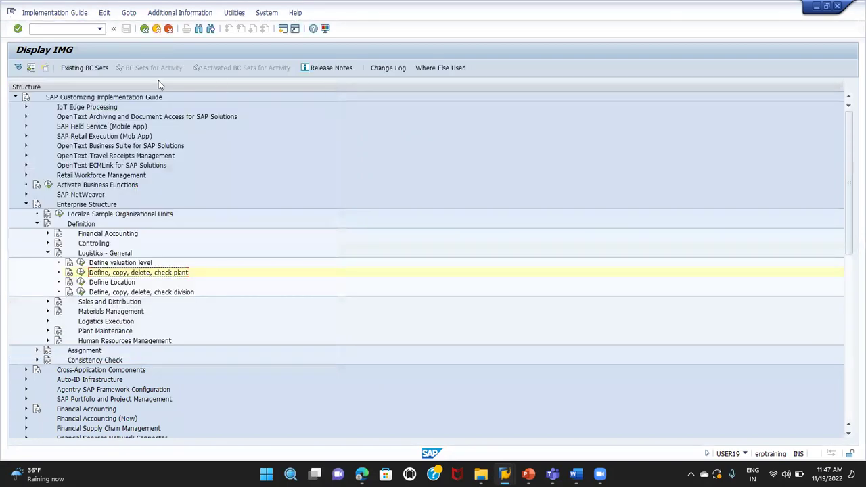
pyautogui.click(93, 204)
pyautogui.click(79, 226)
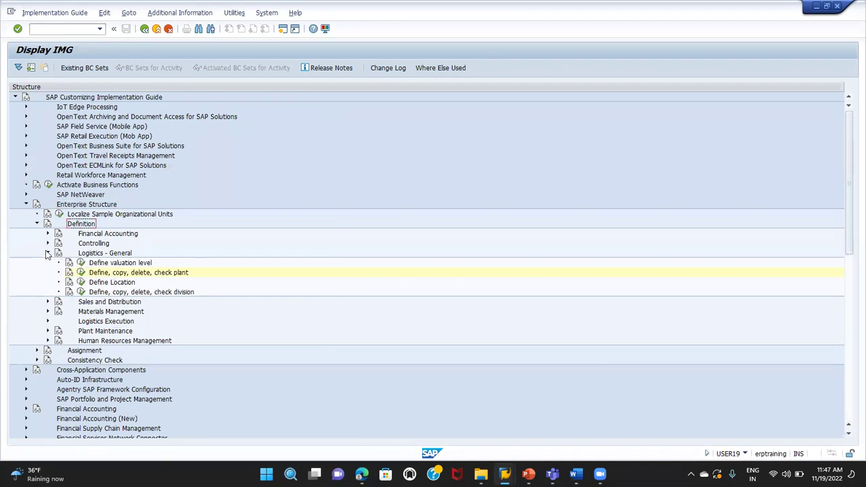
pyautogui.click(48, 254)
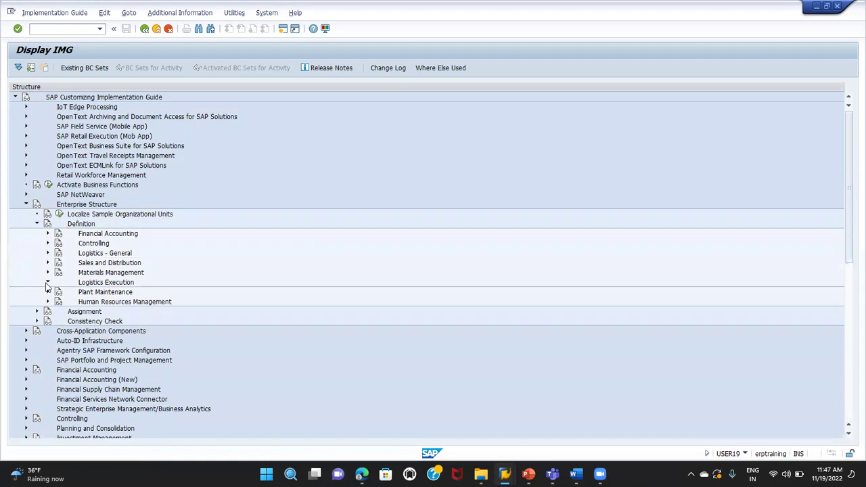
pyautogui.click(48, 283)
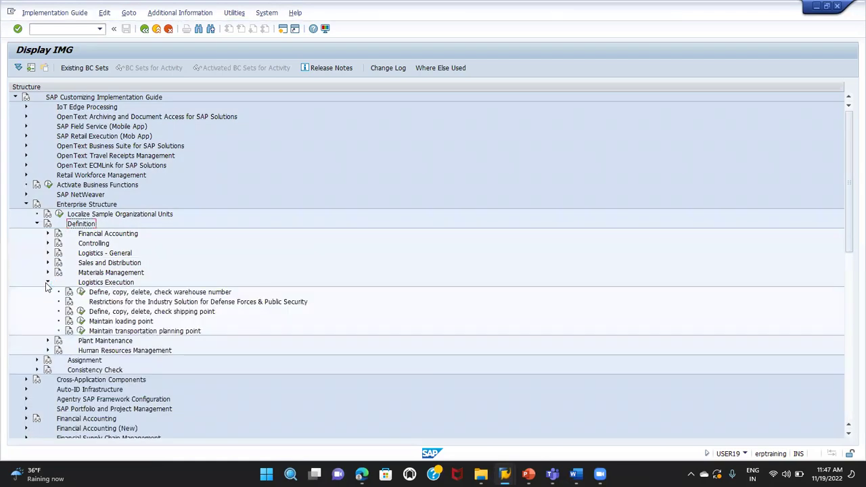
pyautogui.click(139, 313)
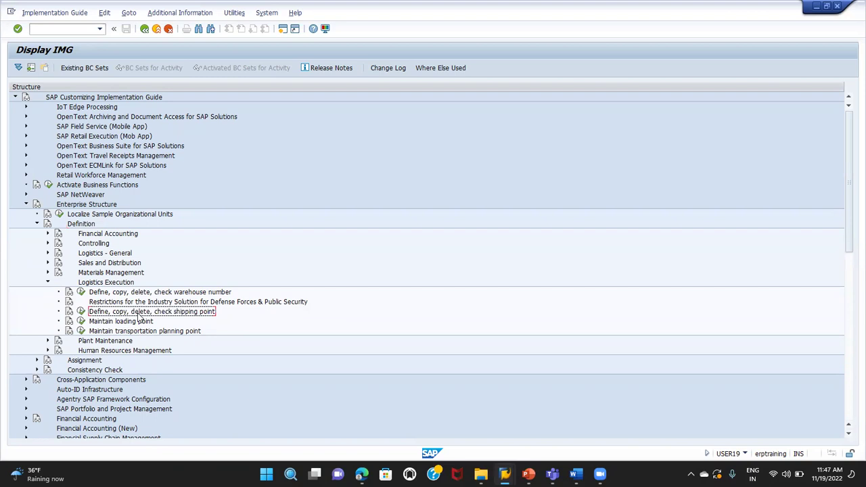
pyautogui.click(81, 311)
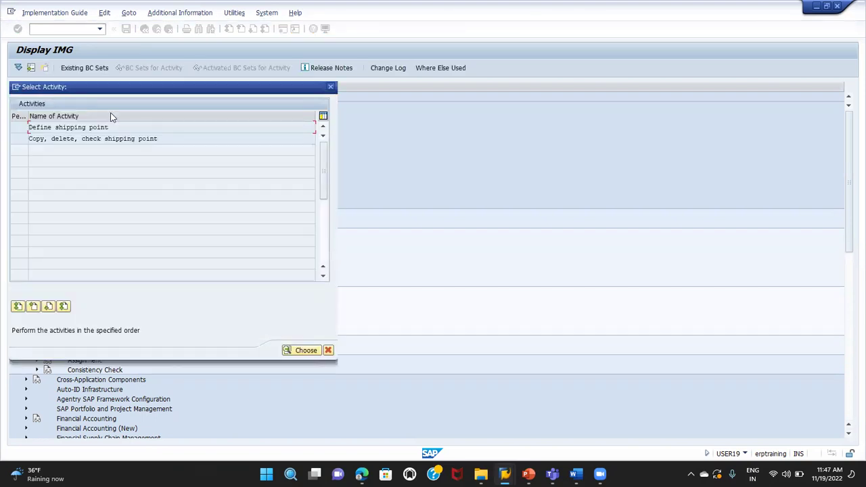
# In Define shipping point, select shipping point 1000 (Shipping Point Hamburg) and copy it as a template.
pyautogui.doubleClick(103, 127)
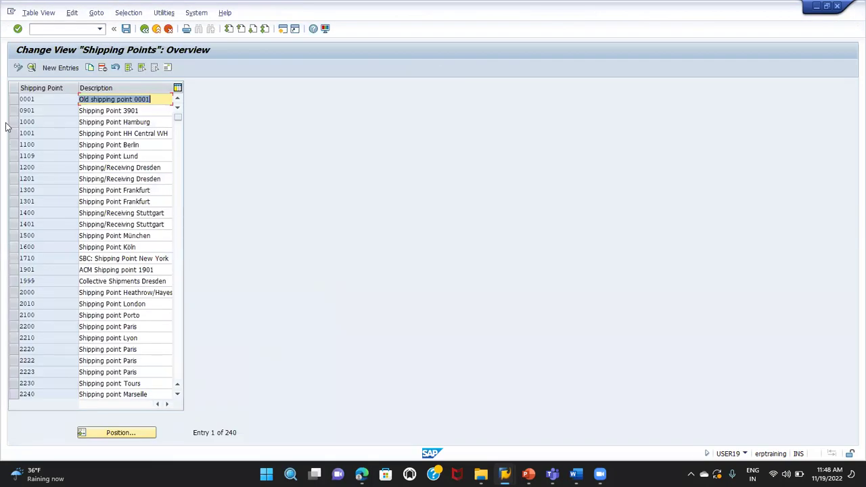
pyautogui.click(14, 123)
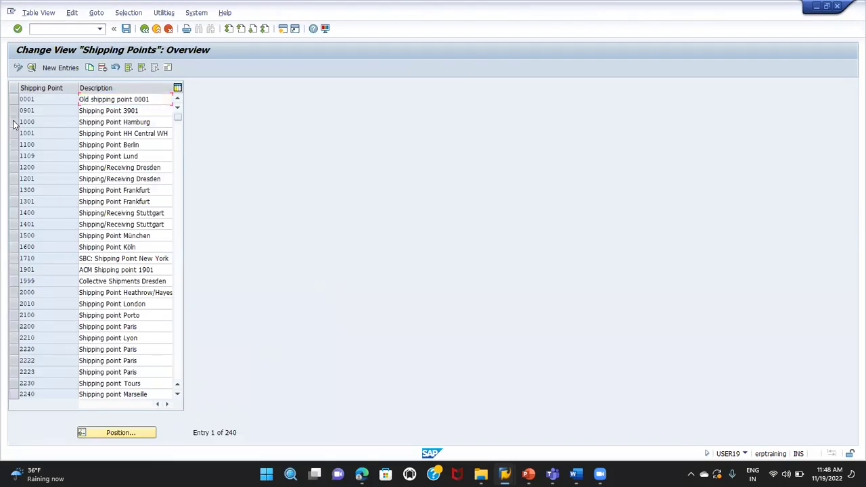
pyautogui.click(90, 66)
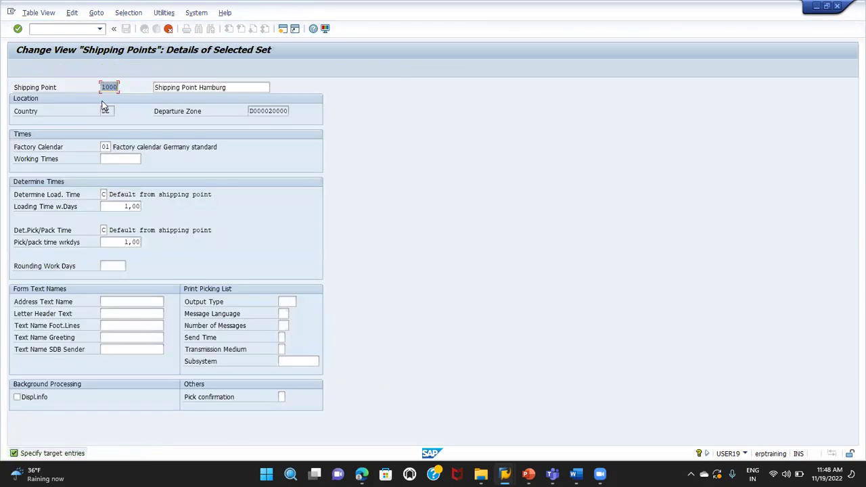
# Enter TG01 as the new shipping point key, trim the description to 'Shipping Point', and confirm.
pyautogui.write('TG01')
pyautogui.press('Tab')
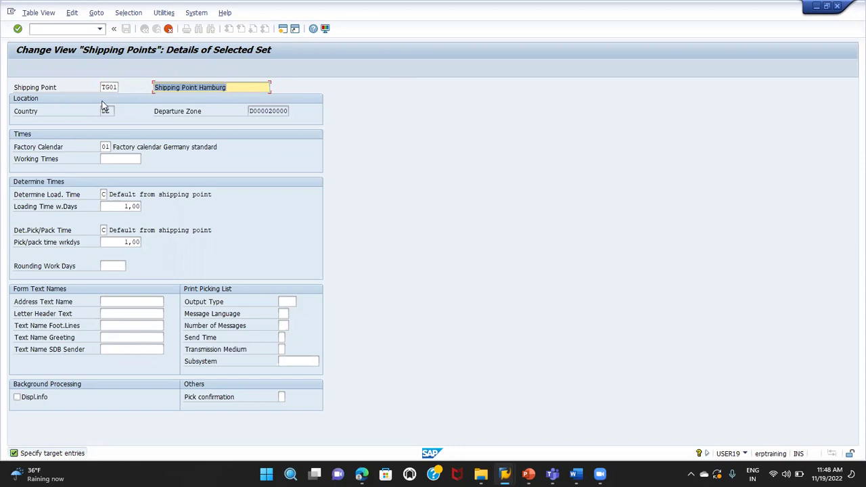
pyautogui.click(247, 86)
pyautogui.press('BackSpace')
pyautogui.press('BackSpace')
pyautogui.press('BackSpace')
pyautogui.press('BackSpace')
pyautogui.press('BackSpace')
pyautogui.press('BackSpace')
pyautogui.press('BackSpace')
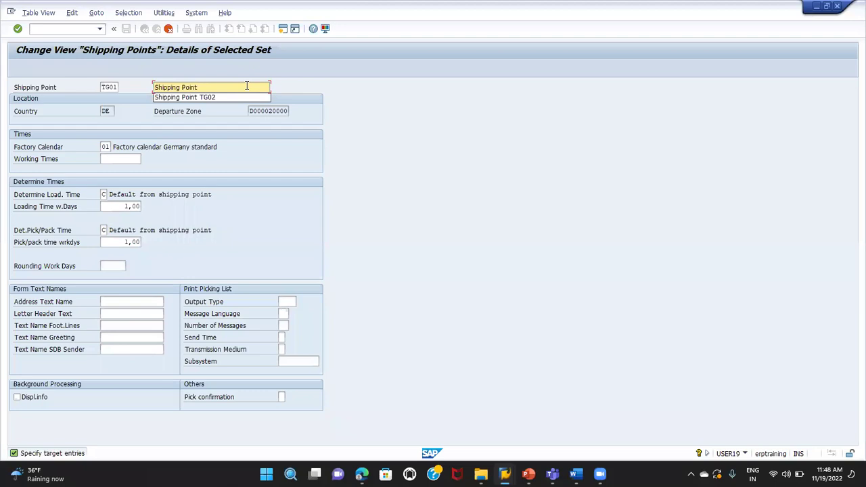
pyautogui.click(163, 145)
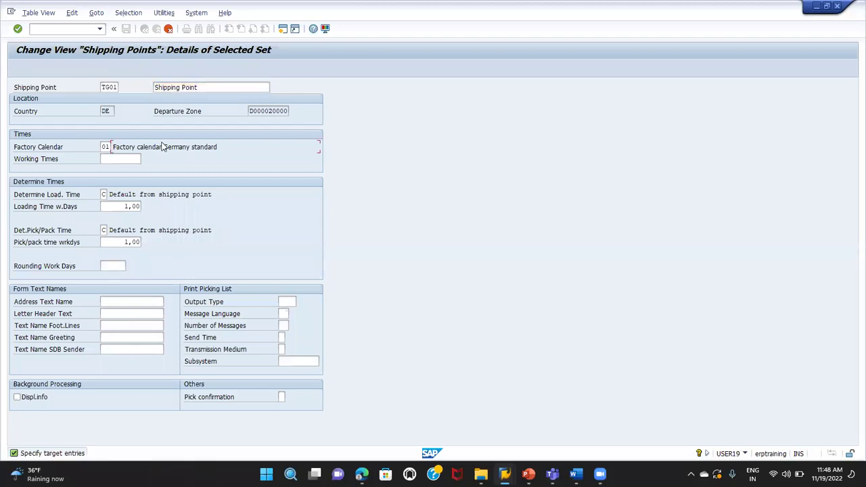
pyautogui.press('Return')
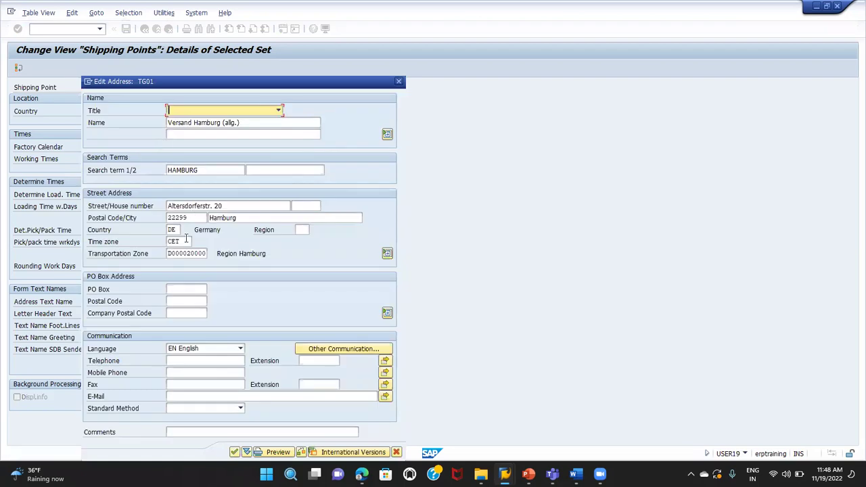
# Change the address postal code to 222991 and the country to IN.
pyautogui.click(194, 217)
pyautogui.write('1')
pyautogui.click(176, 230)
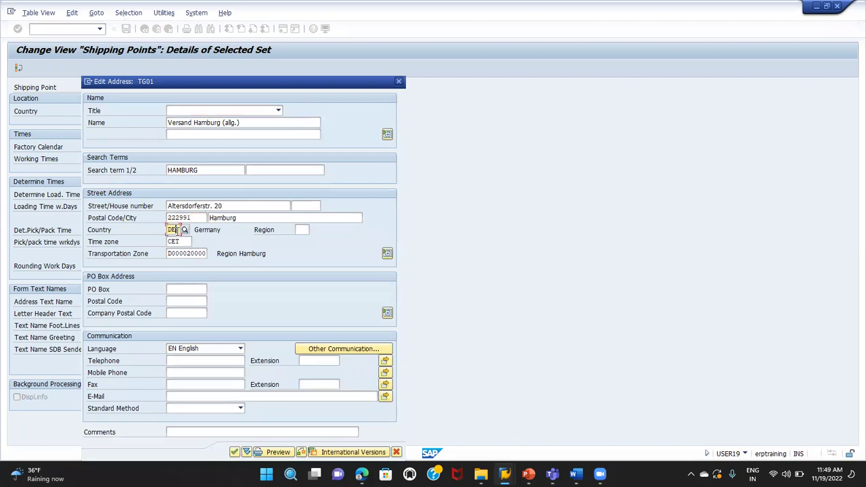
pyautogui.press('BackSpace')
pyautogui.press('BackSpace')
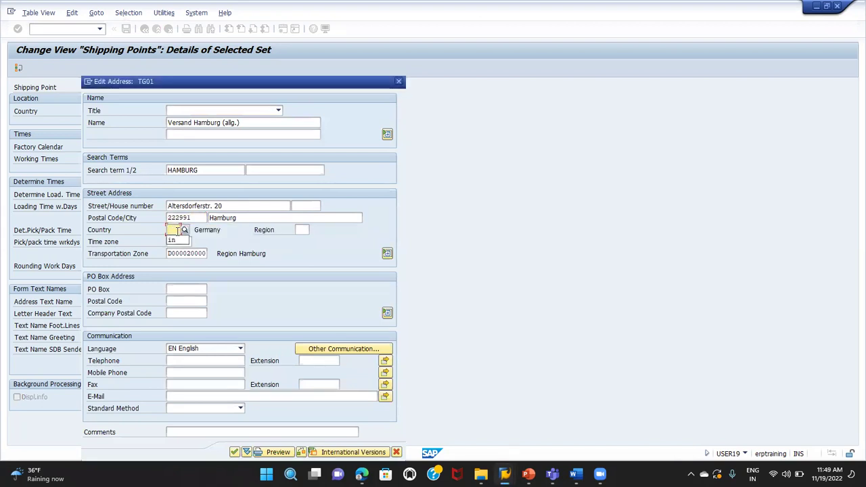
pyautogui.write('in')
pyautogui.press('Return')
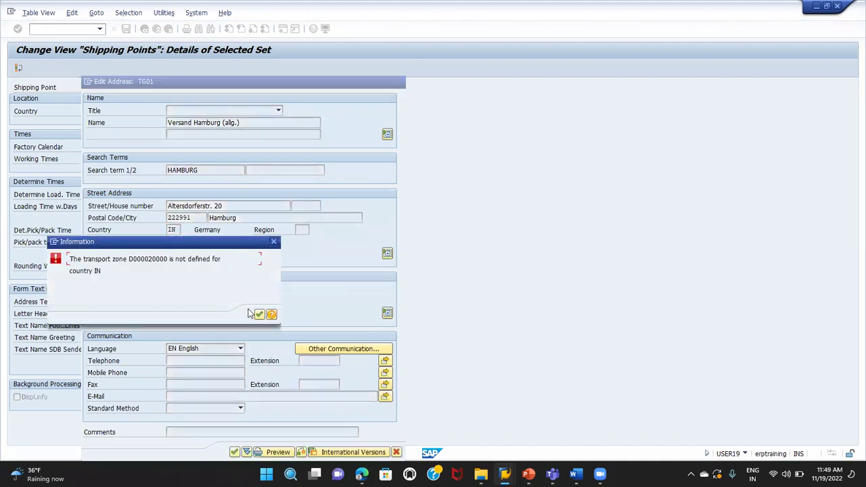
# Dismiss the transportation zone notice and clear the invalid transportation zone value.
pyautogui.click(261, 314)
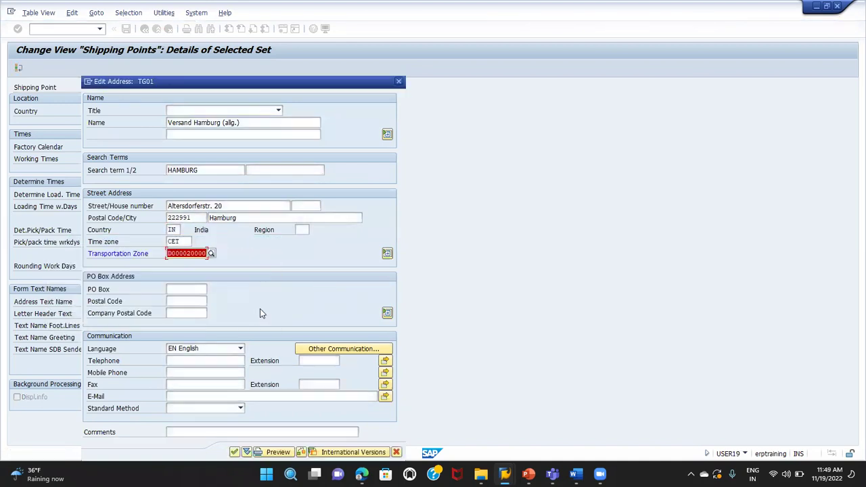
pyautogui.press('Delete')
pyautogui.press('Return')
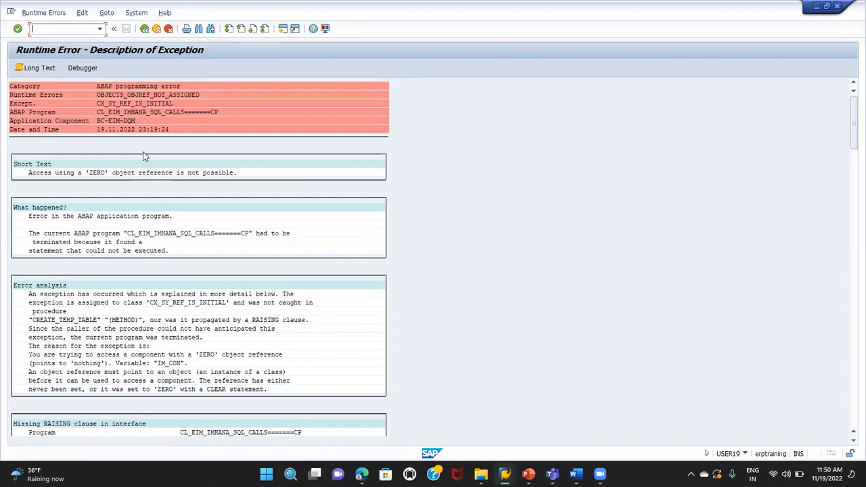
# Return from the runtime error to SAP Easy Access and bring the ENTERPRISE STRUCTURE presentation forward.
pyautogui.click(144, 29)
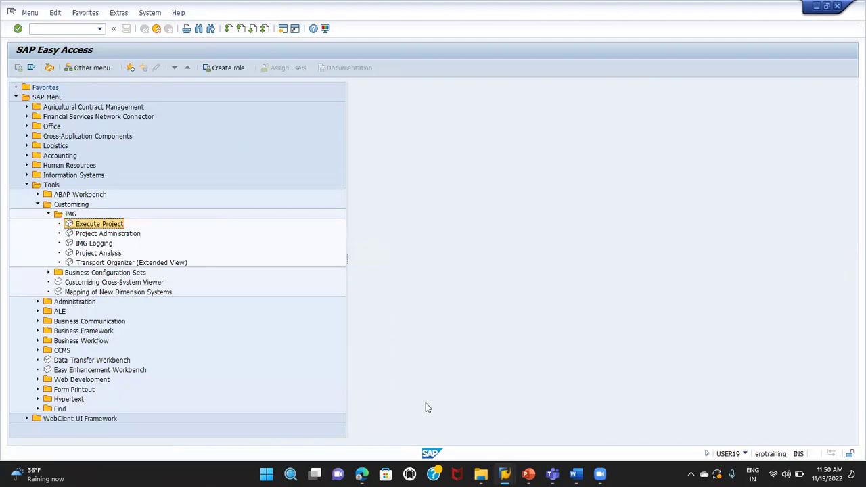
pyautogui.moveTo(530, 472)
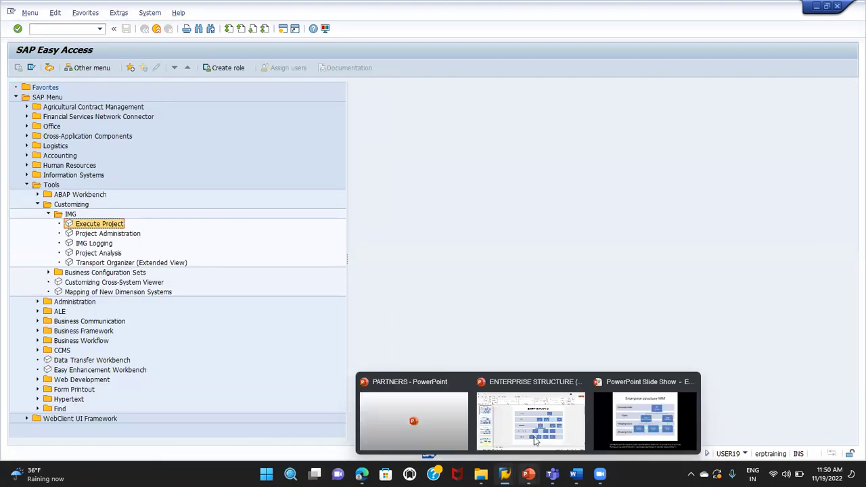
pyautogui.click(536, 427)
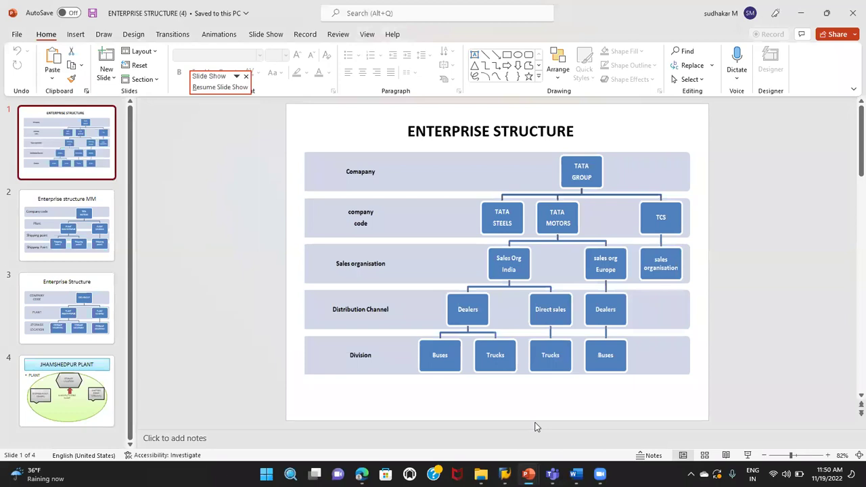
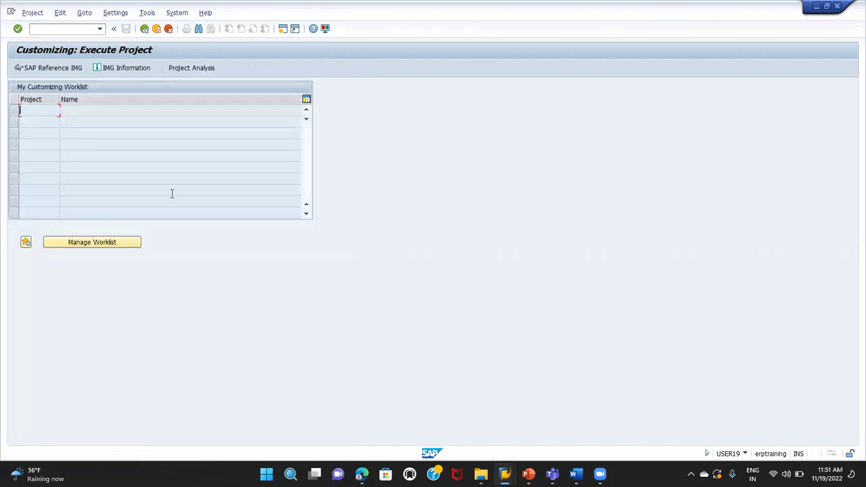
# Open the SAP Reference IMG and expand Enterprise Structure to show Definition, Assignment and Consistency Check.
pyautogui.click(52, 71)
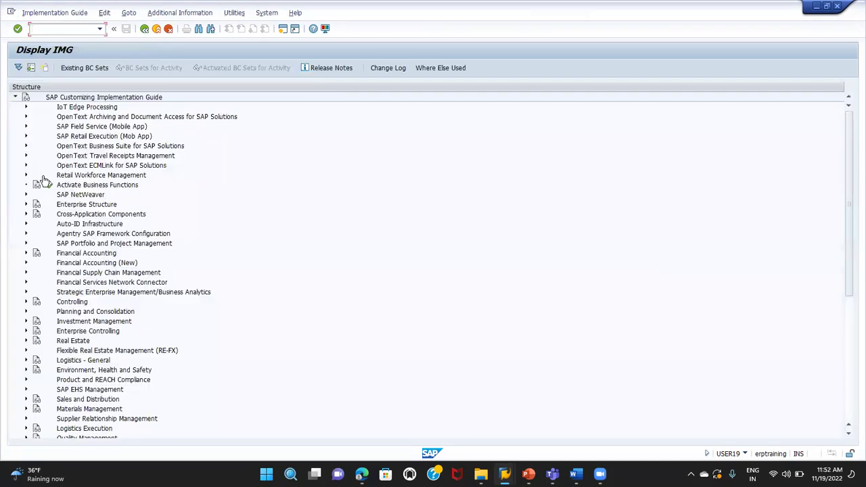
pyautogui.click(25, 206)
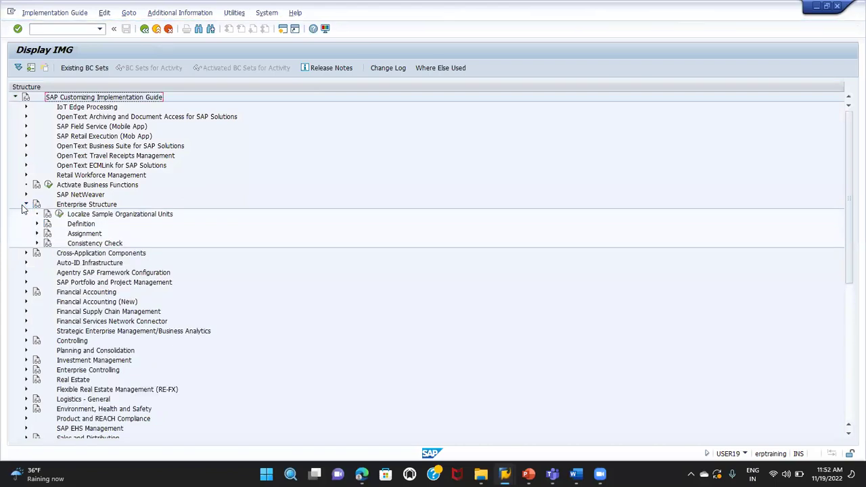
# Under Definition > Materials Management, run the Maintain storage location activity.
pyautogui.click(36, 224)
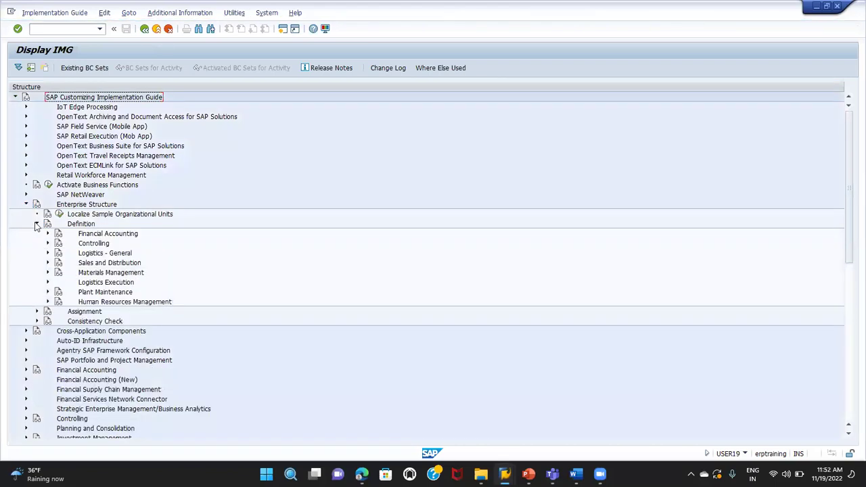
pyautogui.click(48, 273)
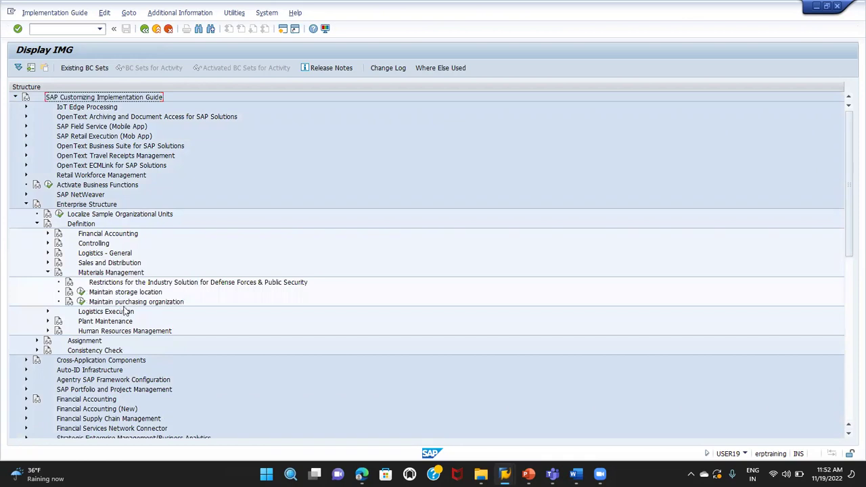
pyautogui.click(128, 292)
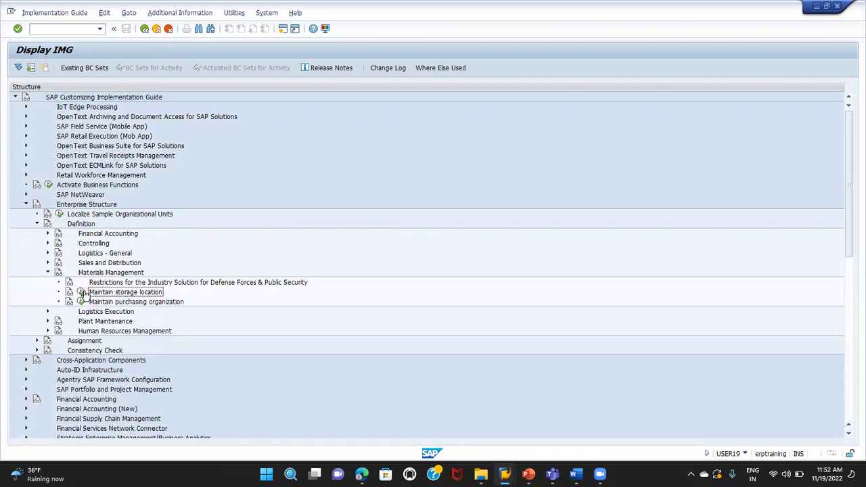
pyautogui.click(82, 291)
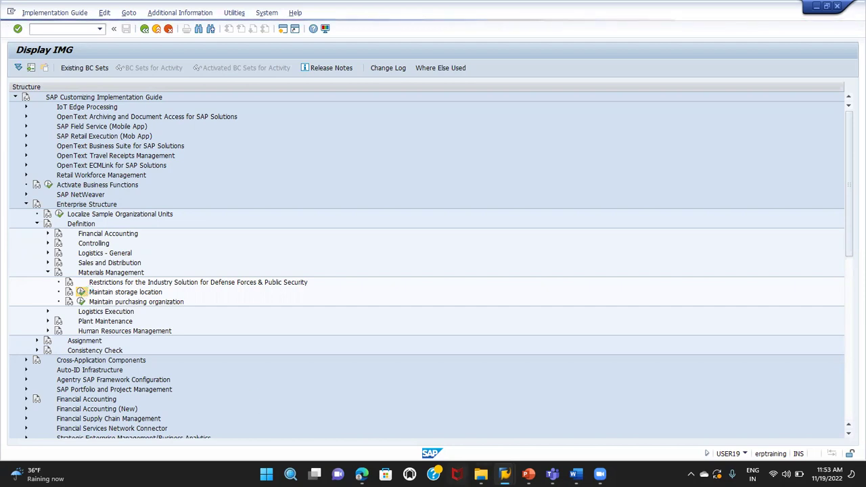
pyautogui.click(529, 473)
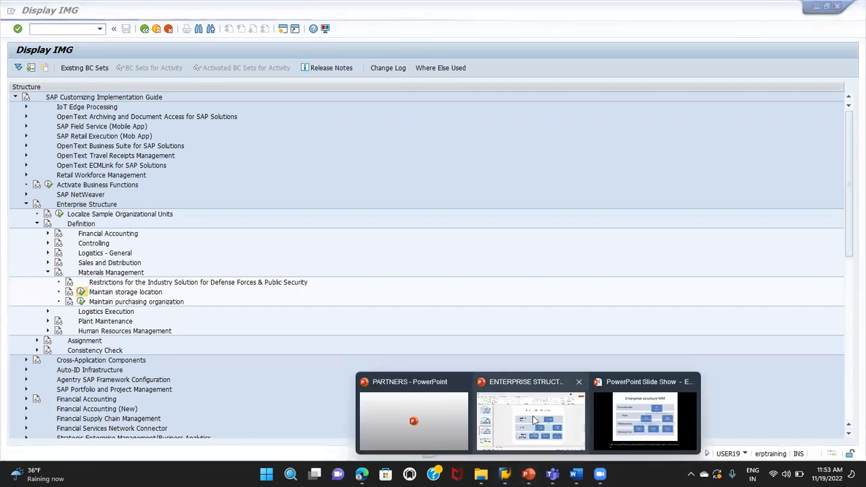
# Review the ENTERPRISE STRUCTURE slide in PowerPoint, then return to SAP's View Cluster Editing window.
pyautogui.click(533, 421)
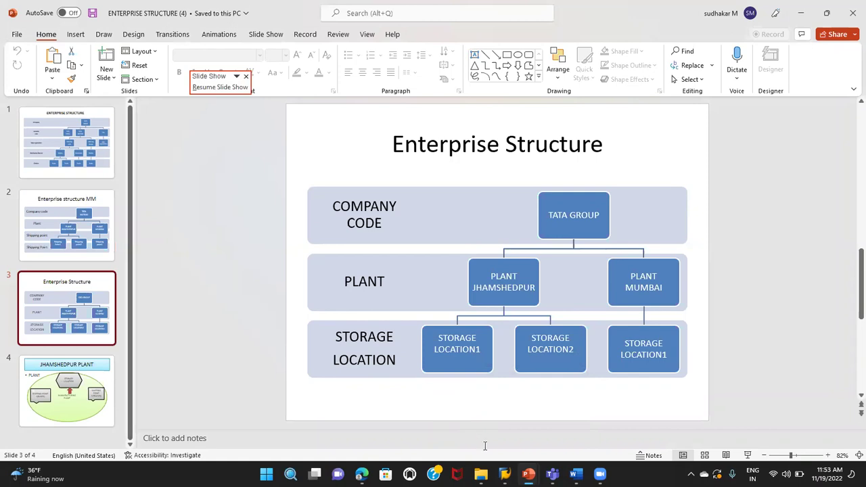
pyautogui.click(505, 474)
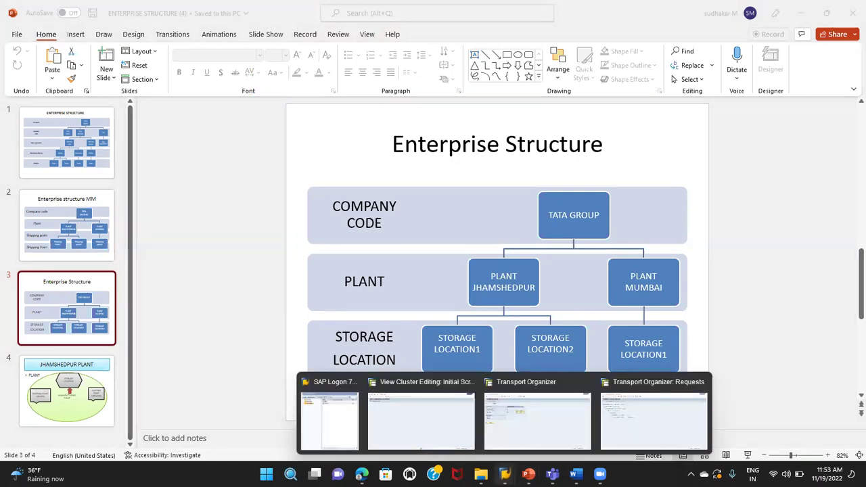
pyautogui.click(441, 436)
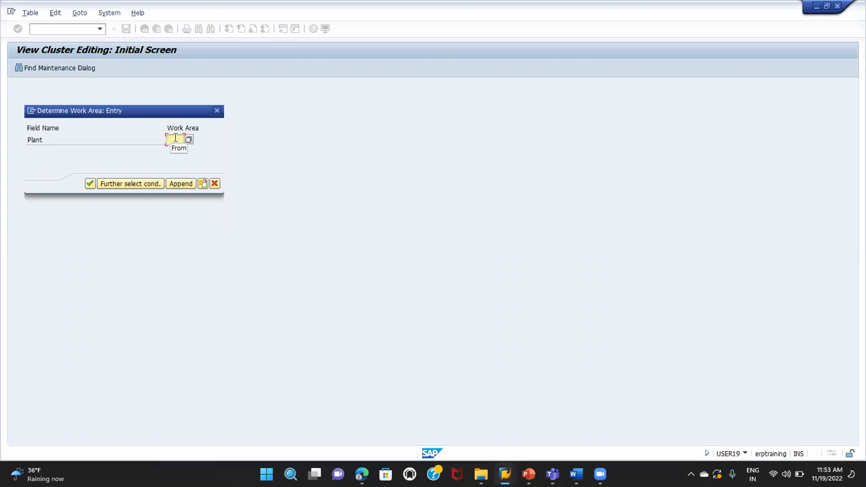
# Enter plant TG01 as the work area to list its existing storage locations.
pyautogui.write('TG01')
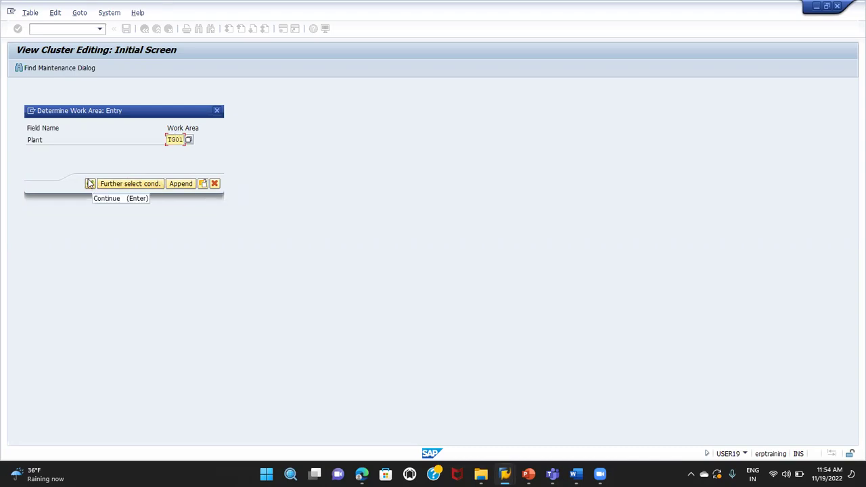
pyautogui.click(90, 183)
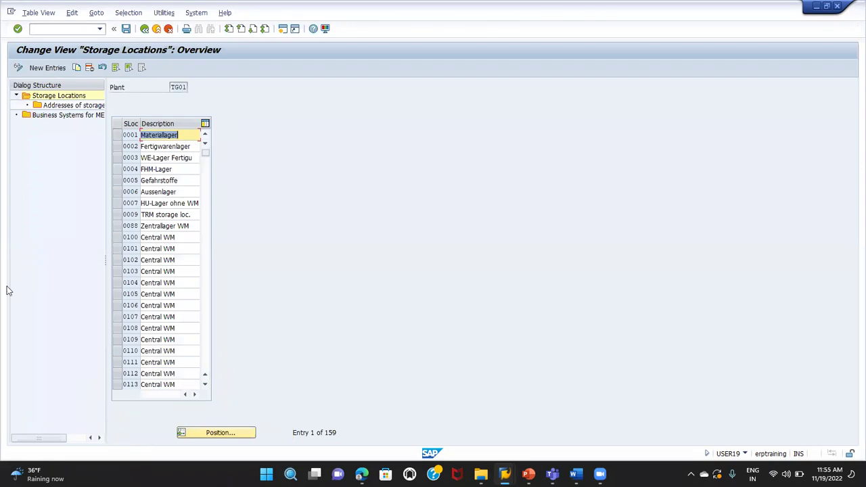
# Start a new entry with storage location code TG01.
pyautogui.click(174, 87)
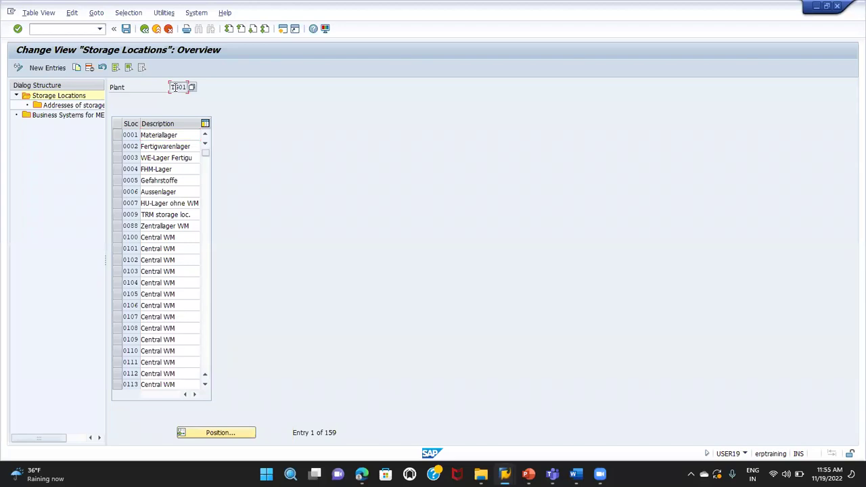
pyautogui.click(47, 67)
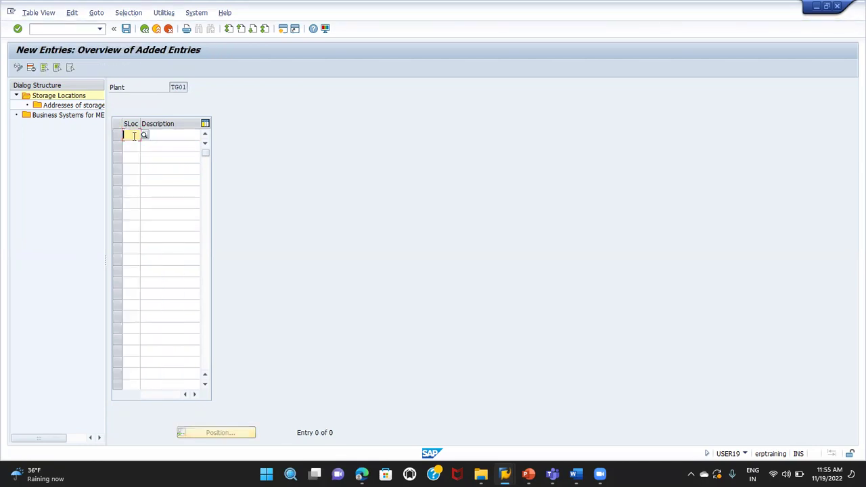
pyautogui.write('TG00')
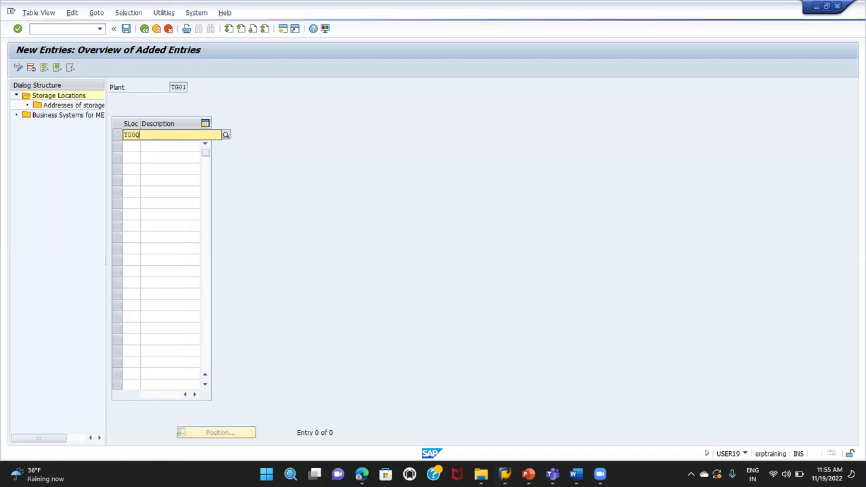
pyautogui.press('BackSpace')
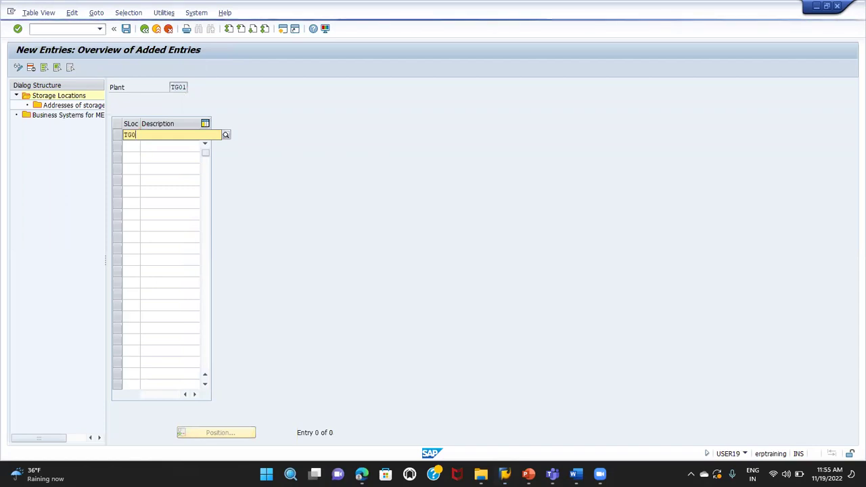
pyautogui.write('1')
pyautogui.press('Return')
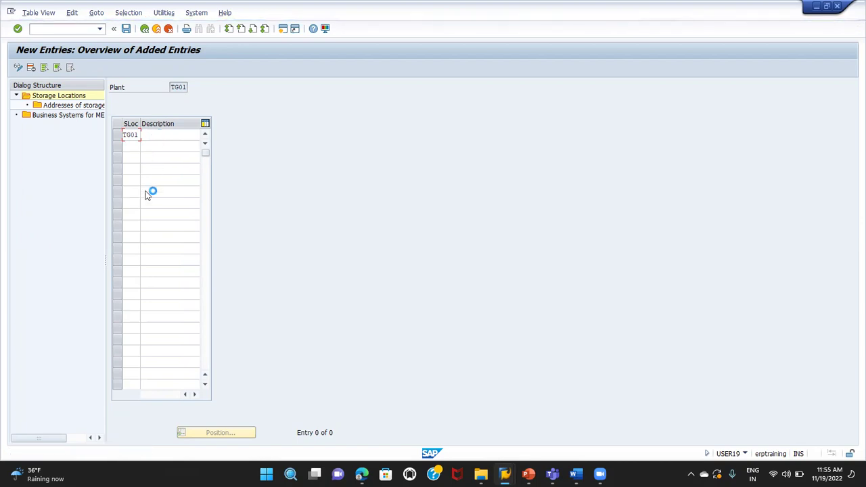
# Give storage location TG01 the description 'SLOCATION' and save it.
pyautogui.click(152, 135)
pyautogui.write('SLOCA')
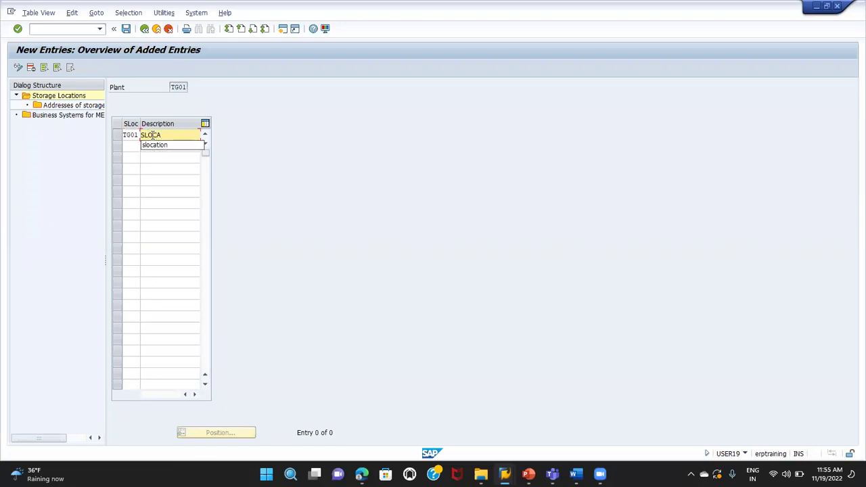
pyautogui.write('TION')
pyautogui.press('Return')
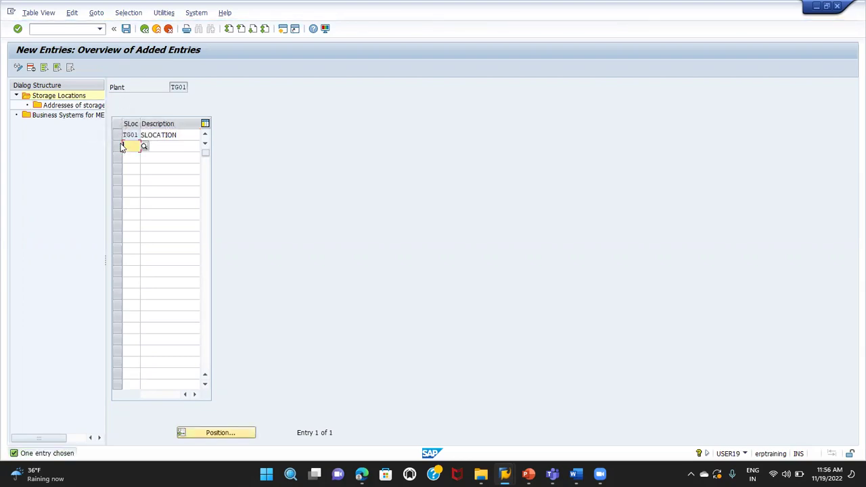
pyautogui.click(126, 29)
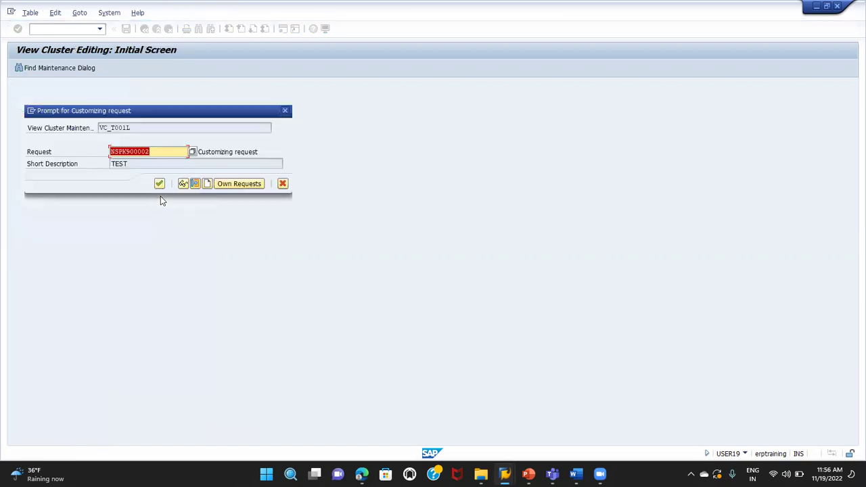
# Accept the proposed customizing request NSPK900002 so the storage location is saved.
pyautogui.click(159, 184)
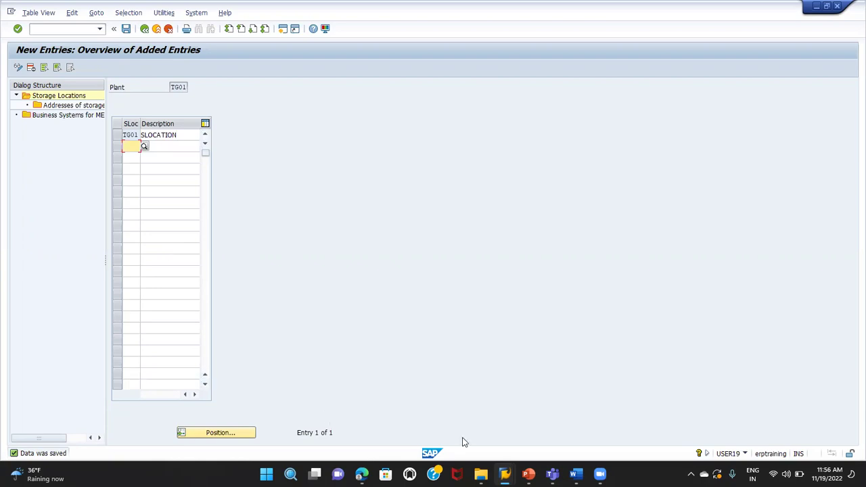
pyautogui.click(528, 474)
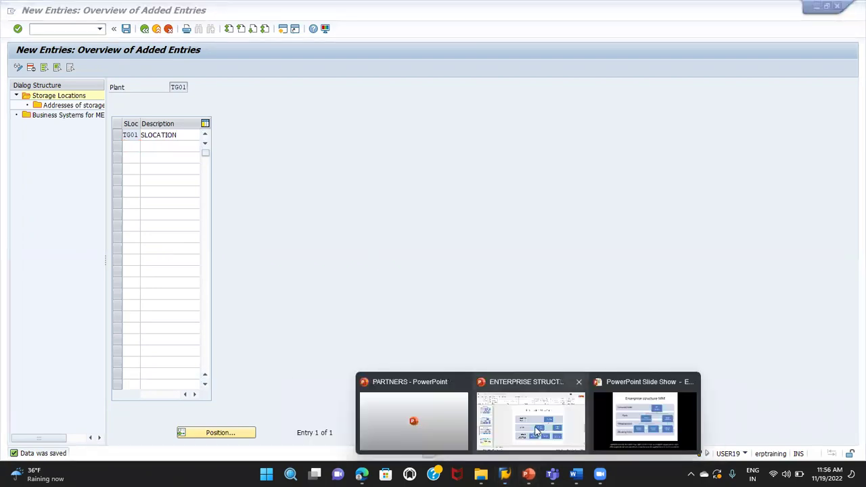
# Show slide 1 of the ENTERPRISE STRUCTURE presentation in PowerPoint.
pyautogui.click(537, 431)
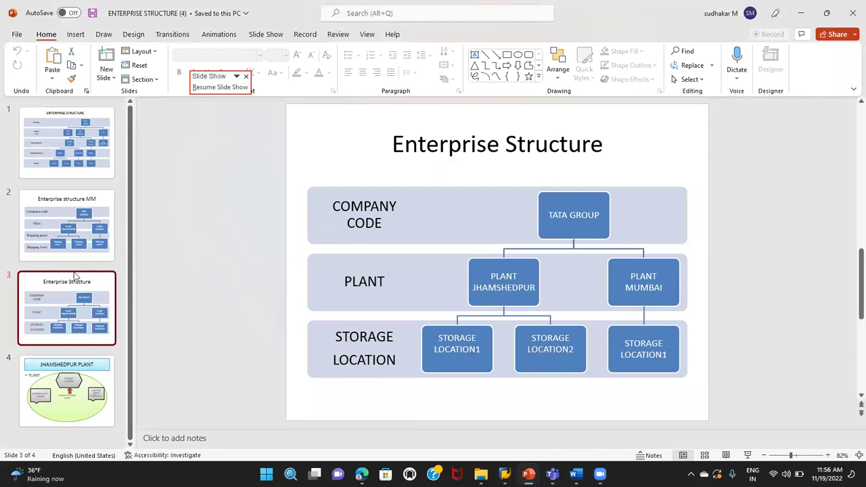
pyautogui.click(79, 150)
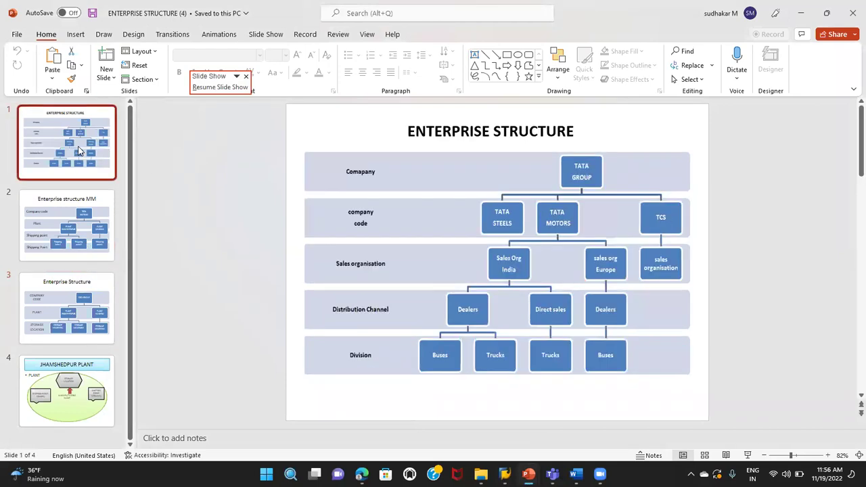
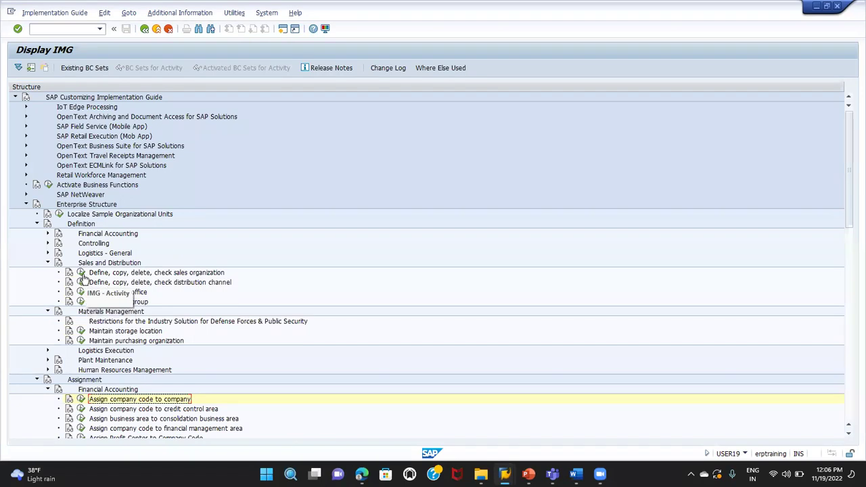
pyautogui.click(81, 273)
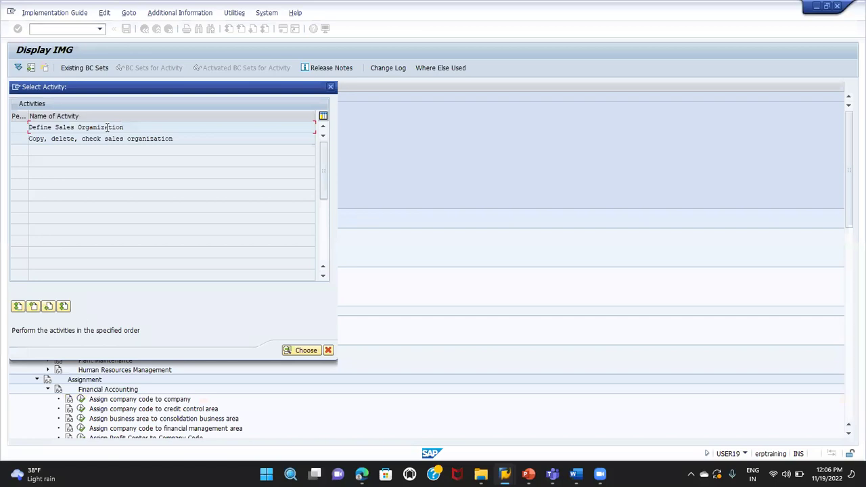
pyautogui.click(331, 87)
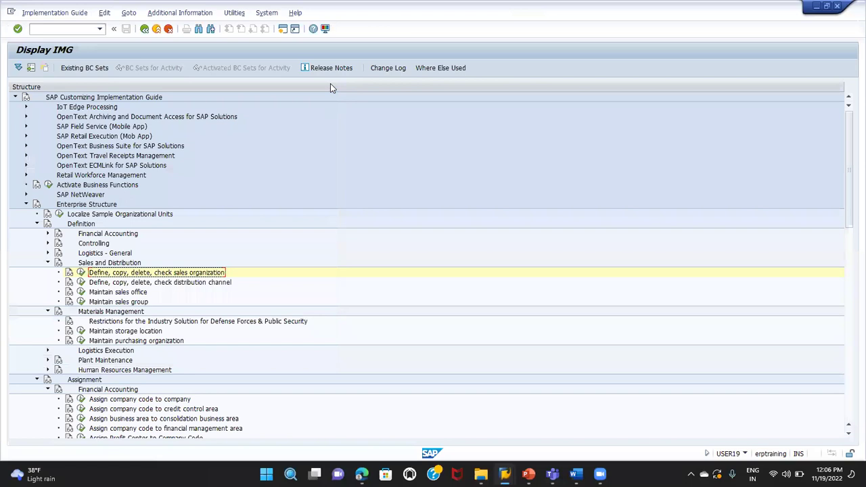
pyautogui.click(80, 272)
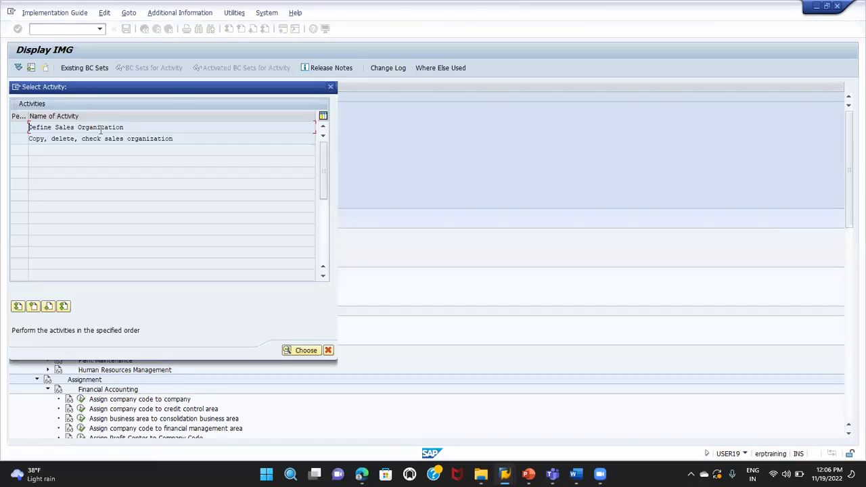
pyautogui.doubleClick(101, 128)
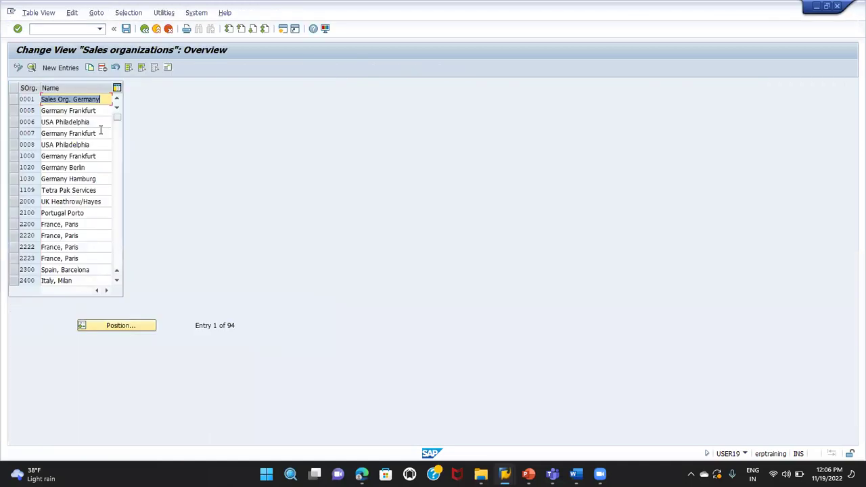
pyautogui.click(144, 30)
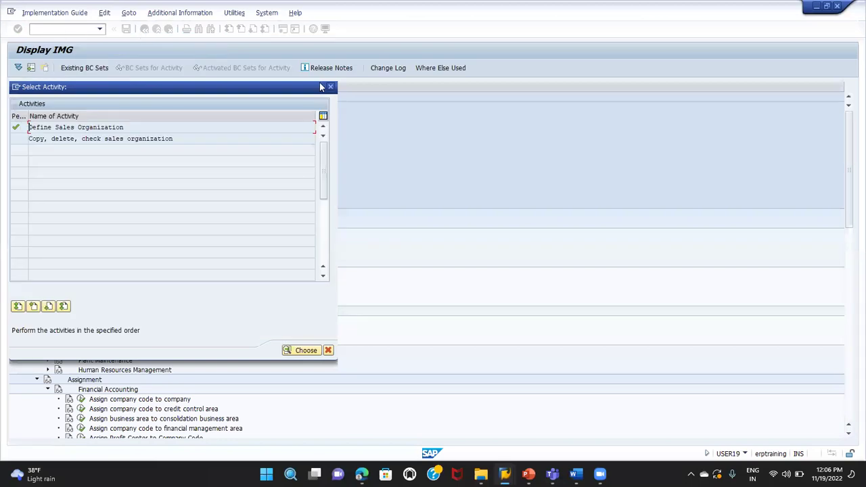
pyautogui.click(330, 88)
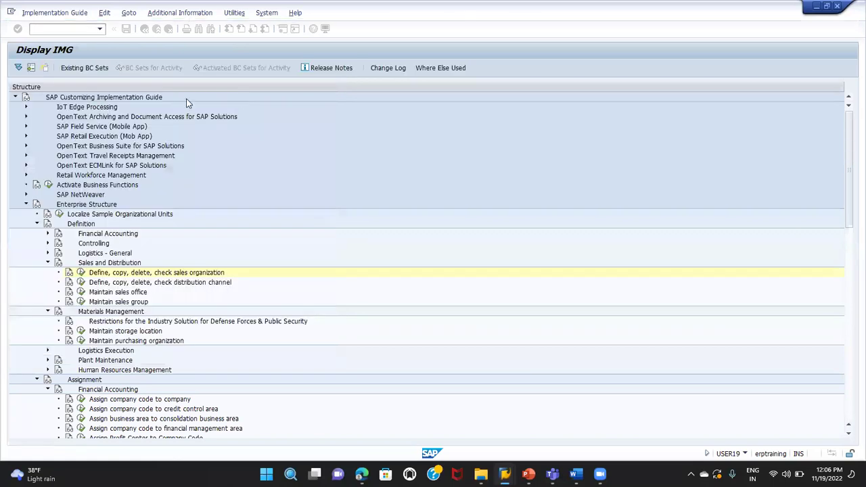
pyautogui.click(47, 253)
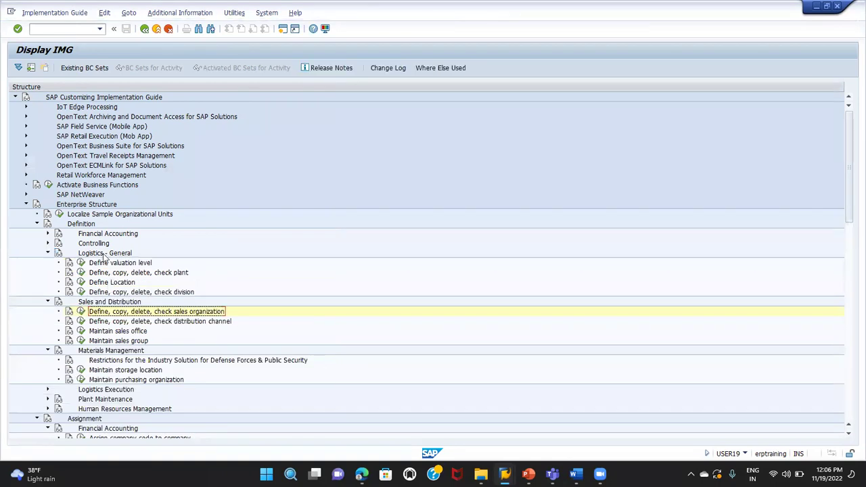
# Review the 'Define, copy, delete, check plant' activities, then collapse Logistics - General and Materials Management.
pyautogui.click(110, 274)
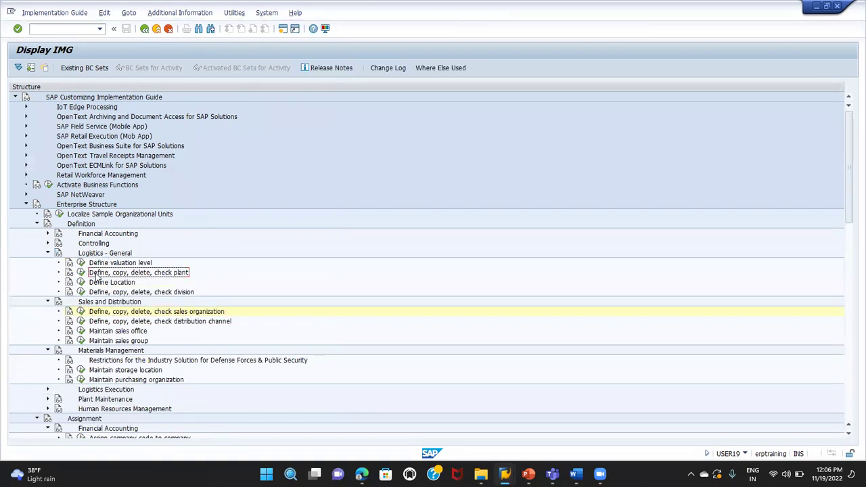
pyautogui.click(80, 273)
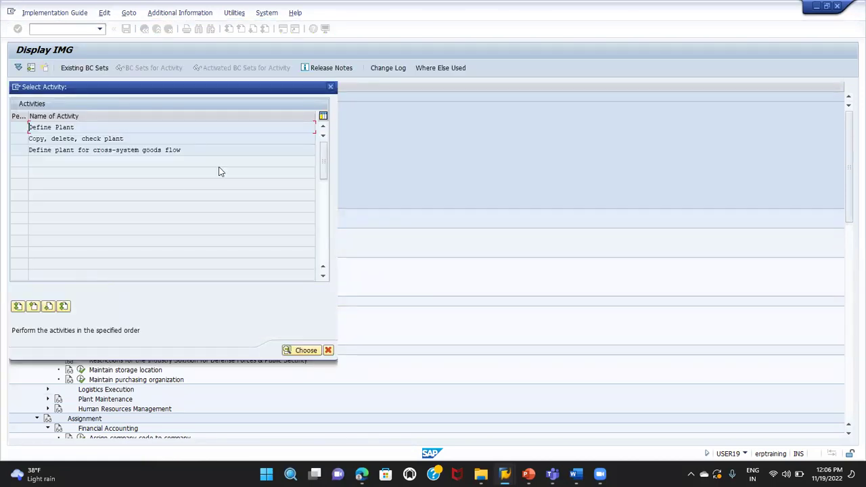
pyautogui.click(331, 87)
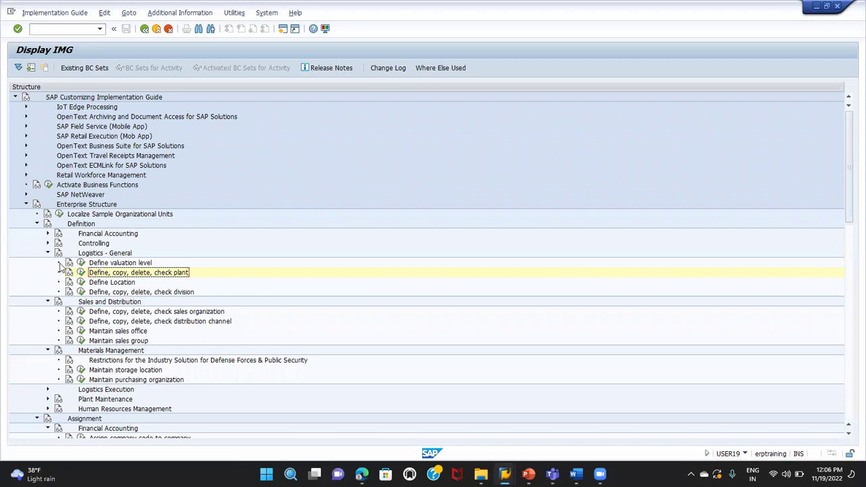
pyautogui.click(48, 253)
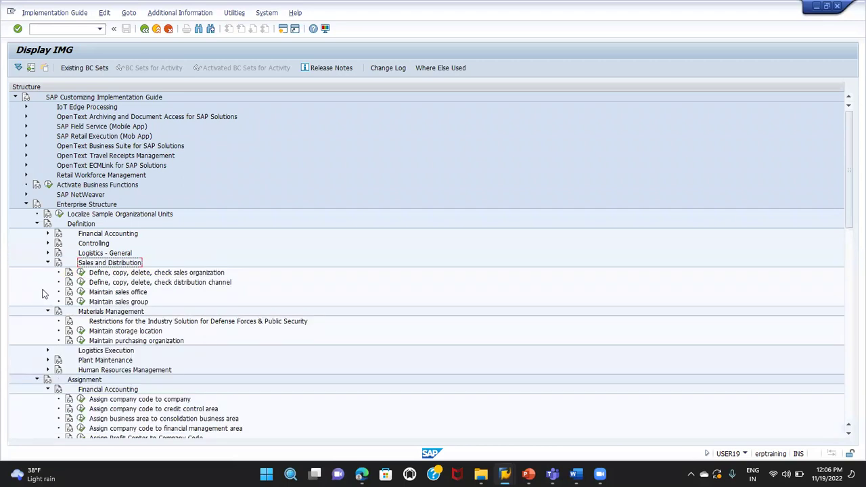
pyautogui.click(48, 313)
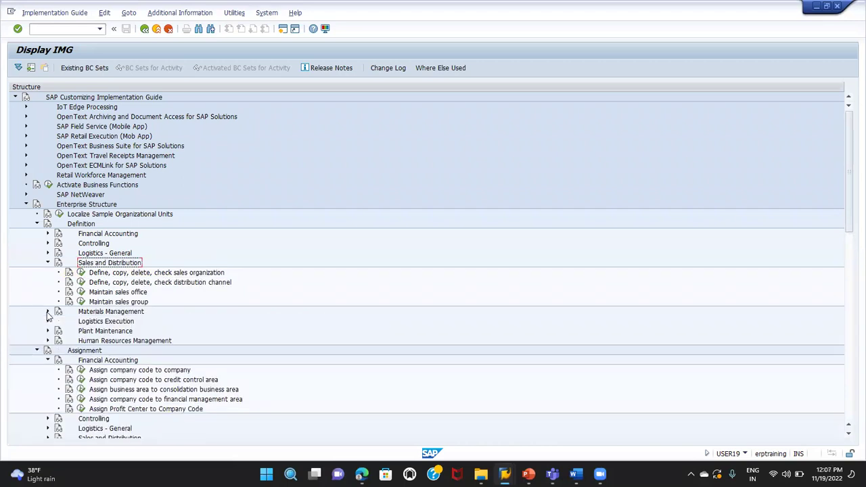
# Collapse the Sales and Distribution branch, then go back out of the implementation guide.
pyautogui.click(48, 264)
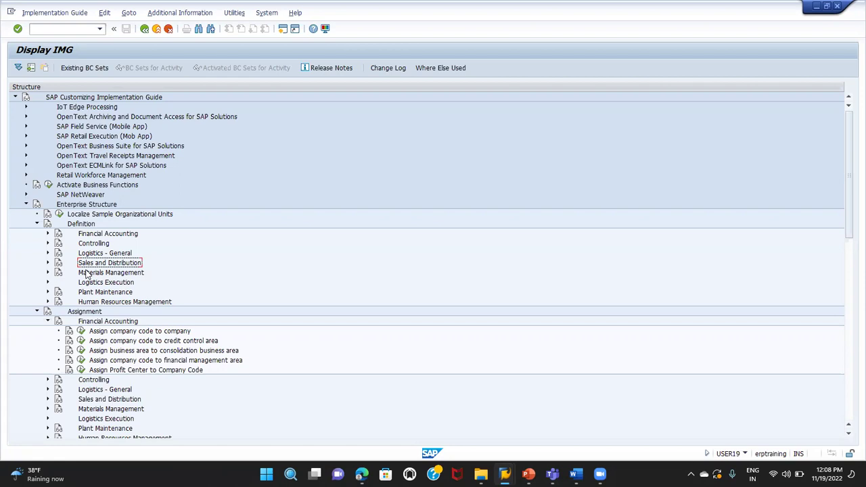
pyautogui.click(145, 29)
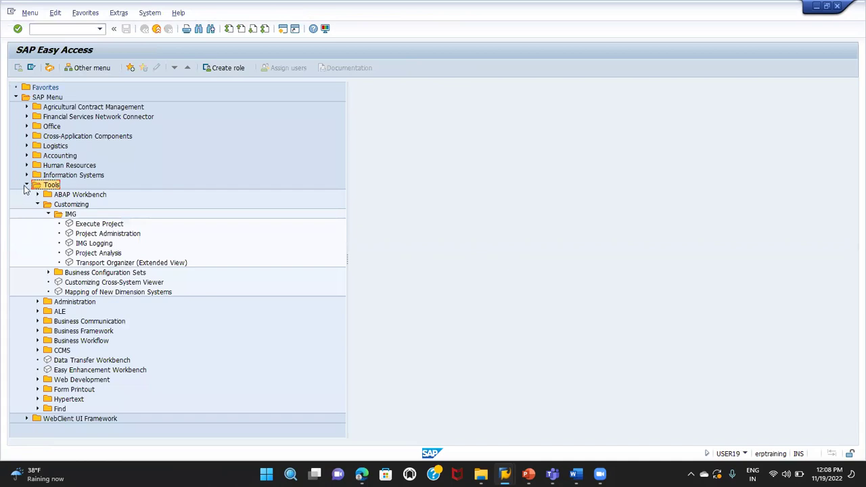
# Collapse the Tools folder, minimize SAP, exit the slide show, and bring SAP Logon forward.
pyautogui.click(27, 184)
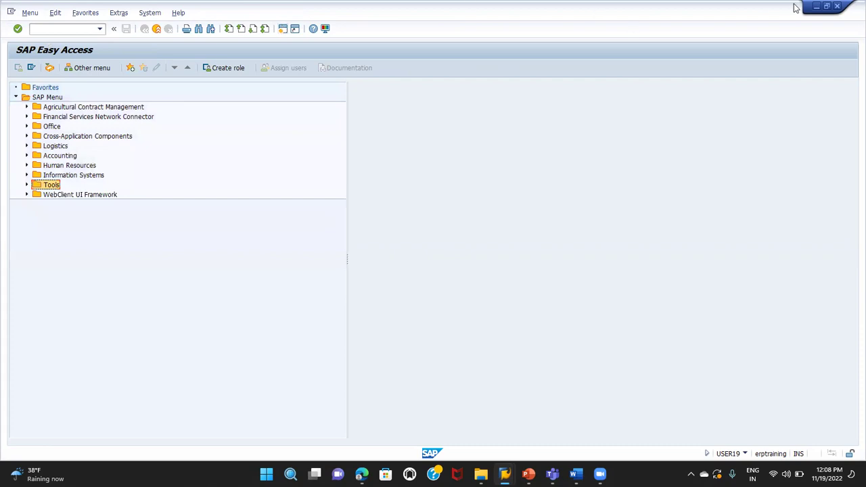
pyautogui.click(838, 6)
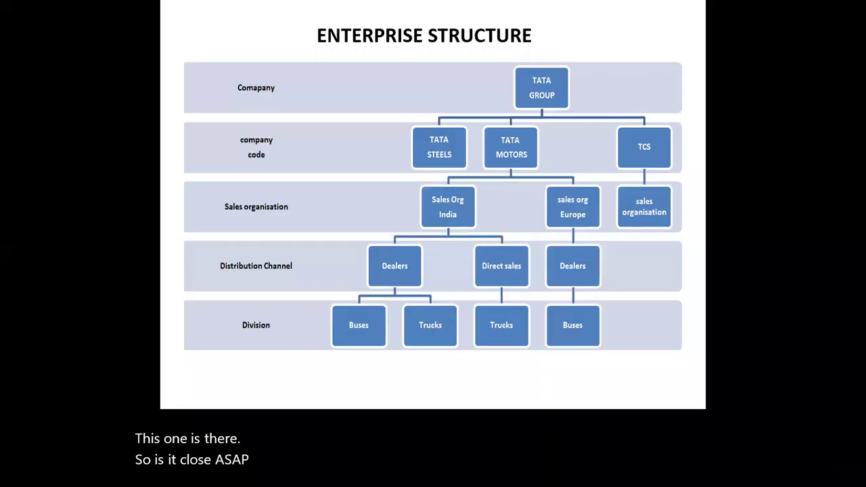
pyautogui.press('Escape')
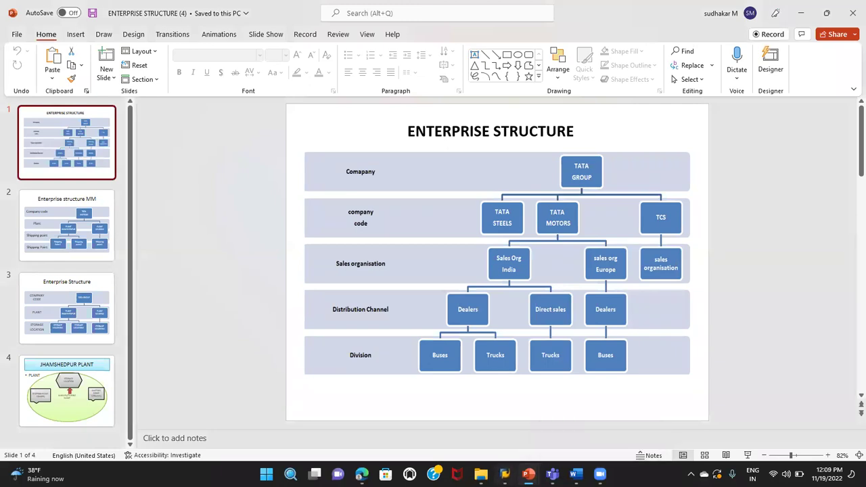
pyautogui.moveTo(505, 474)
pyautogui.click(404, 418)
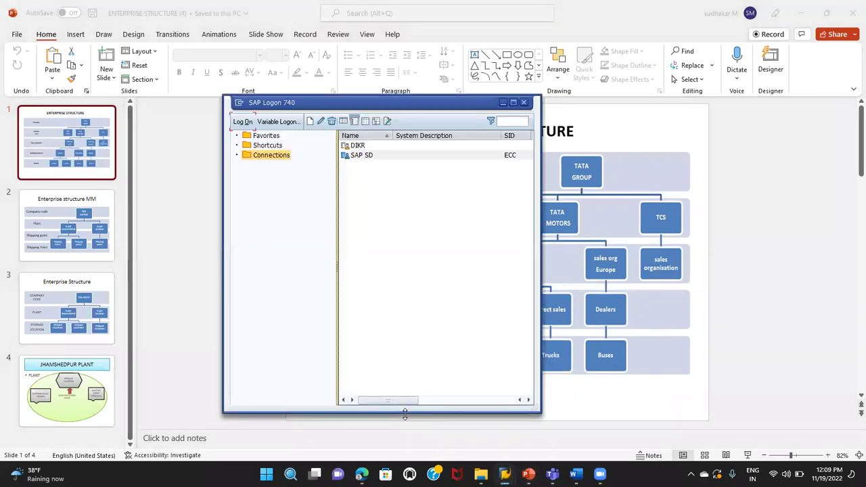
# Select the SAP SD connection in SAP Logon and log on to it.
pyautogui.click(361, 156)
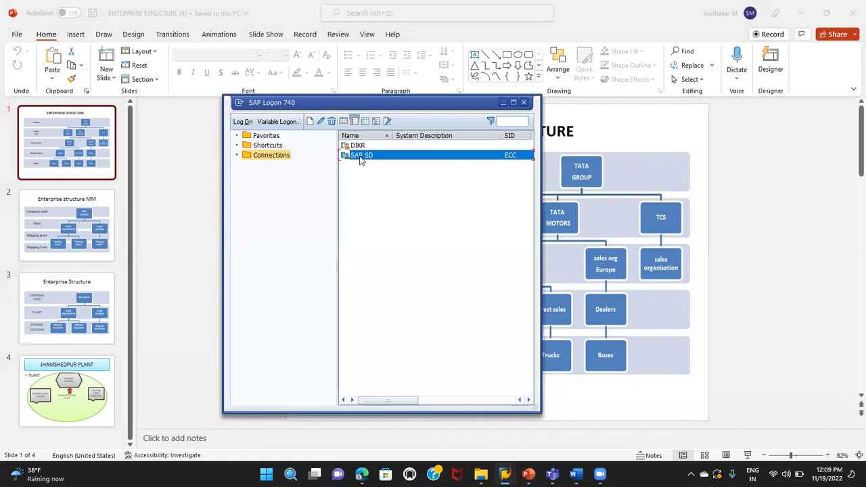
pyautogui.click(241, 122)
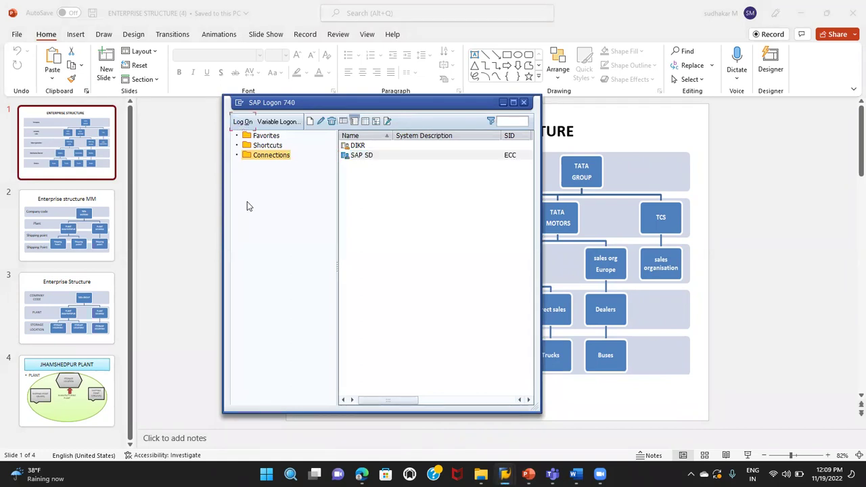